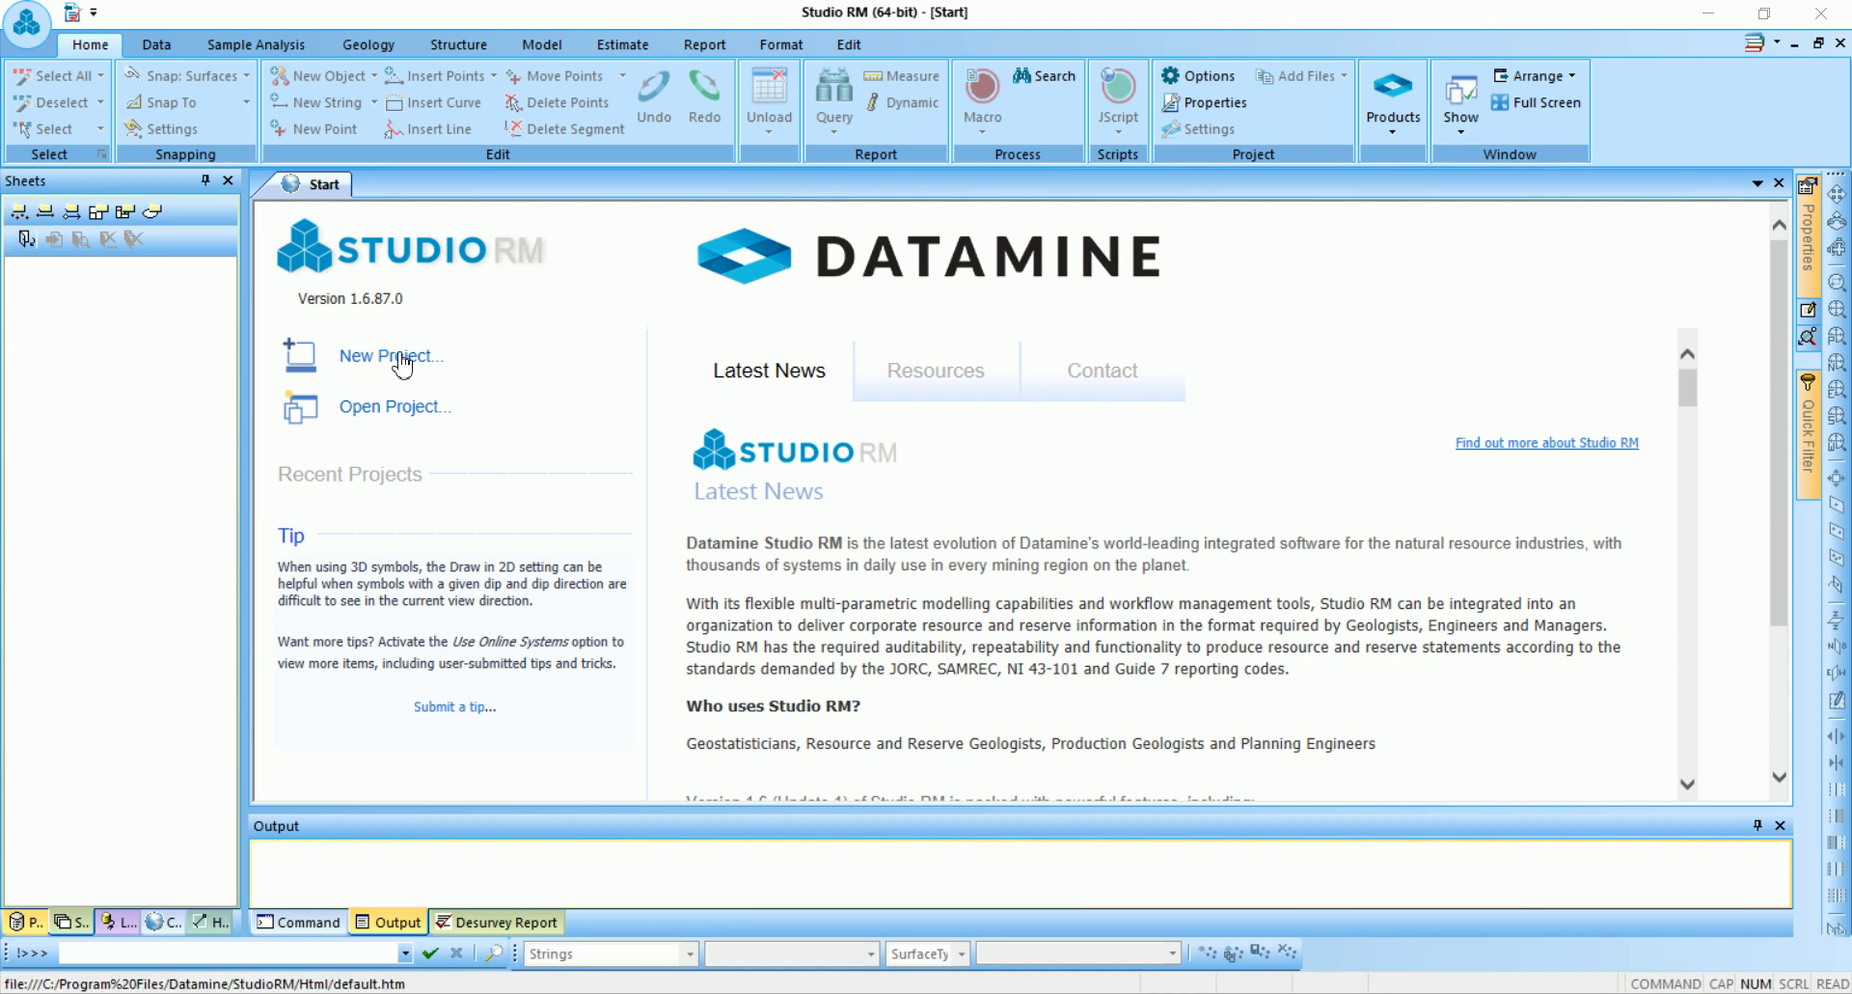
Start a new project named Tutorial, with the RM folder on the Desktop as its location
{"action": "left_click", "coordinate": [399, 358]}
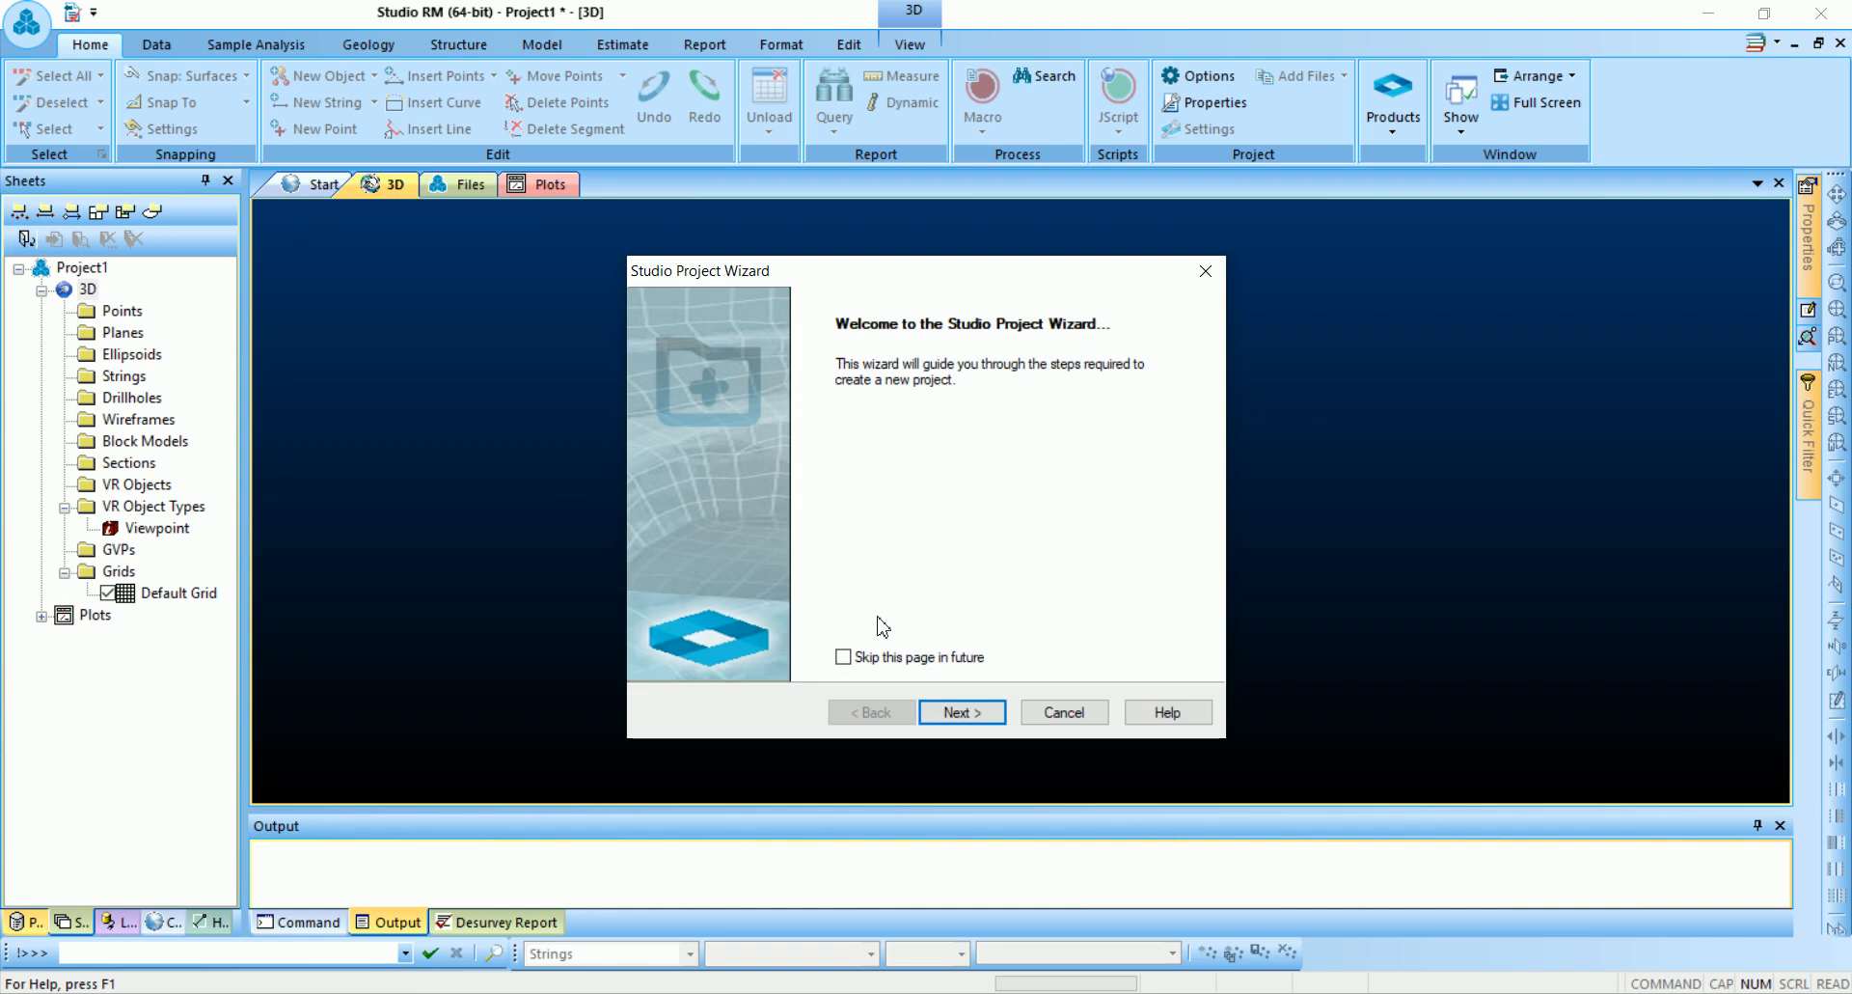
{"action": "left_click", "coordinate": [953, 712]}
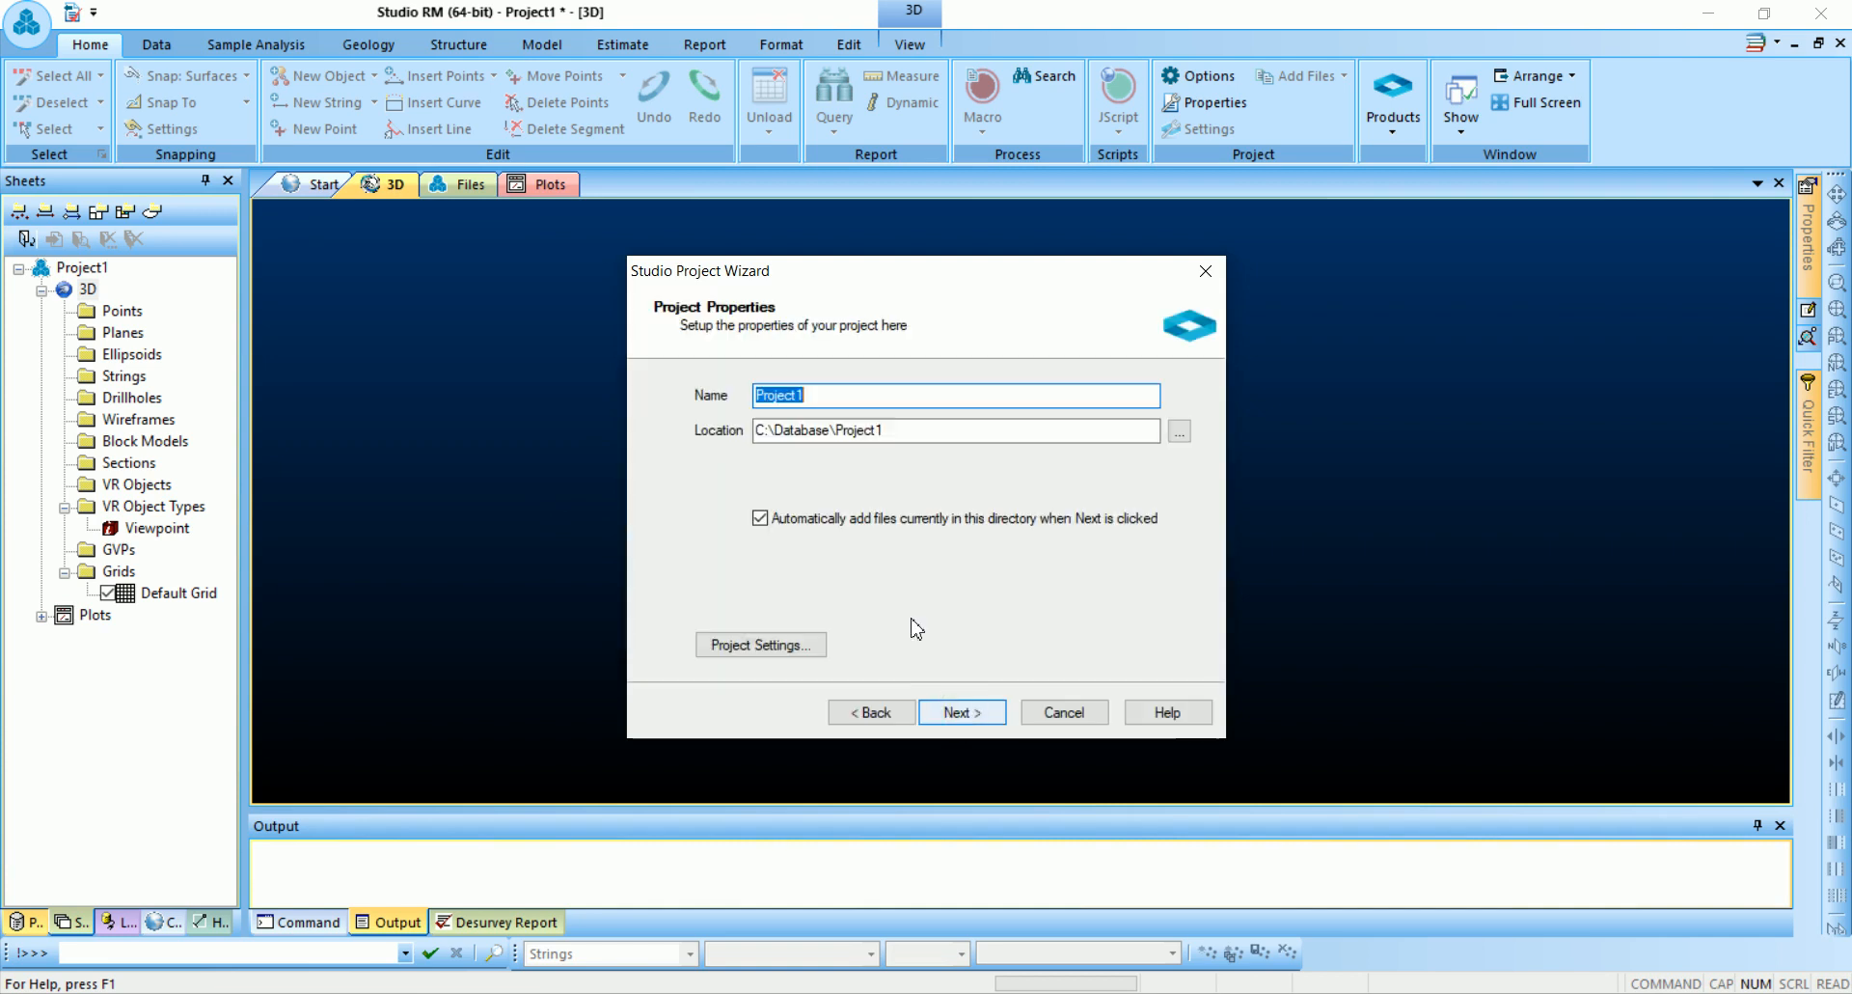
{"action": "left_click", "coordinate": [1179, 430]}
{"action": "left_click_drag", "start_coordinate": [1120, 416], "coordinate": [1121, 589]}
{"action": "double_click", "coordinate": [784, 621]}
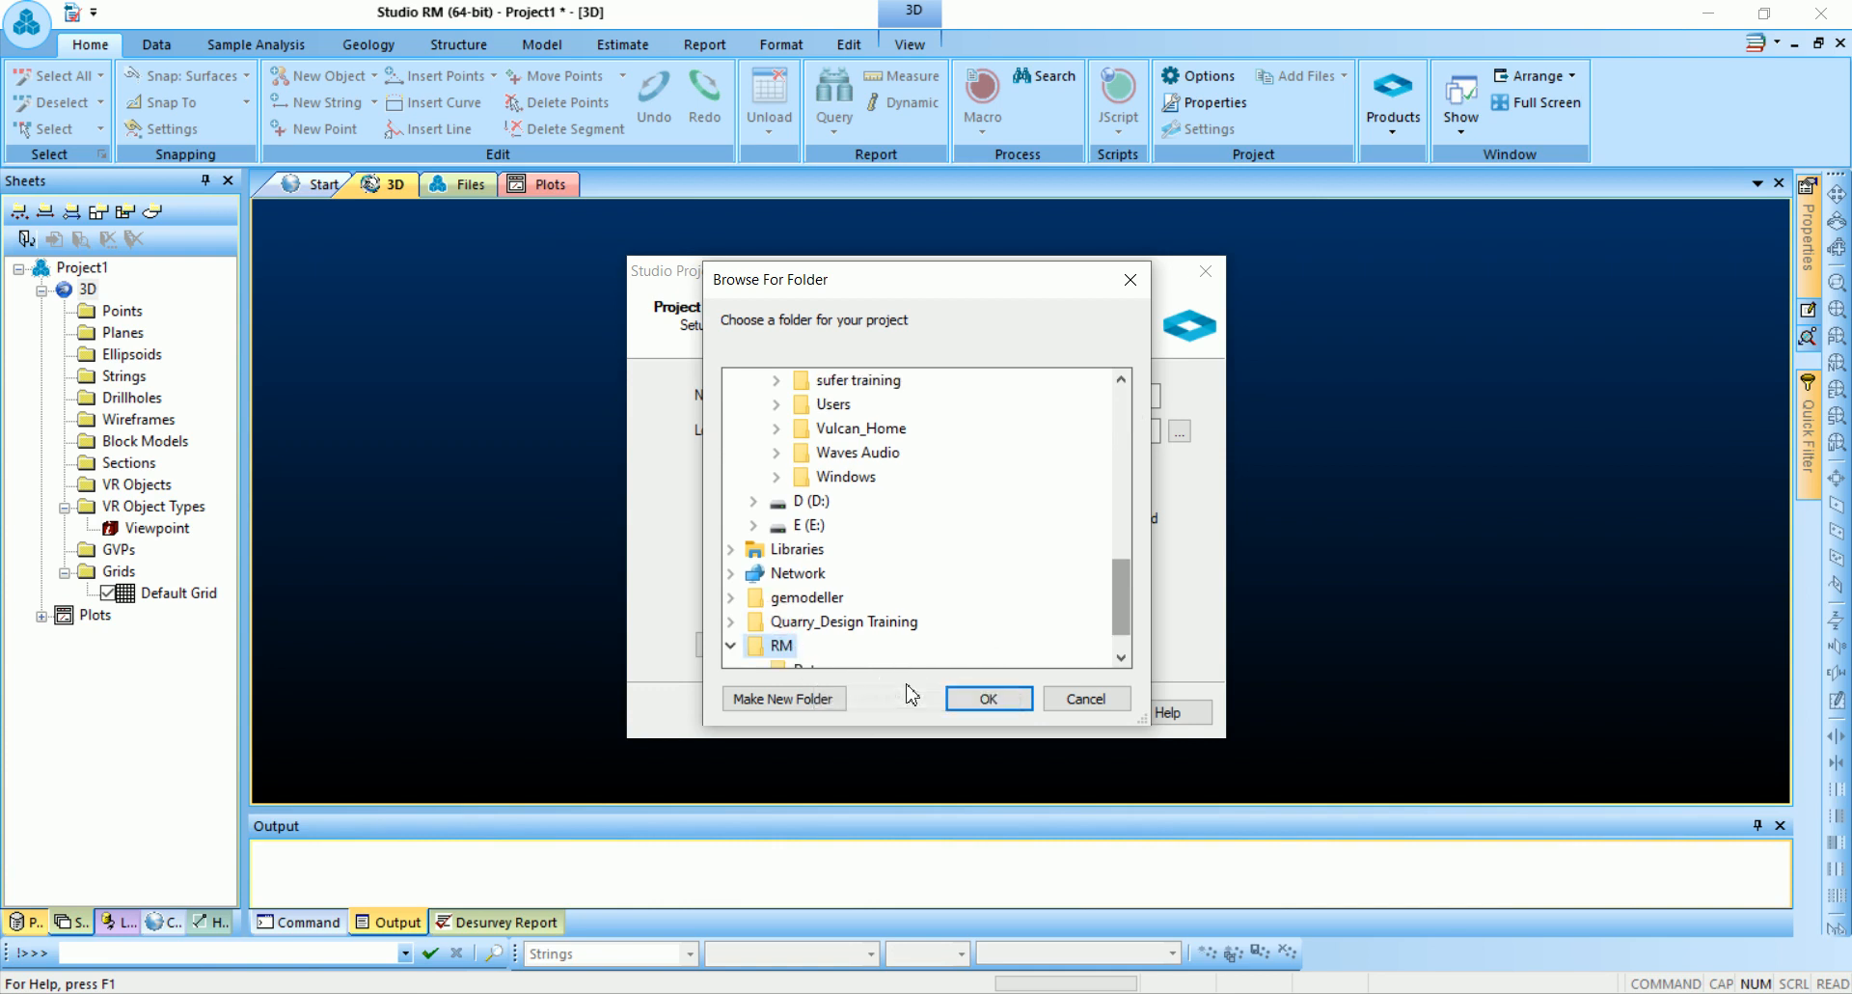
{"action": "left_click", "coordinate": [988, 697]}
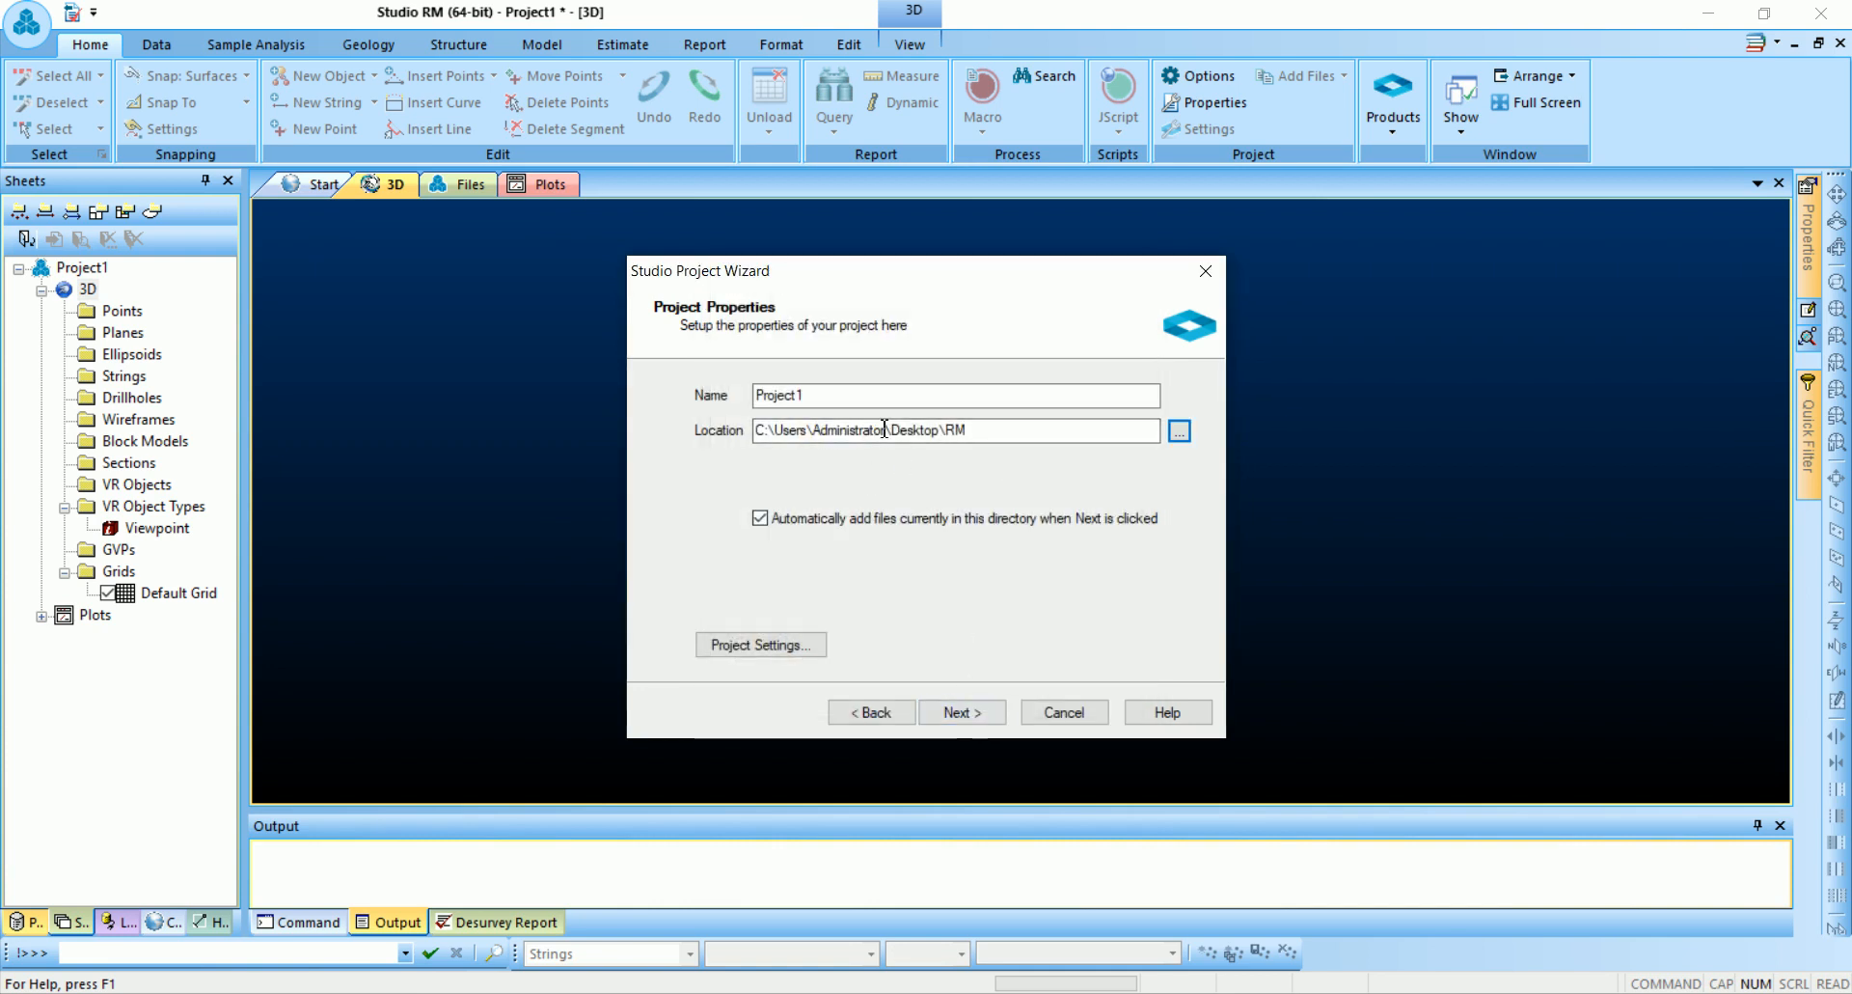
{"action": "double_click", "coordinate": [891, 394]}
{"action": "type", "text": "Tutorial"}
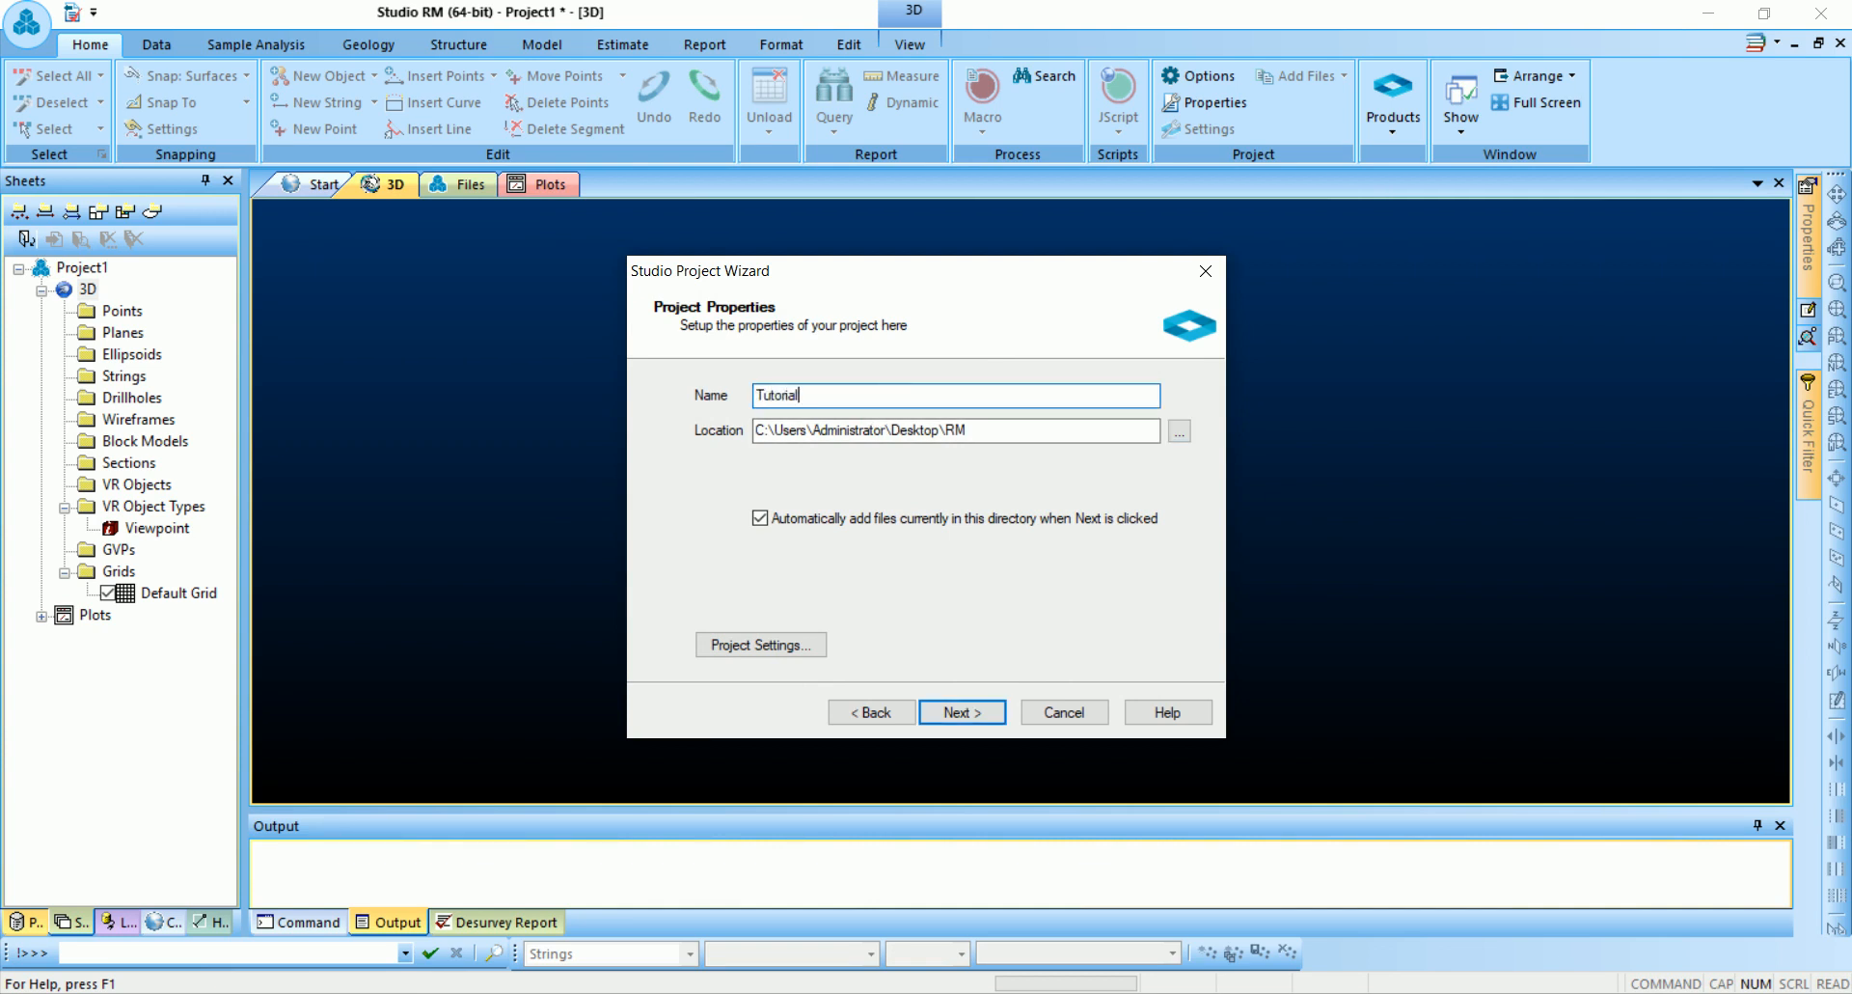
Add the Assay, Collars, Geology and Surveys files from the Data folder and finish creating the project
{"action": "left_click", "coordinate": [958, 711]}
{"action": "left_click", "coordinate": [711, 640]}
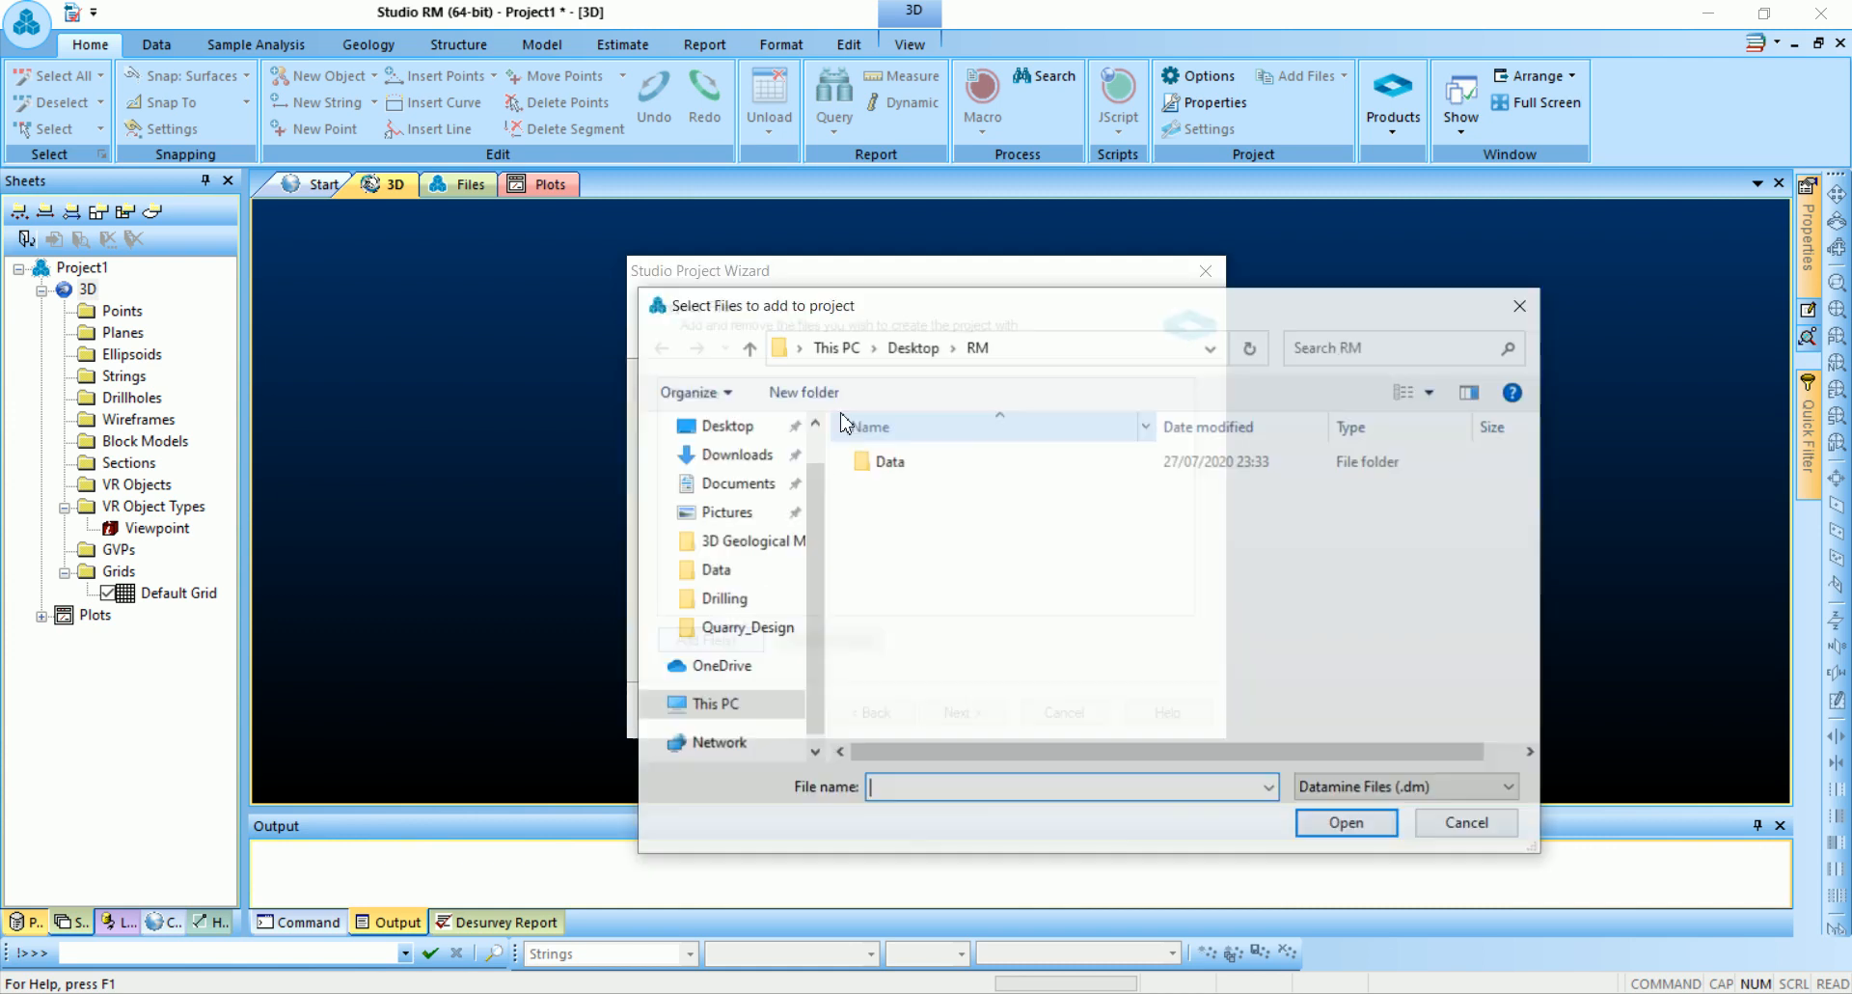
{"action": "double_click", "coordinate": [871, 473]}
{"action": "left_click", "coordinate": [1408, 788]}
{"action": "left_click", "coordinate": [1350, 835]}
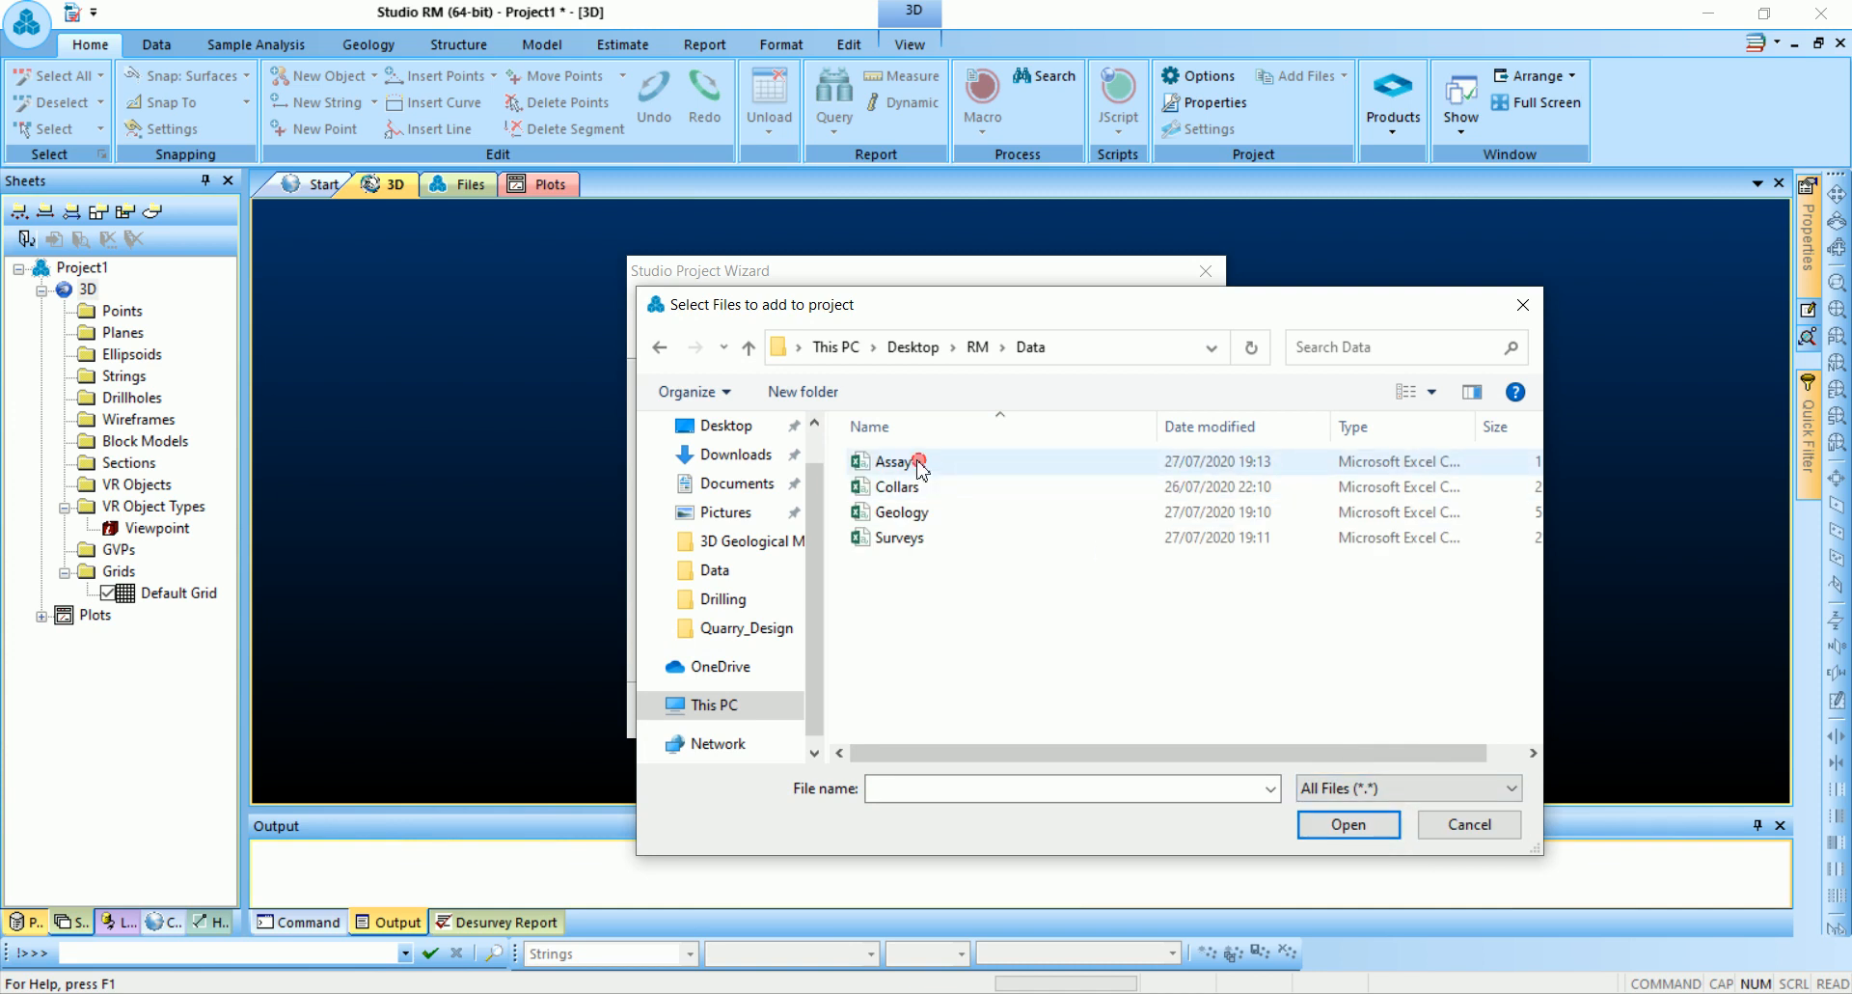
{"action": "left_click", "coordinate": [906, 462]}
{"action": "left_click", "coordinate": [888, 537], "text": "shift"}
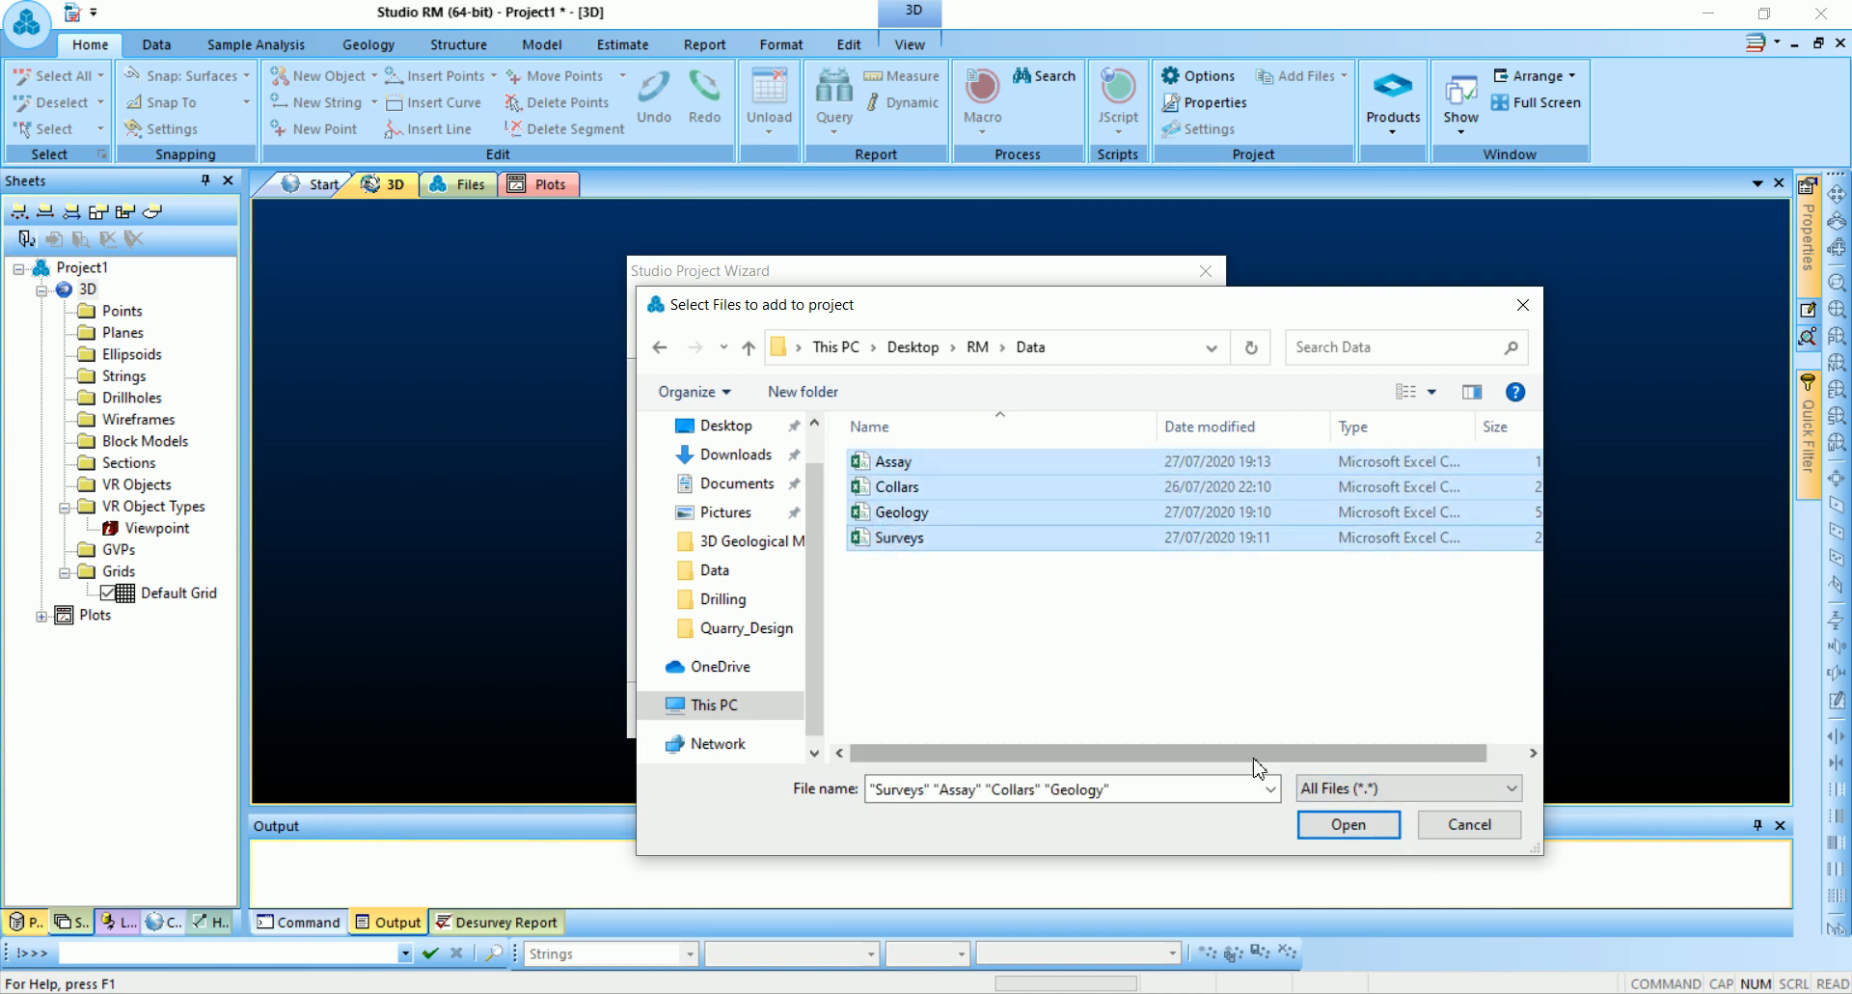
{"action": "left_click", "coordinate": [1347, 825]}
{"action": "left_click", "coordinate": [962, 712]}
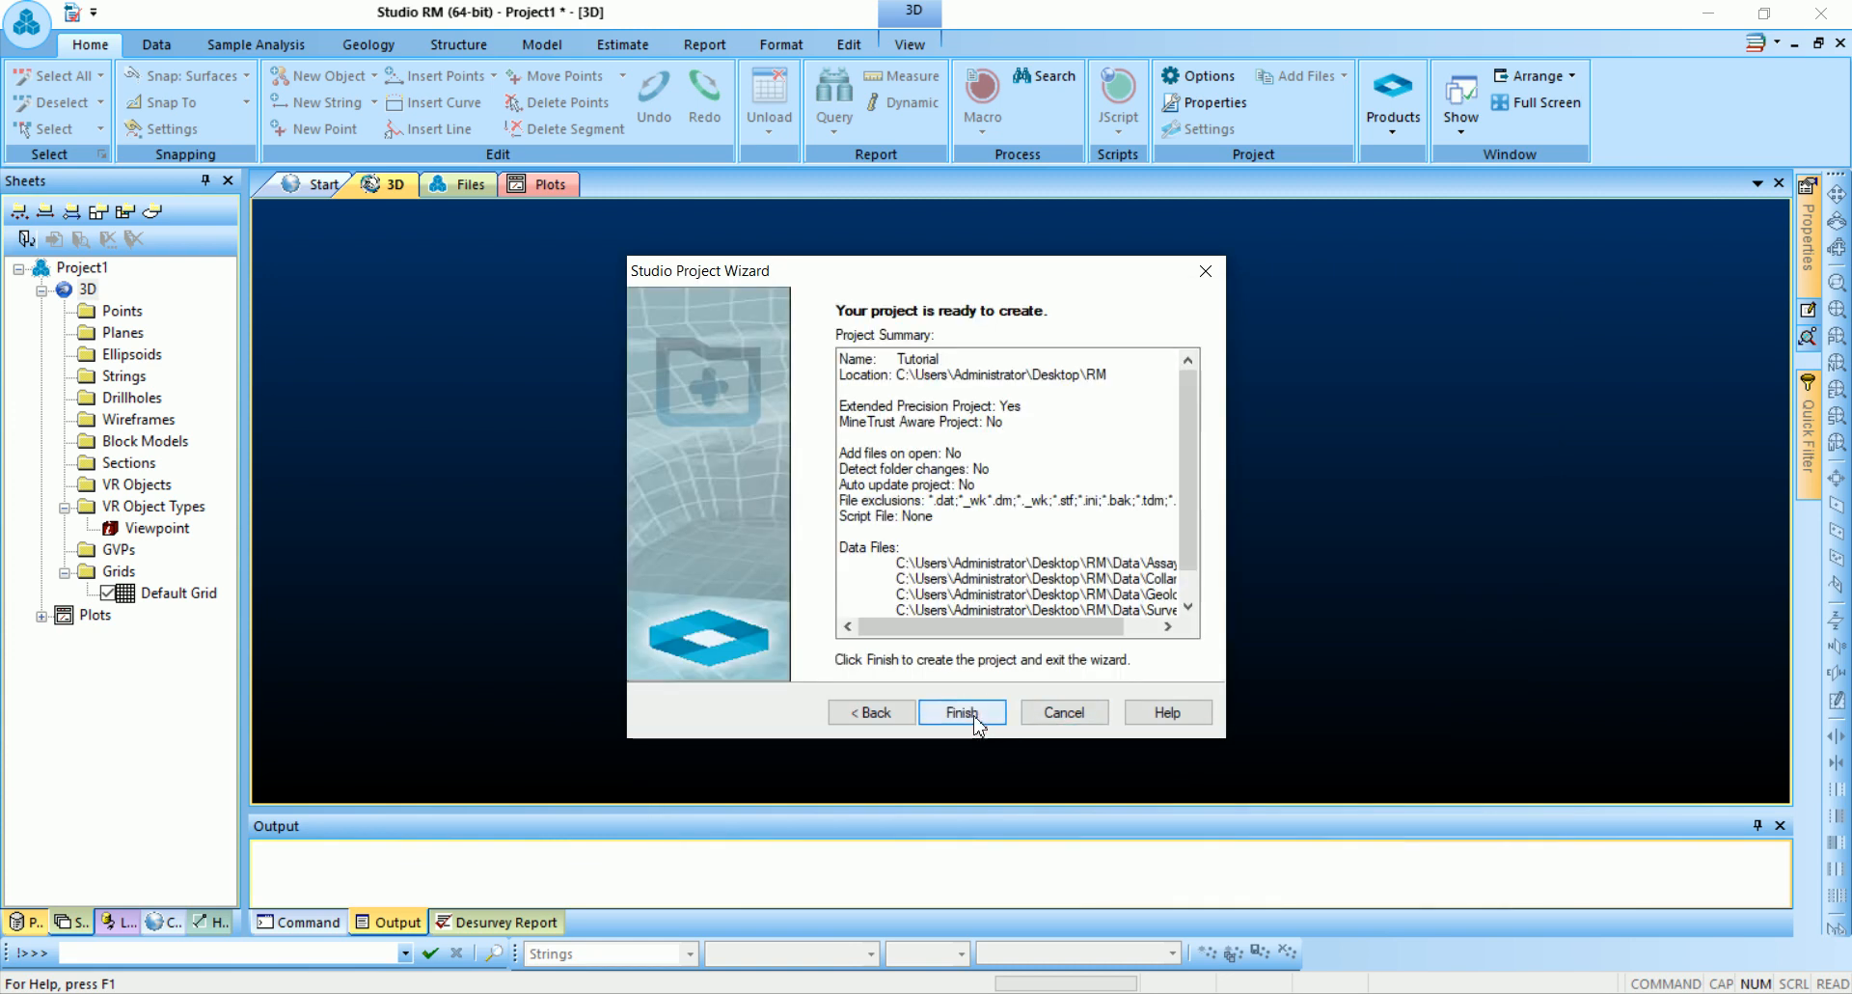
{"action": "left_click", "coordinate": [965, 714]}
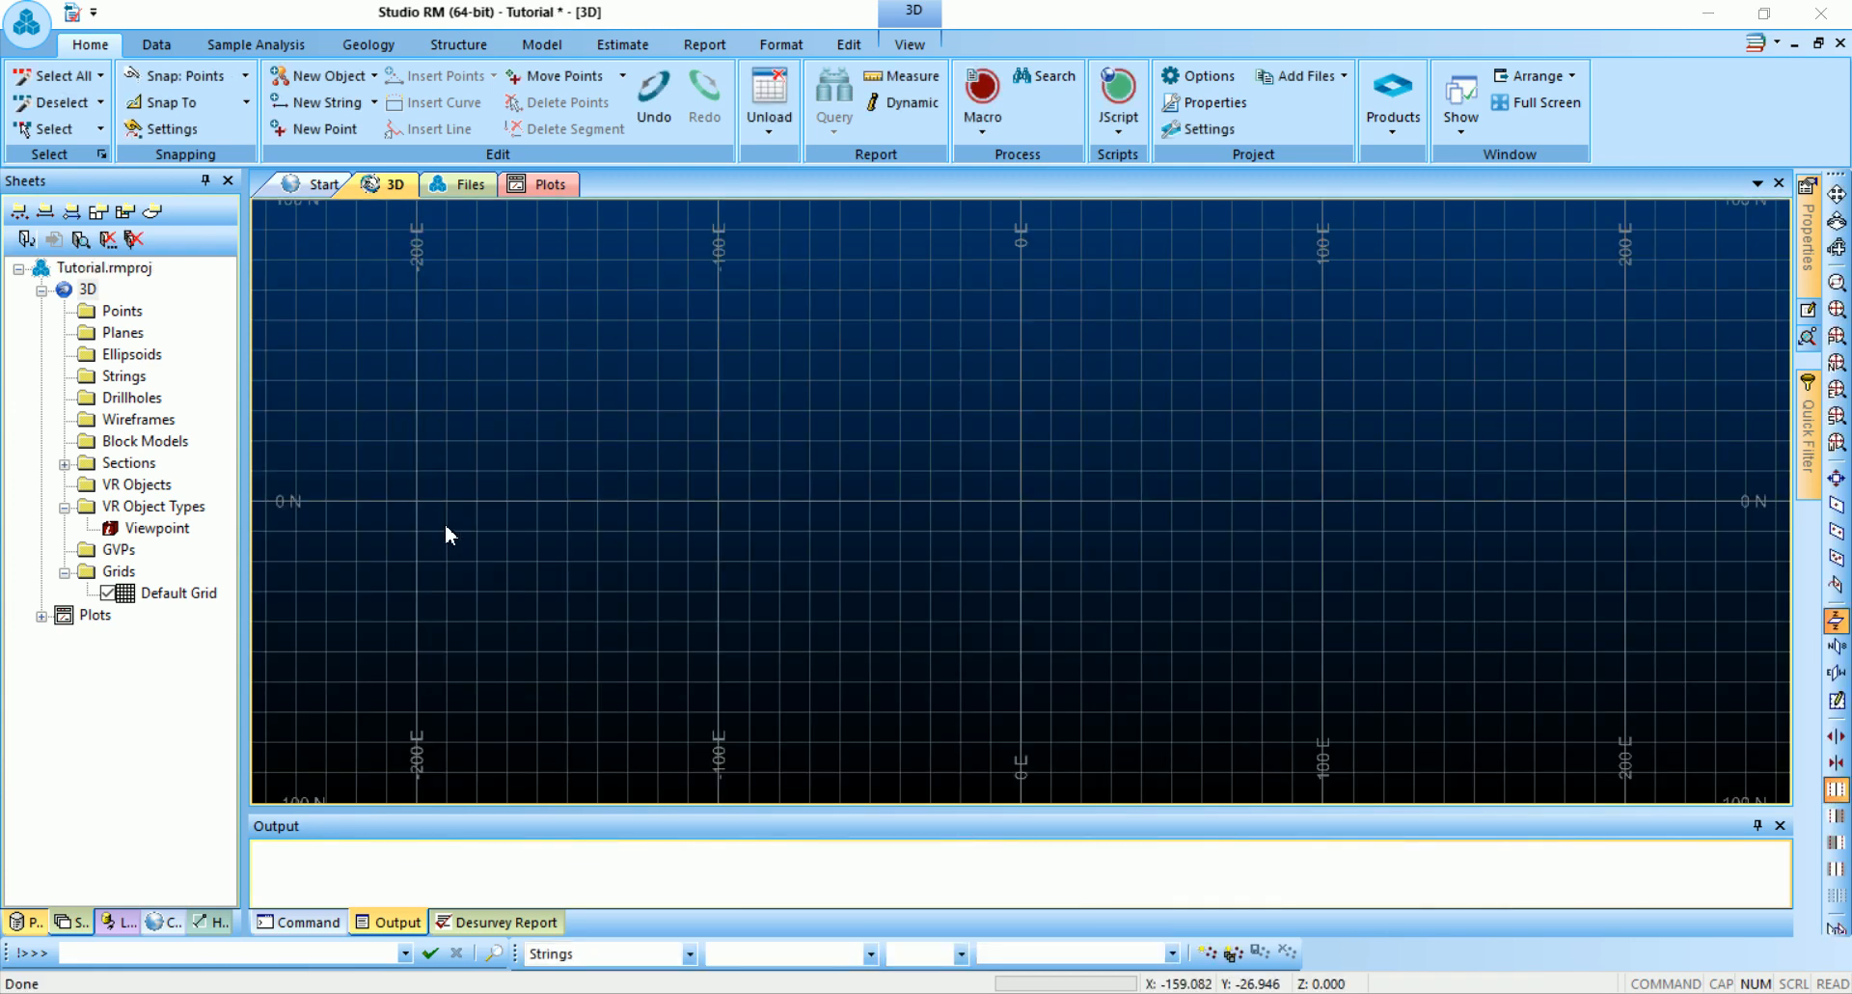
Display the list of project files for the Tutorial project
{"action": "left_click", "coordinate": [81, 926]}
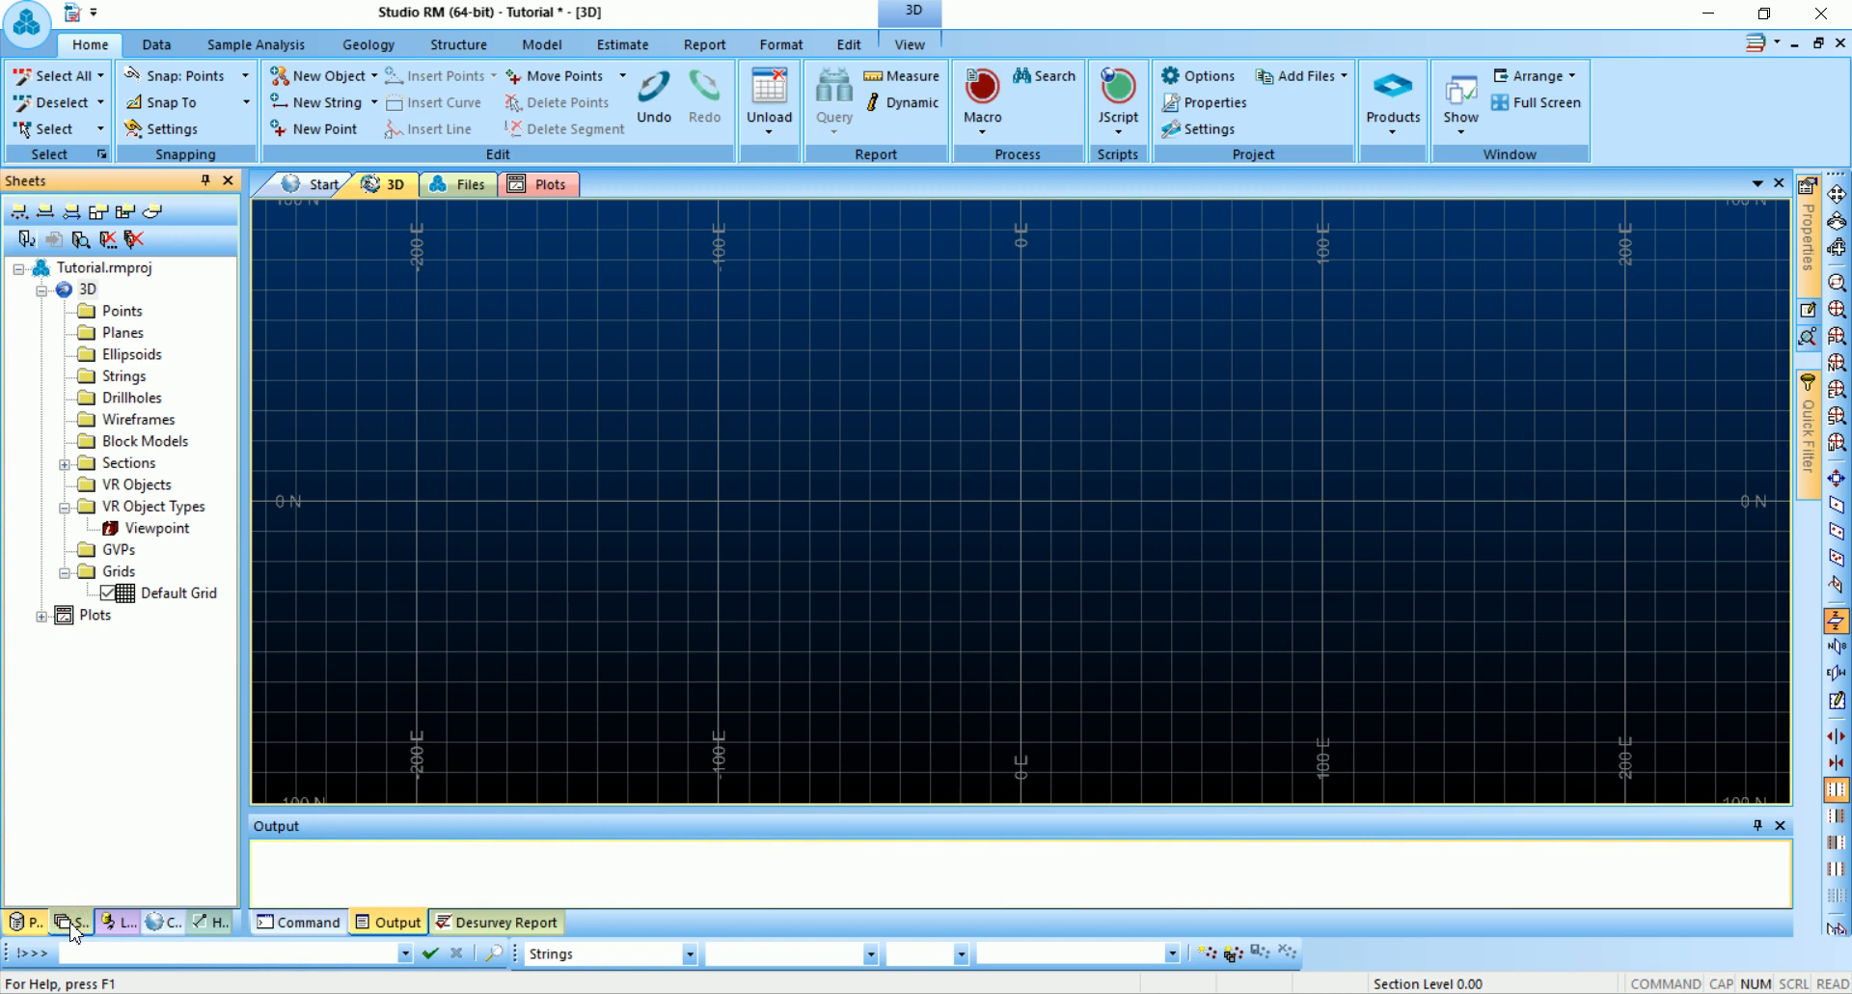
{"action": "left_click", "coordinate": [35, 923]}
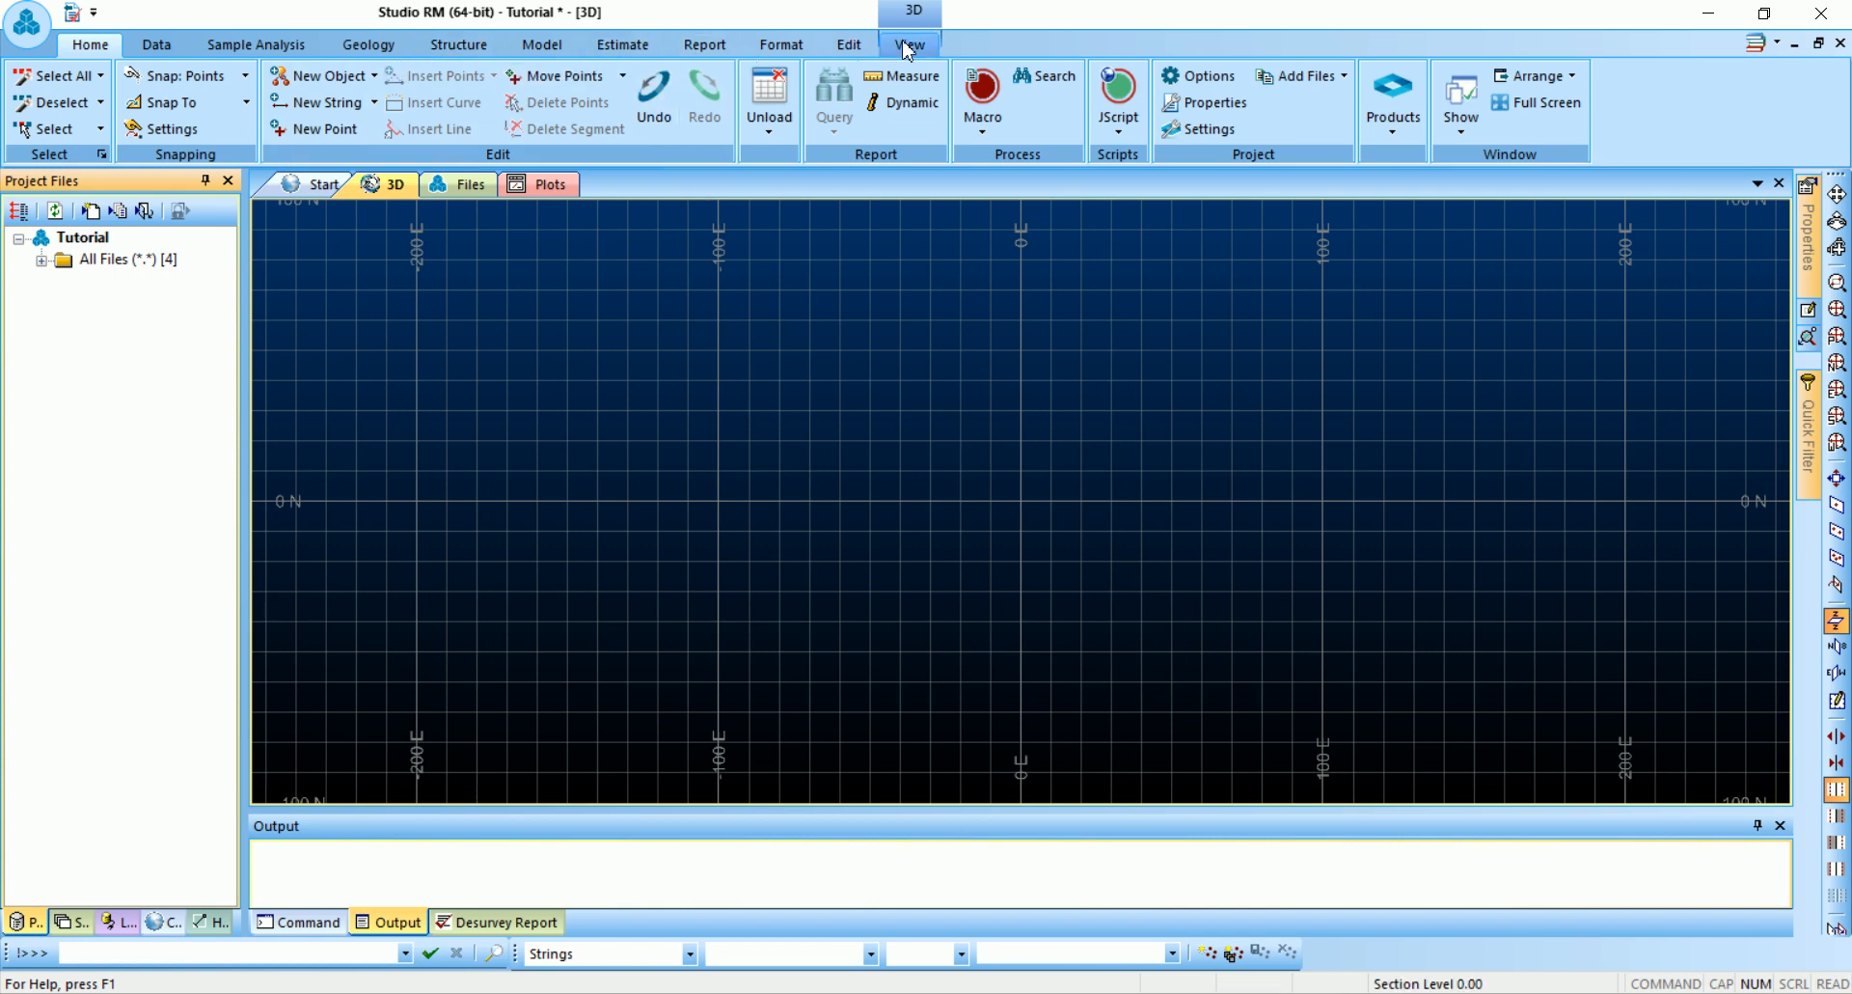
{"action": "left_click", "coordinate": [280, 45]}
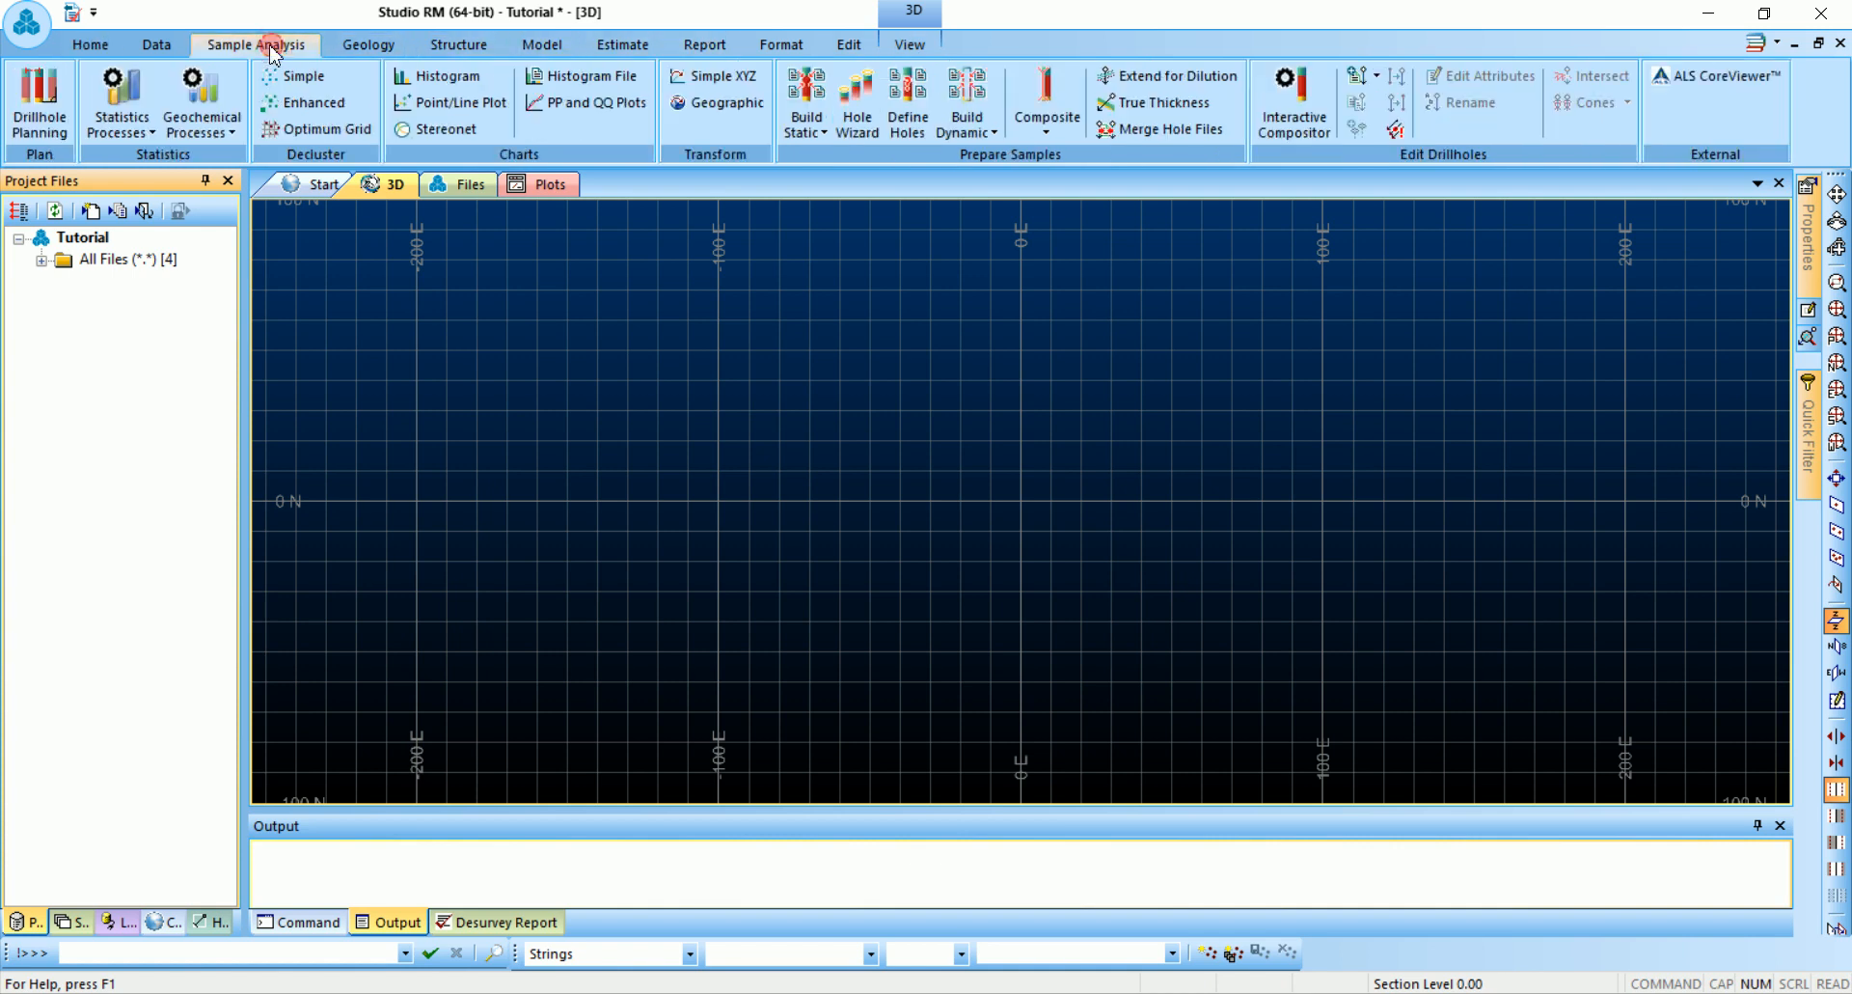
{"action": "left_click", "coordinate": [356, 43]}
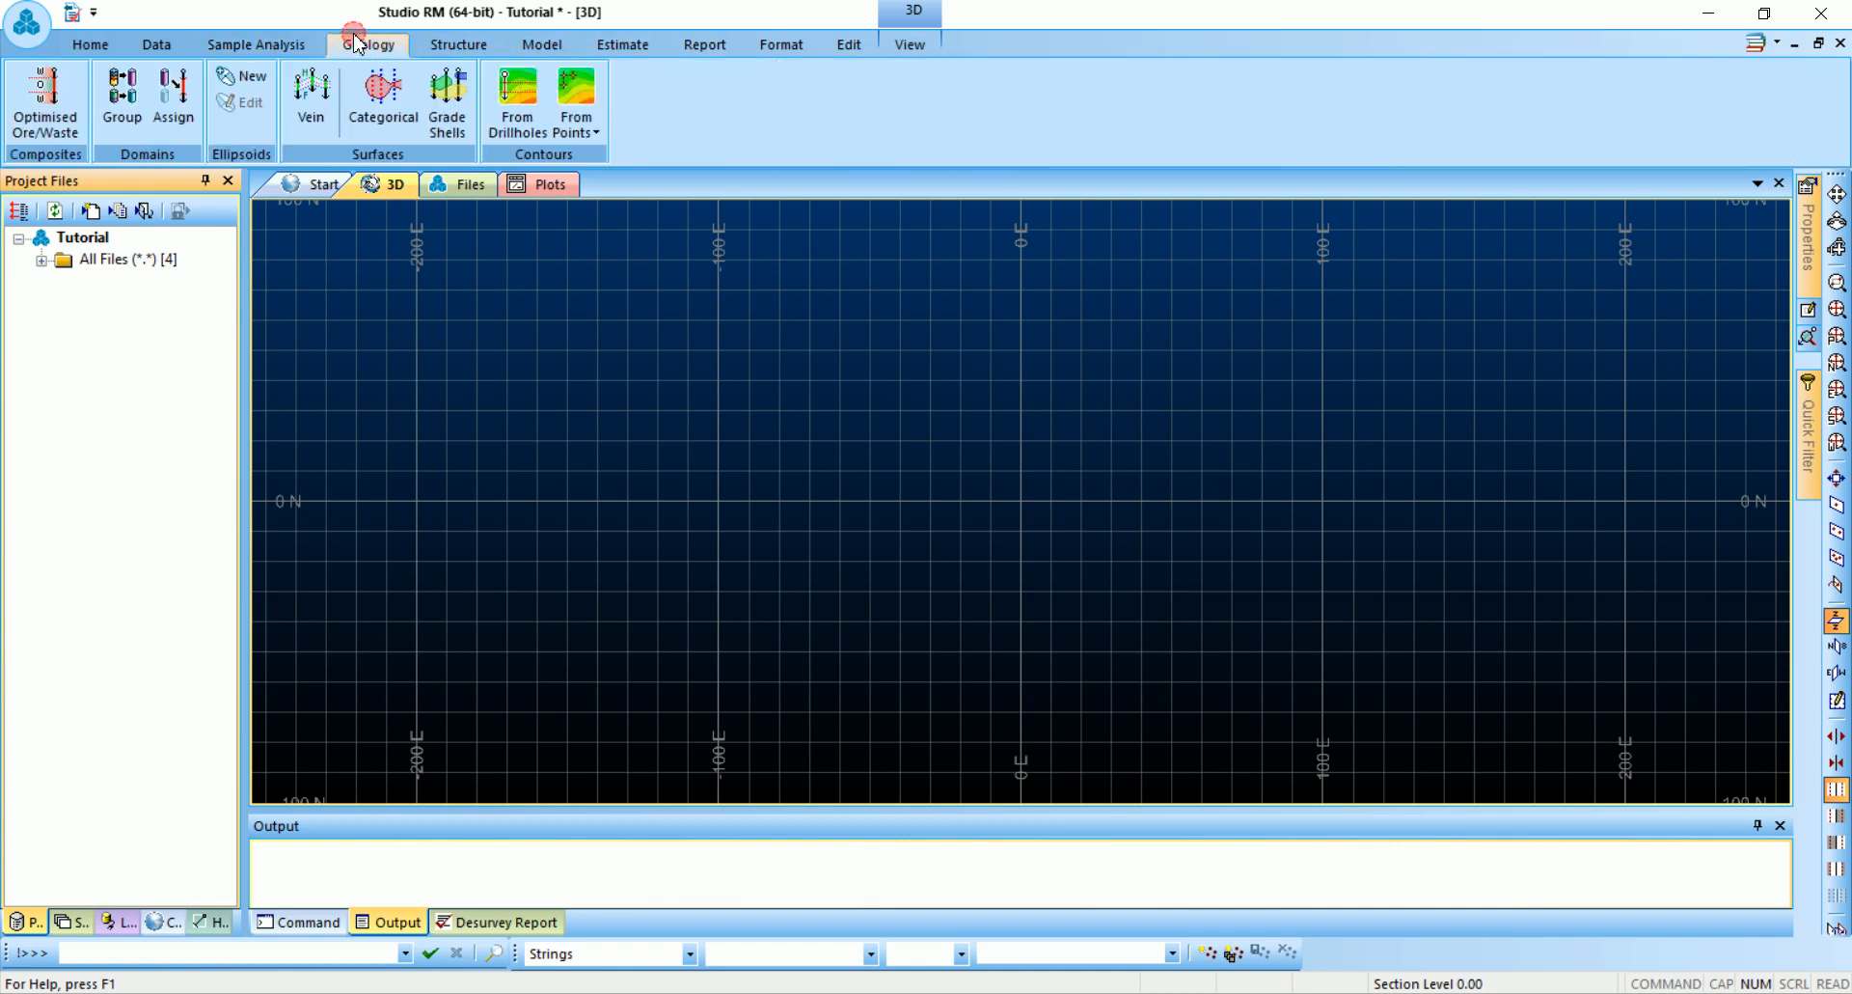
{"action": "left_click", "coordinate": [458, 44]}
{"action": "left_click", "coordinate": [542, 44]}
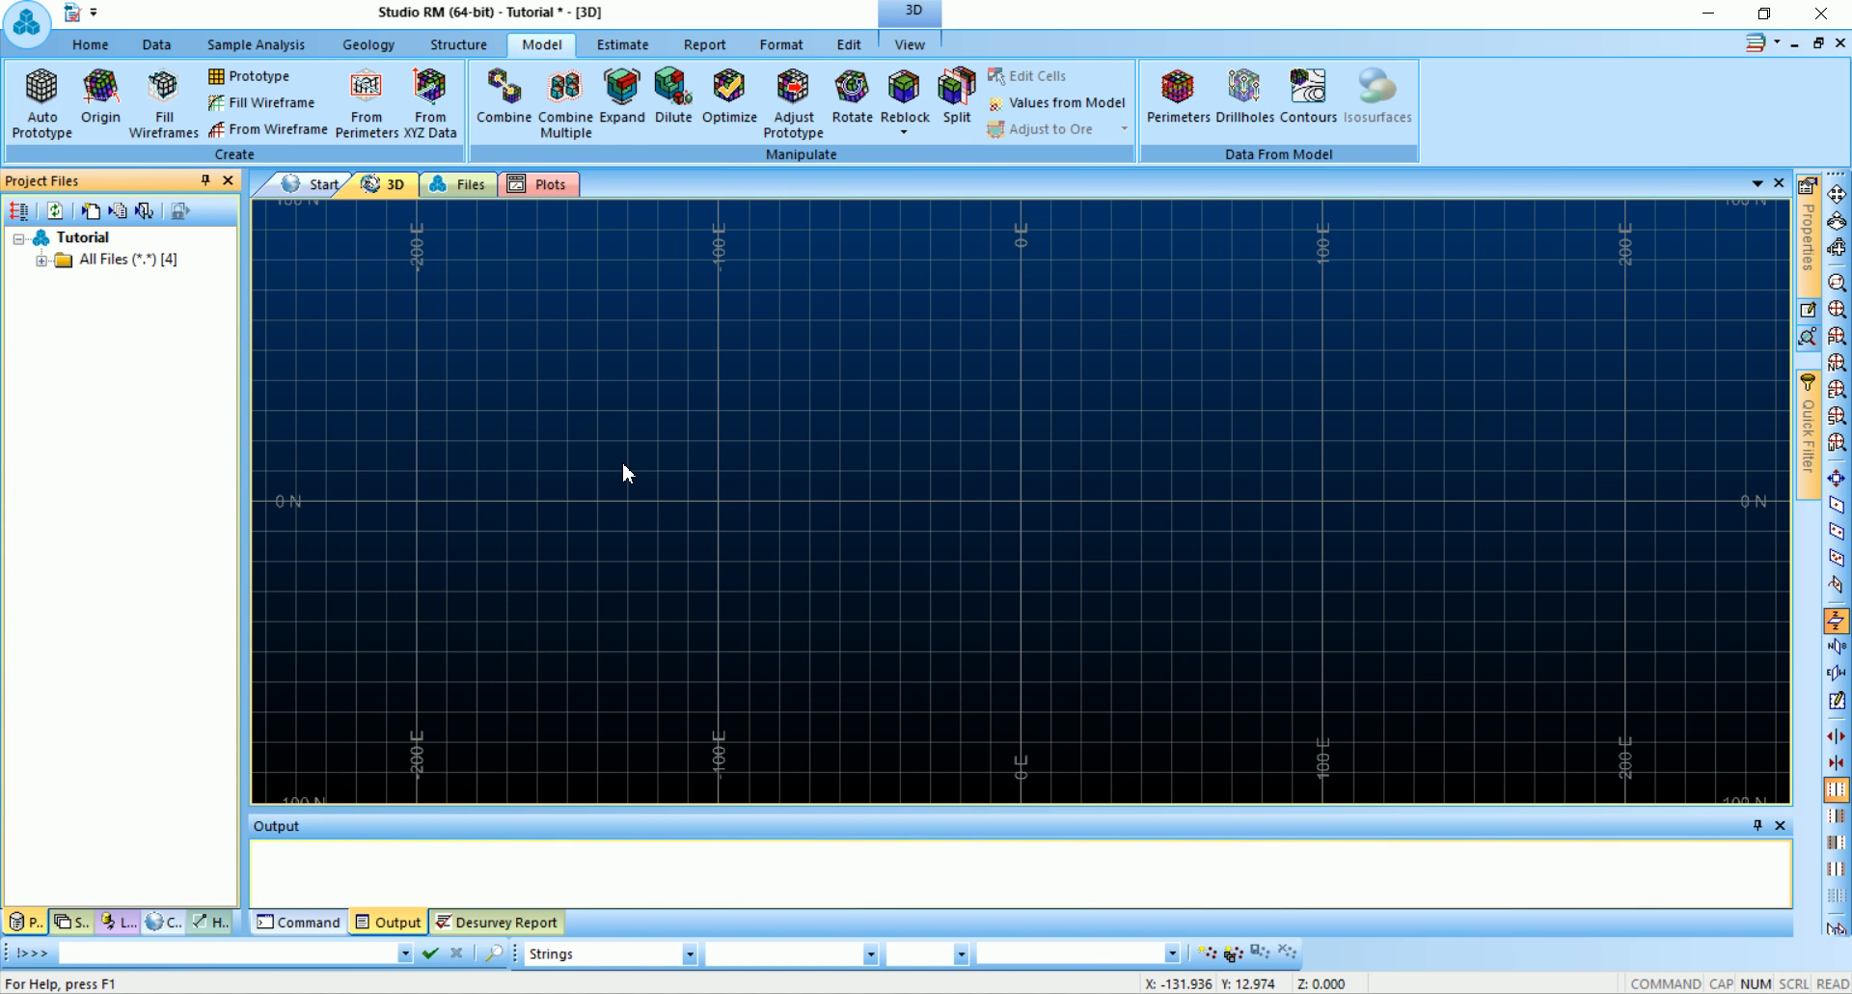
{"action": "left_click", "coordinate": [364, 46]}
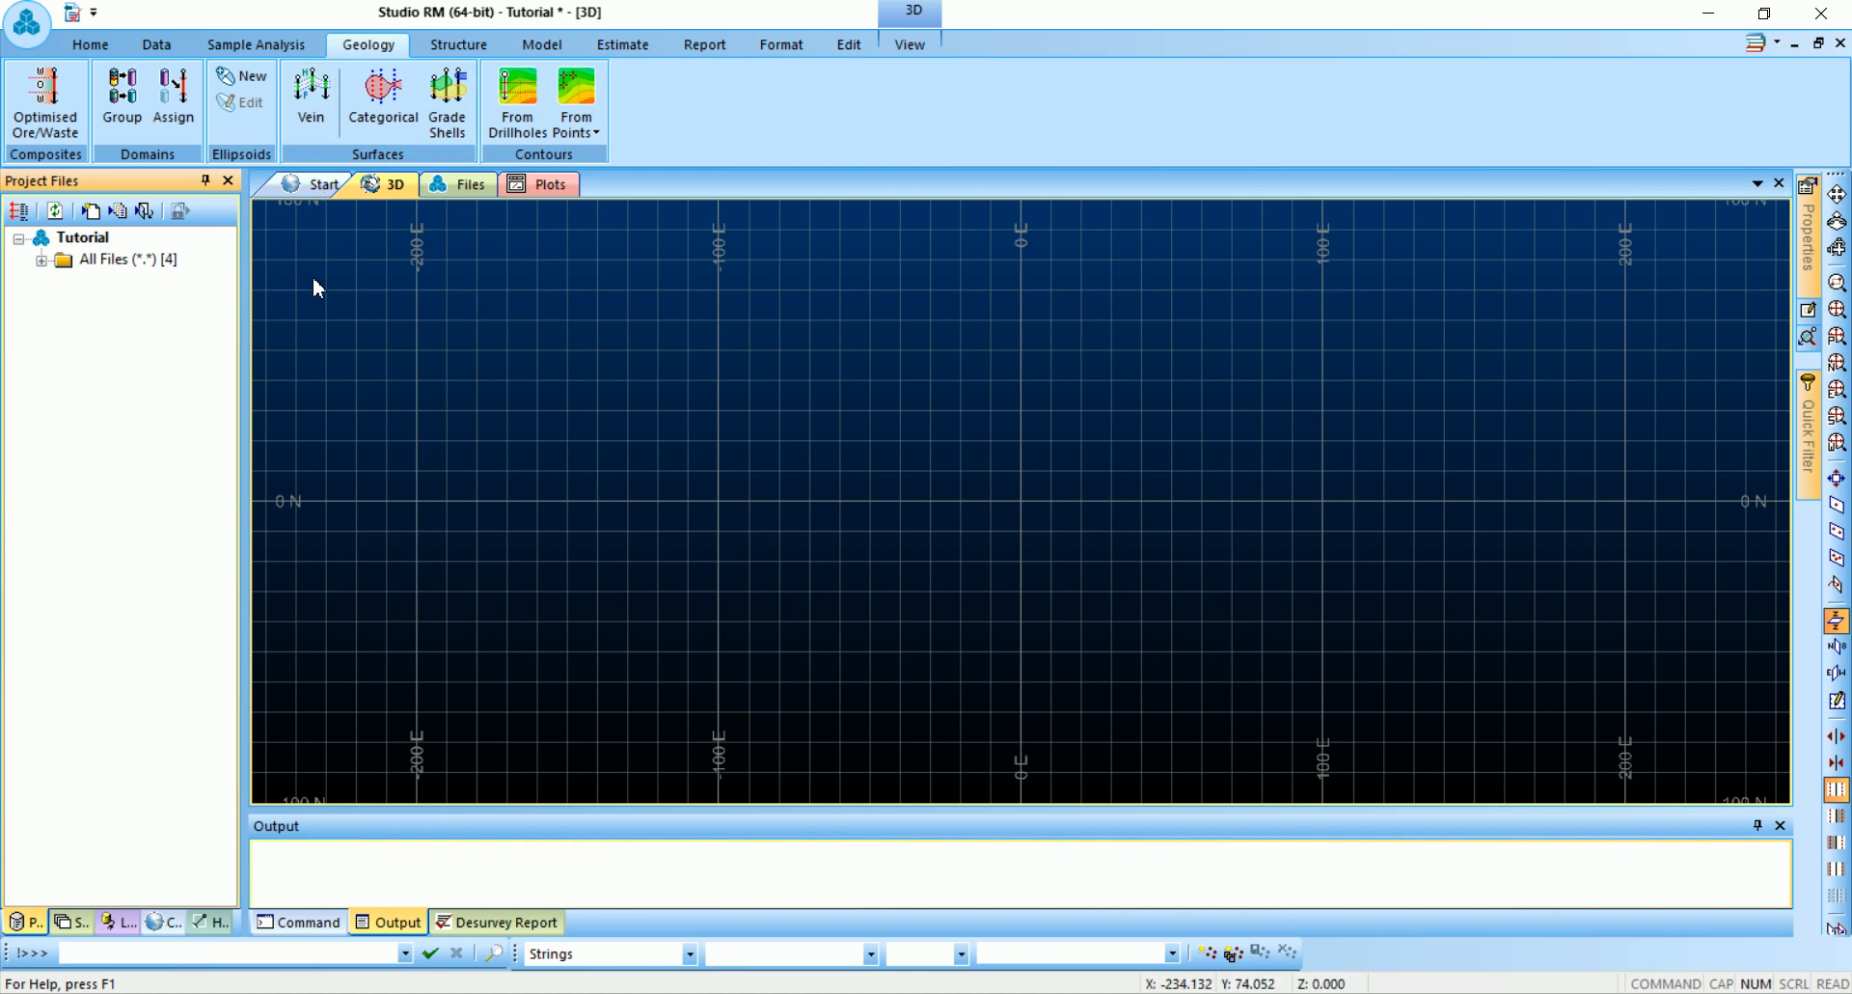
Open the external data import and look through driver categories such as Surpac, MineSight, Micromine and Vulcan
{"action": "left_click", "coordinate": [172, 54]}
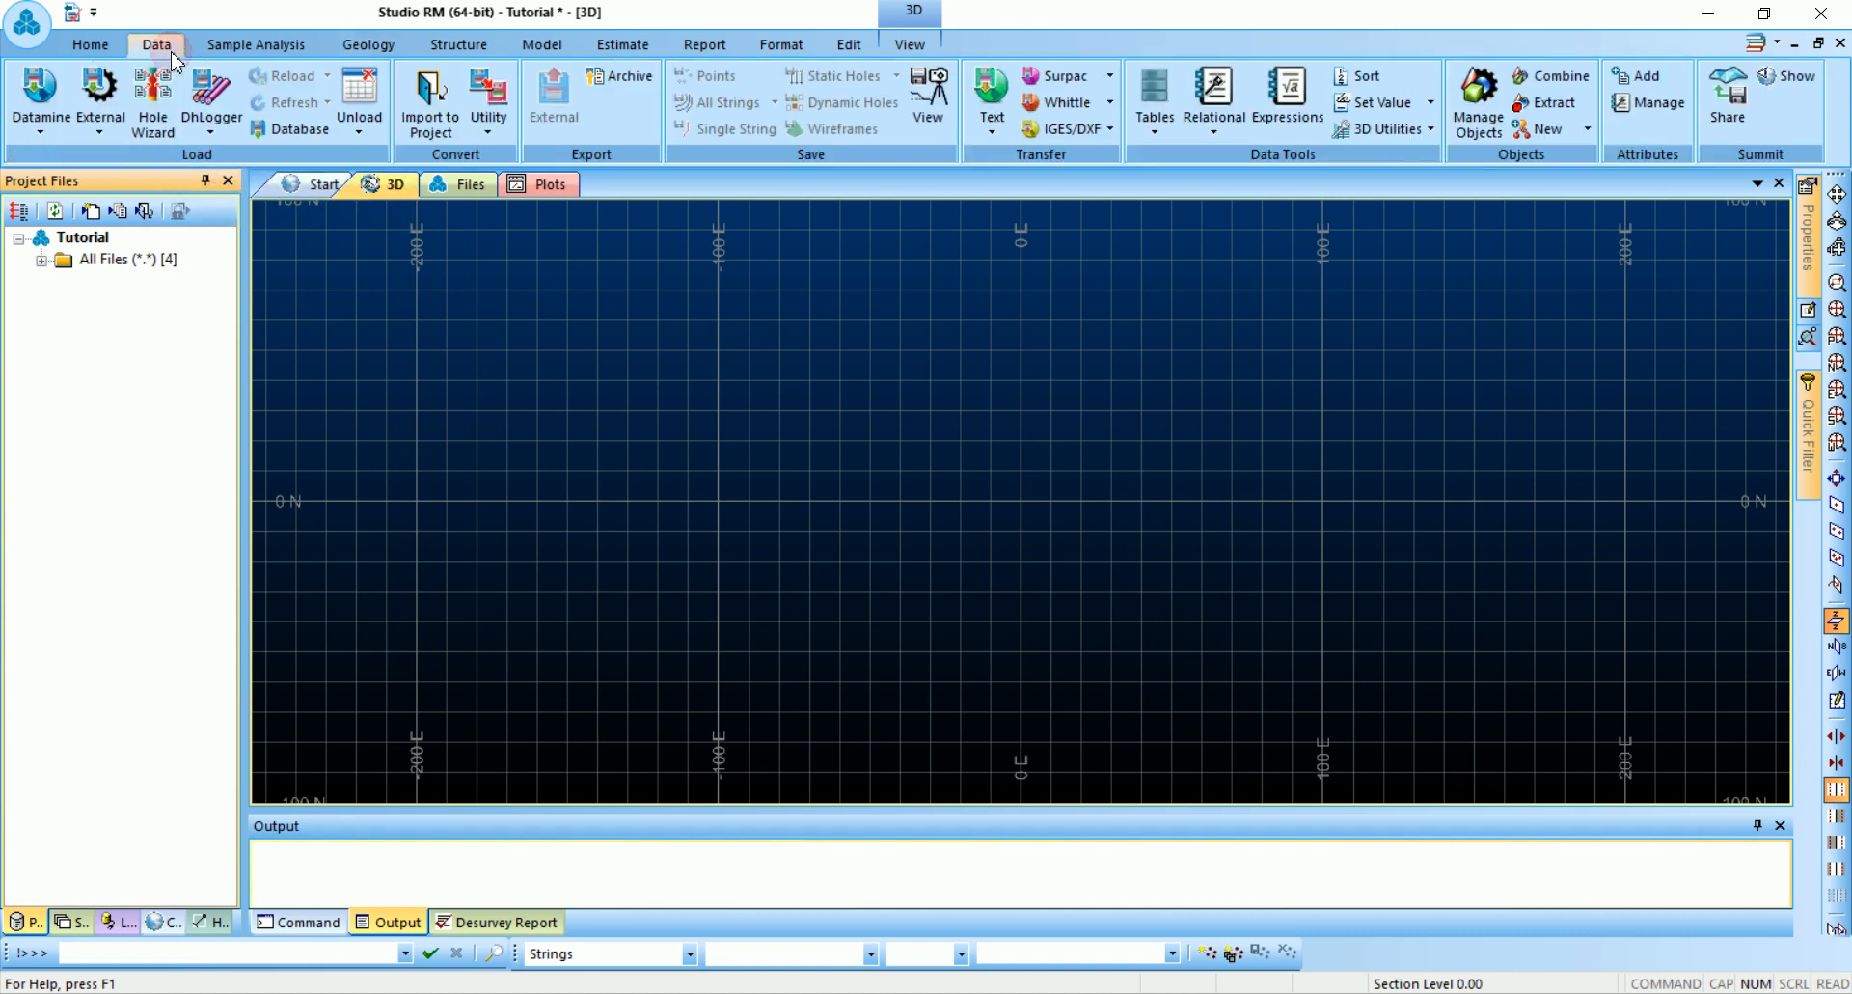
{"action": "left_click", "coordinate": [145, 211]}
{"action": "left_click_drag", "start_coordinate": [731, 318], "coordinate": [730, 296]}
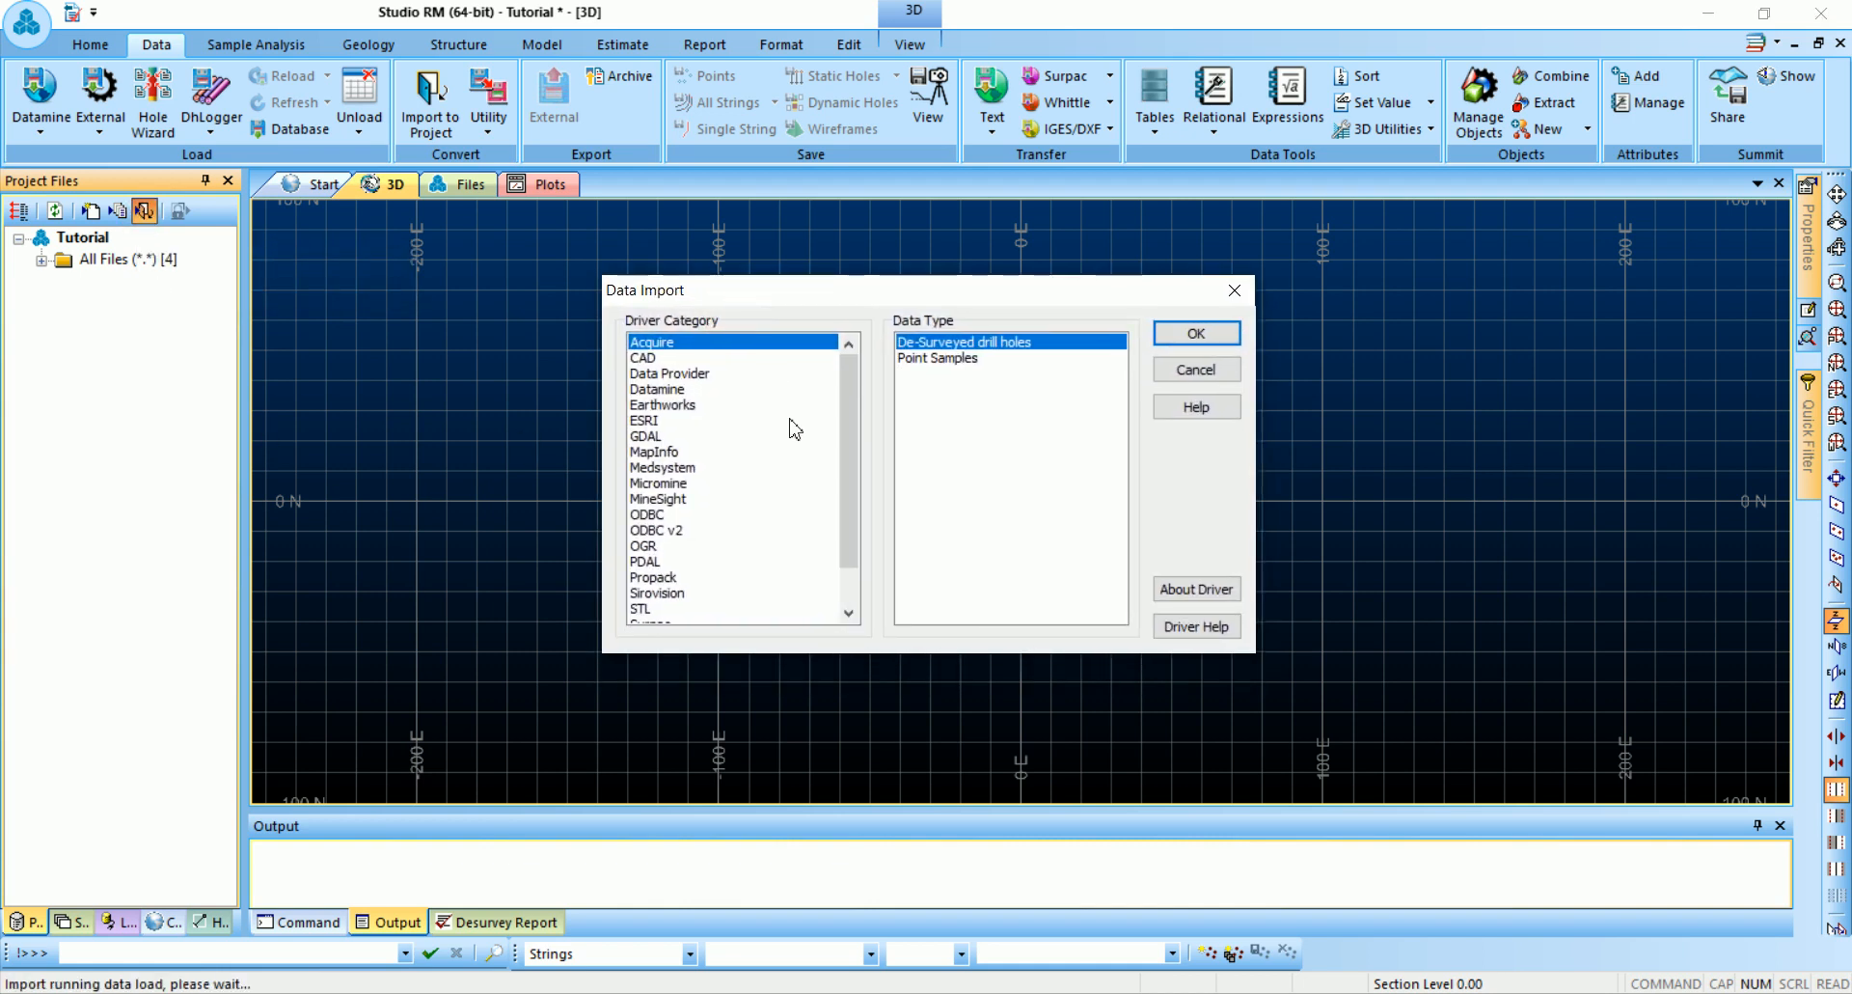
{"action": "left_click_drag", "start_coordinate": [848, 415], "coordinate": [848, 450]}
{"action": "left_click", "coordinate": [672, 577]}
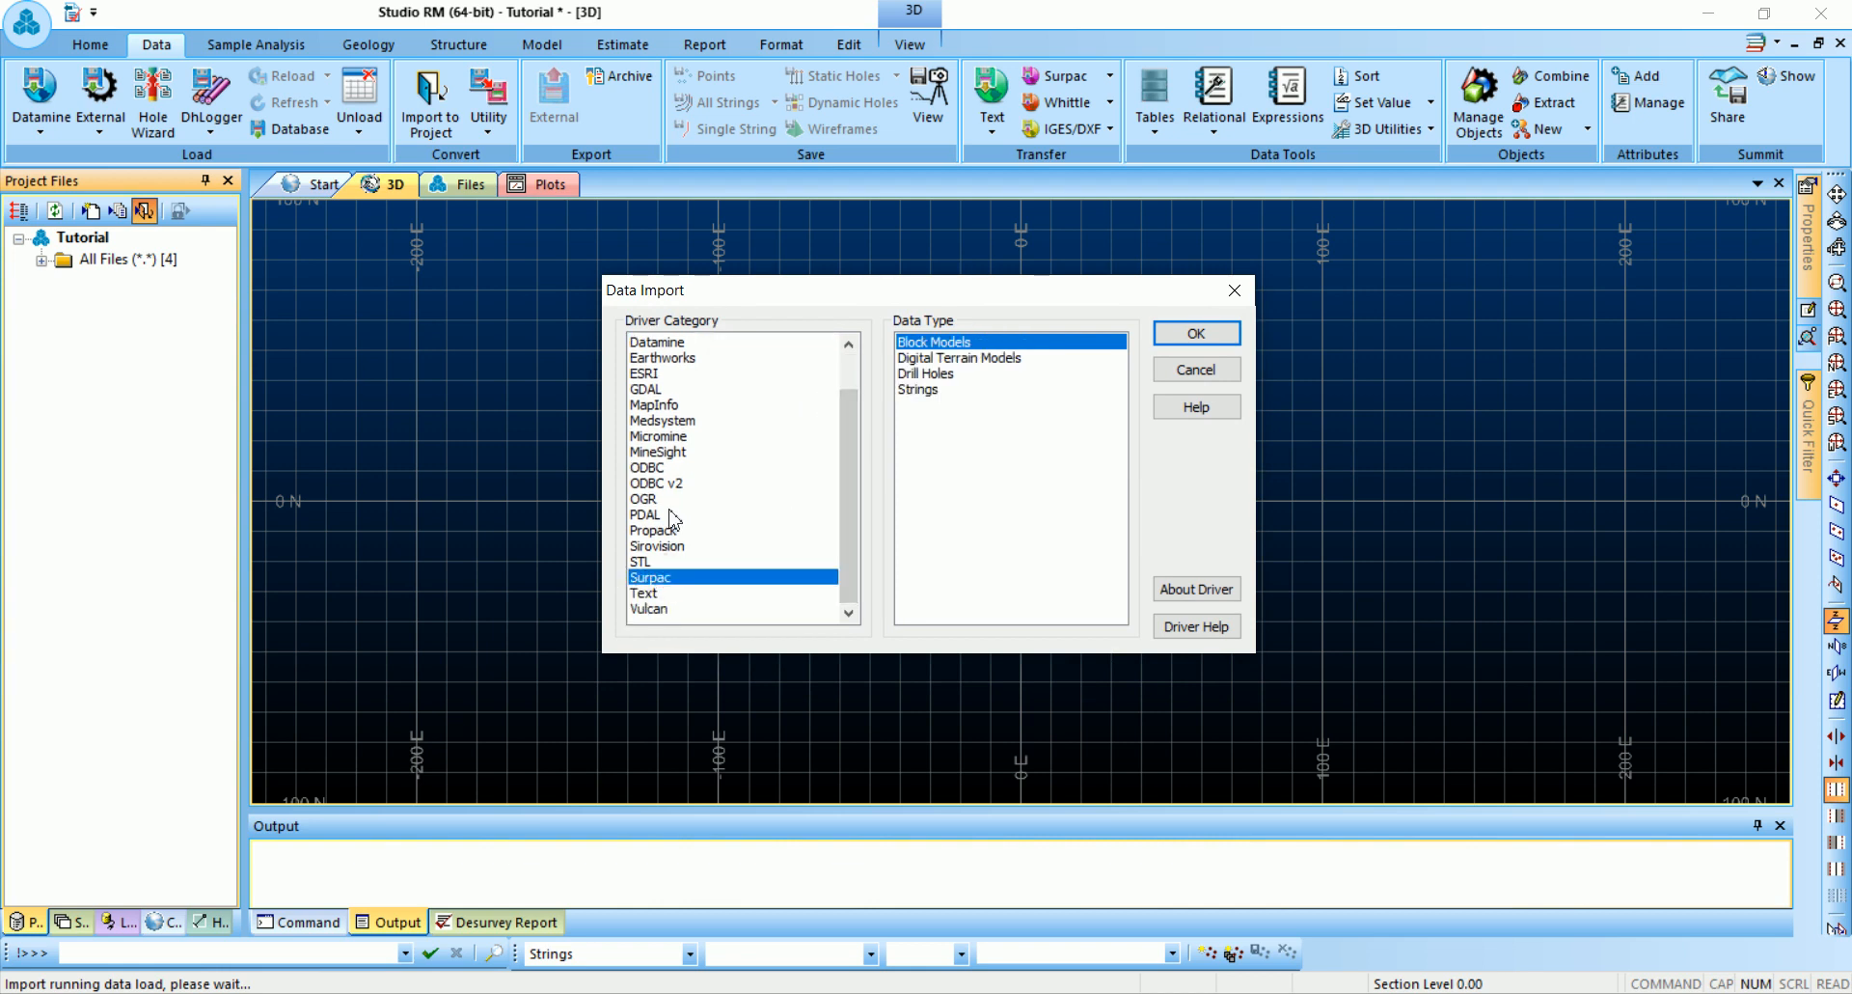
{"action": "left_click", "coordinate": [666, 451]}
{"action": "left_click", "coordinate": [666, 436]}
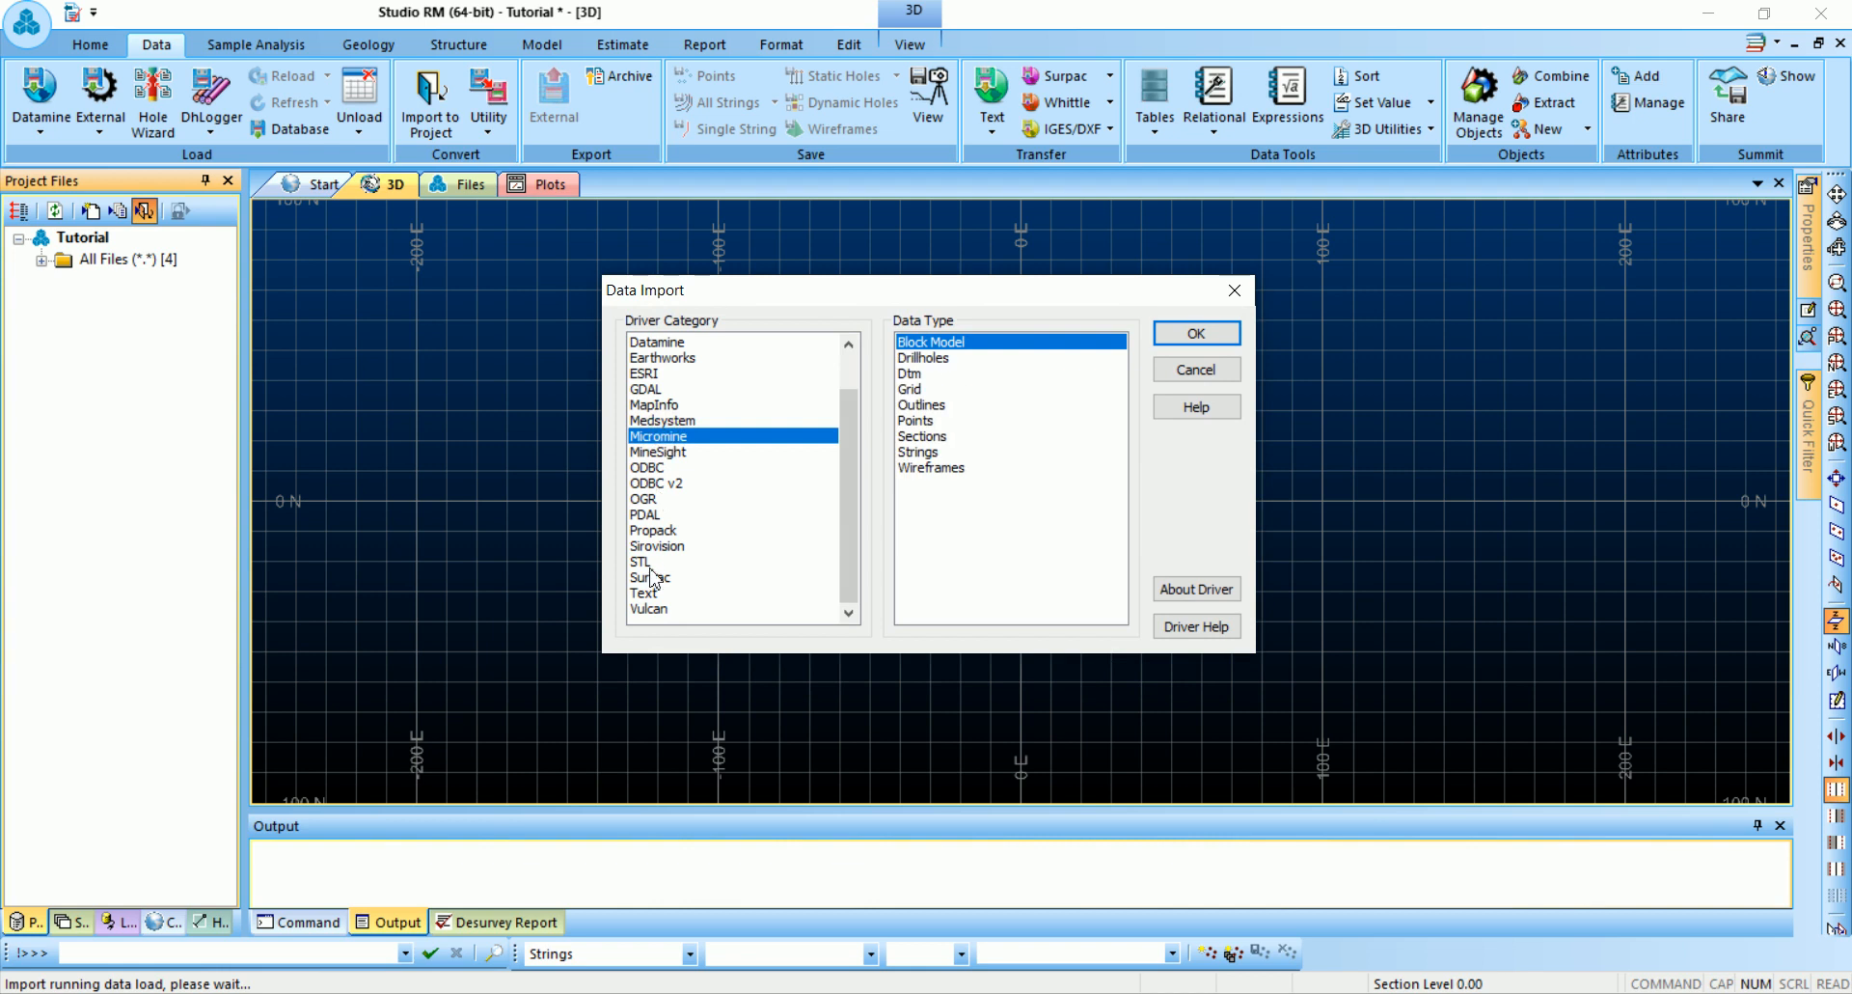
{"action": "left_click", "coordinate": [651, 607]}
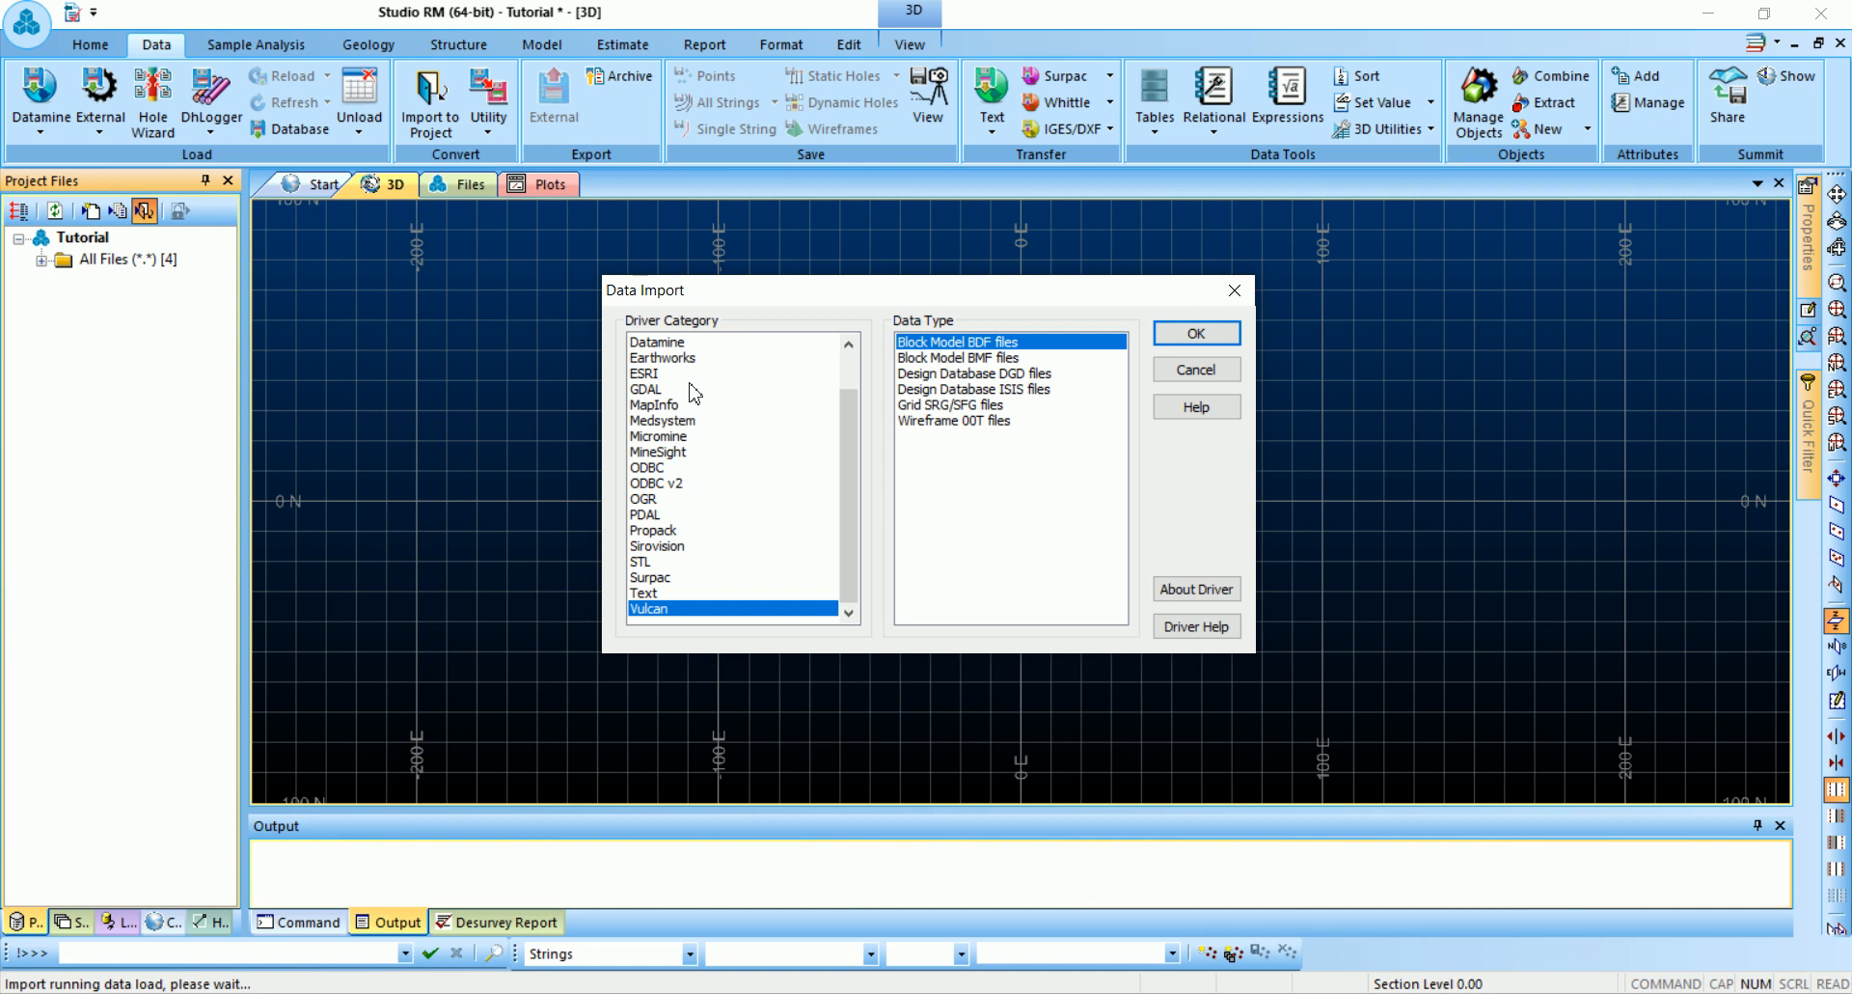
Review the Vulcan data types available for import, from block models to wireframe files
{"action": "left_click_drag", "start_coordinate": [749, 297], "coordinate": [730, 328]}
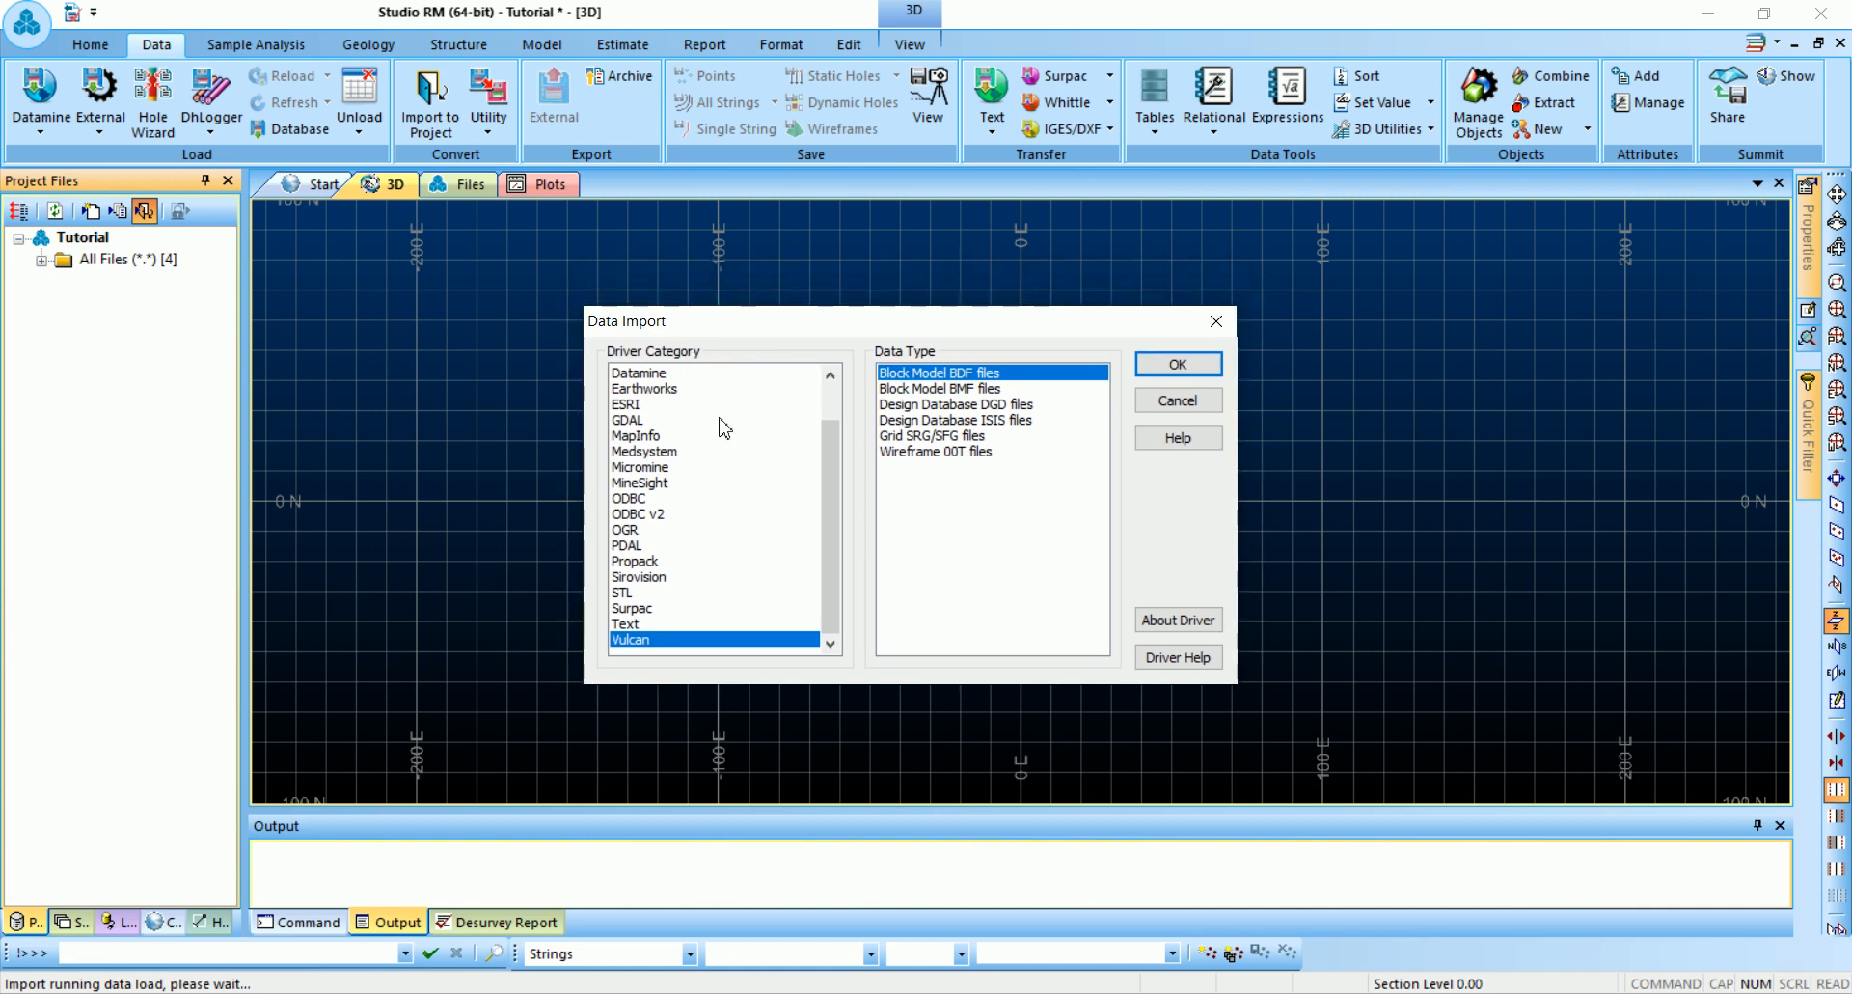
{"action": "left_click", "coordinate": [941, 388]}
{"action": "left_click", "coordinate": [929, 405]}
{"action": "left_click", "coordinate": [931, 421]}
{"action": "left_click", "coordinate": [929, 435]}
{"action": "left_click", "coordinate": [929, 450]}
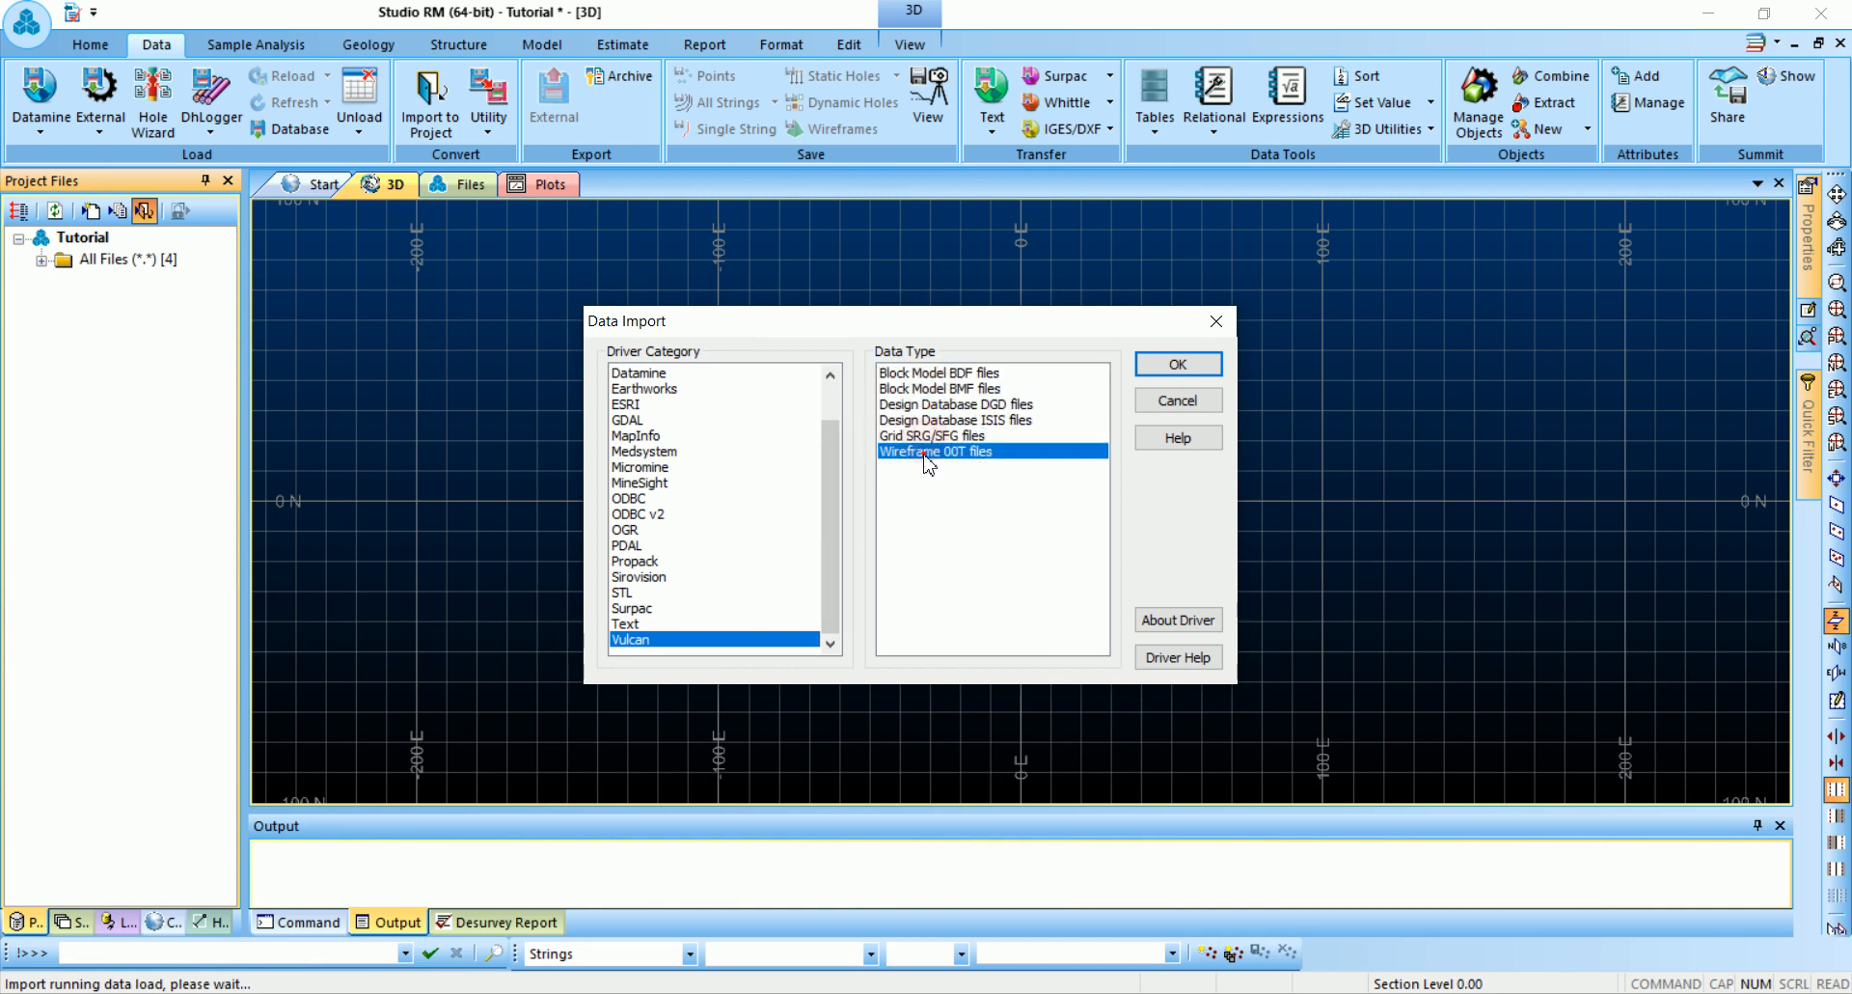
Review the data types available for Surpac and Micromine imports, and close the import without loading anything
{"action": "left_click", "coordinate": [644, 609]}
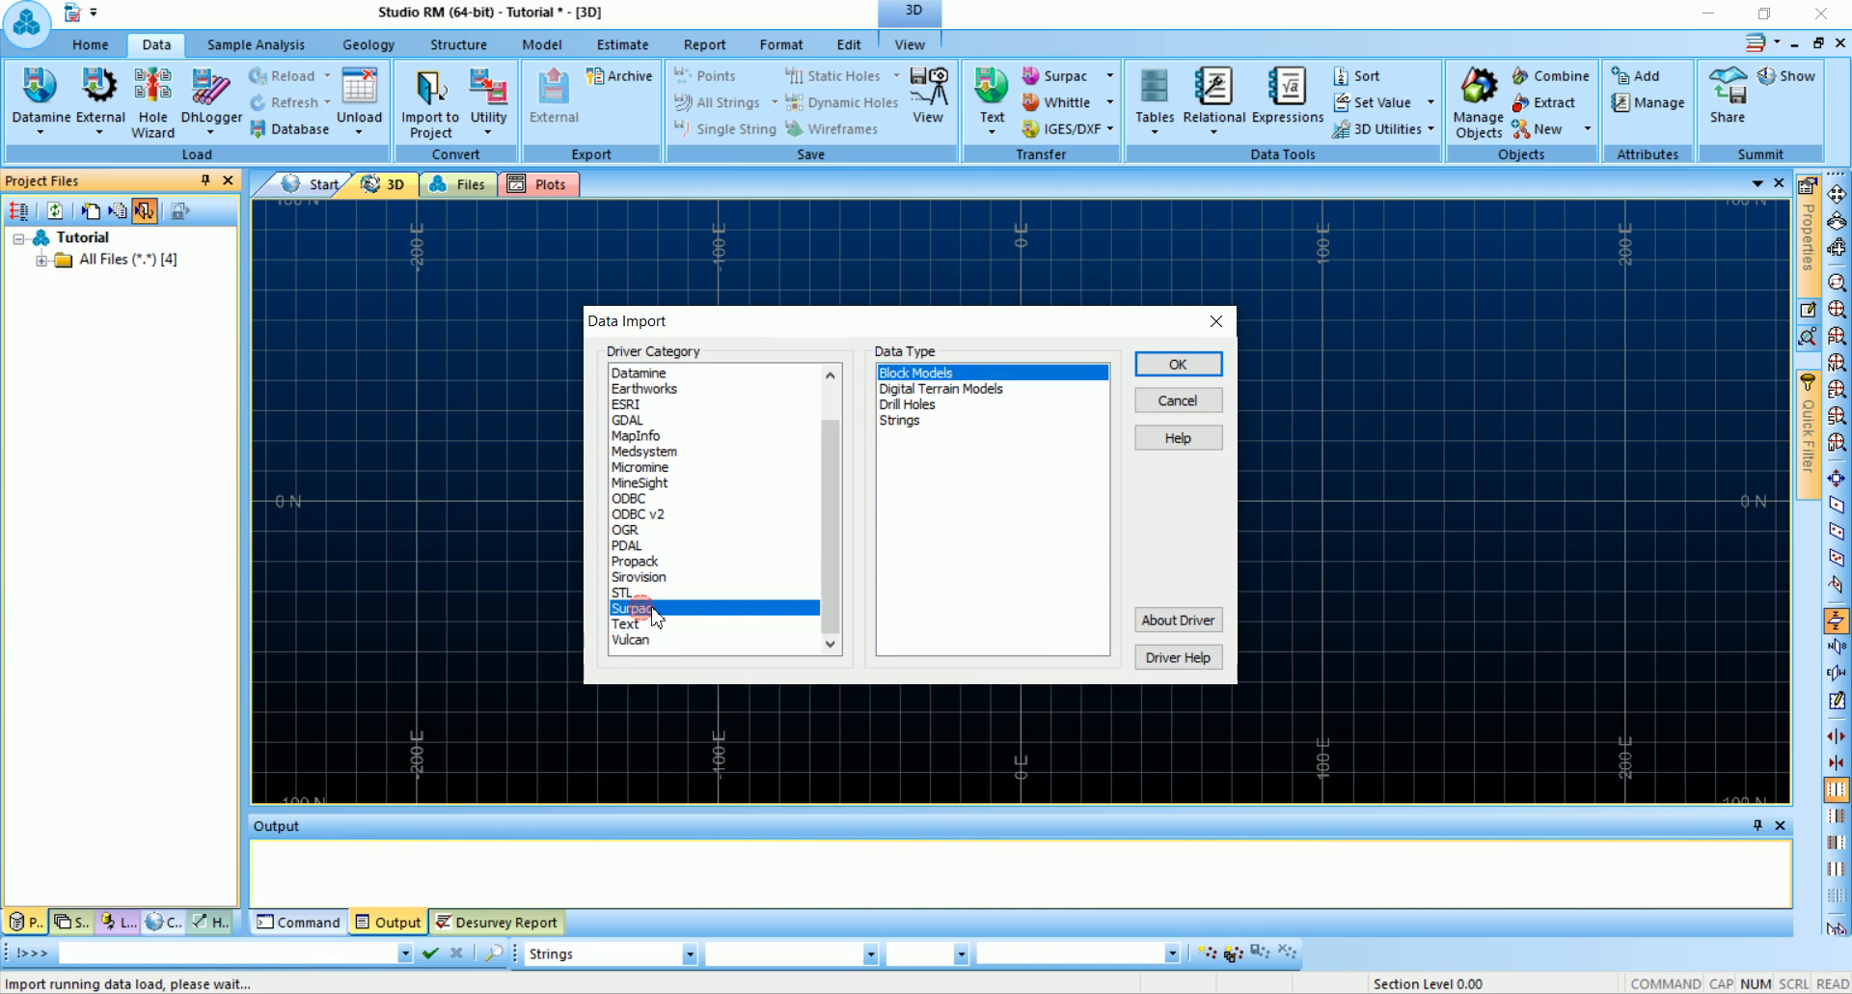
{"action": "left_click", "coordinate": [930, 390]}
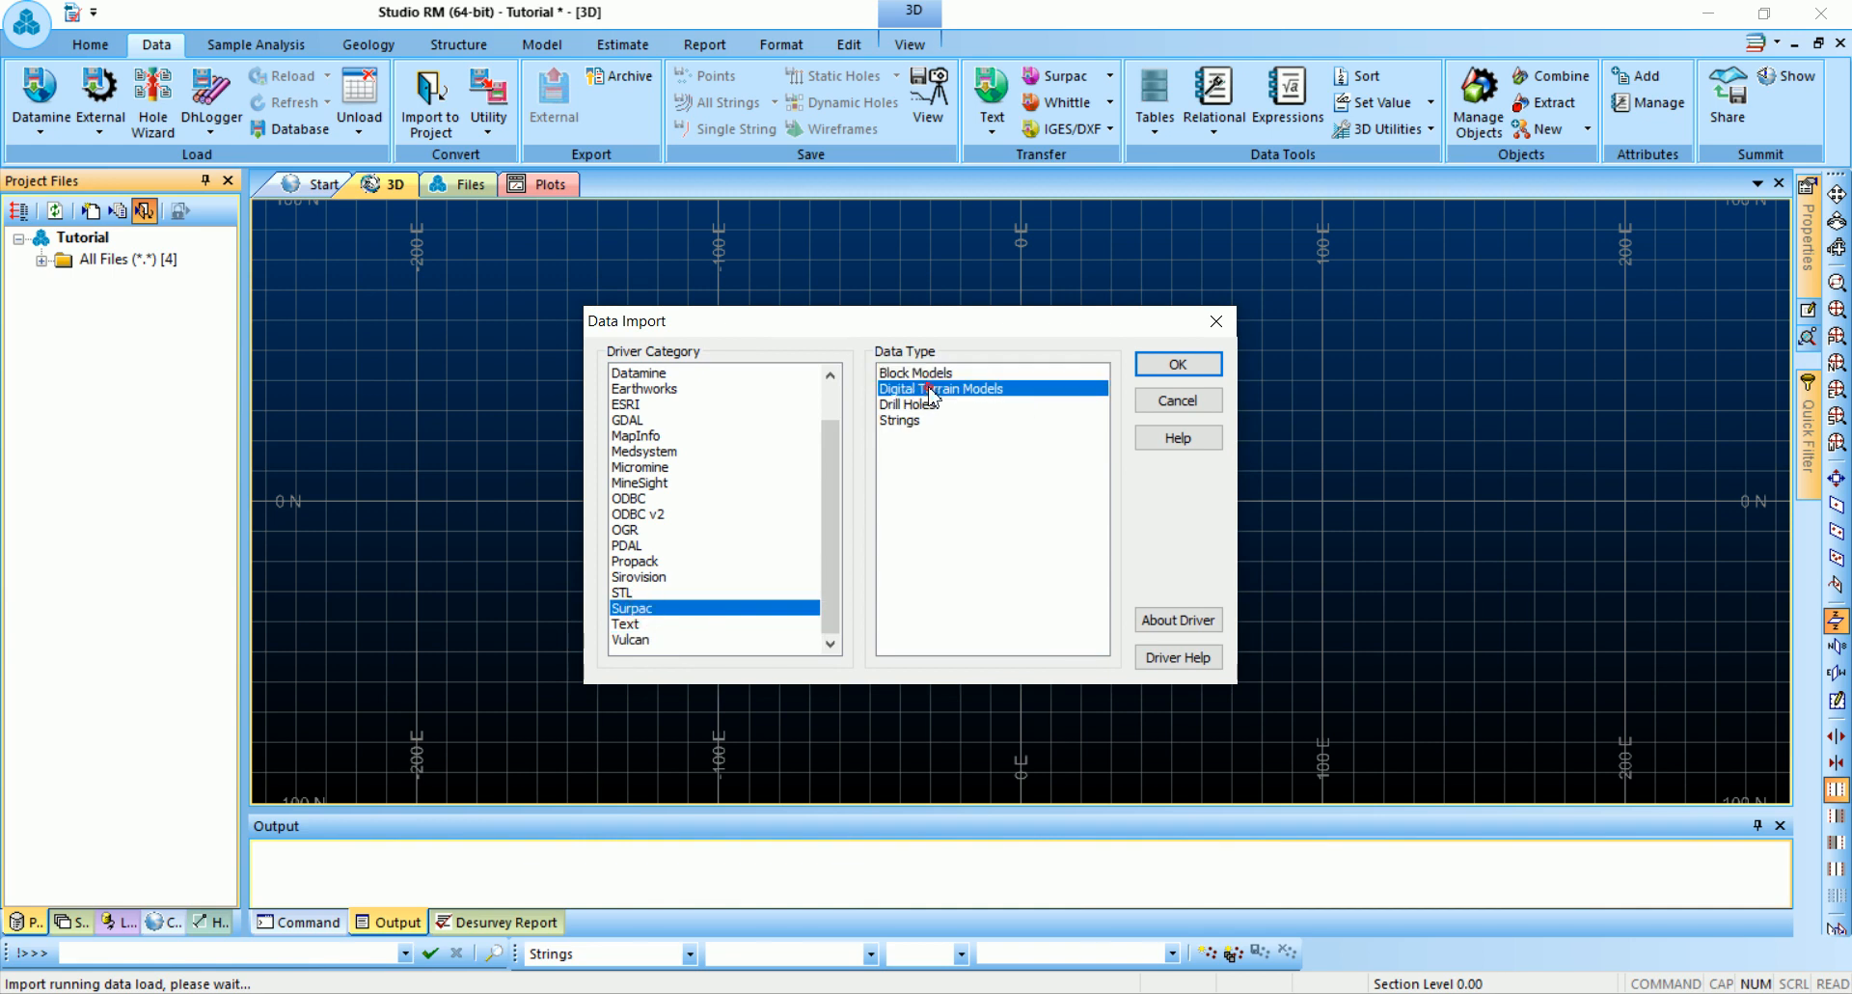
{"action": "left_click", "coordinate": [928, 404]}
{"action": "left_click", "coordinate": [914, 421]}
{"action": "left_click", "coordinate": [662, 468]}
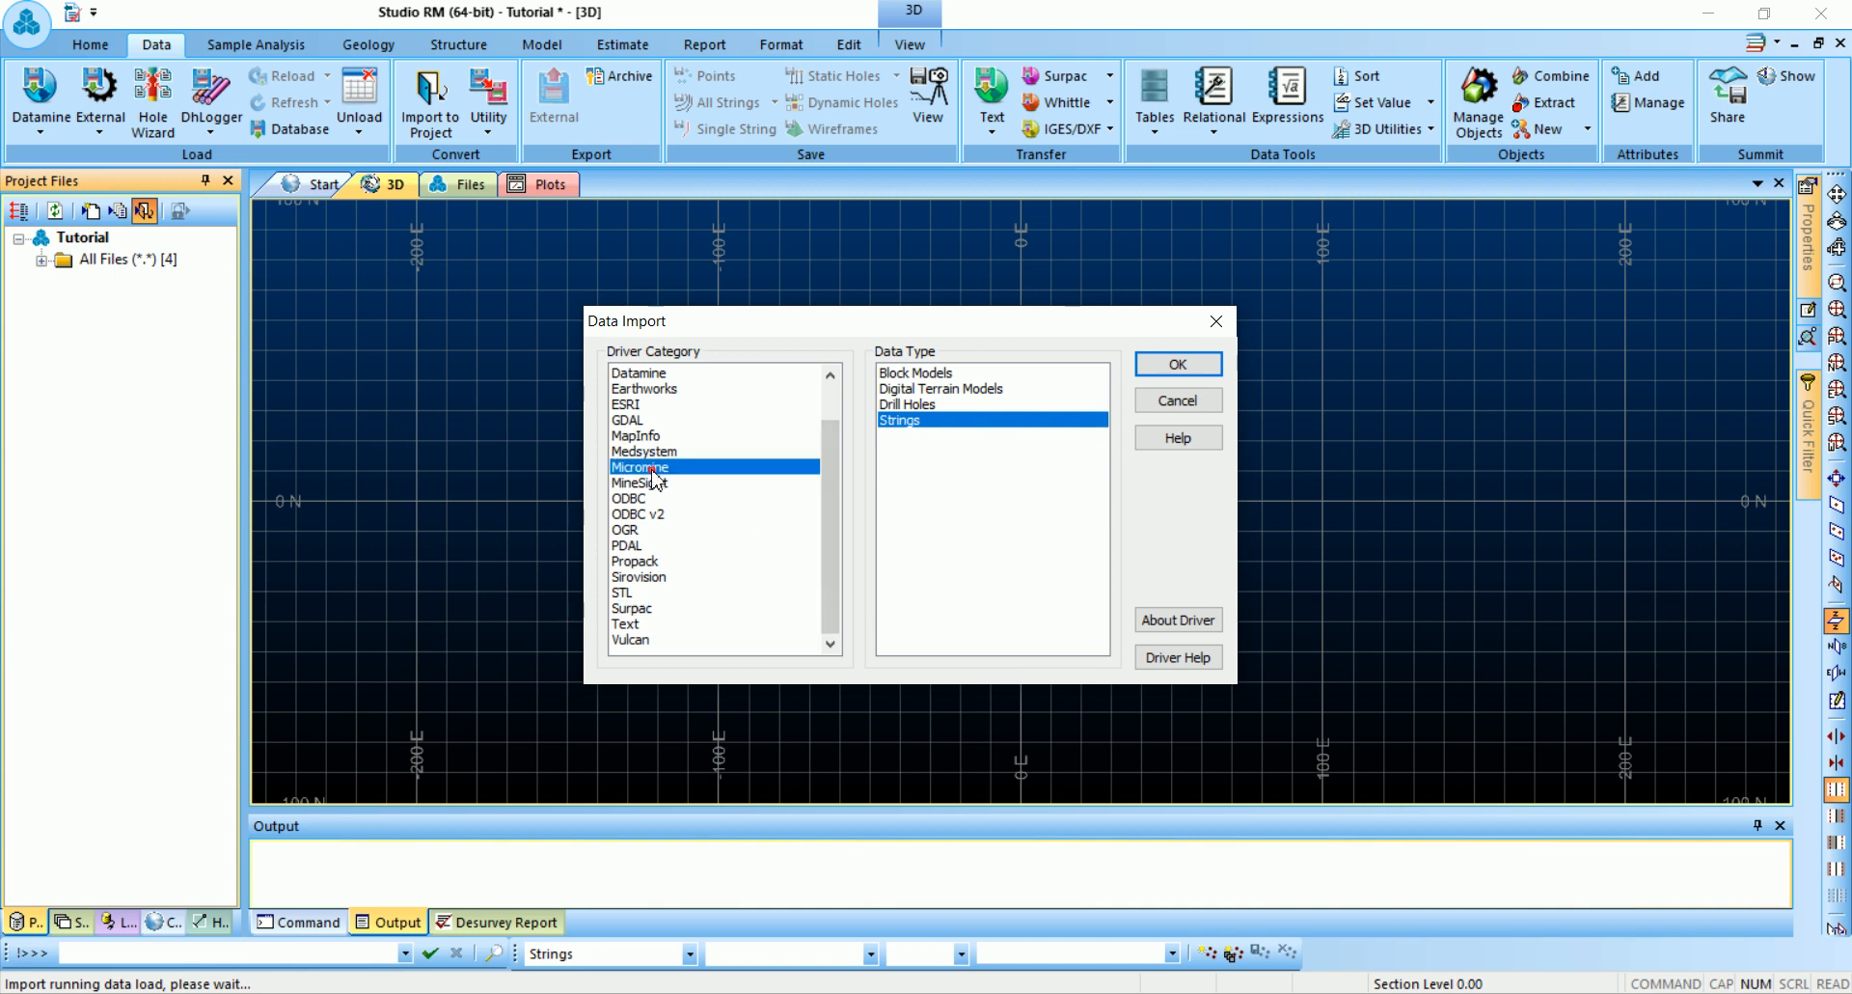
{"action": "left_click", "coordinate": [931, 374]}
{"action": "left_click", "coordinate": [921, 390]}
{"action": "left_click", "coordinate": [906, 447]}
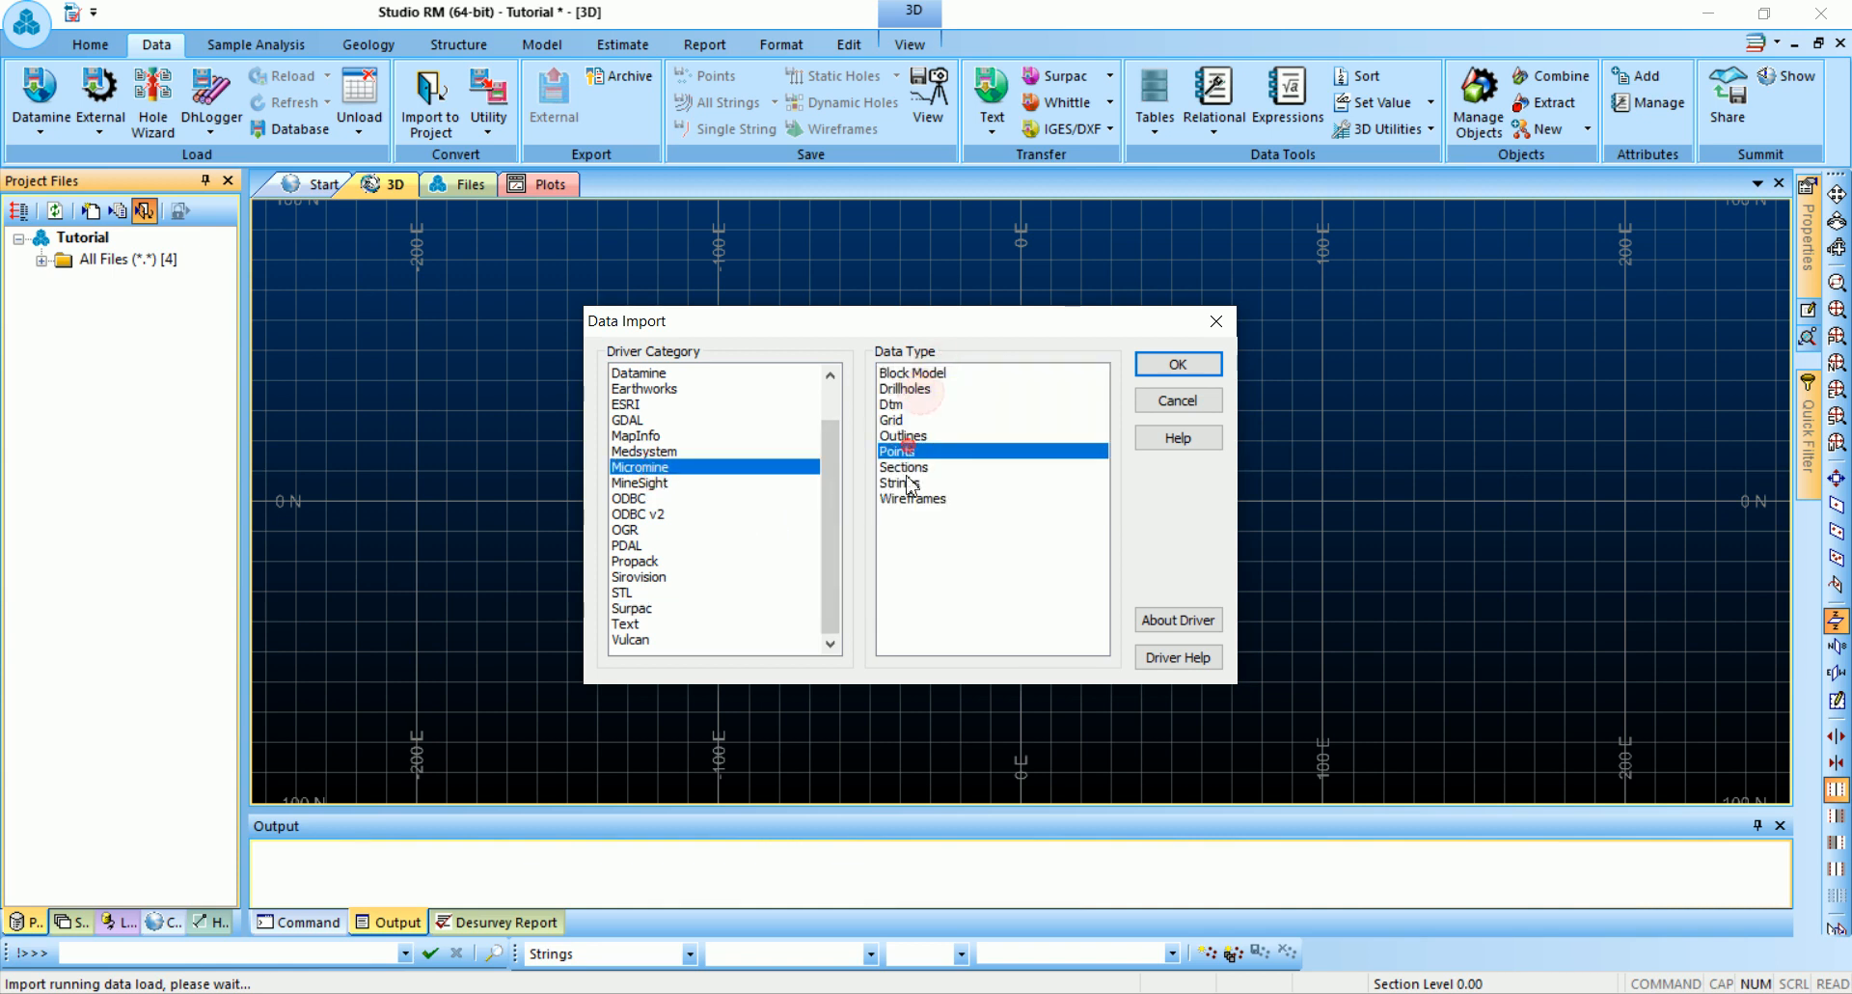
{"action": "left_click", "coordinate": [916, 501]}
{"action": "left_click", "coordinate": [1215, 321]}
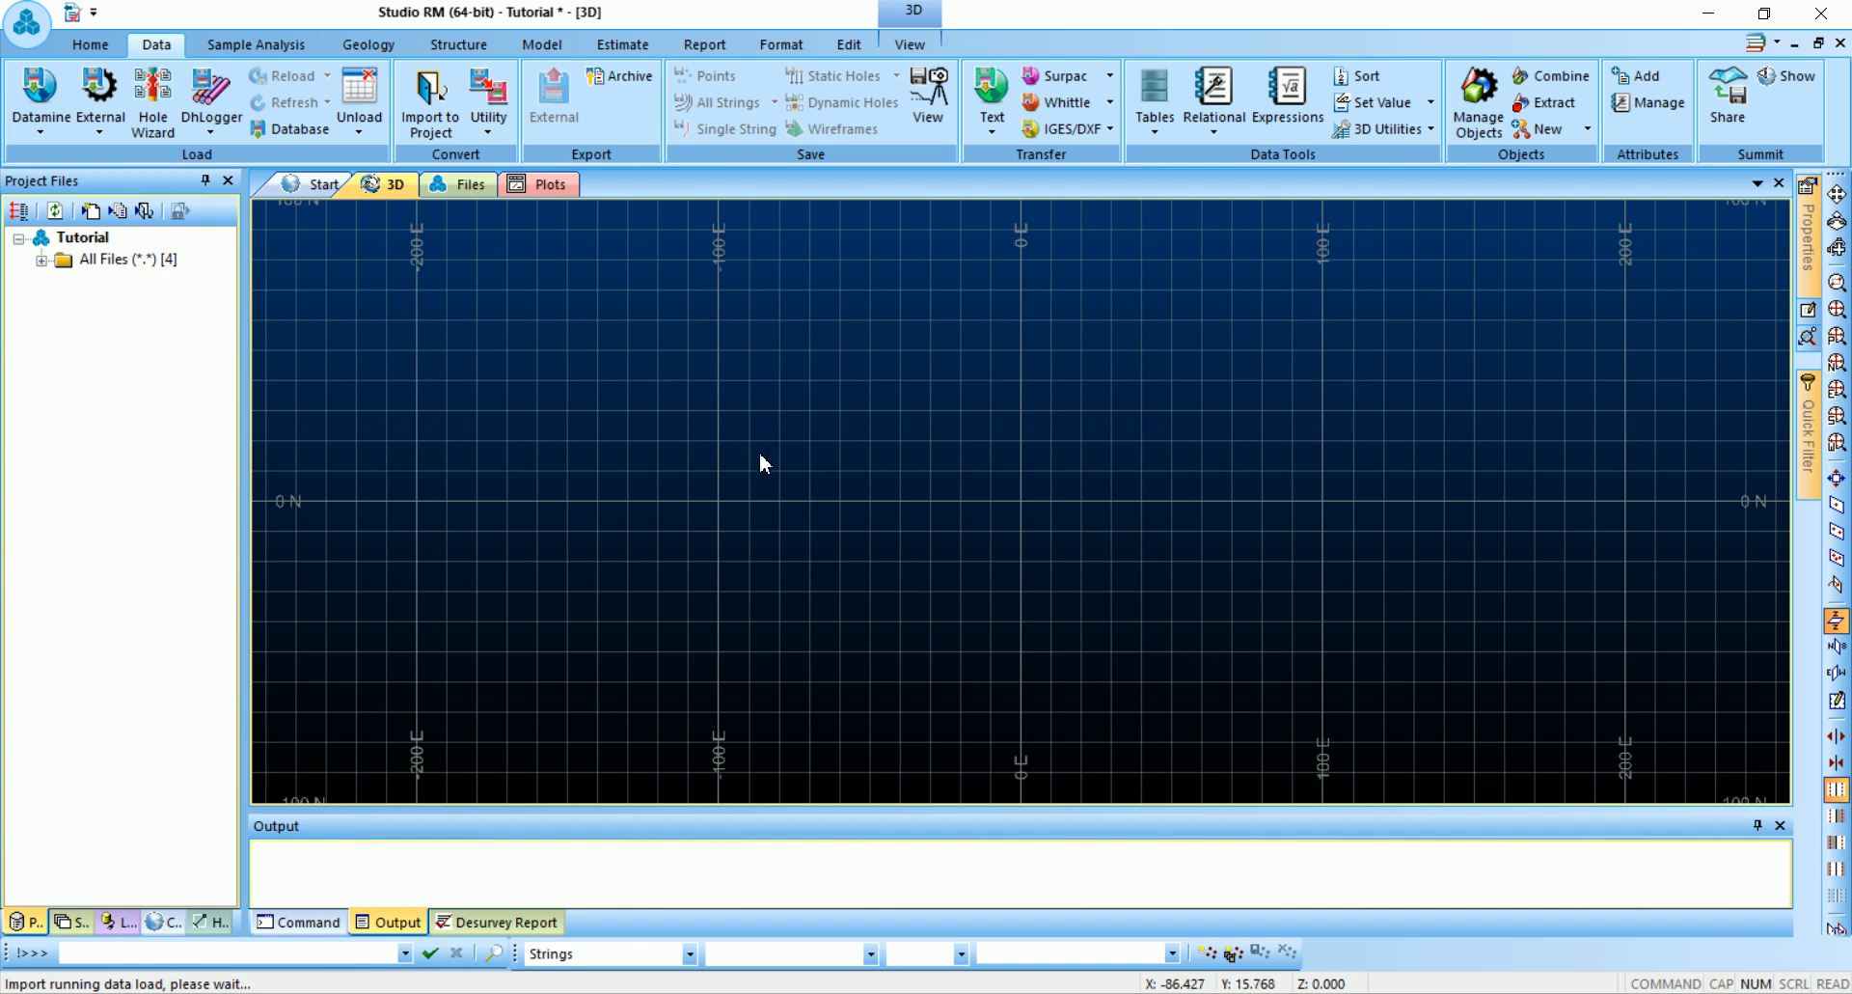
{"action": "left_click", "coordinate": [377, 49]}
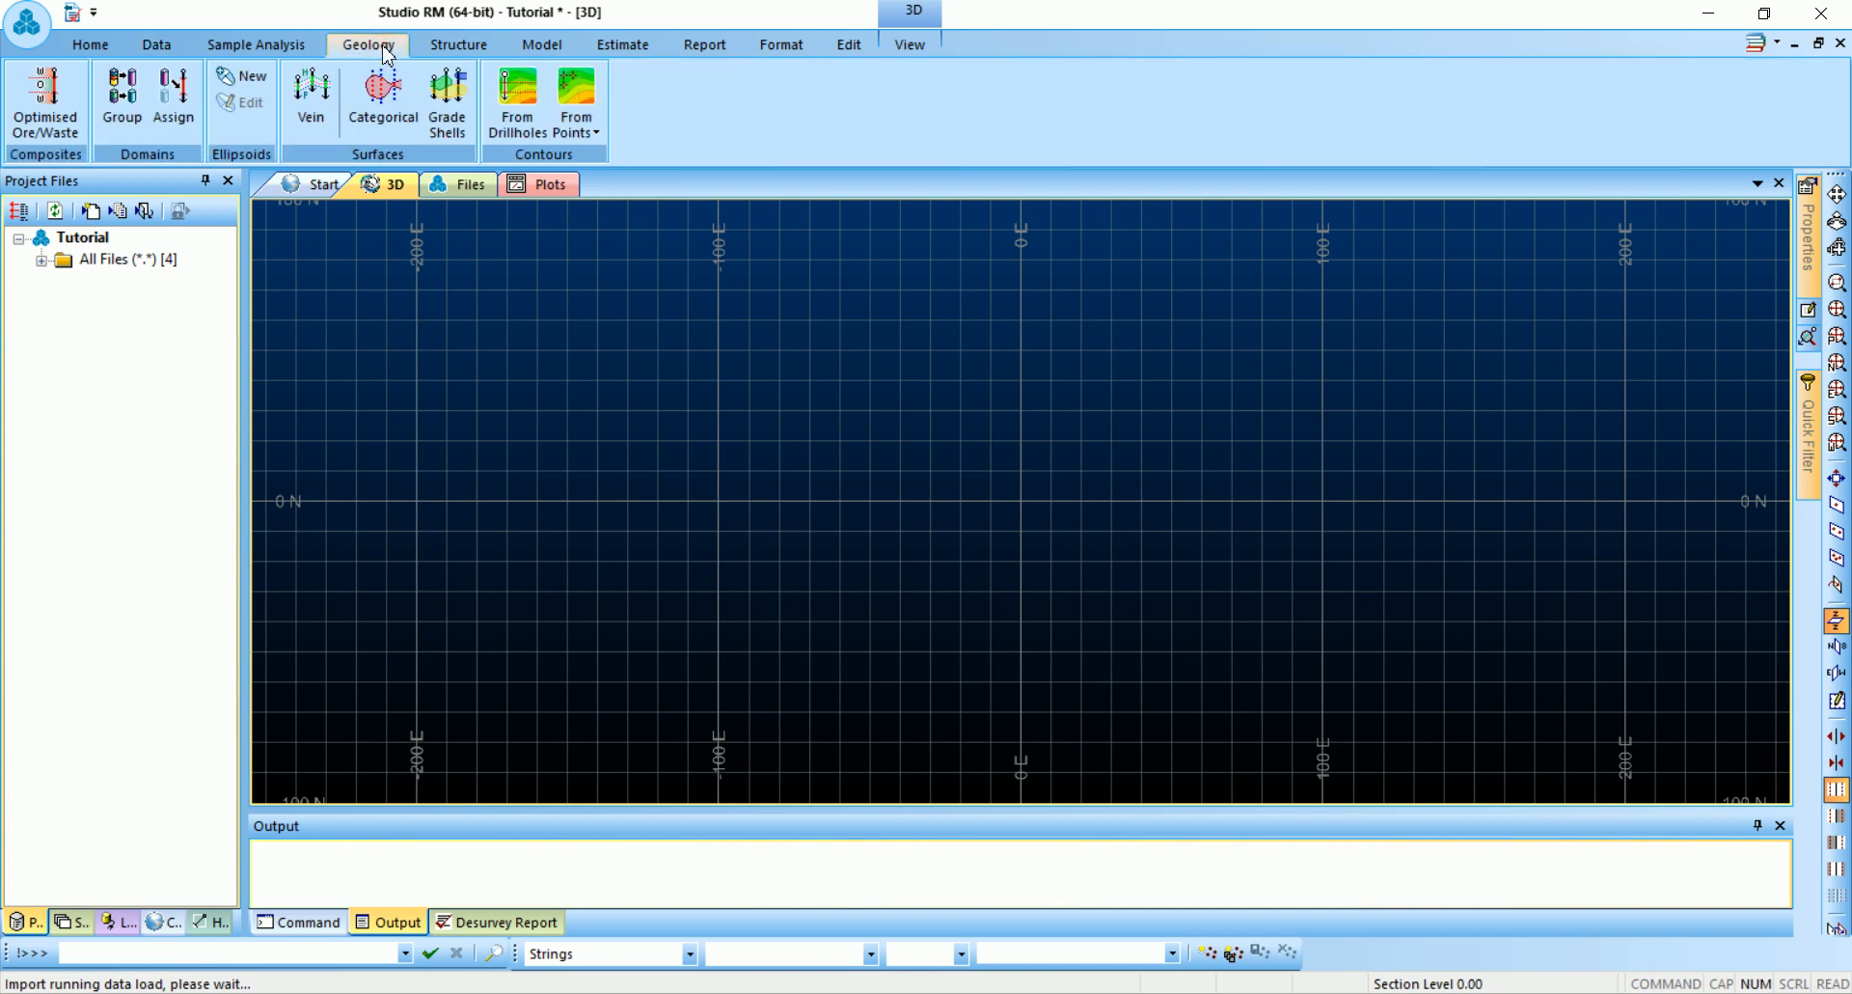
{"action": "left_click", "coordinate": [682, 413]}
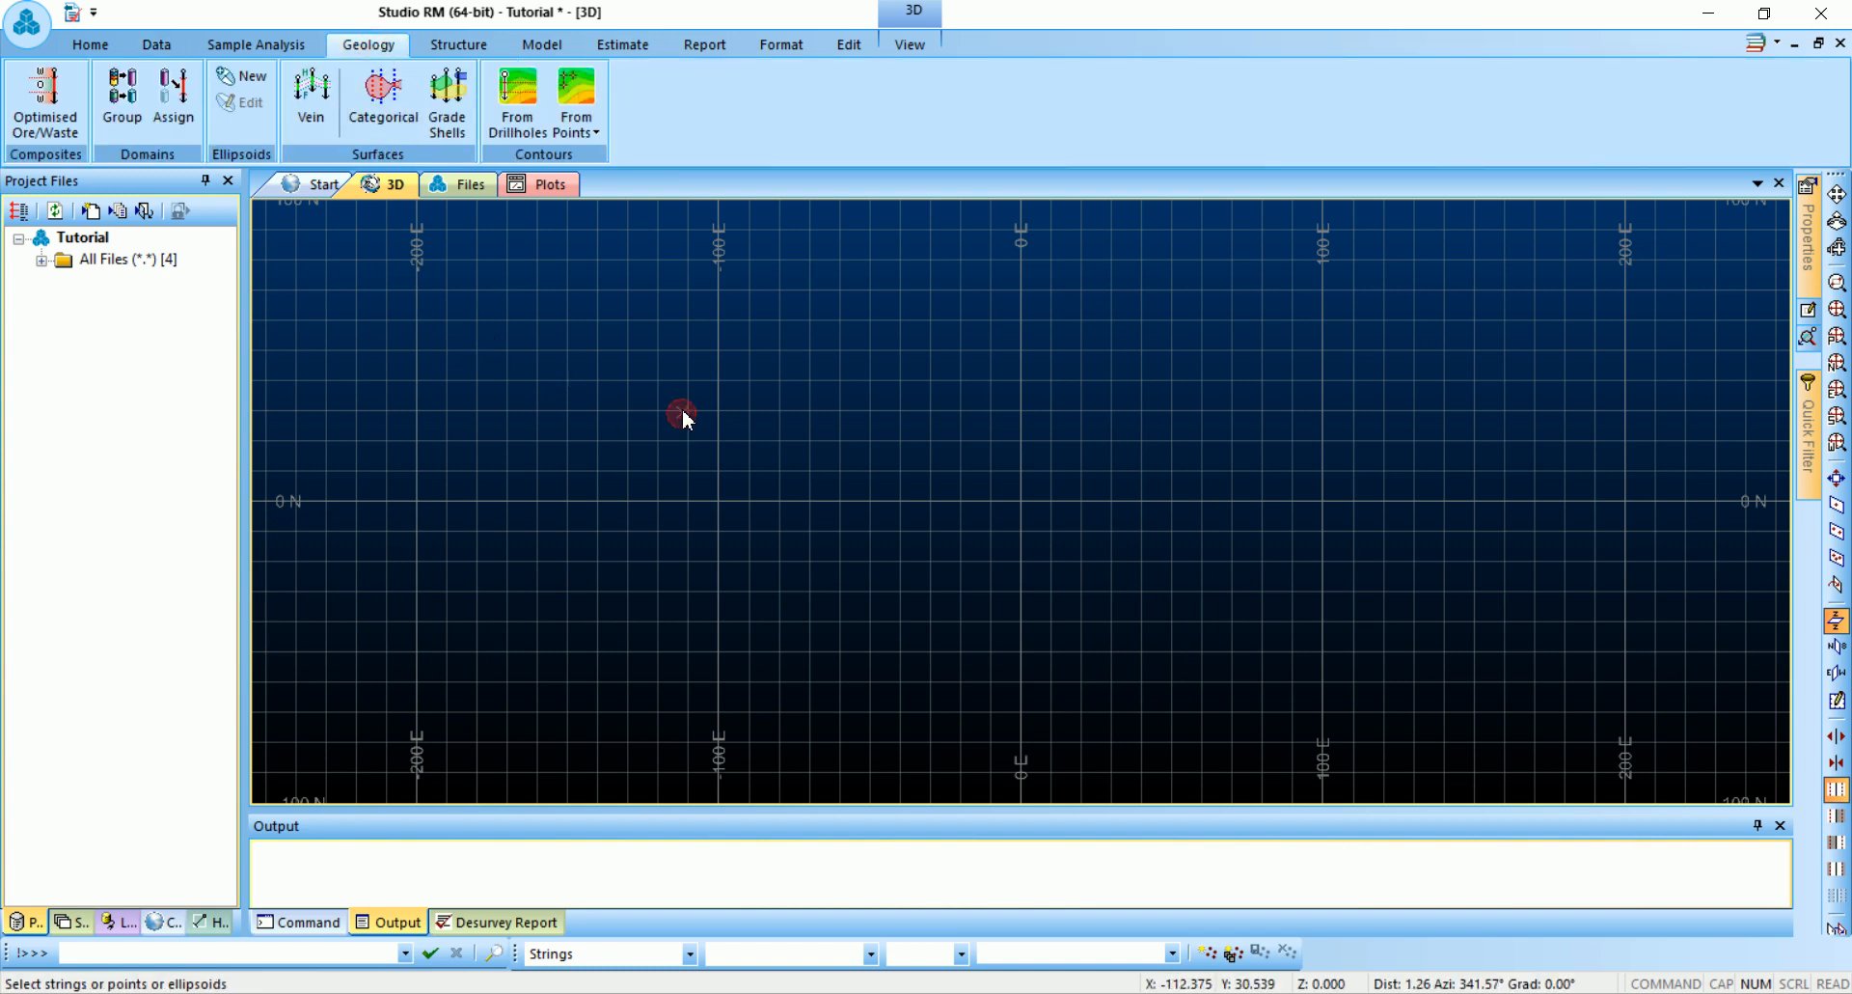
{"action": "left_click", "coordinate": [780, 434]}
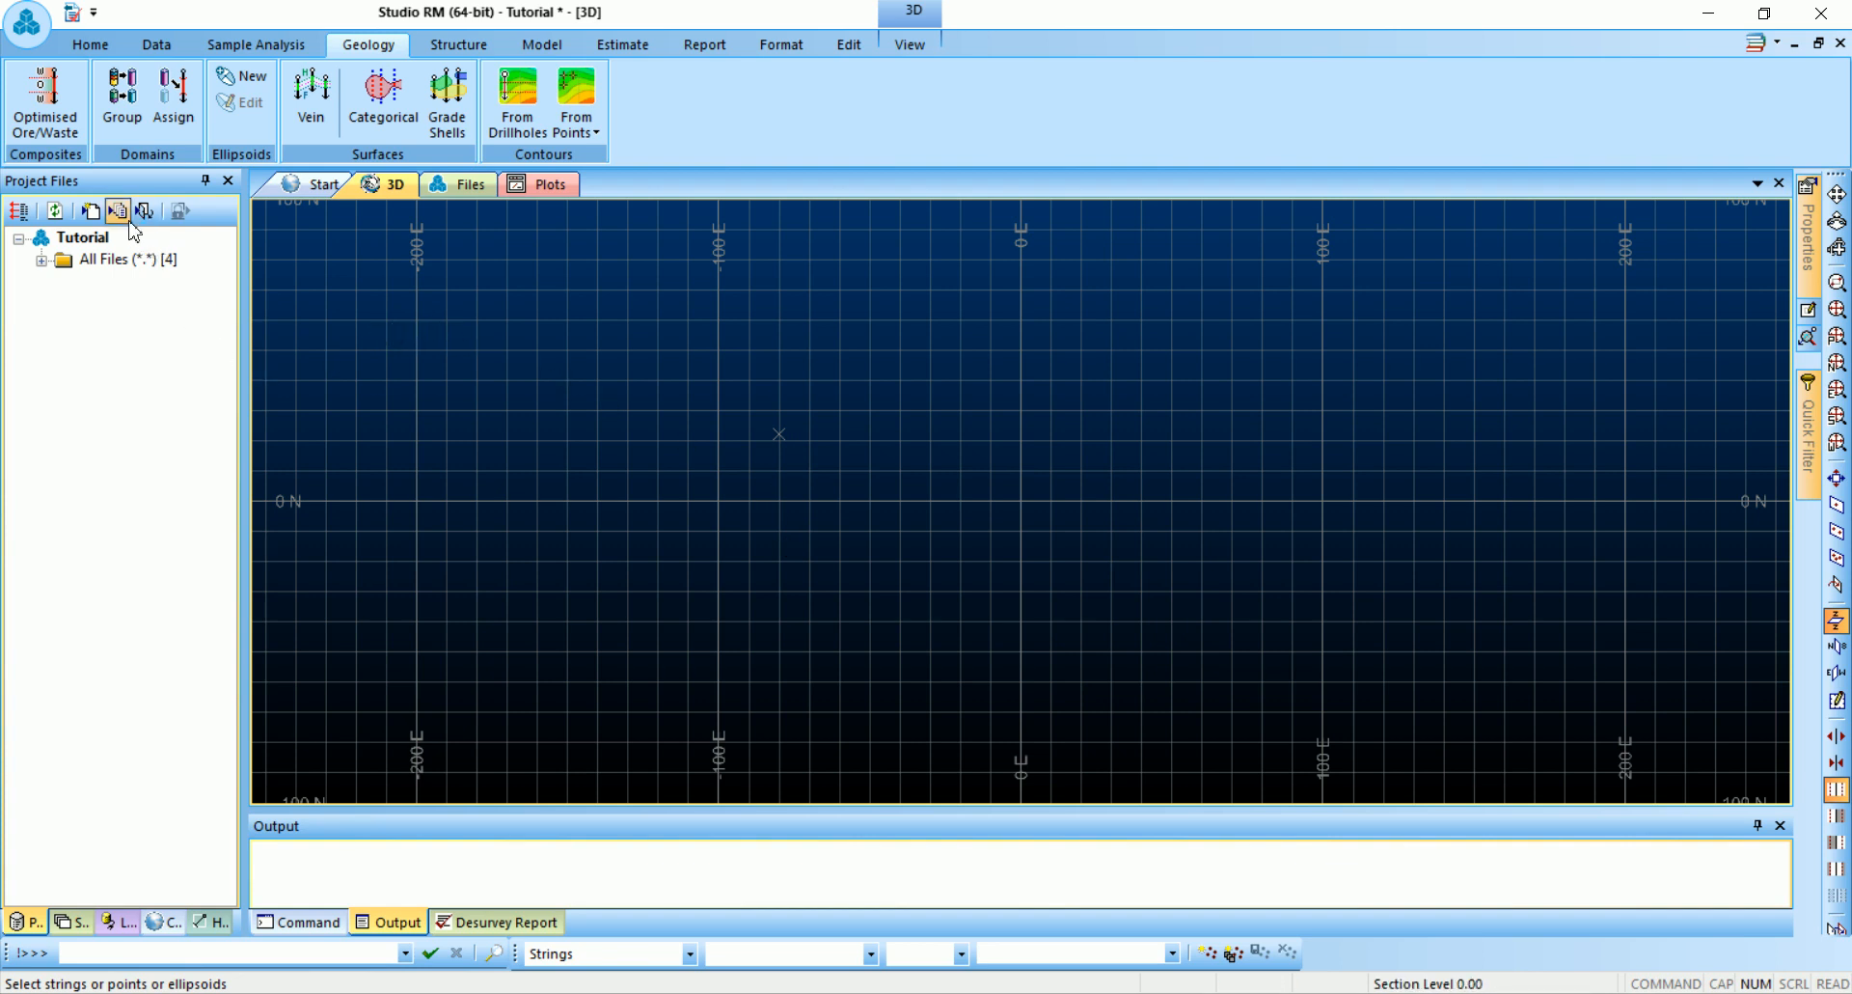
Start an external data import with the Text driver and Tables data type, and open the Collars file from the Data folder
{"action": "left_click", "coordinate": [115, 261]}
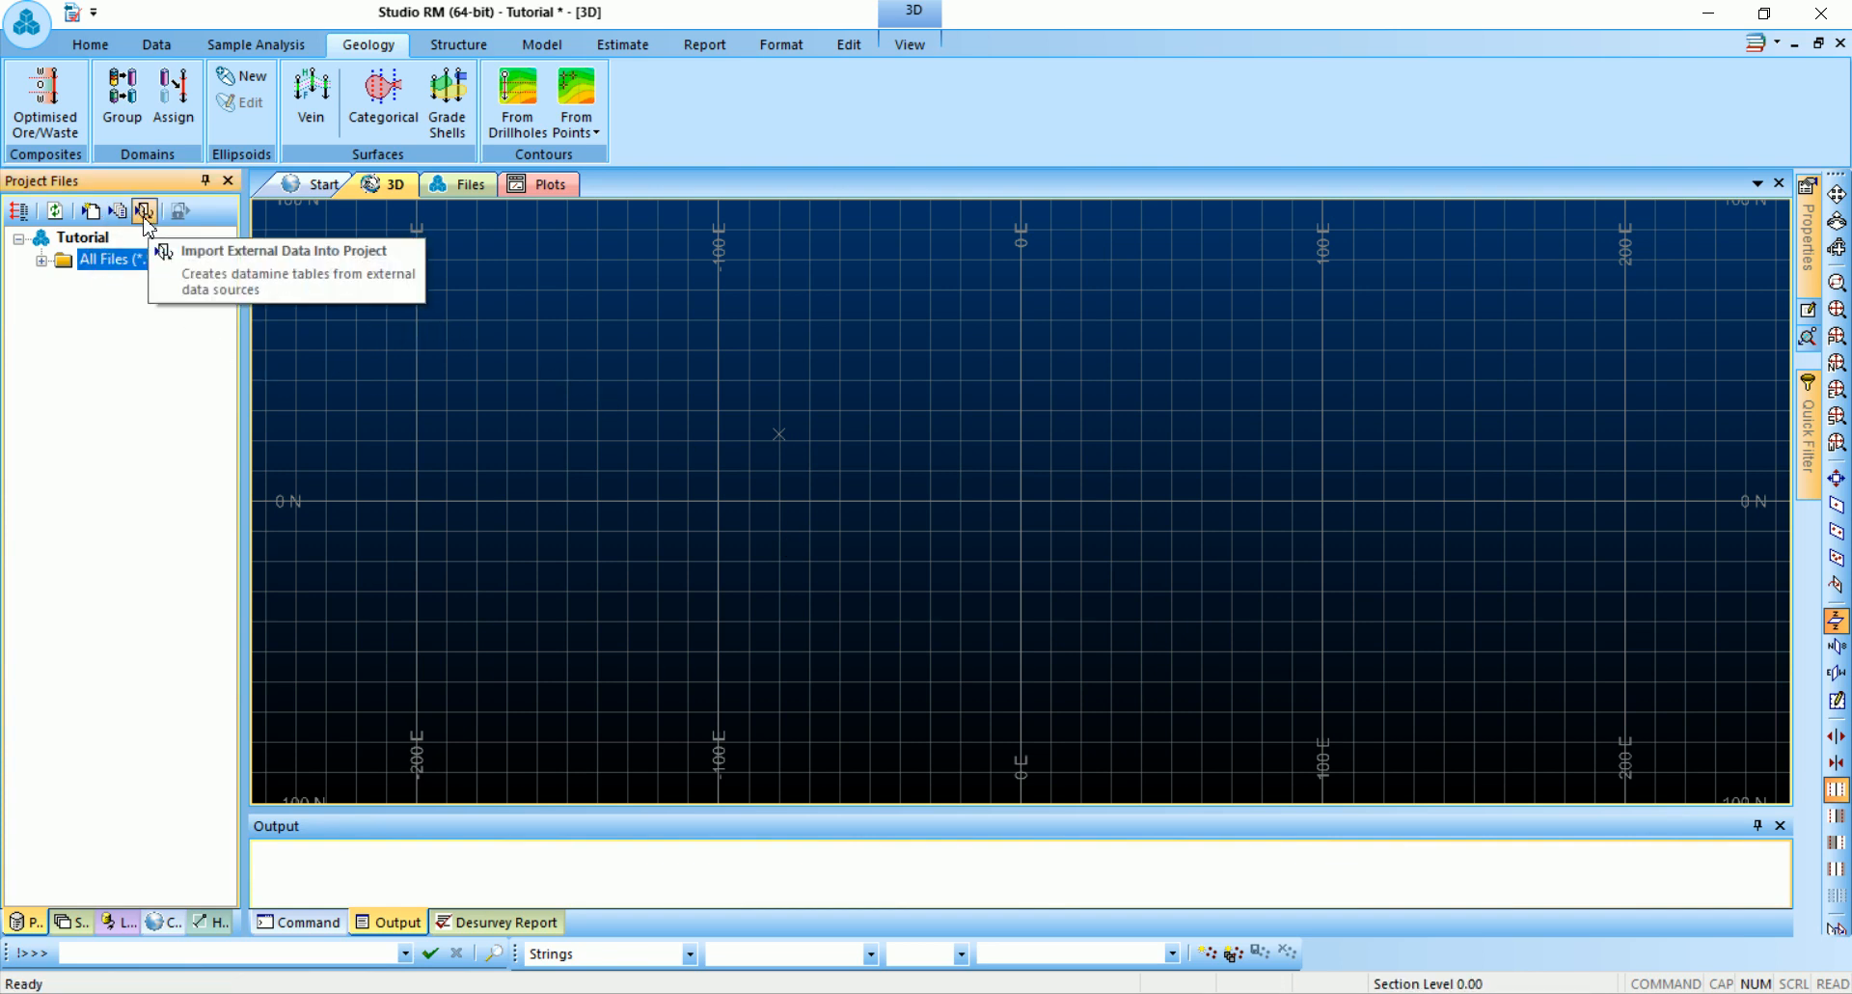
{"action": "left_click", "coordinate": [144, 210]}
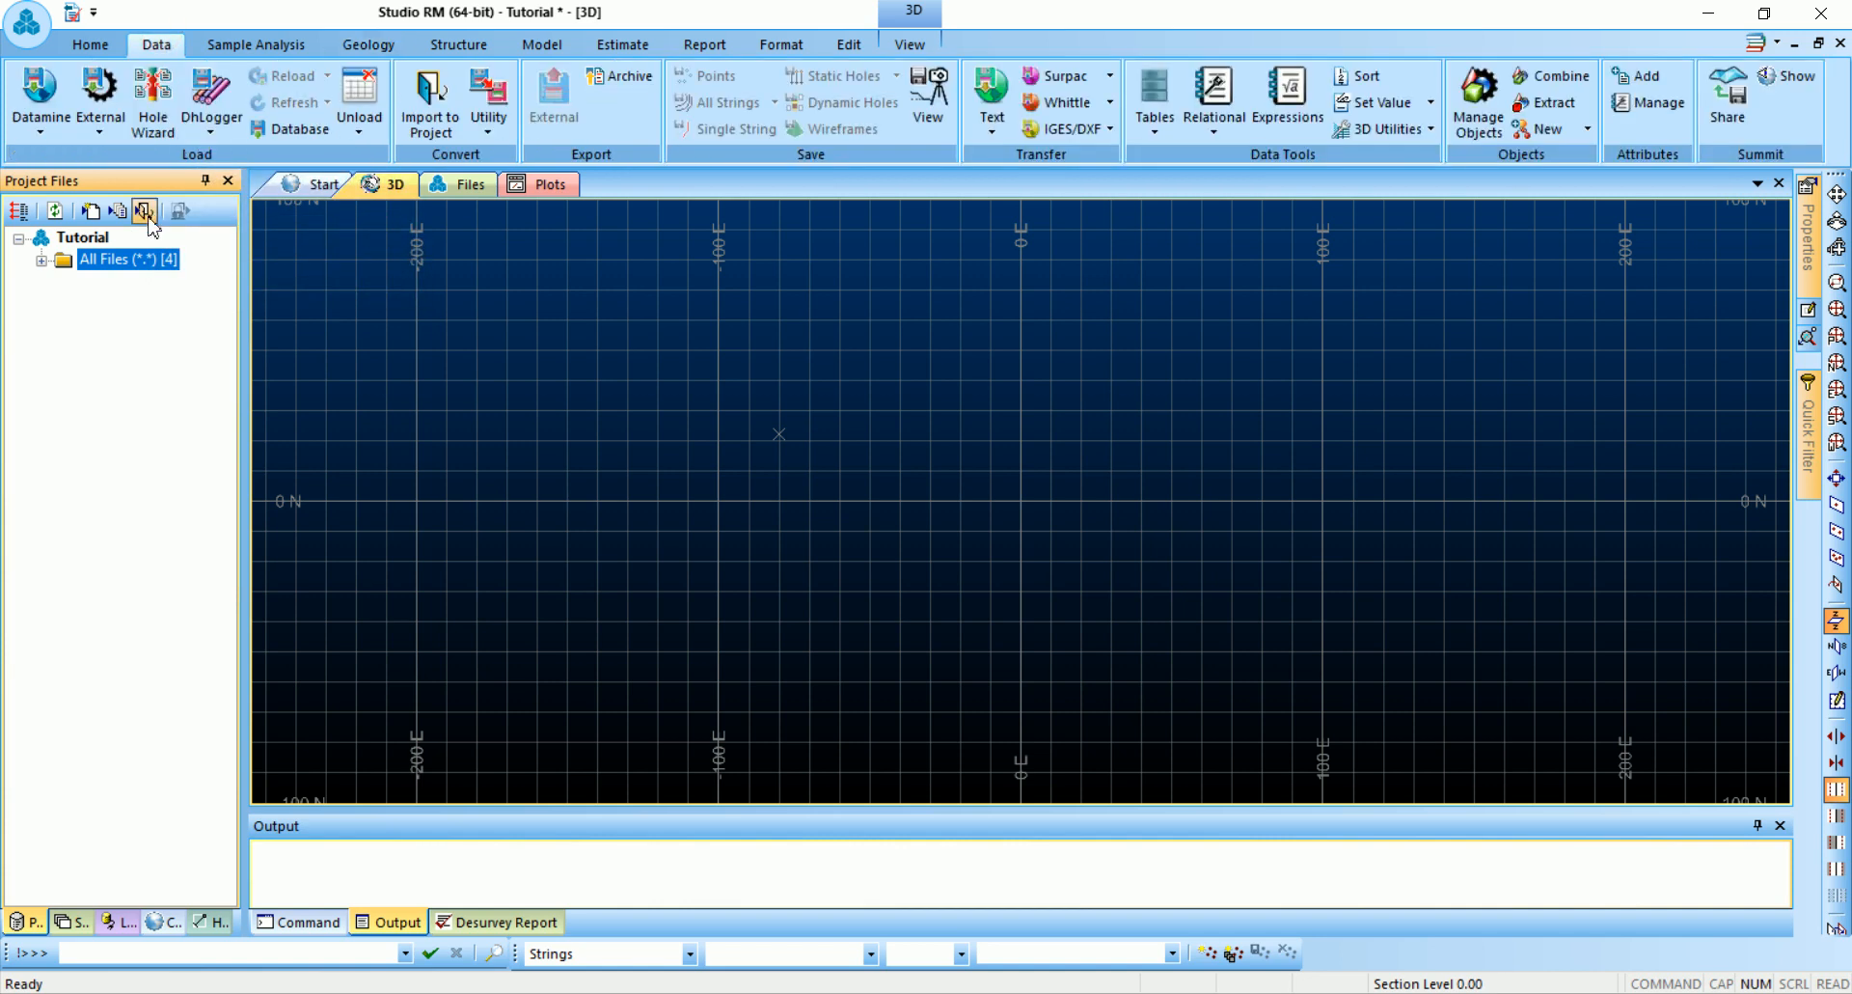
{"action": "scroll", "coordinate": [799, 598], "scroll_direction": "down", "scroll_amount": 1}
{"action": "left_click", "coordinate": [648, 625]}
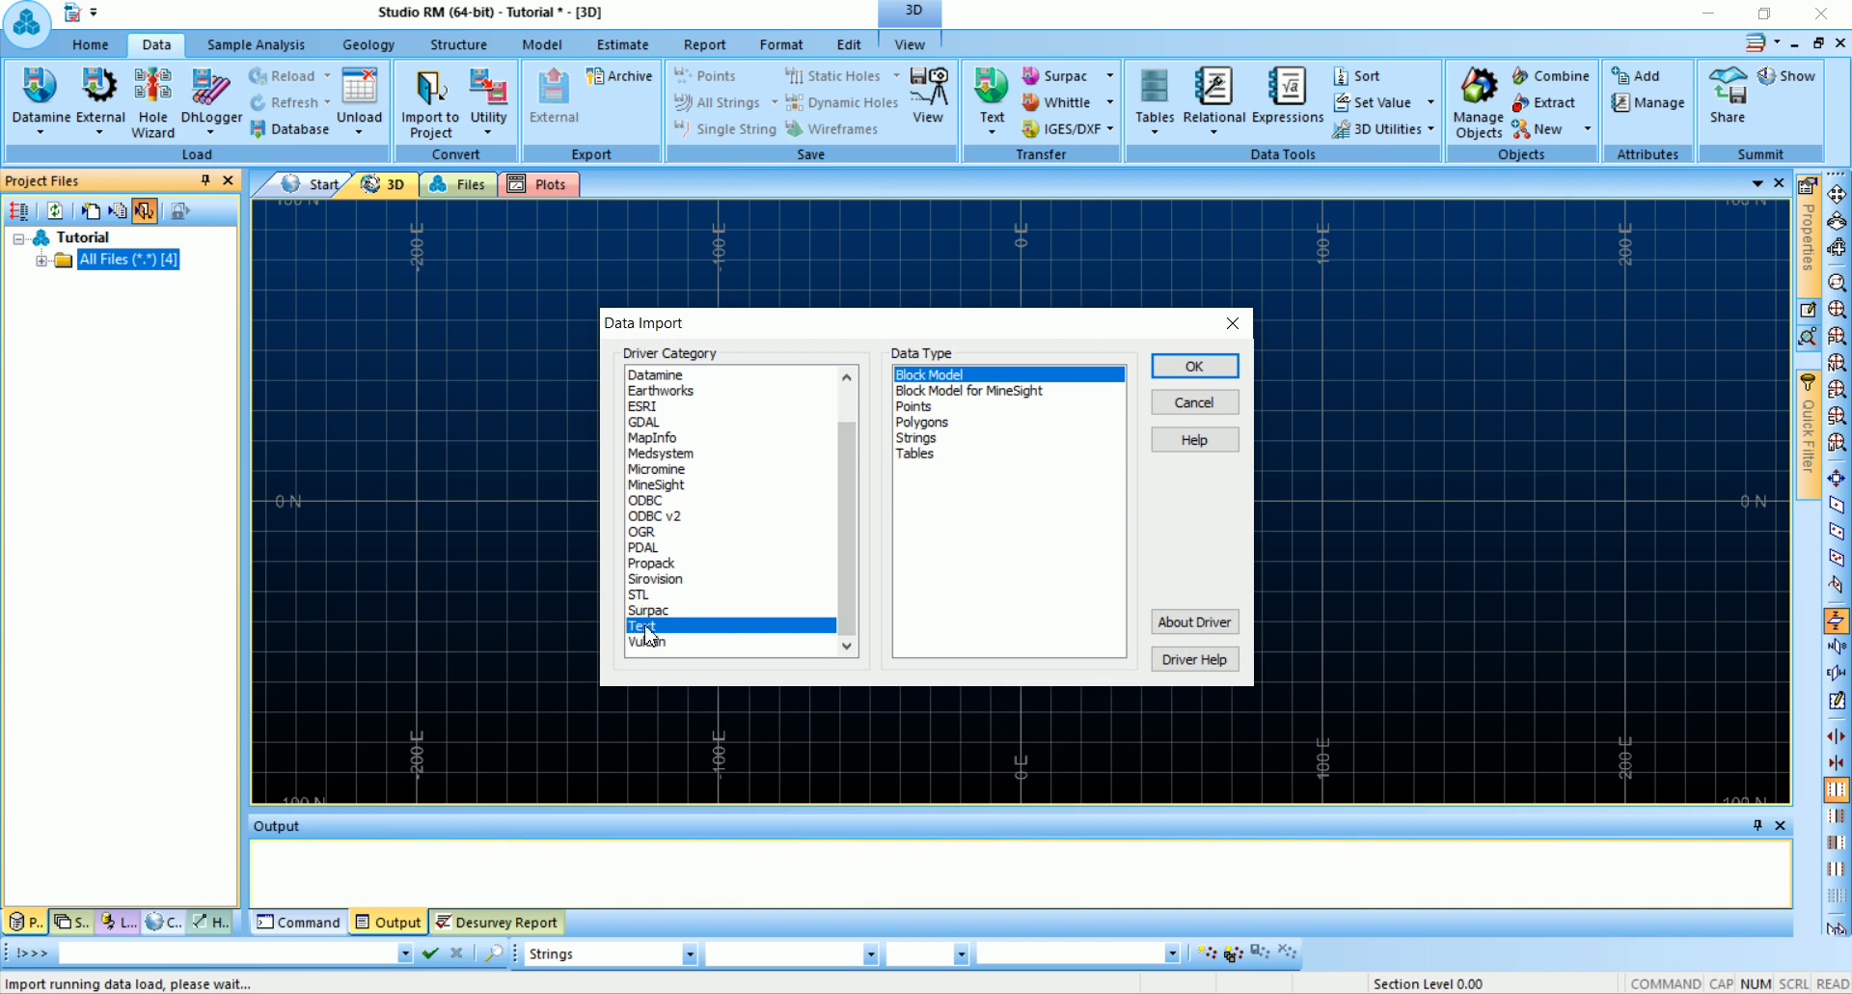
{"action": "left_click", "coordinate": [921, 453]}
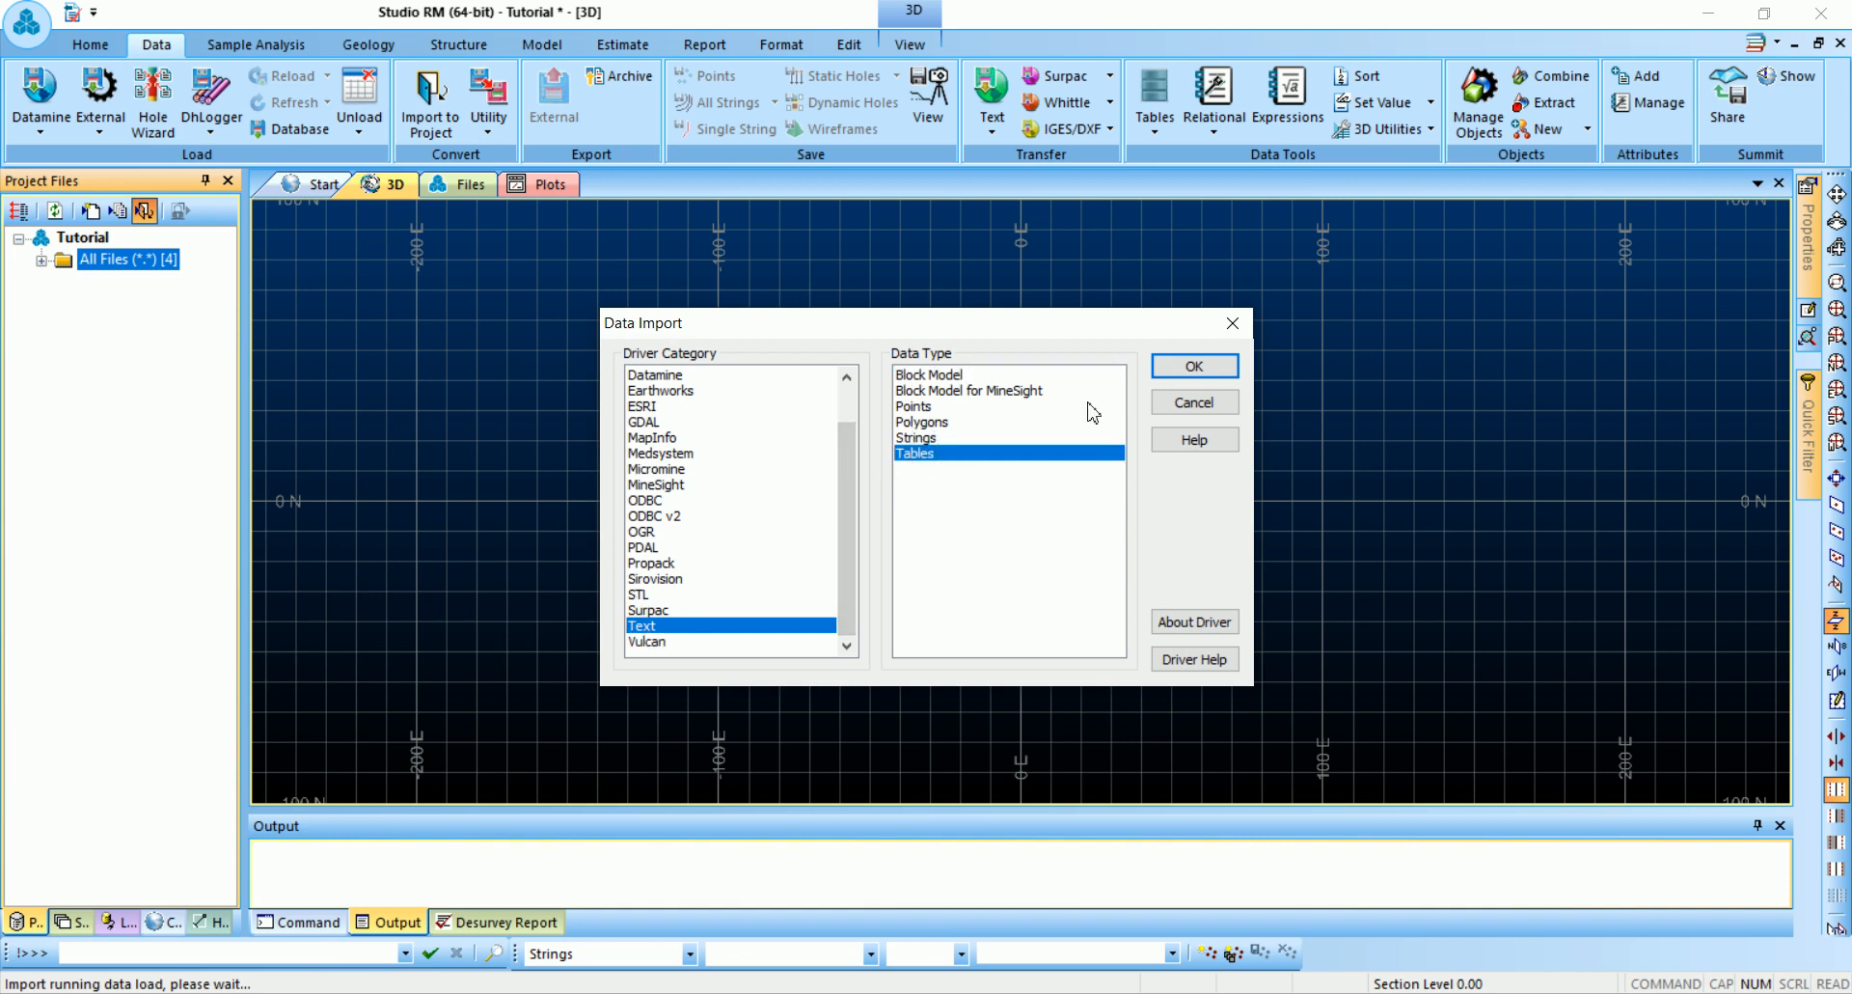
{"action": "left_click", "coordinate": [1198, 366]}
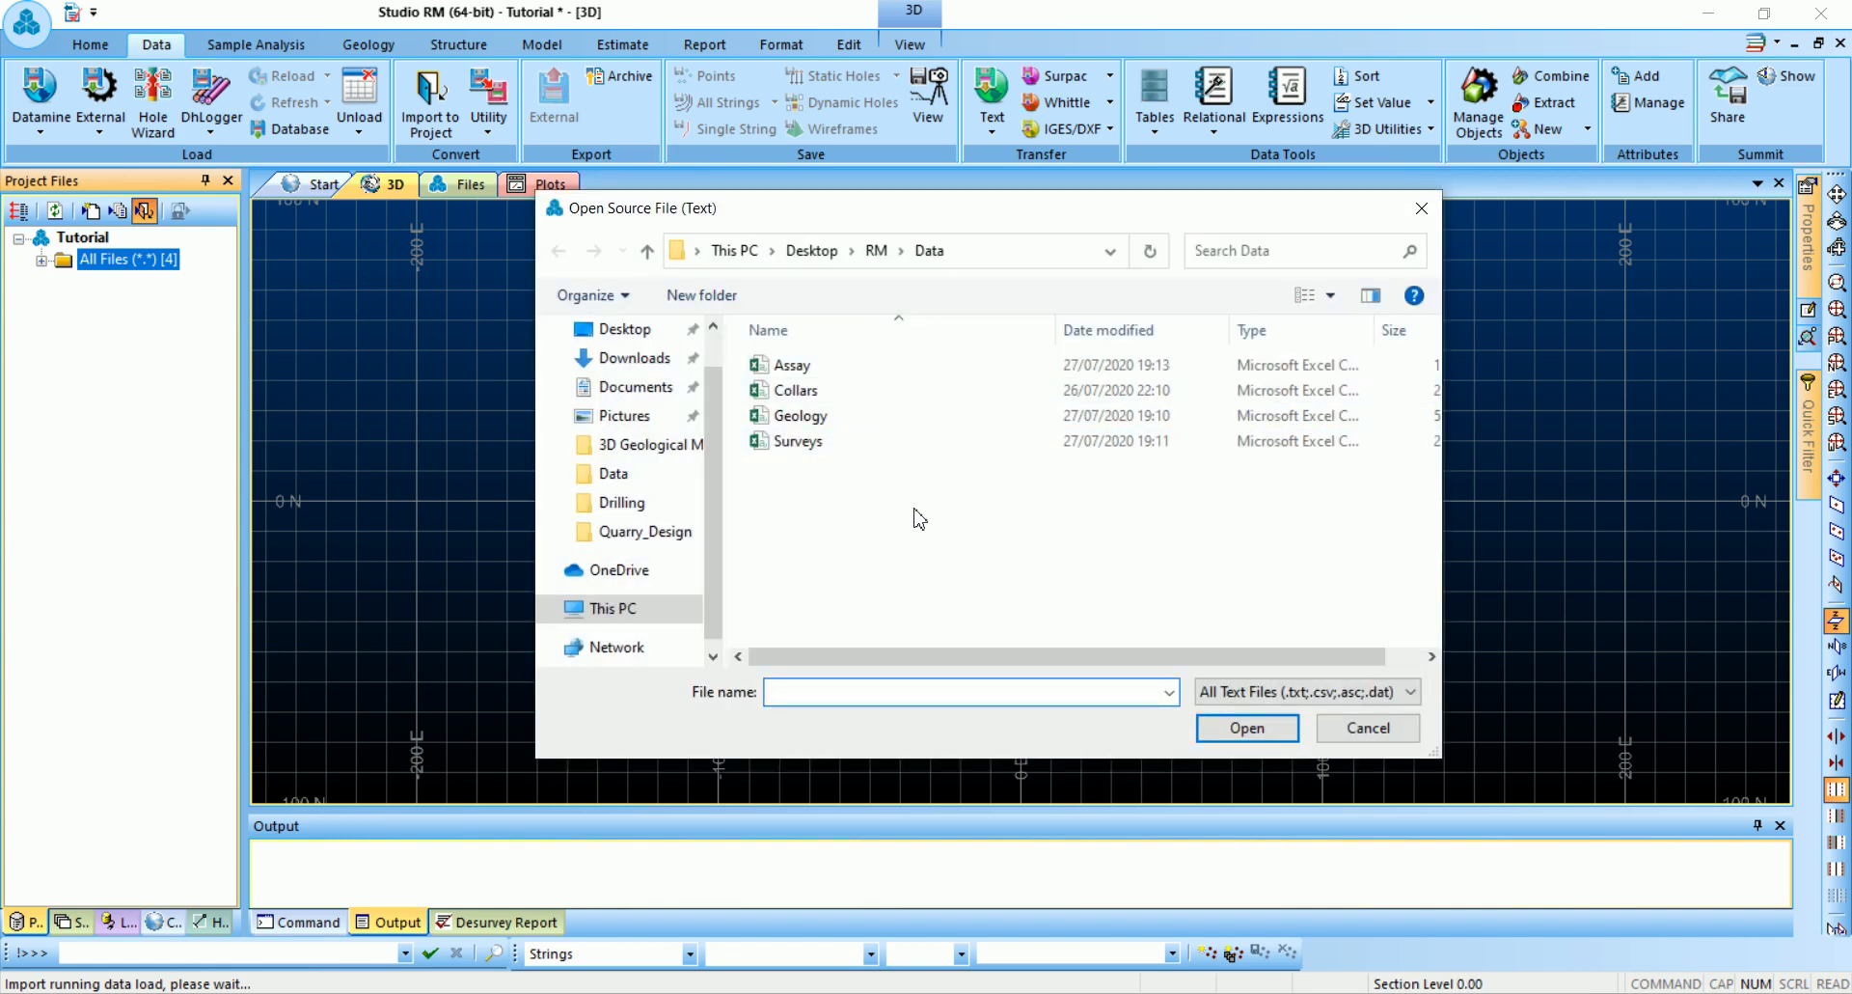
{"action": "left_click", "coordinate": [815, 390]}
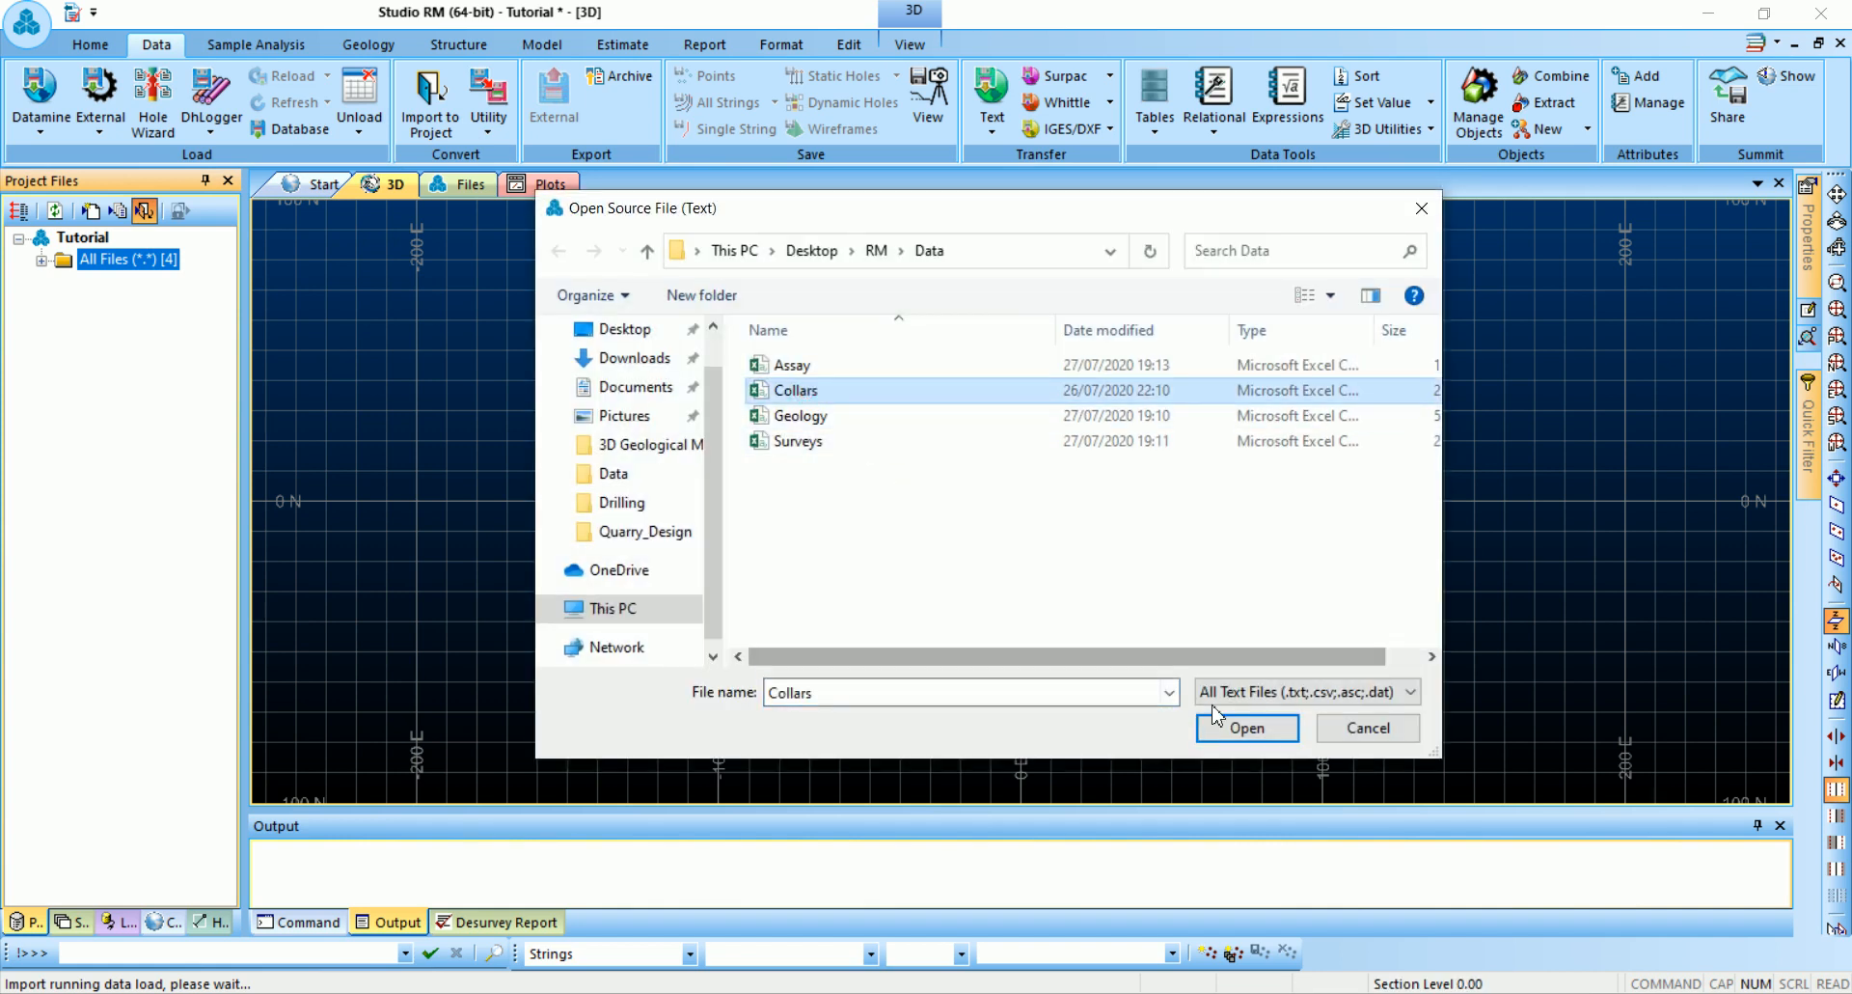
{"action": "left_click", "coordinate": [1248, 729]}
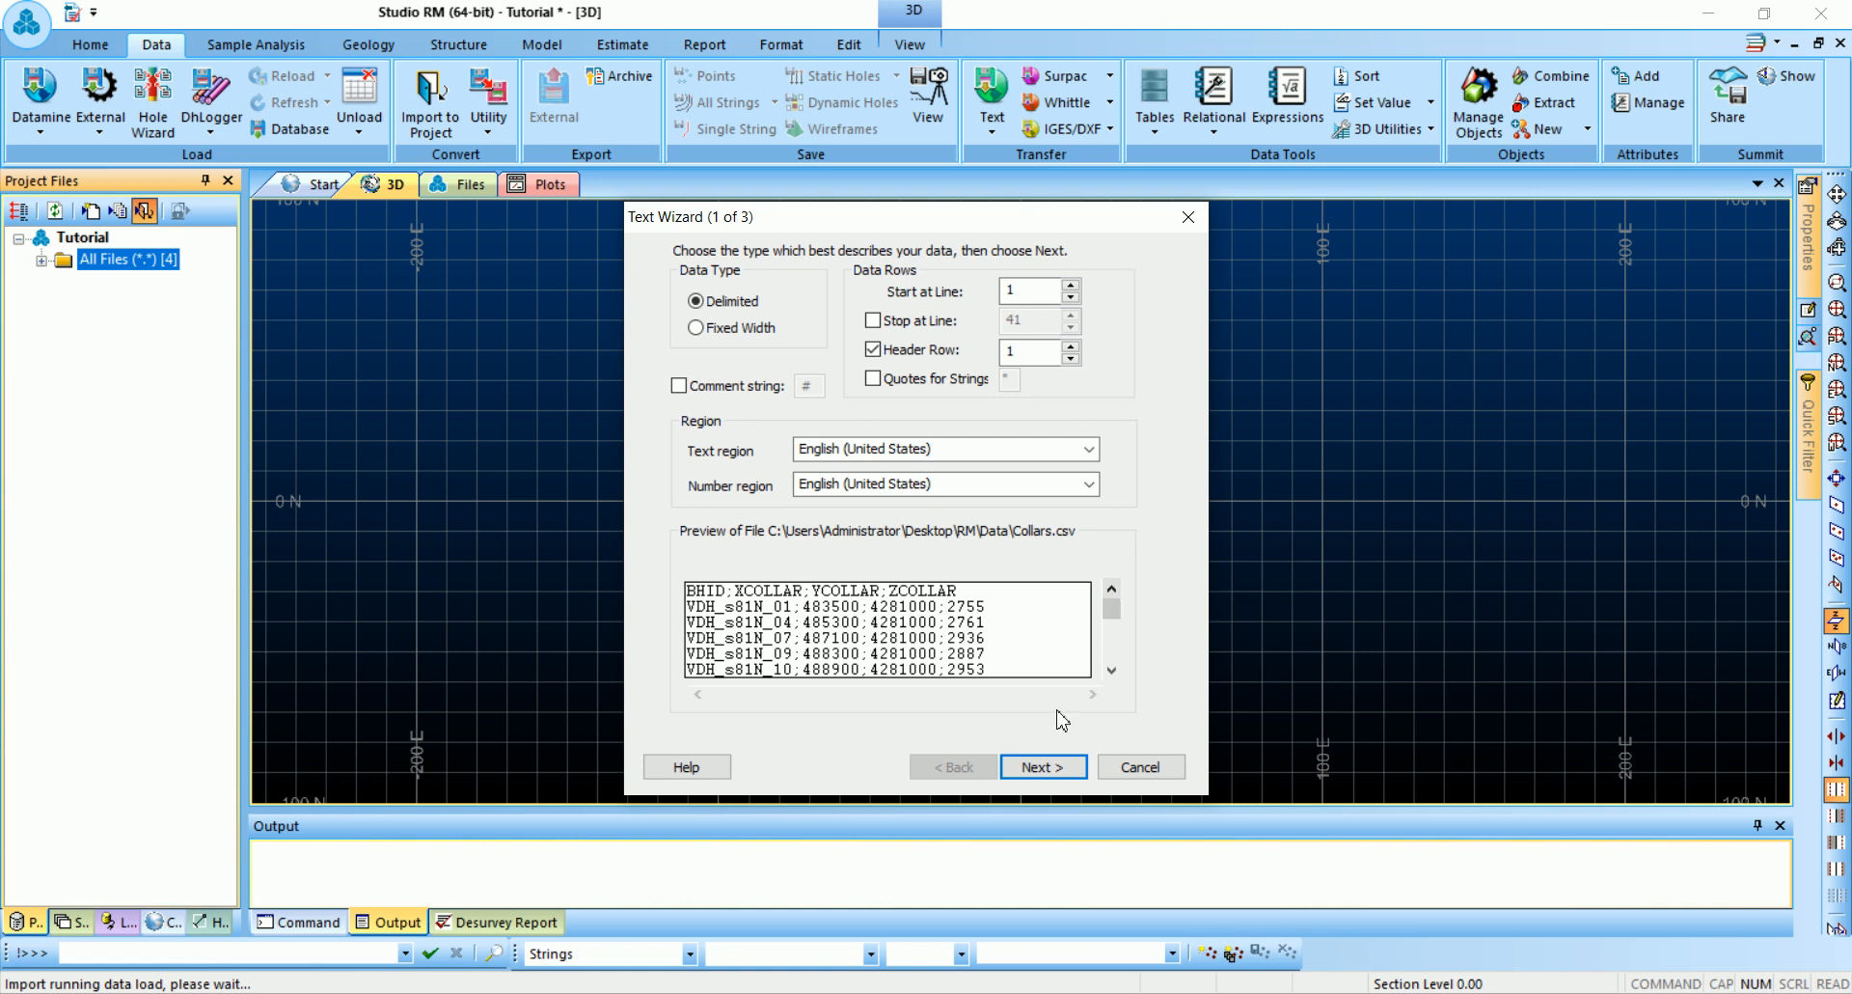
Set the collar import to delimited data with header row 1 and a semicolon delimiter
{"action": "left_click_drag", "start_coordinate": [731, 215], "coordinate": [737, 211]}
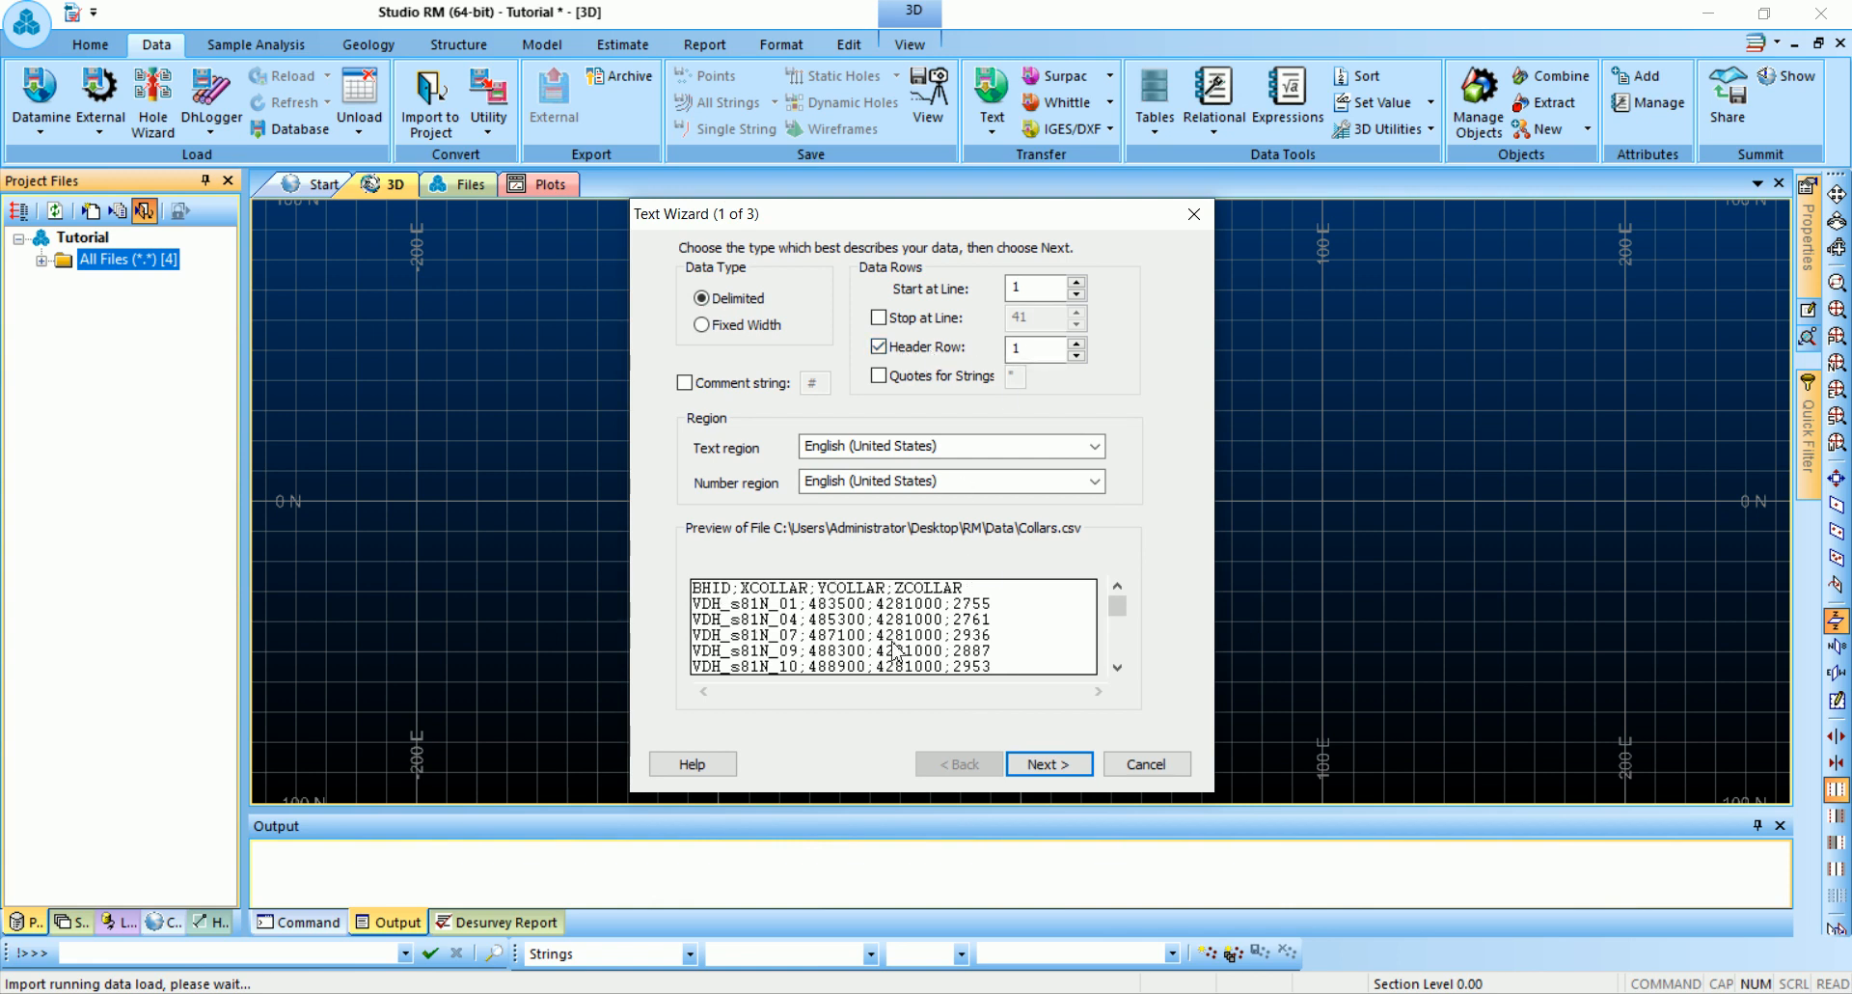
{"action": "left_click", "coordinate": [878, 348]}
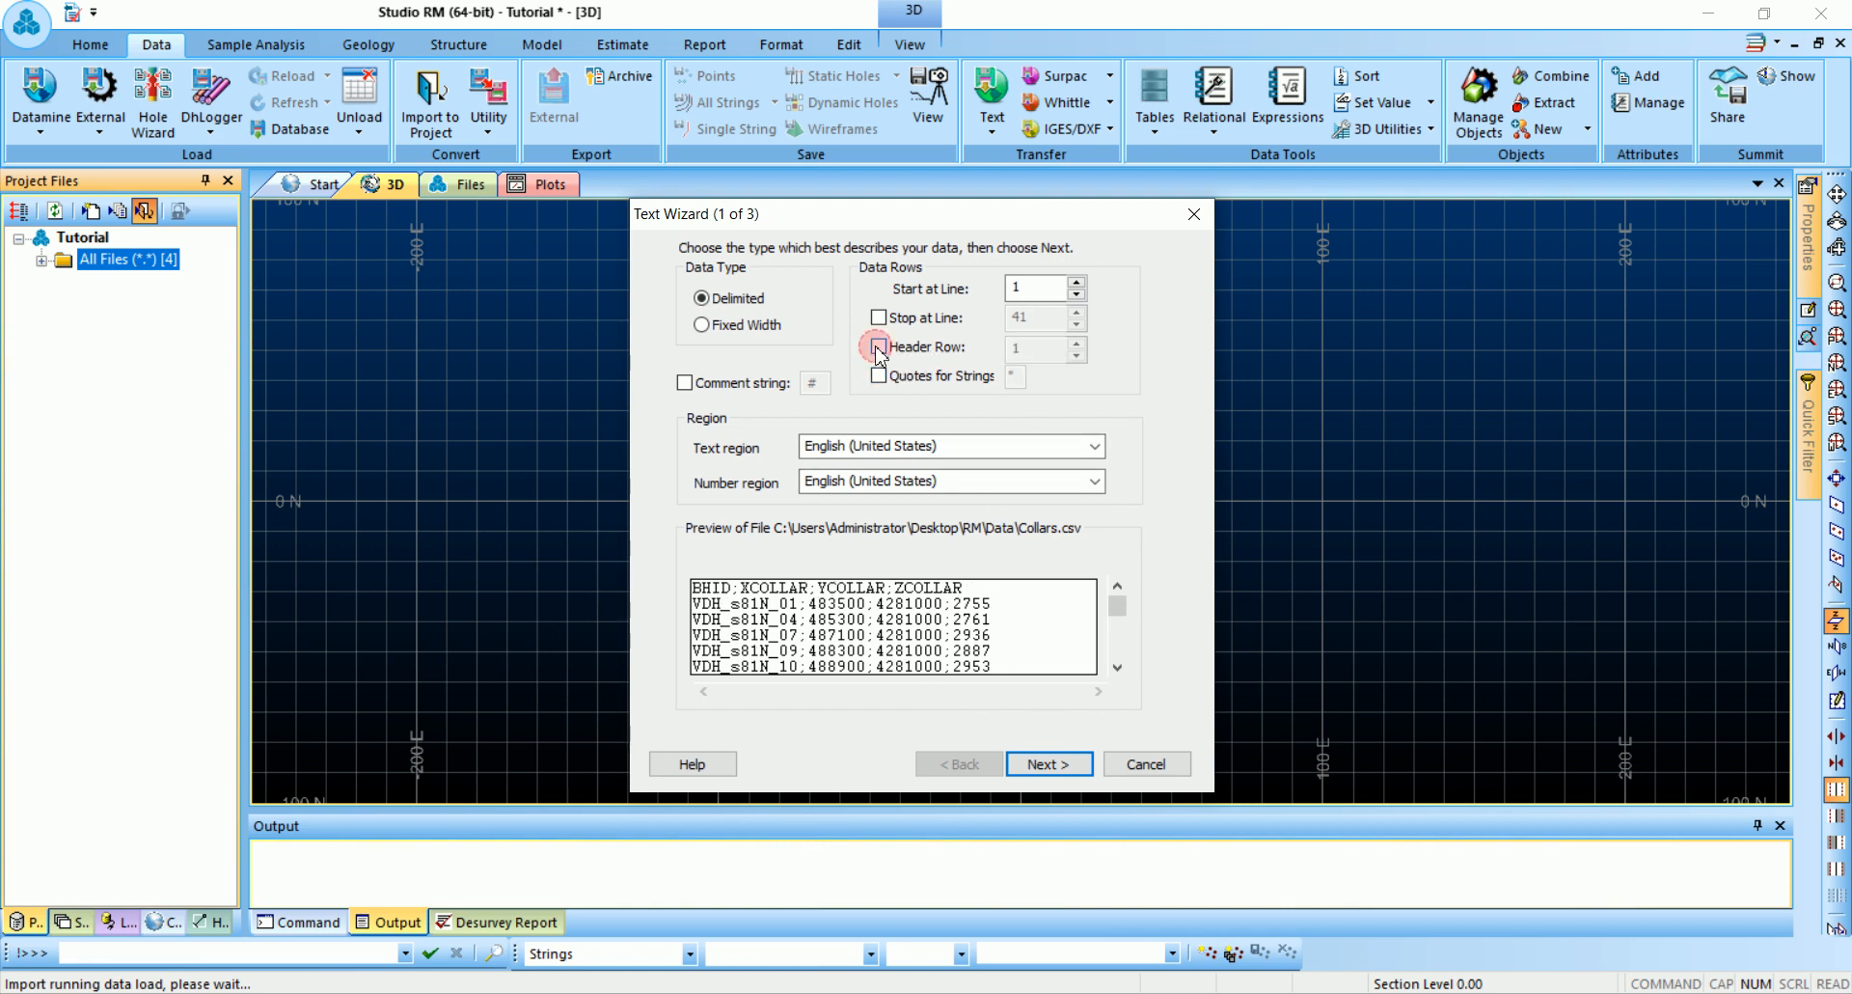
{"action": "left_click", "coordinate": [878, 347]}
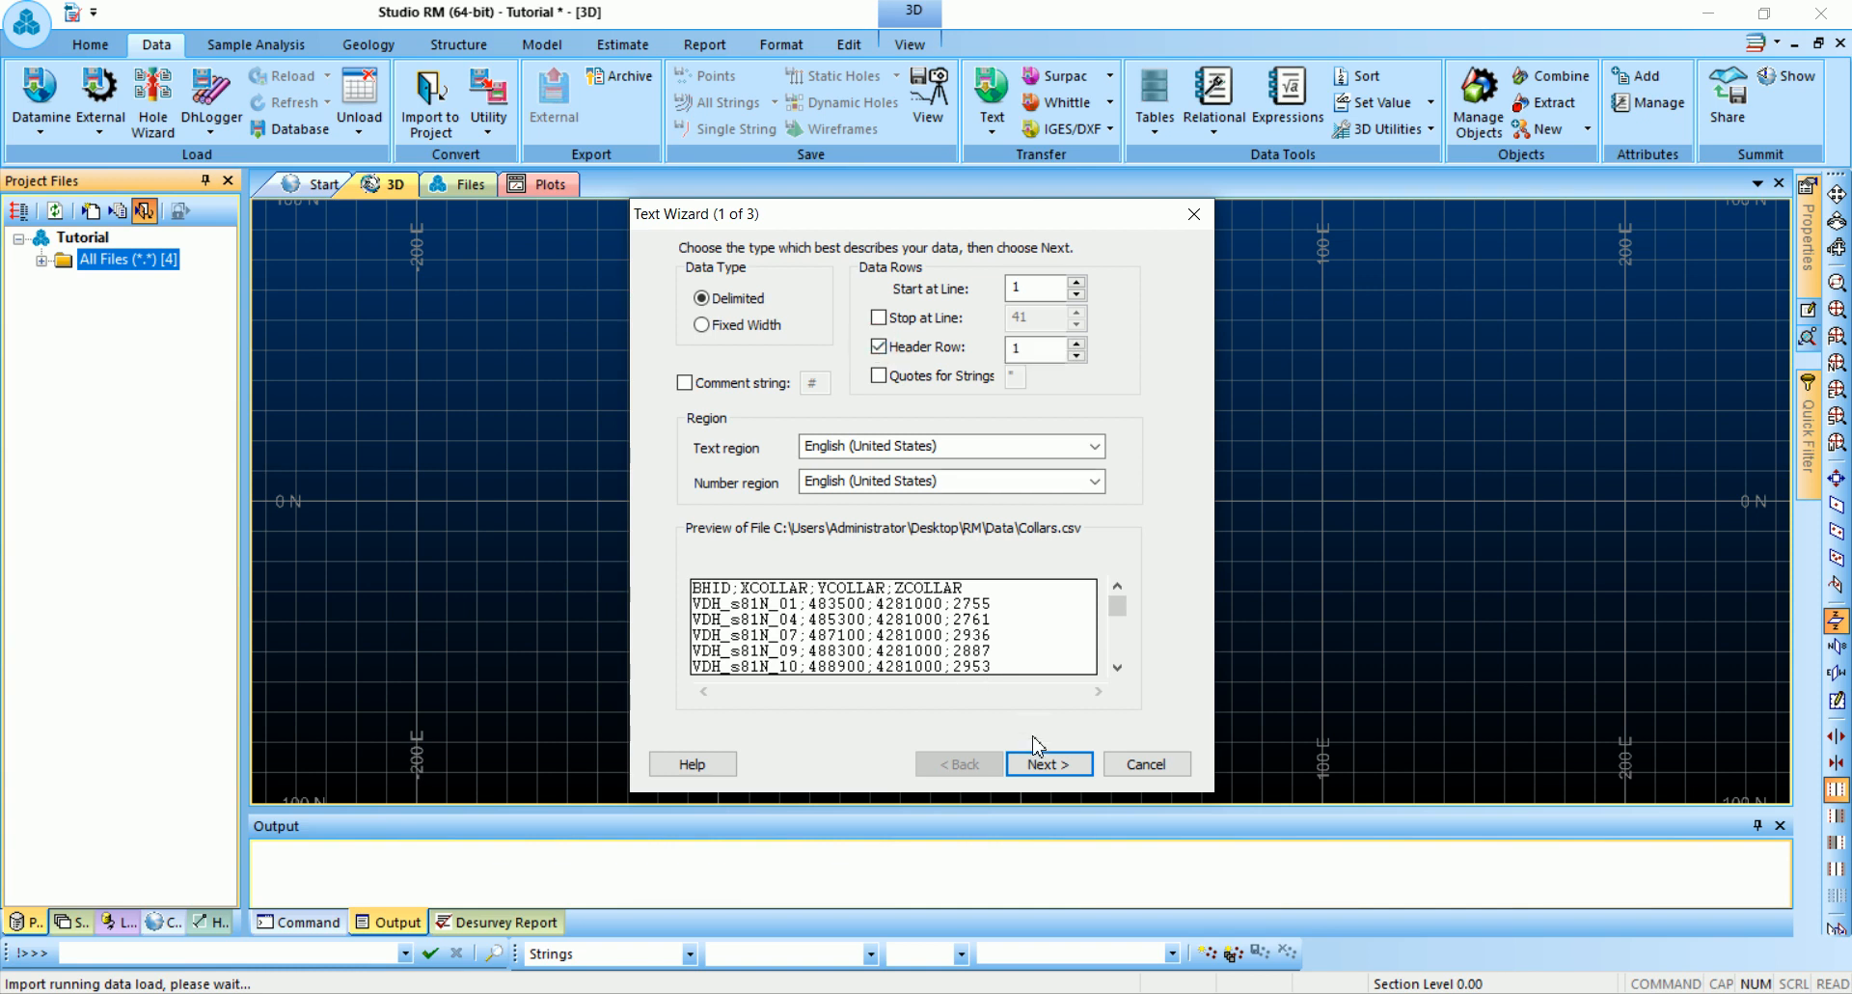
{"action": "left_click", "coordinate": [1044, 764]}
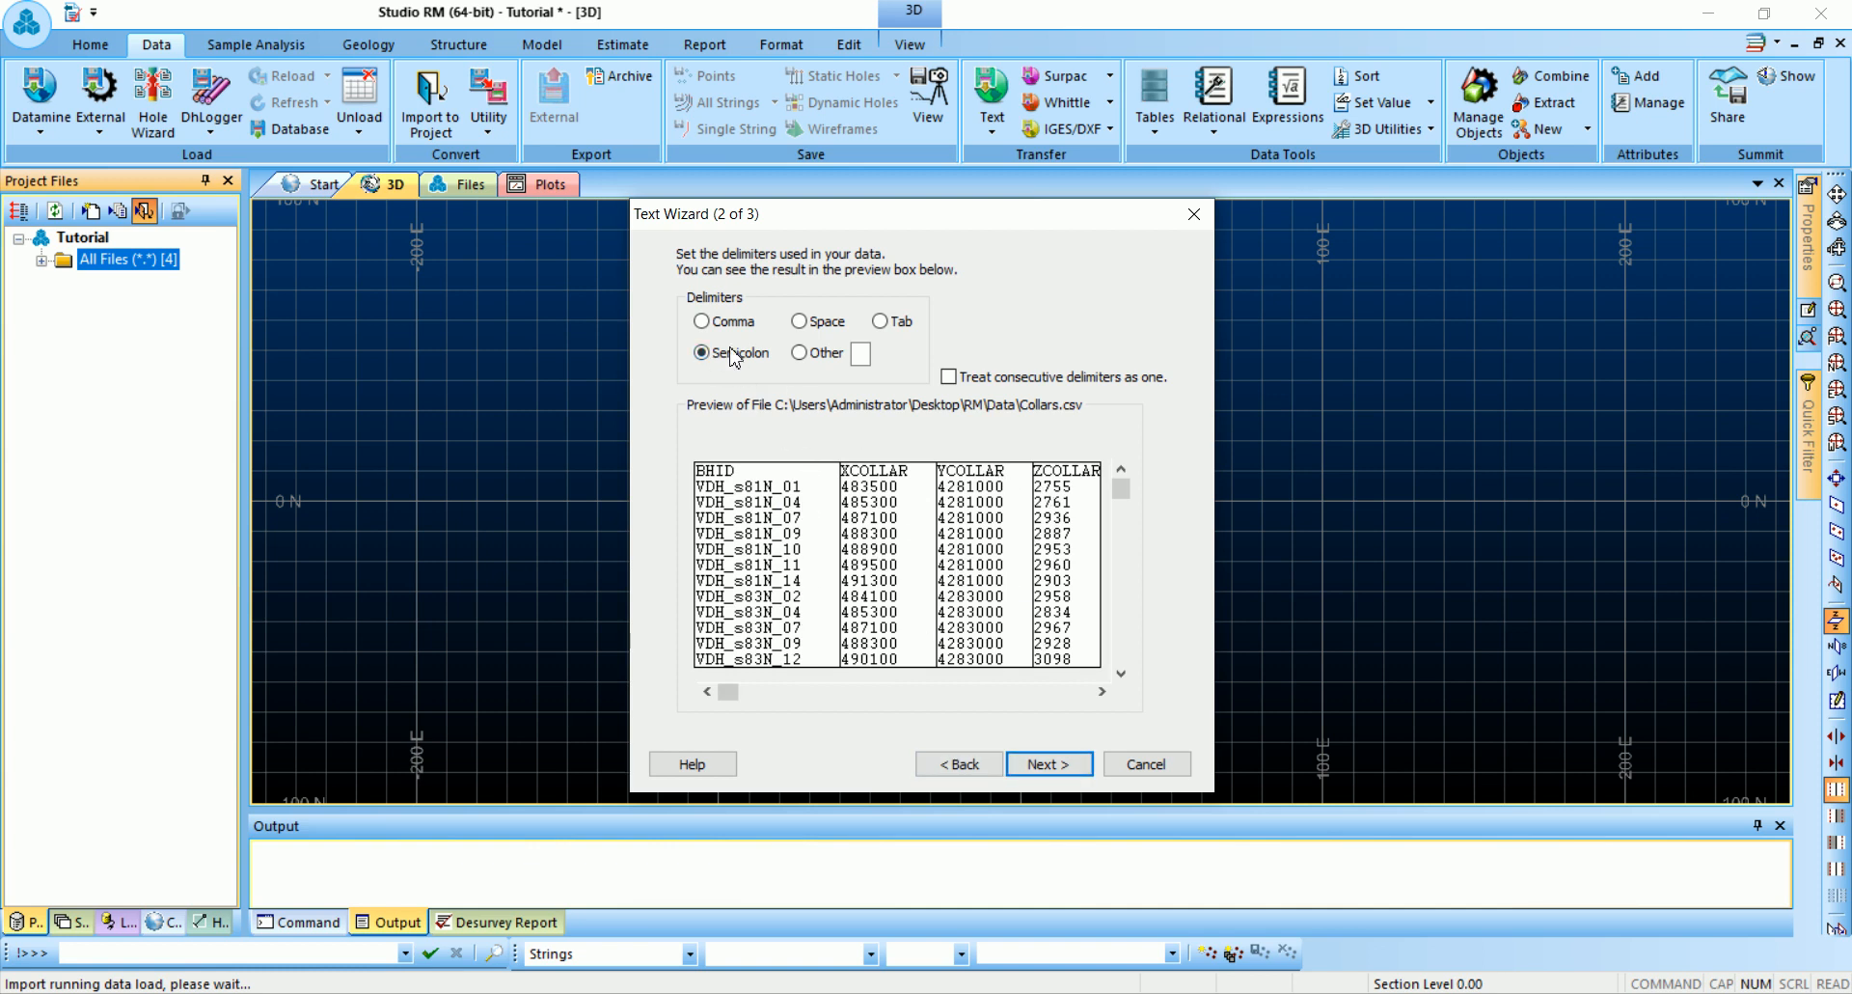
{"action": "left_click", "coordinate": [1056, 764]}
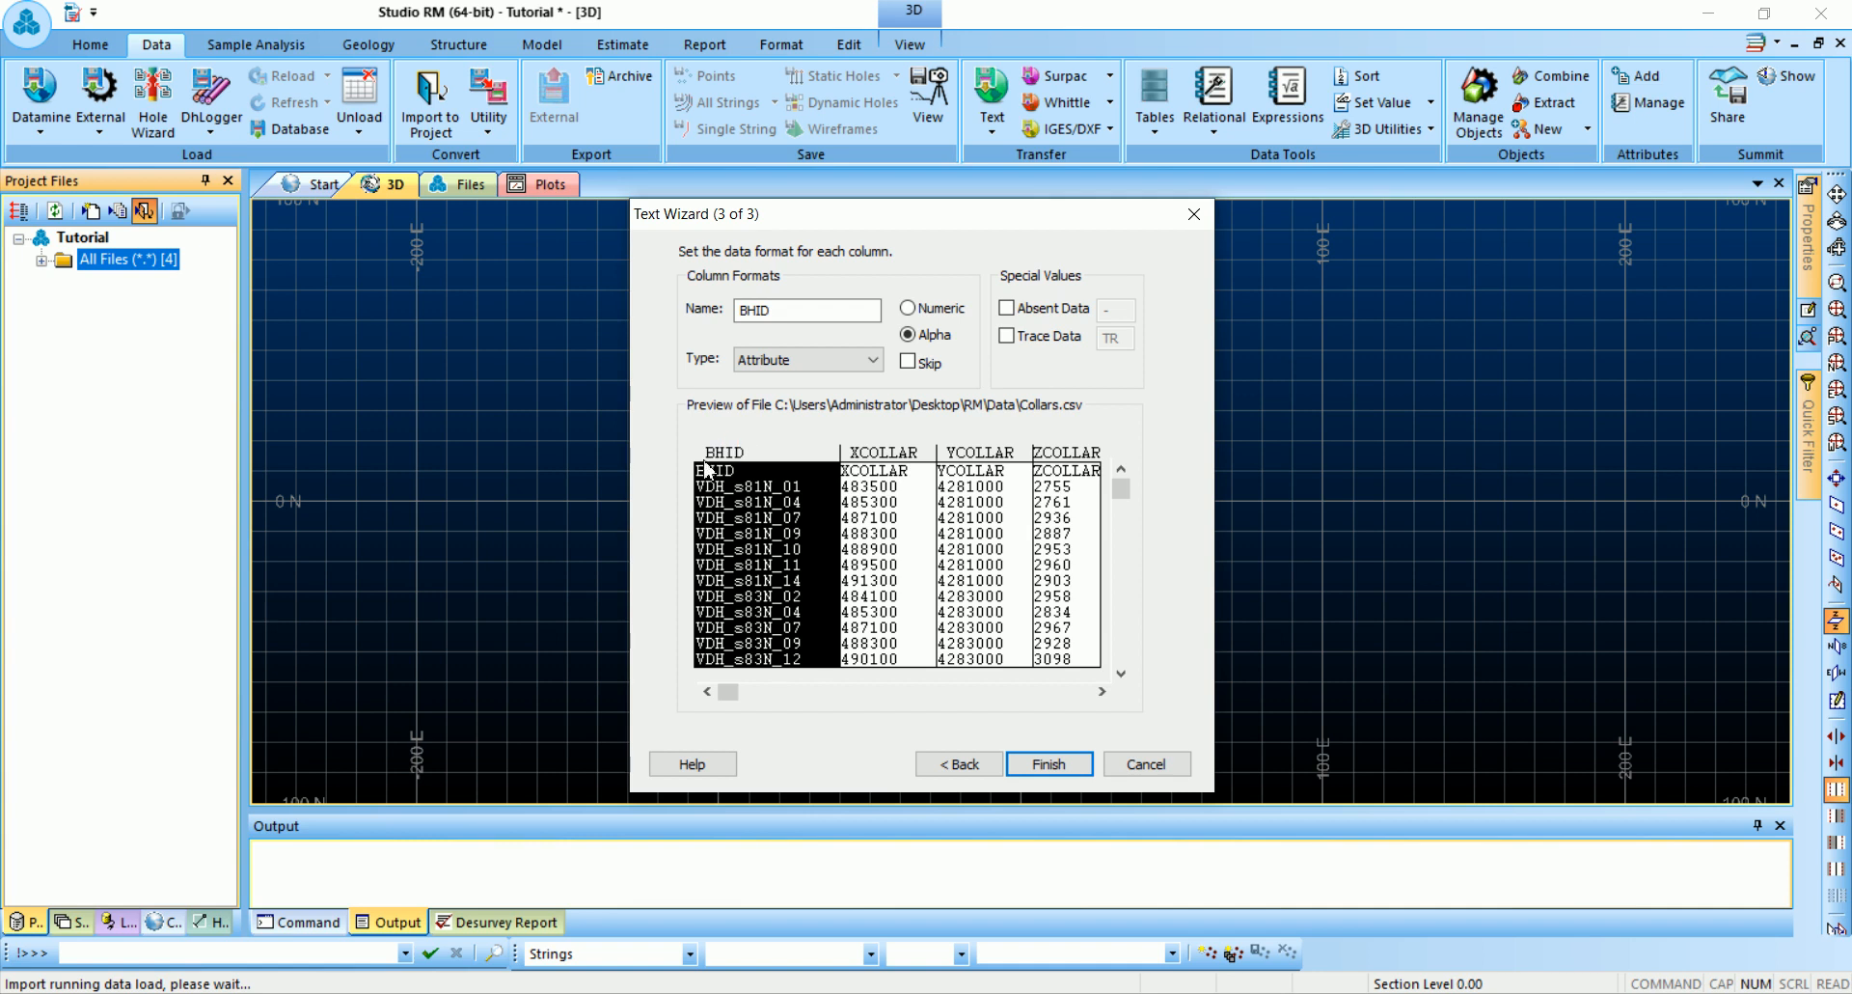
Check the XCOLLAR column's name and numeric format, and accept the column formats for the collar data
{"action": "left_click", "coordinate": [884, 475]}
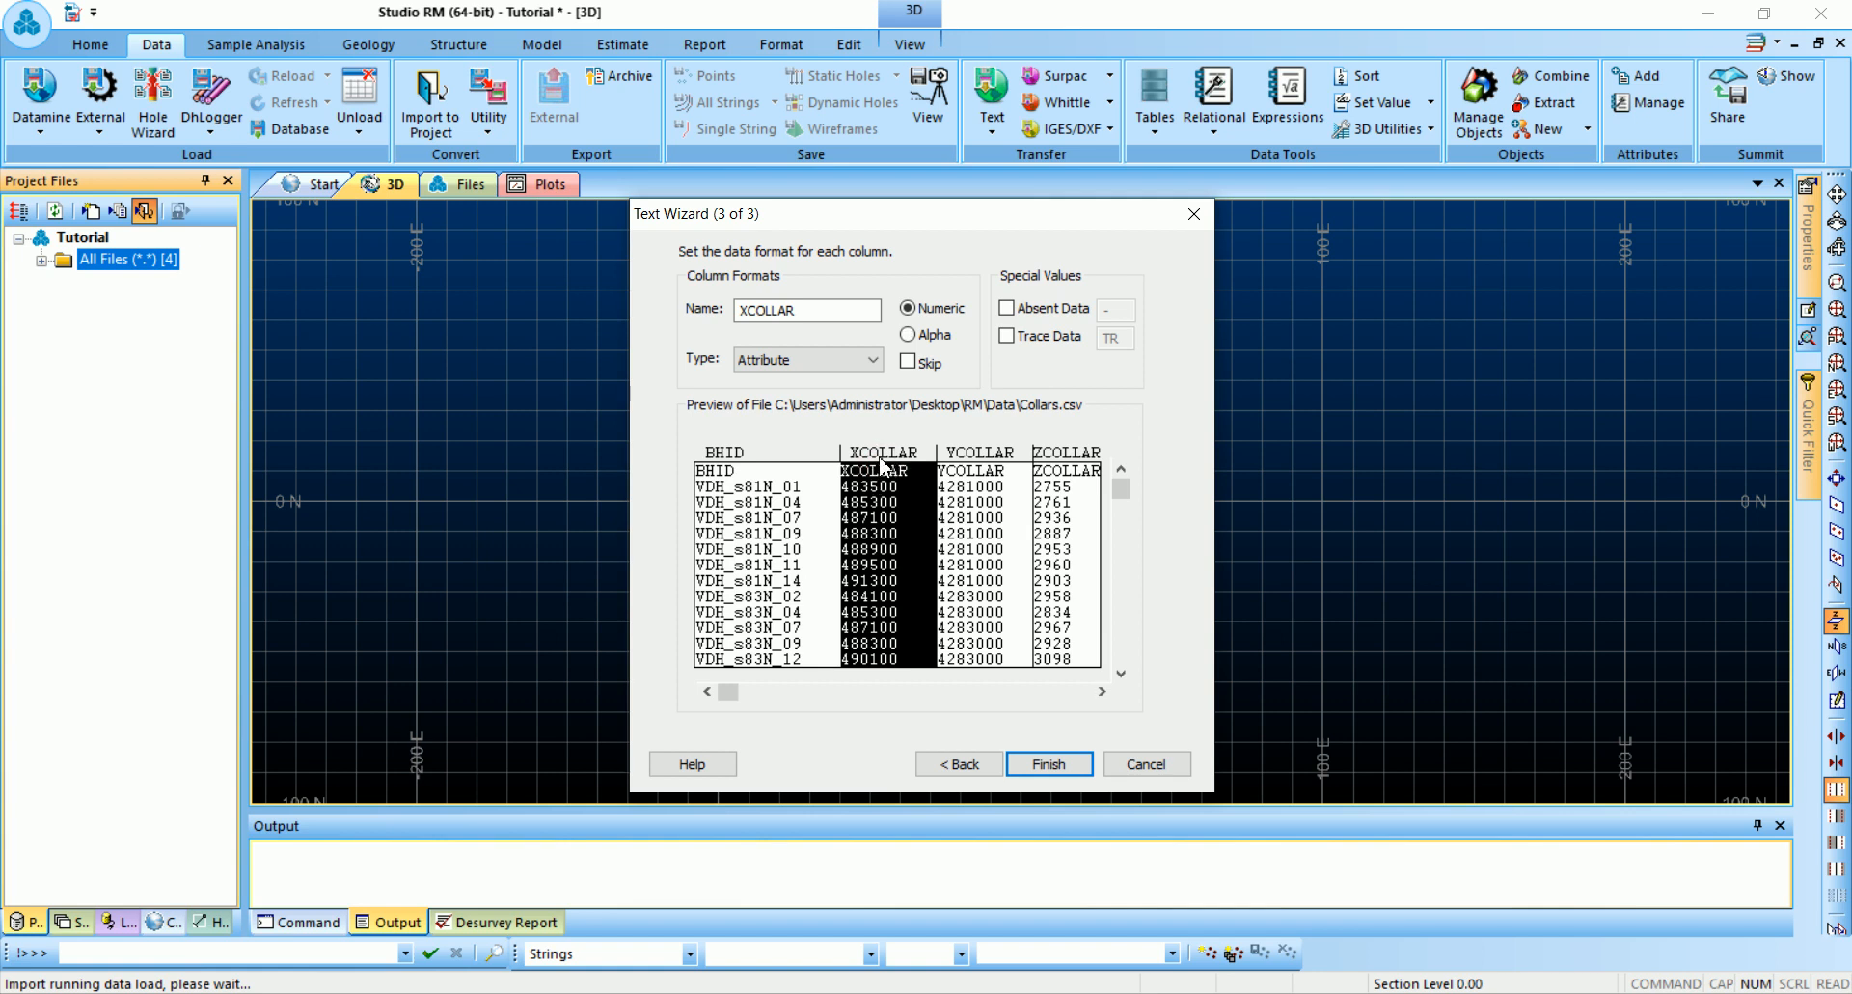
{"action": "double_click", "coordinate": [808, 309]}
{"action": "left_click", "coordinate": [772, 310]}
{"action": "double_click", "coordinate": [834, 310]}
{"action": "left_click", "coordinate": [838, 311]}
{"action": "left_click", "coordinate": [1048, 770]}
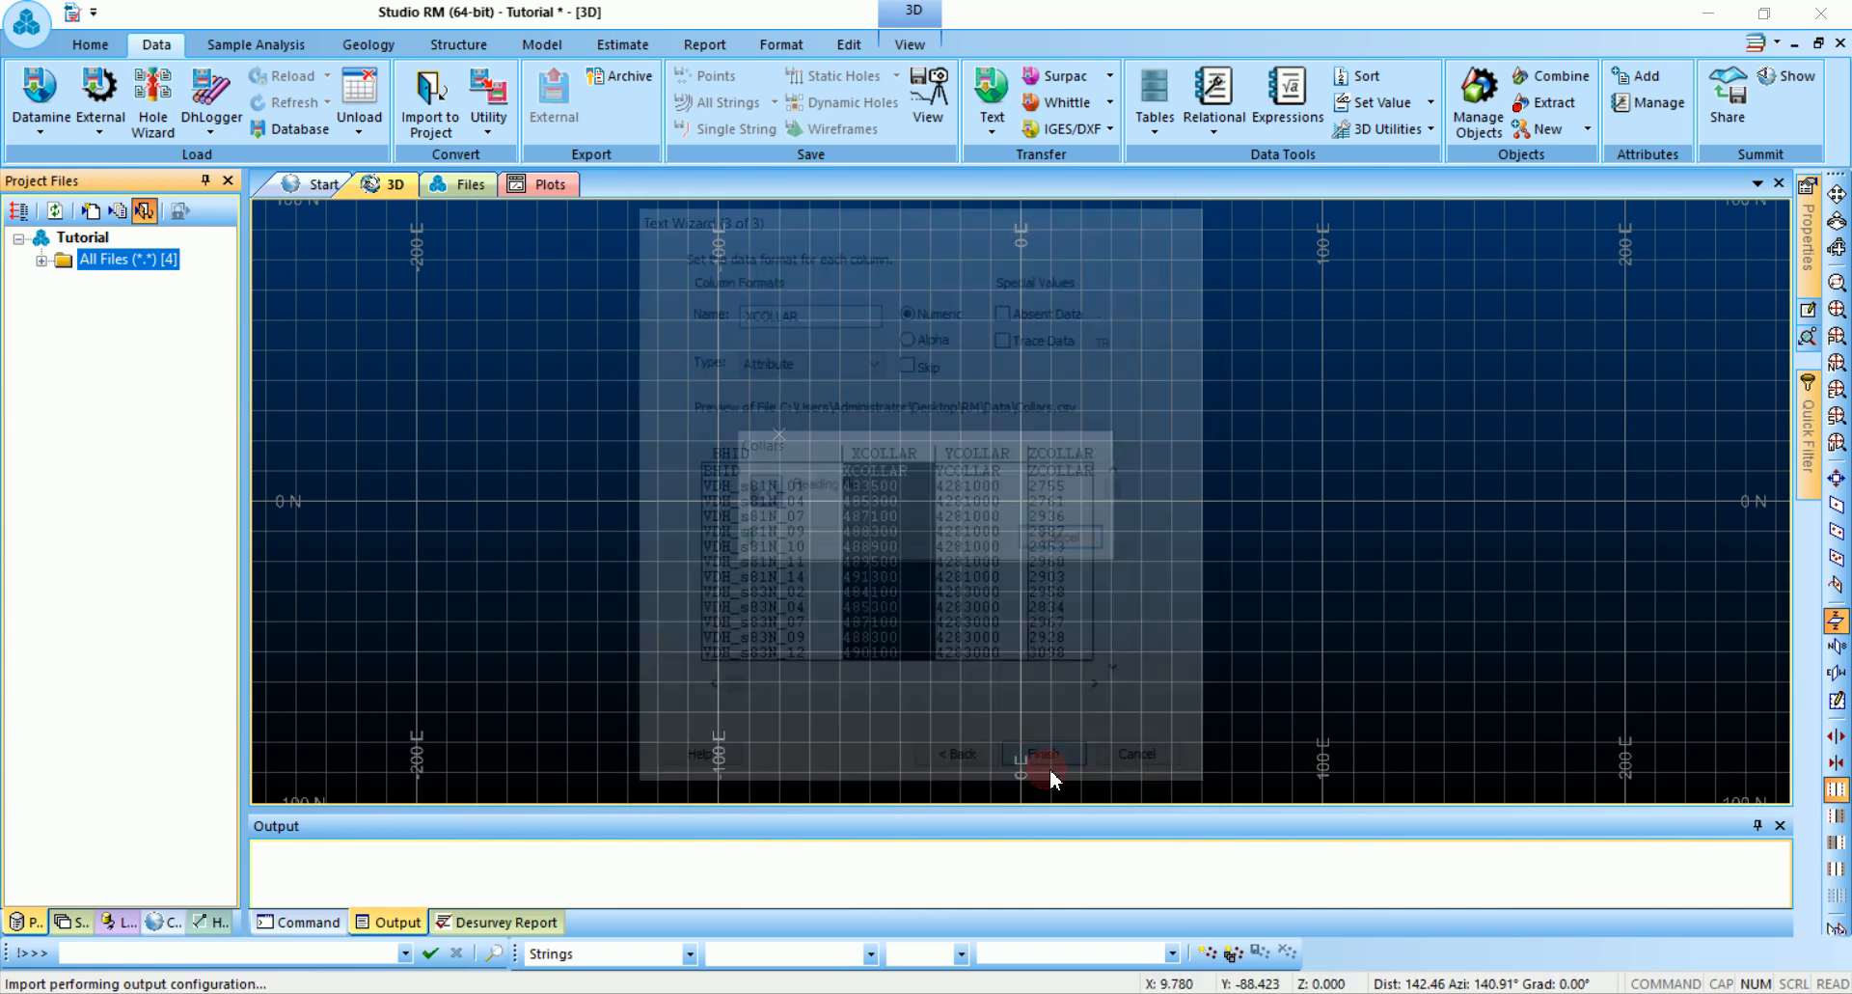
Save the collar data as a table file named COLLAR and check the contents of the project's Collars folder
{"action": "type", "text": "COLLAR"}
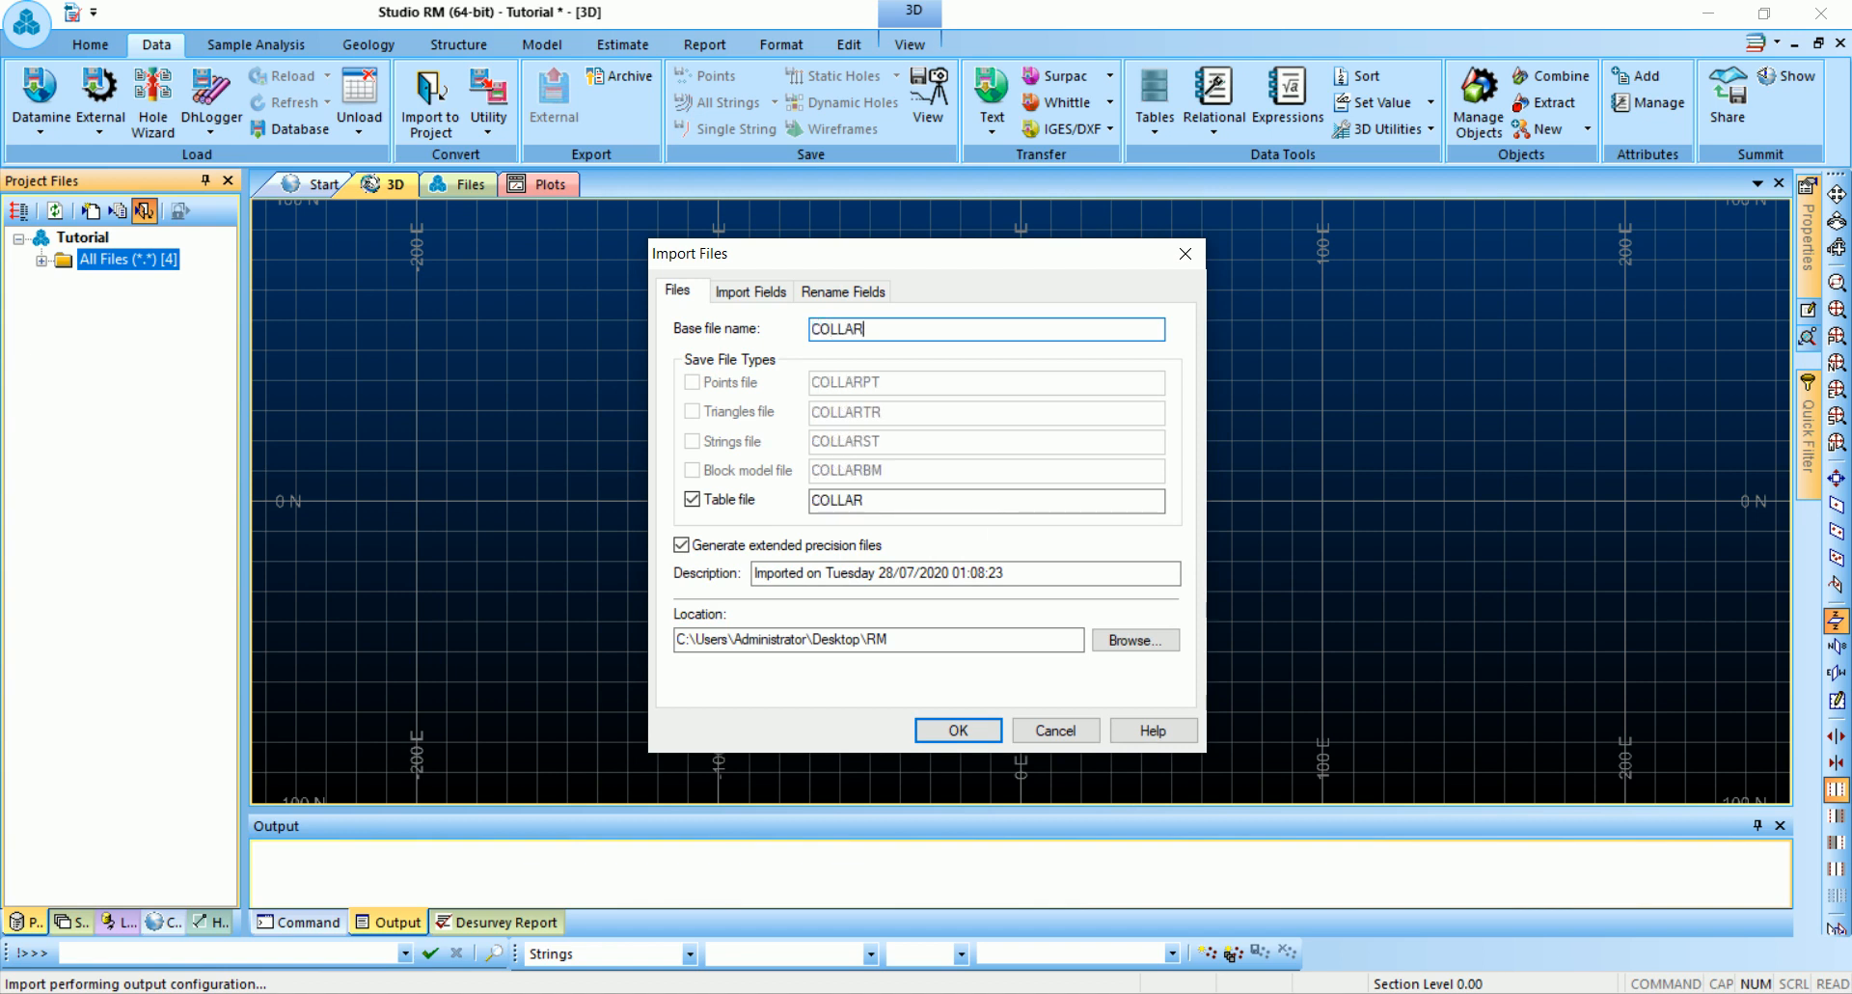
{"action": "left_click", "coordinate": [967, 732]}
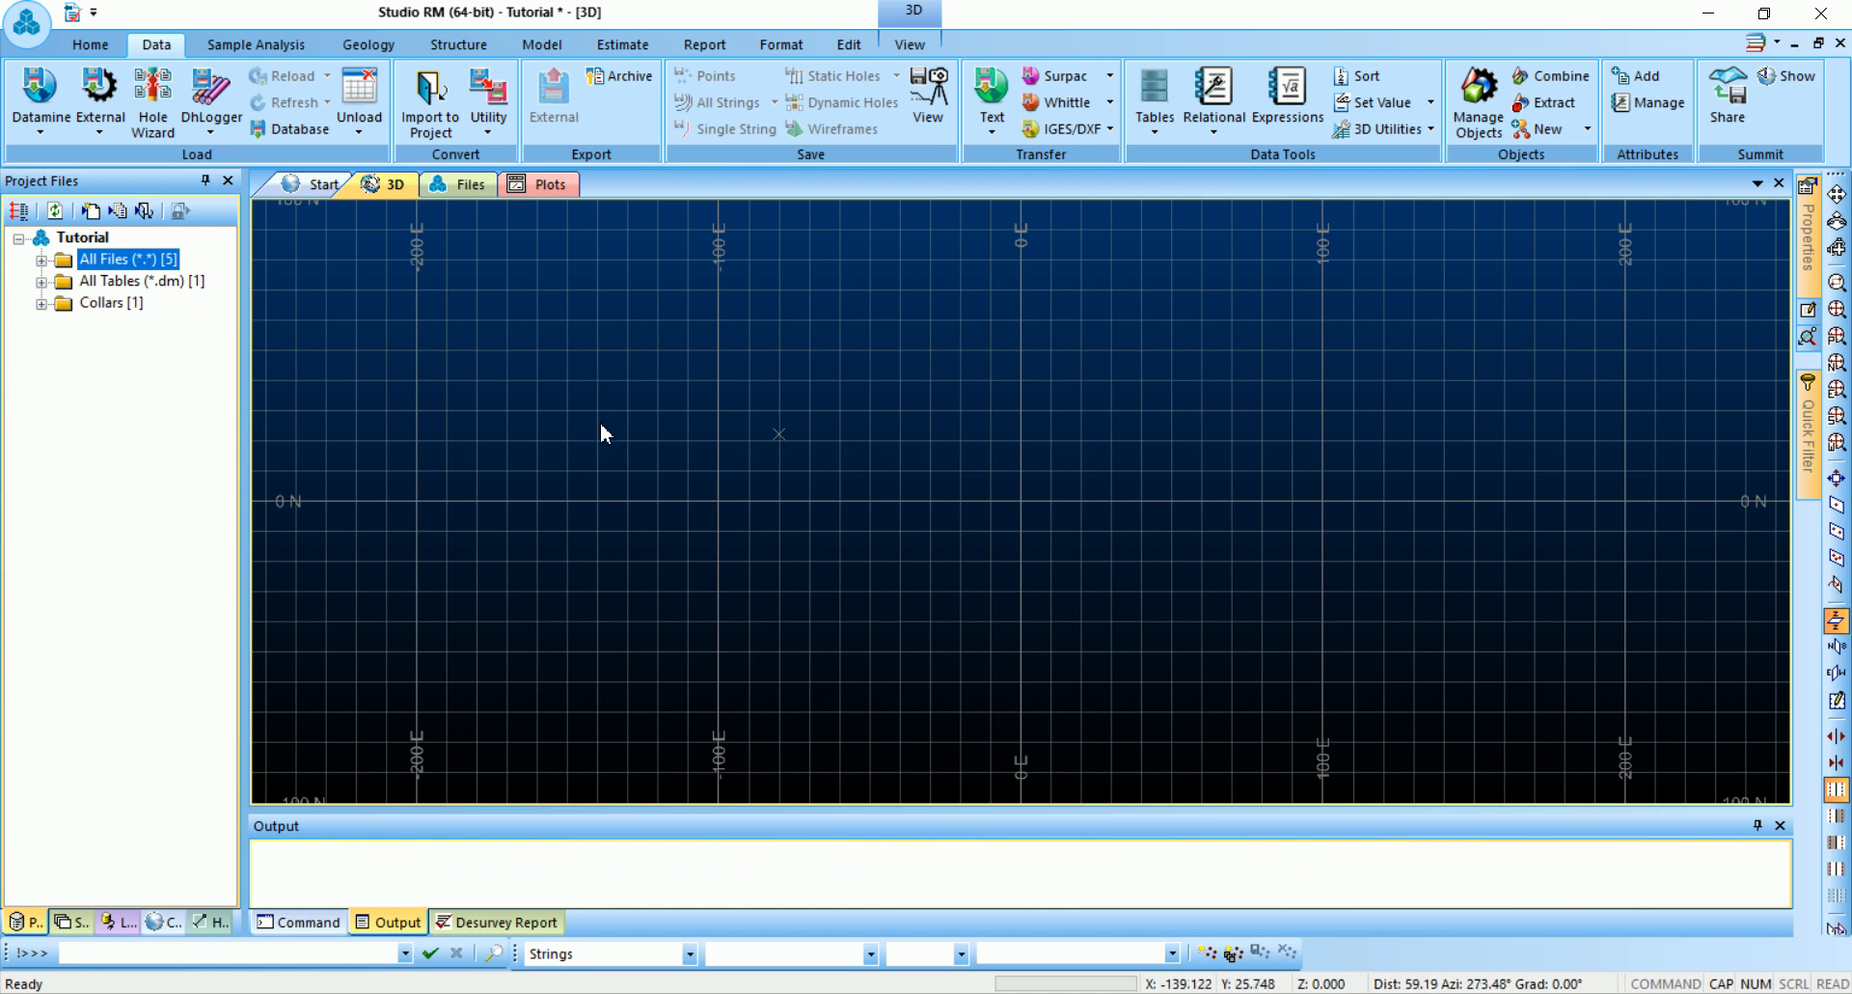
{"action": "left_click", "coordinate": [110, 305]}
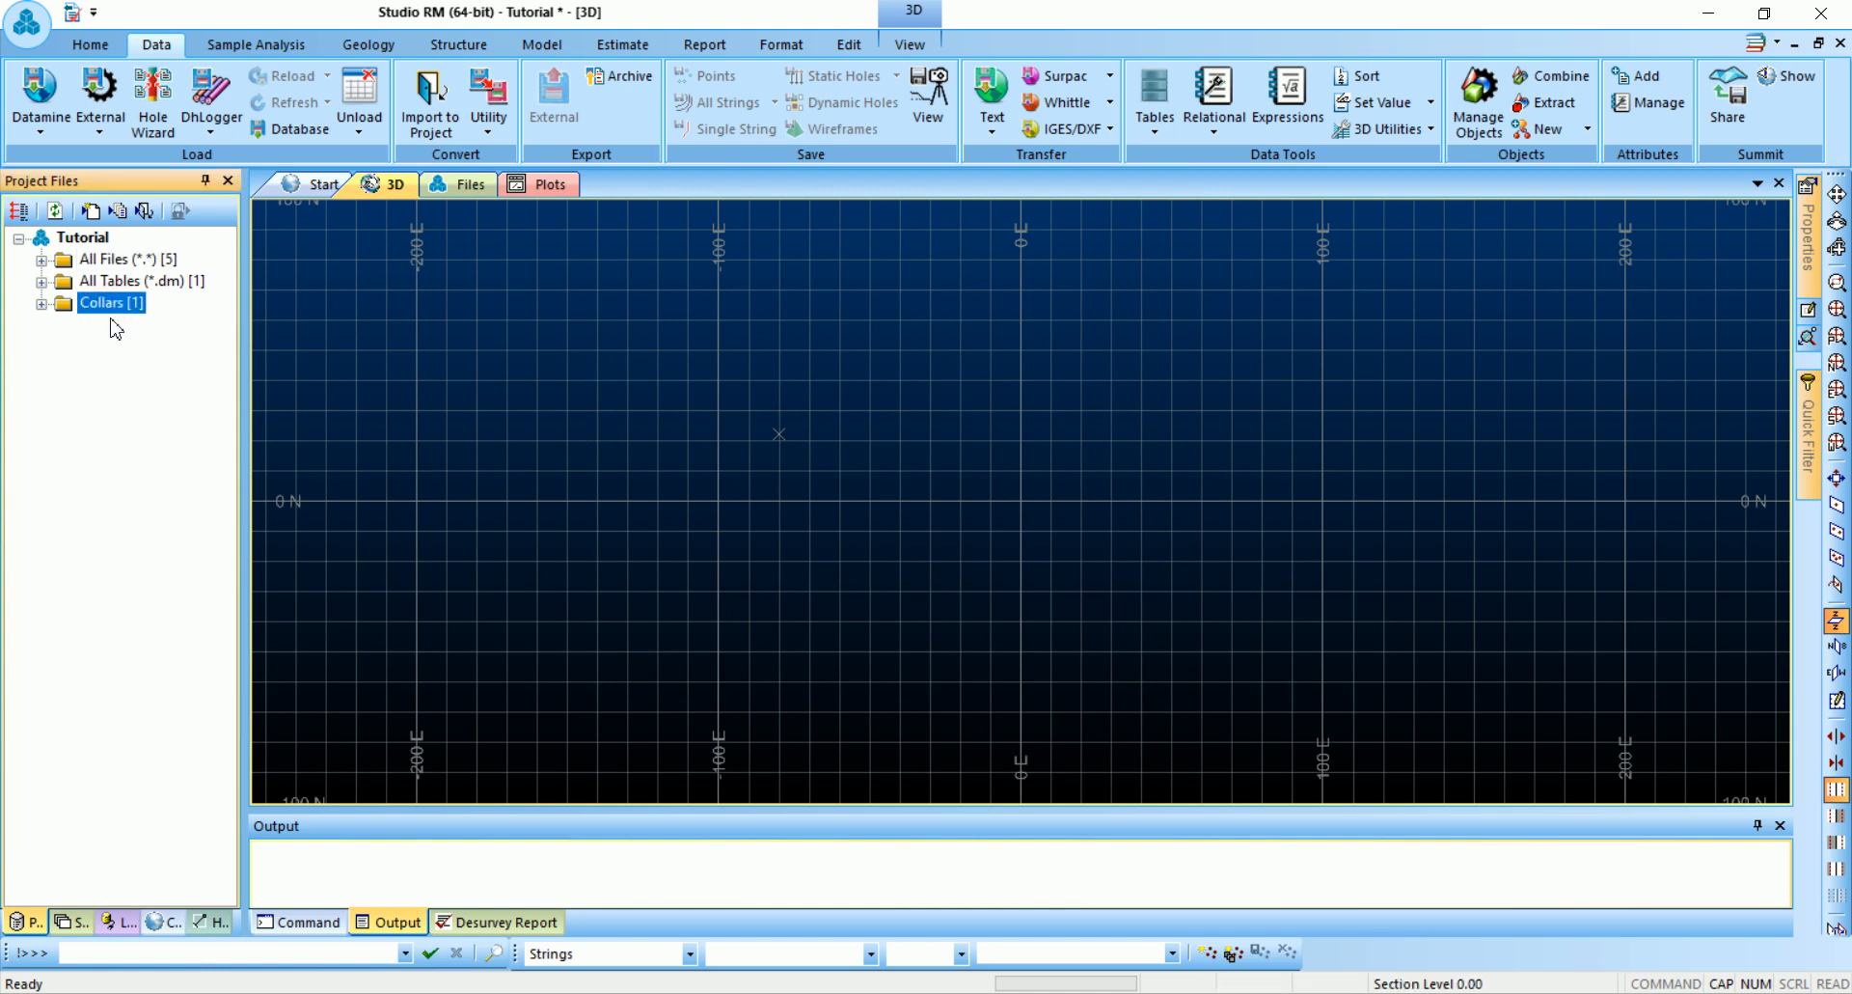
{"action": "left_click", "coordinate": [41, 305]}
{"action": "left_click", "coordinate": [41, 305]}
Start another Text import of type Tables and open the Surveys file from the Data folder
{"action": "left_click", "coordinate": [143, 210]}
{"action": "left_click", "coordinate": [1193, 368]}
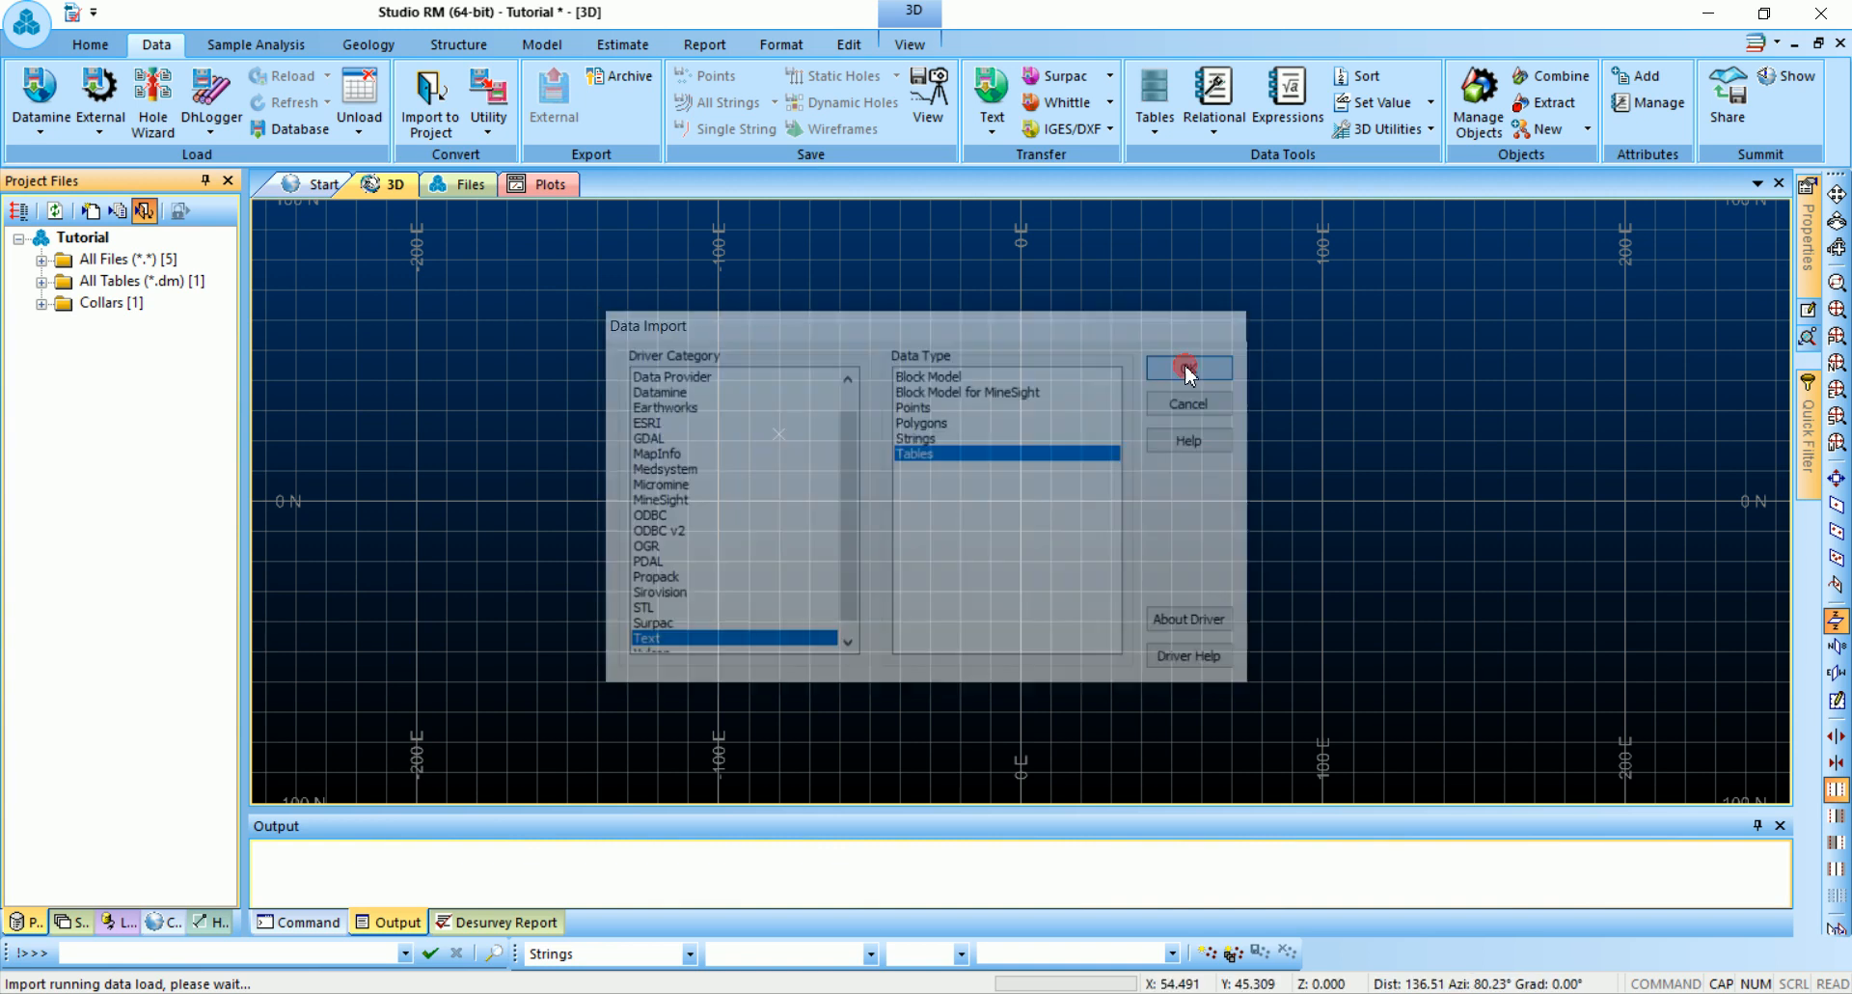
{"action": "left_click", "coordinate": [802, 441]}
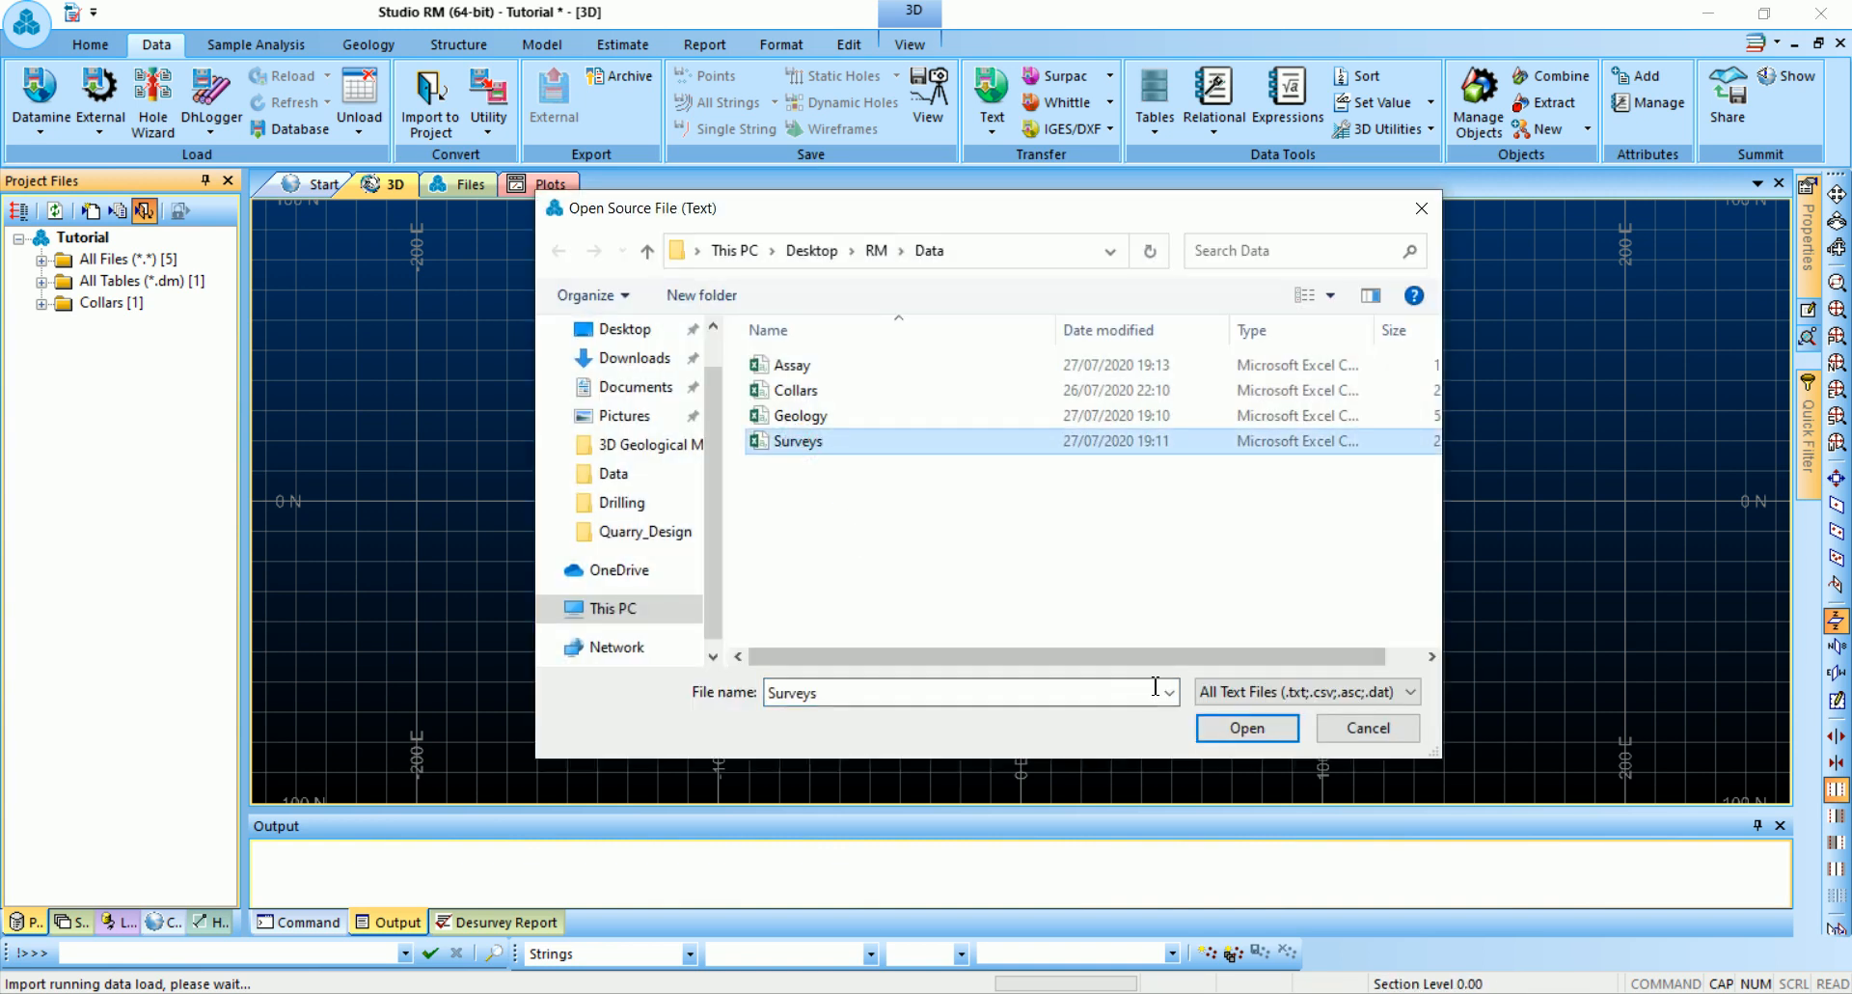
{"action": "left_click", "coordinate": [1249, 727]}
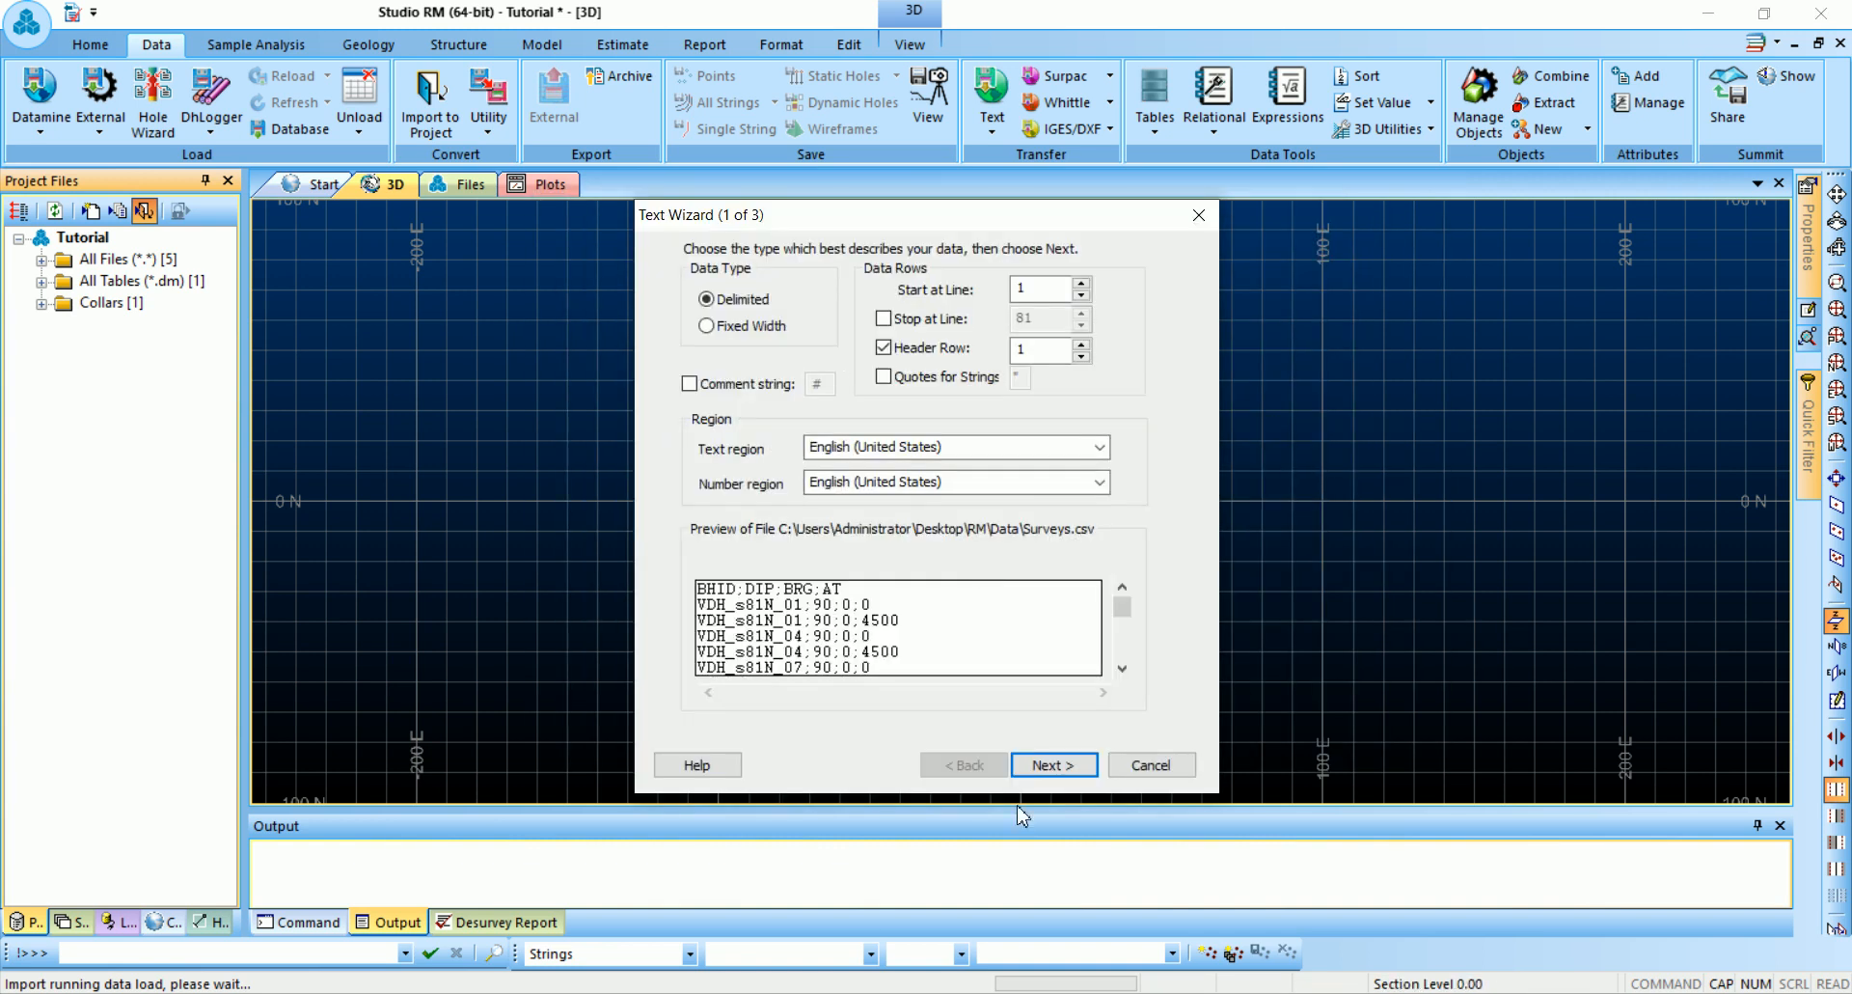
Accept the header row, delimiter and column formats for the survey data, and save it as a table file named SURVEY
{"action": "left_click", "coordinate": [1050, 772]}
{"action": "left_click", "coordinate": [1047, 772]}
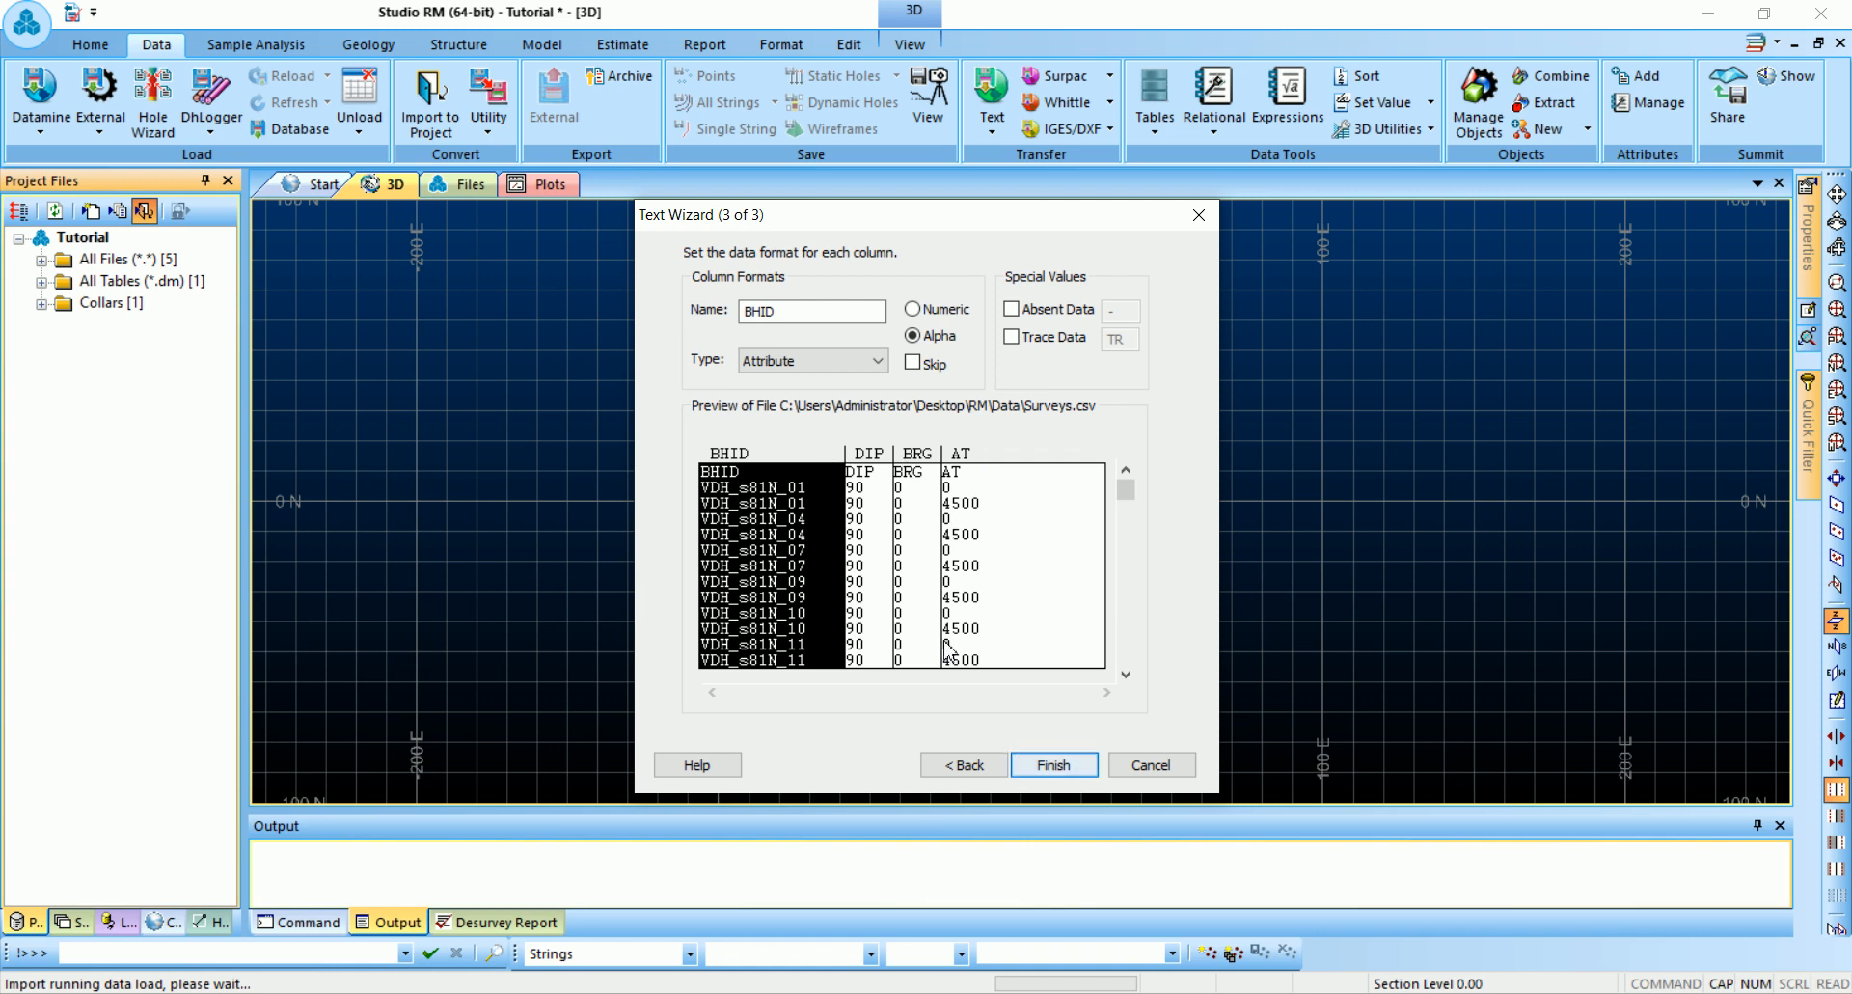
{"action": "left_click", "coordinate": [1051, 764]}
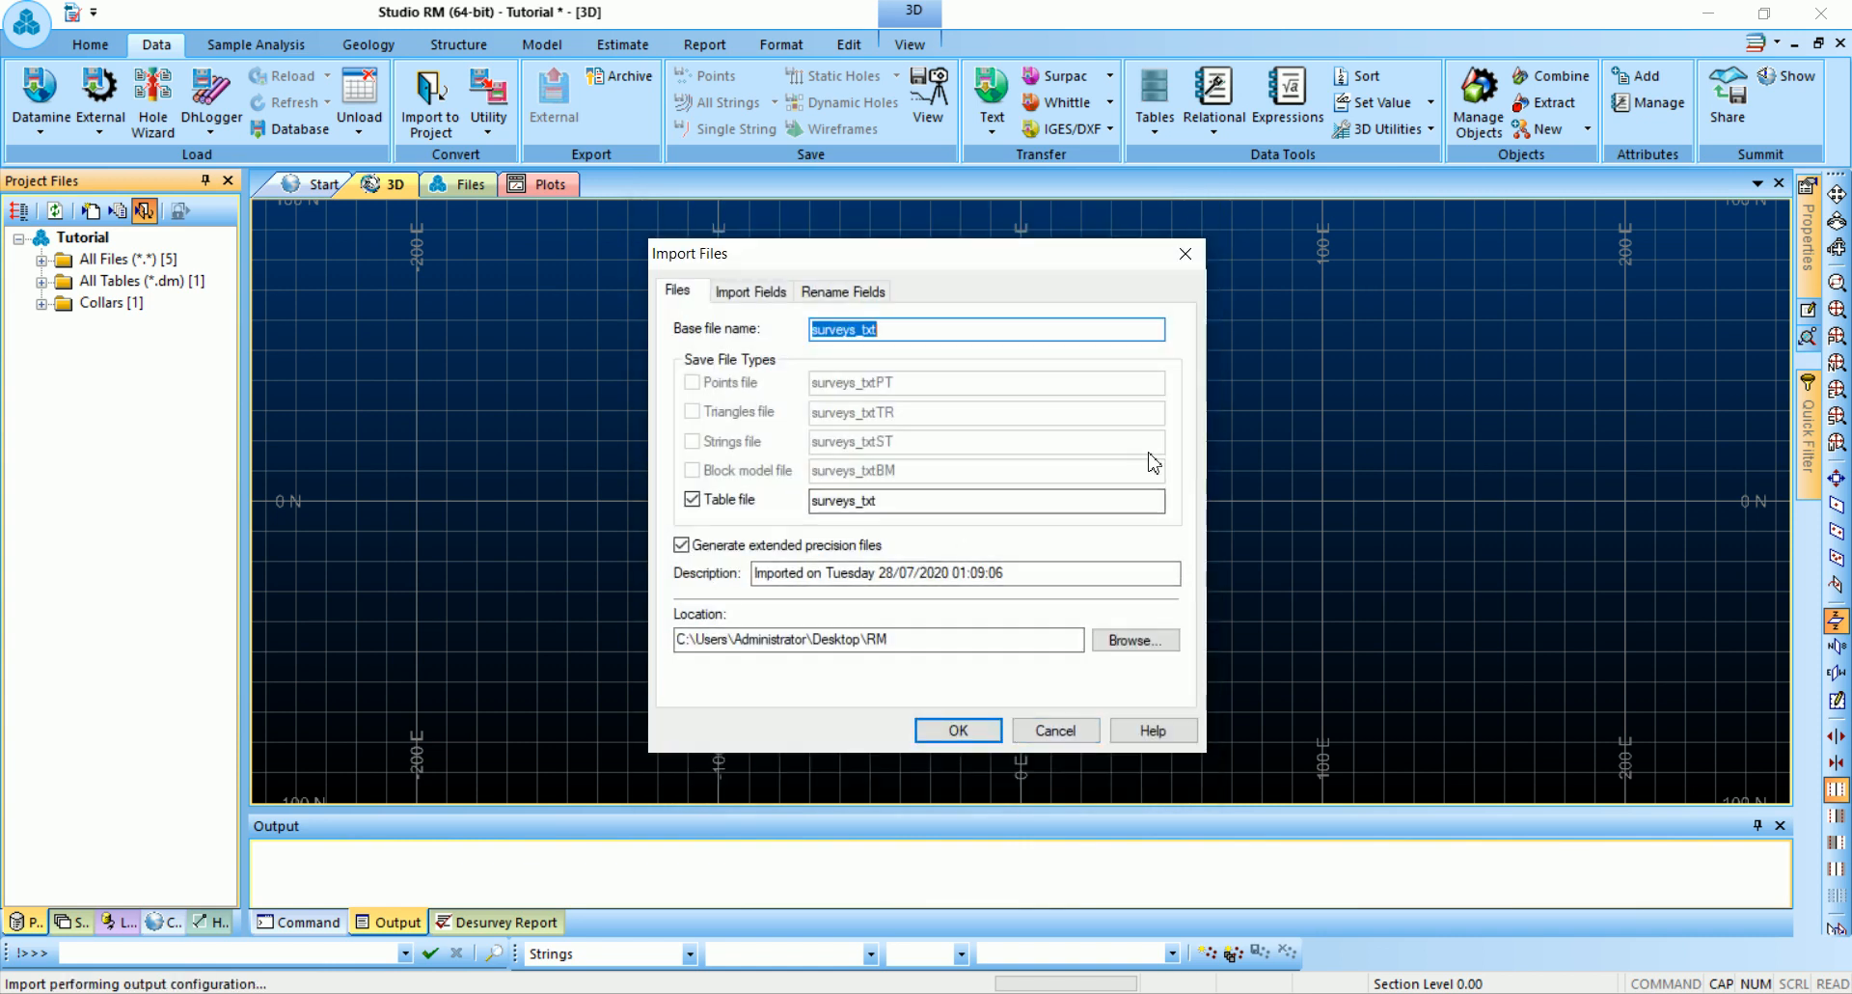
{"action": "type", "text": "SURVEY"}
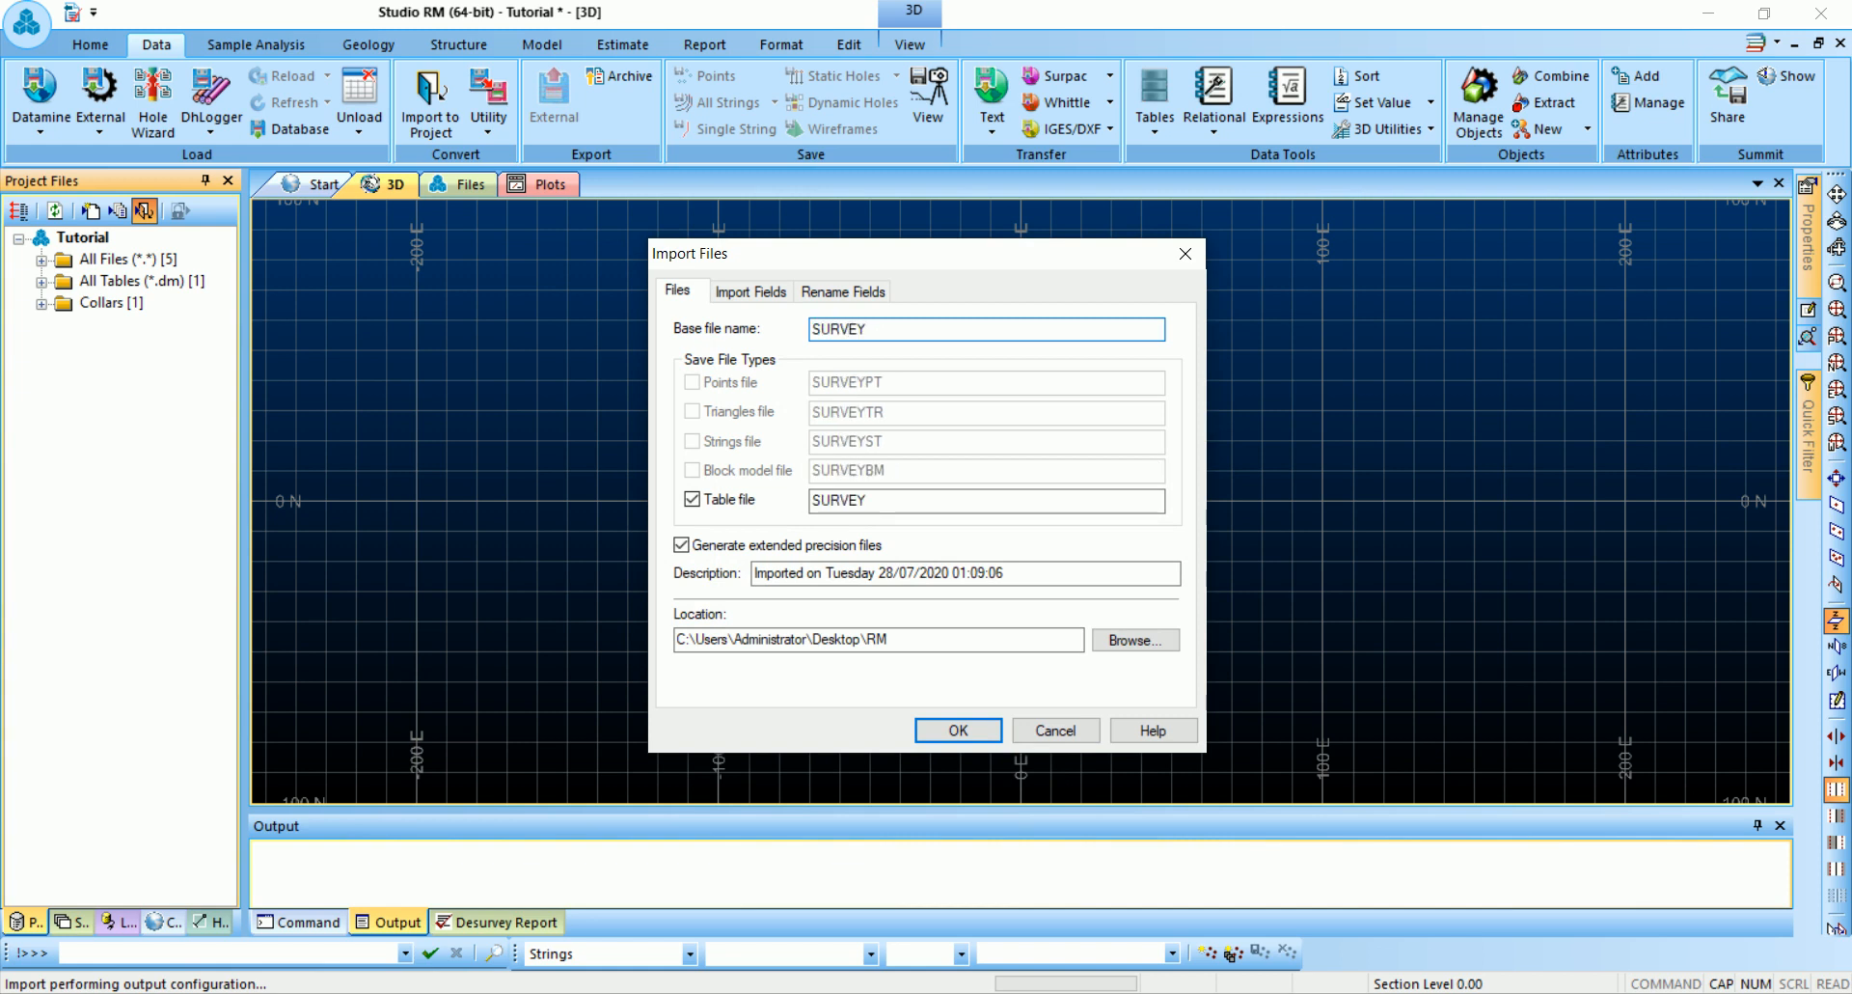
{"action": "left_click", "coordinate": [958, 730]}
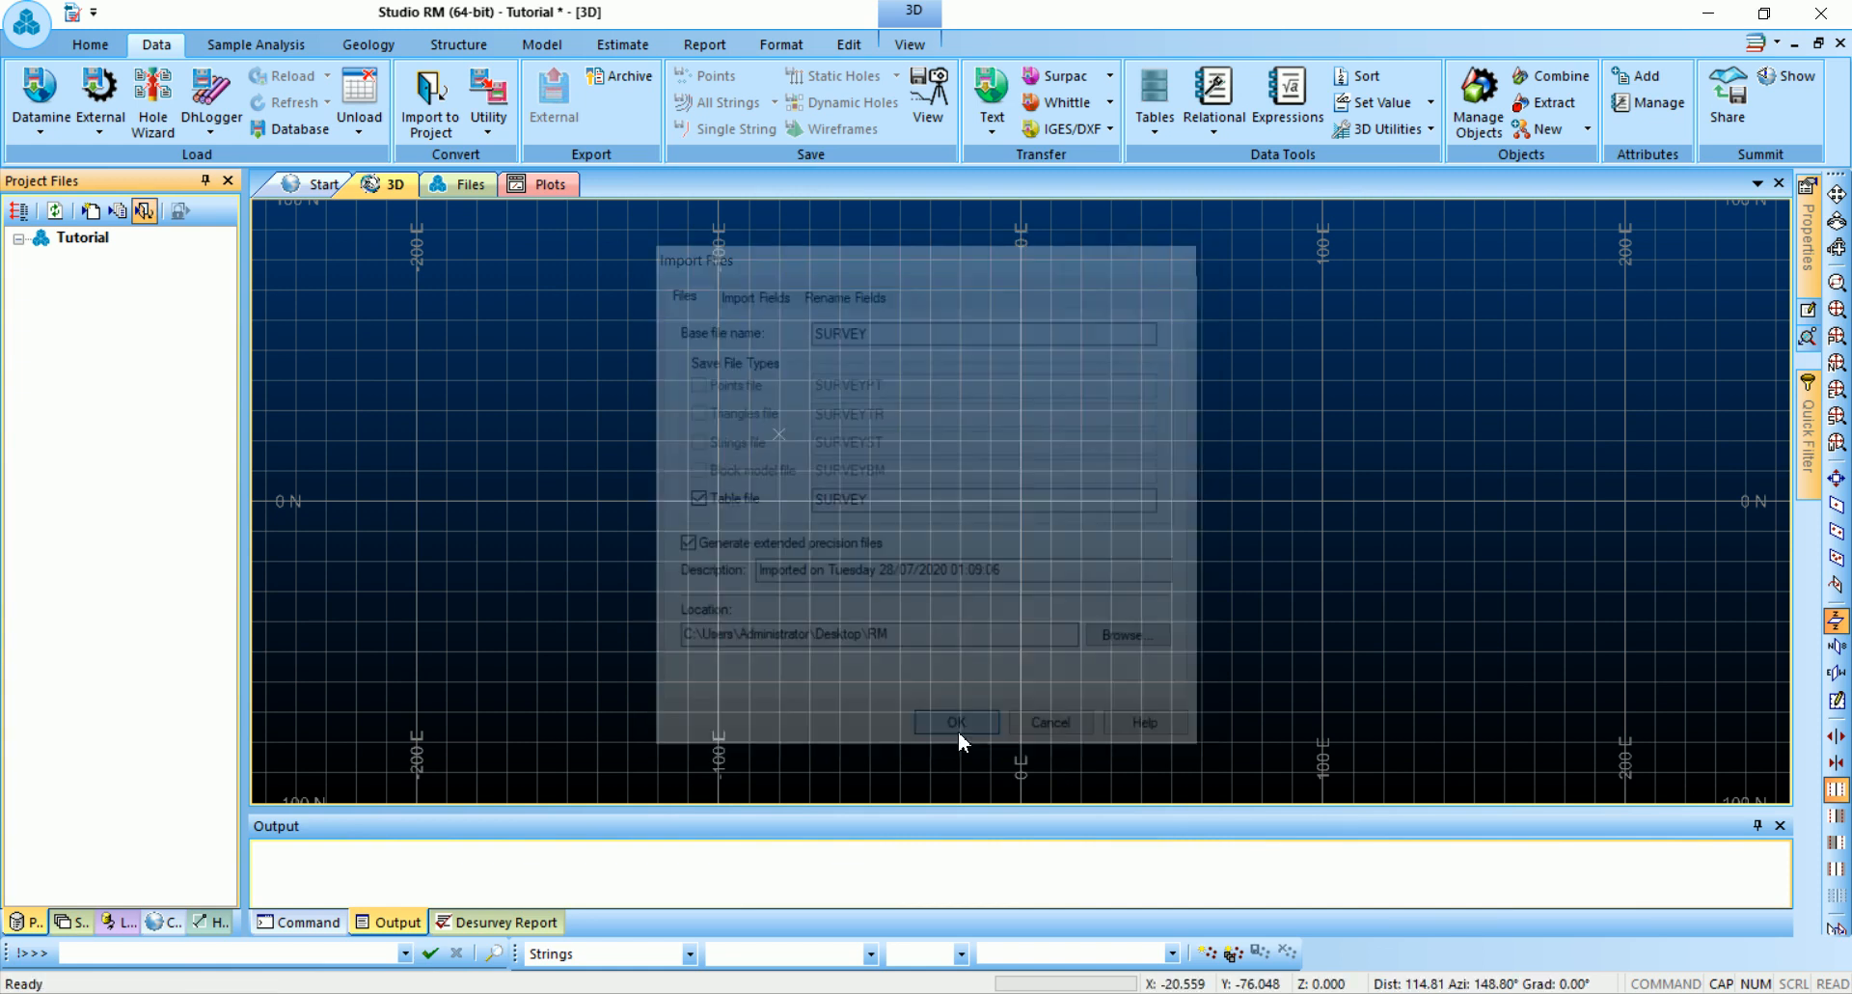
Start a further Text import of type Tables and open the Geology file from the Data folder
{"action": "left_click", "coordinate": [144, 210]}
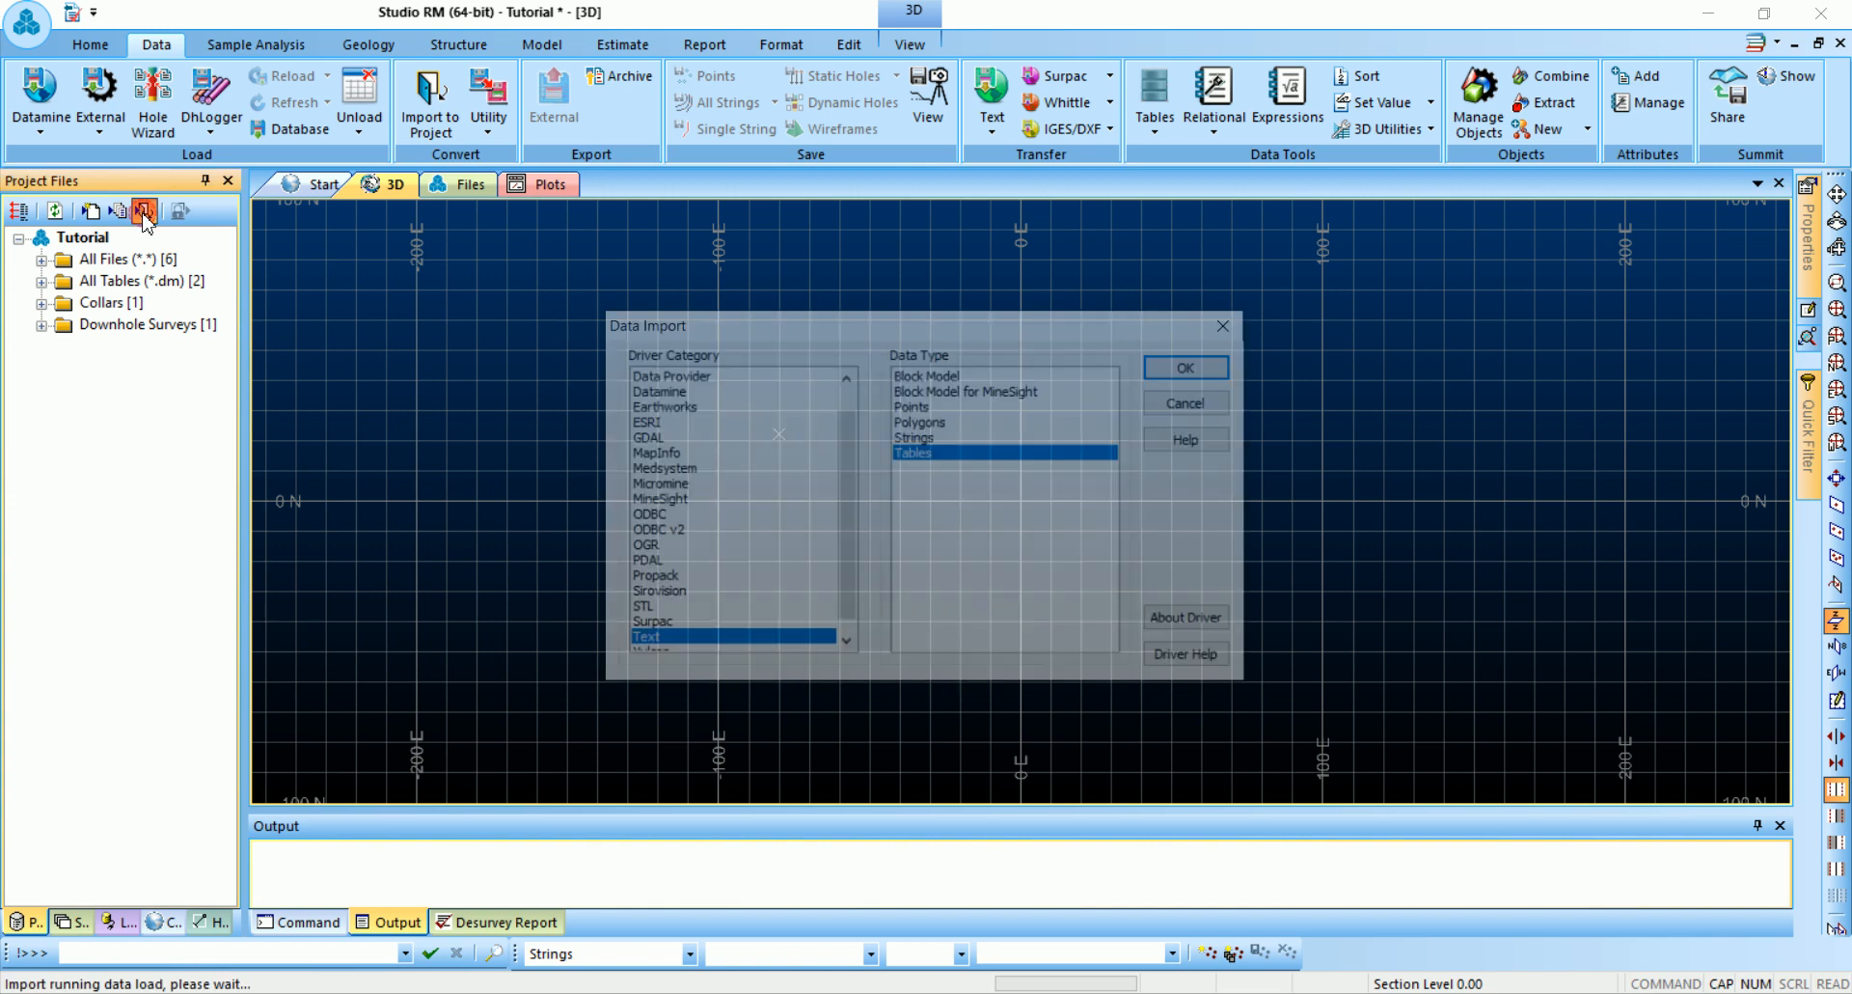
{"action": "left_click", "coordinate": [1191, 366]}
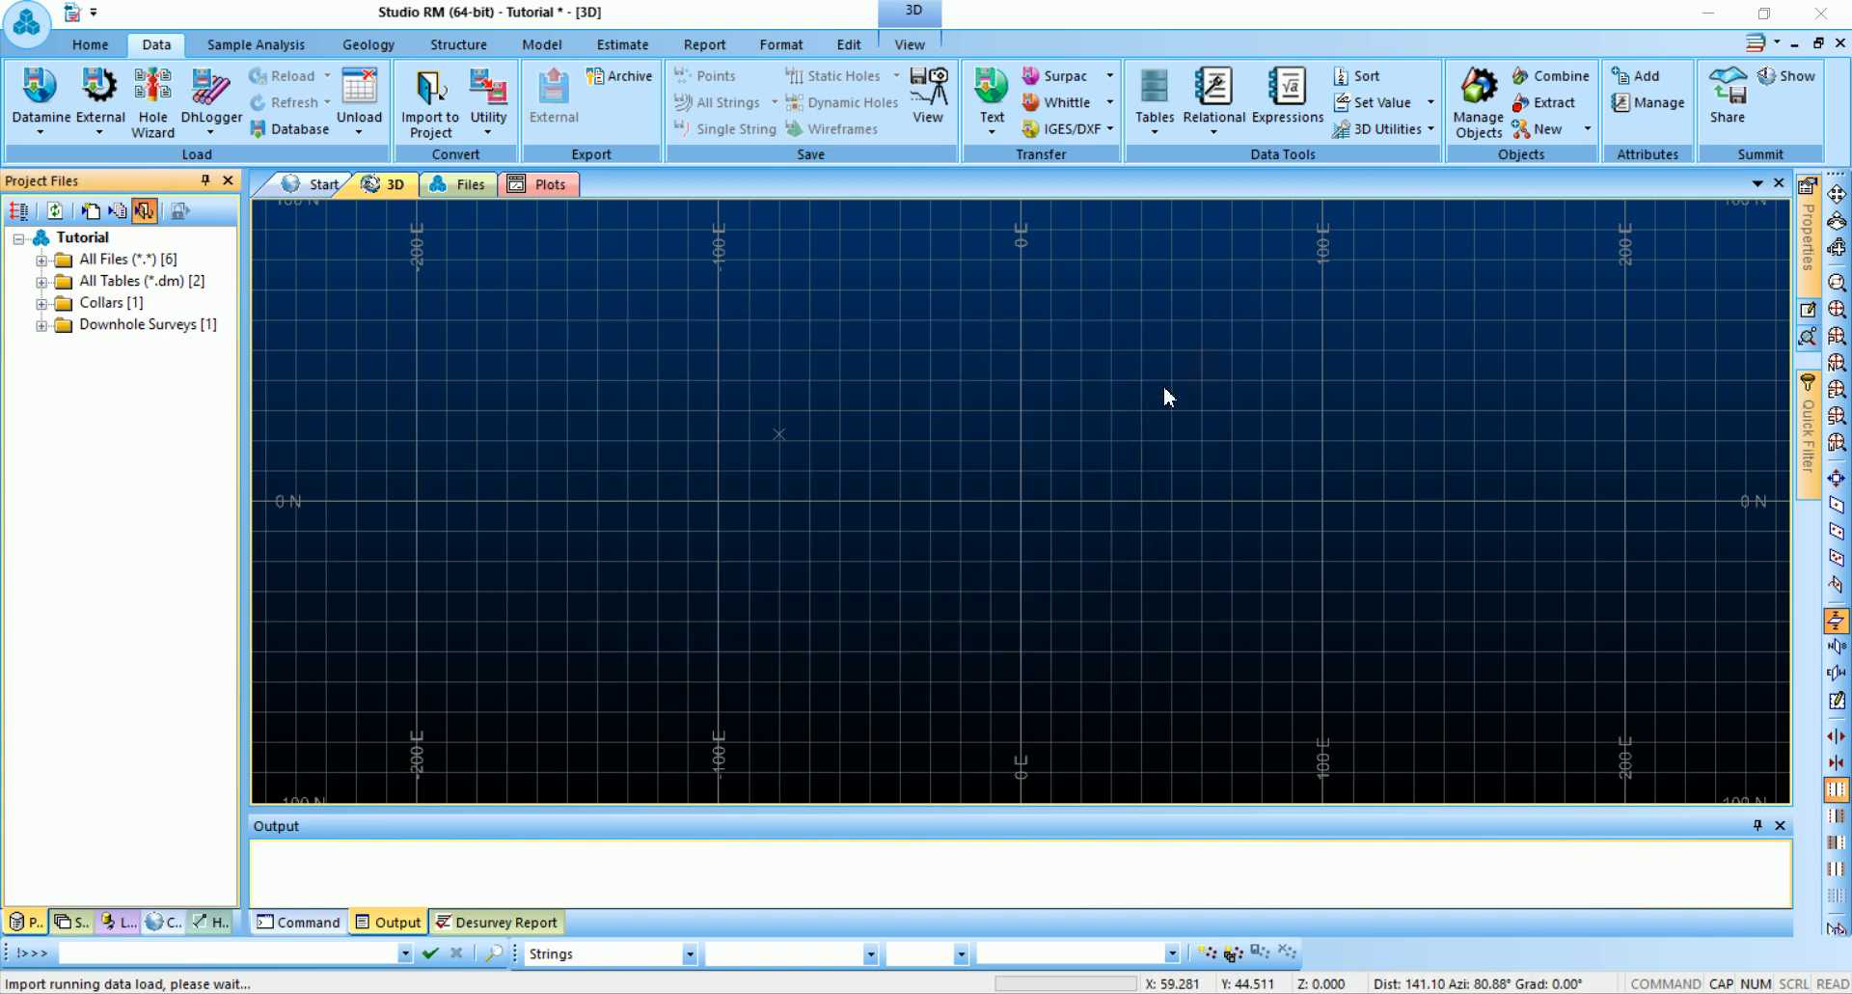
{"action": "left_click", "coordinate": [787, 421]}
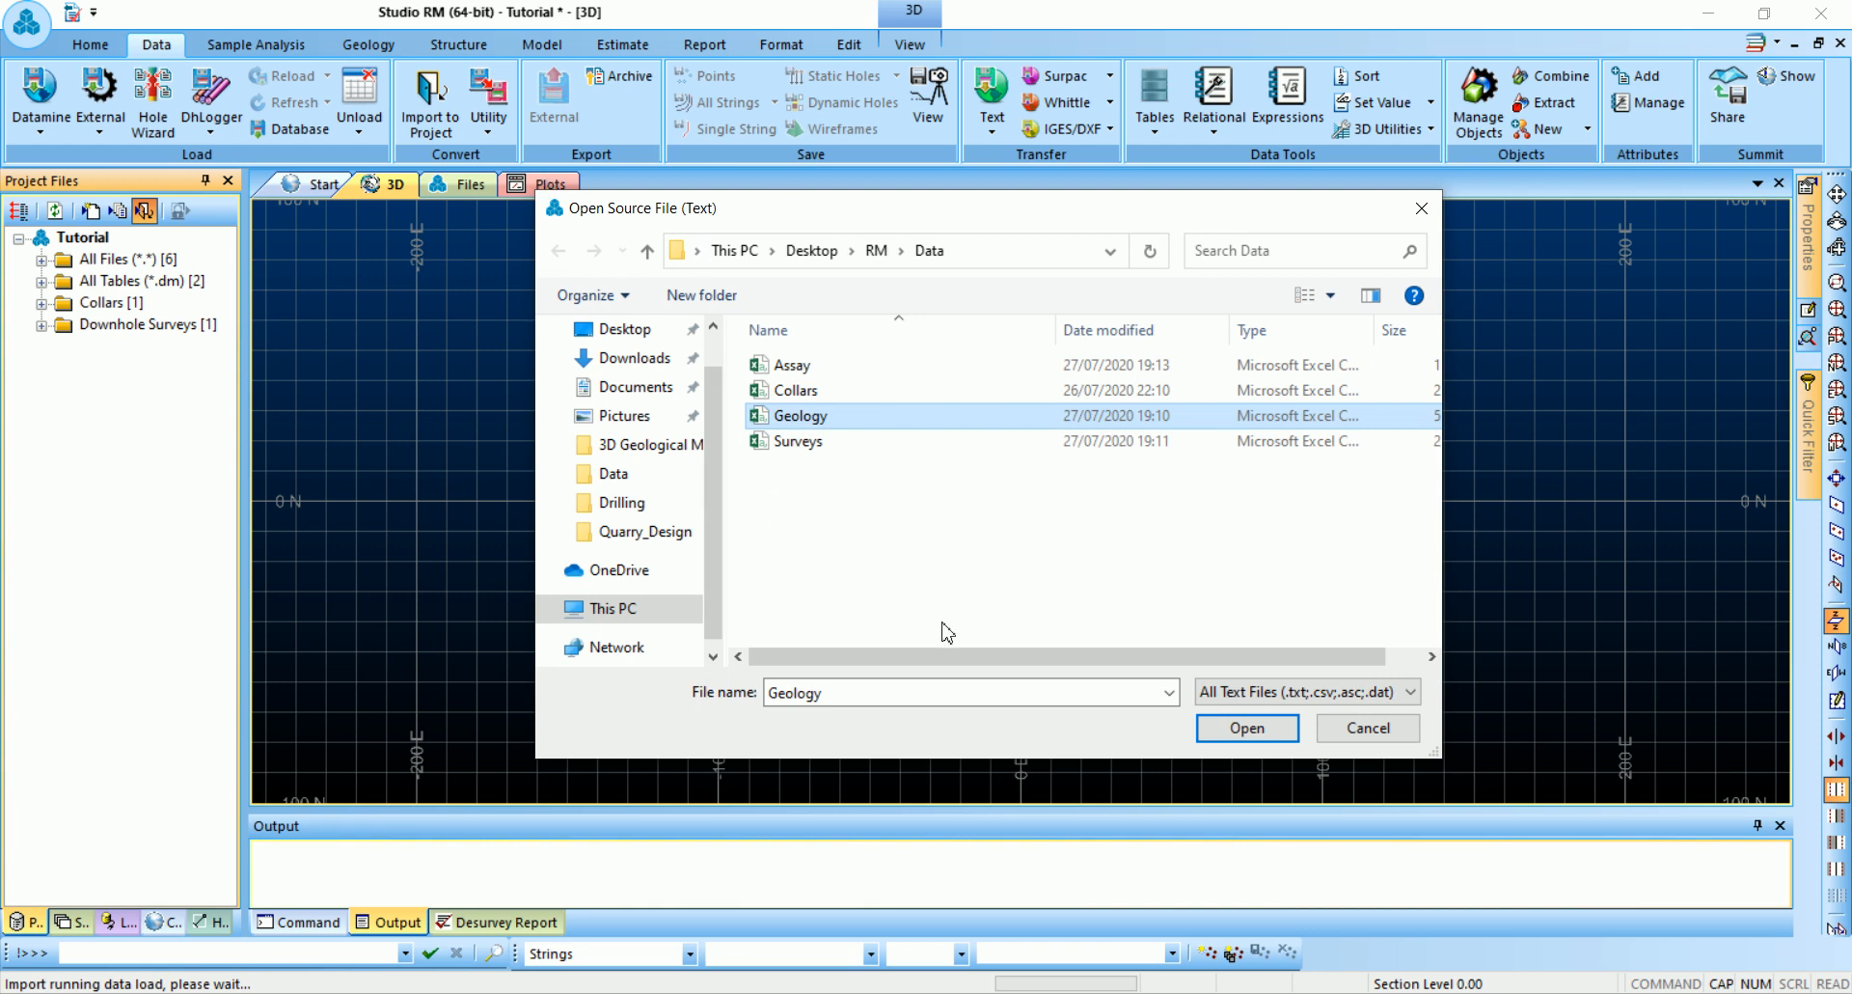
{"action": "left_click", "coordinate": [803, 441]}
{"action": "left_click", "coordinate": [803, 414]}
{"action": "left_click", "coordinate": [1267, 724]}
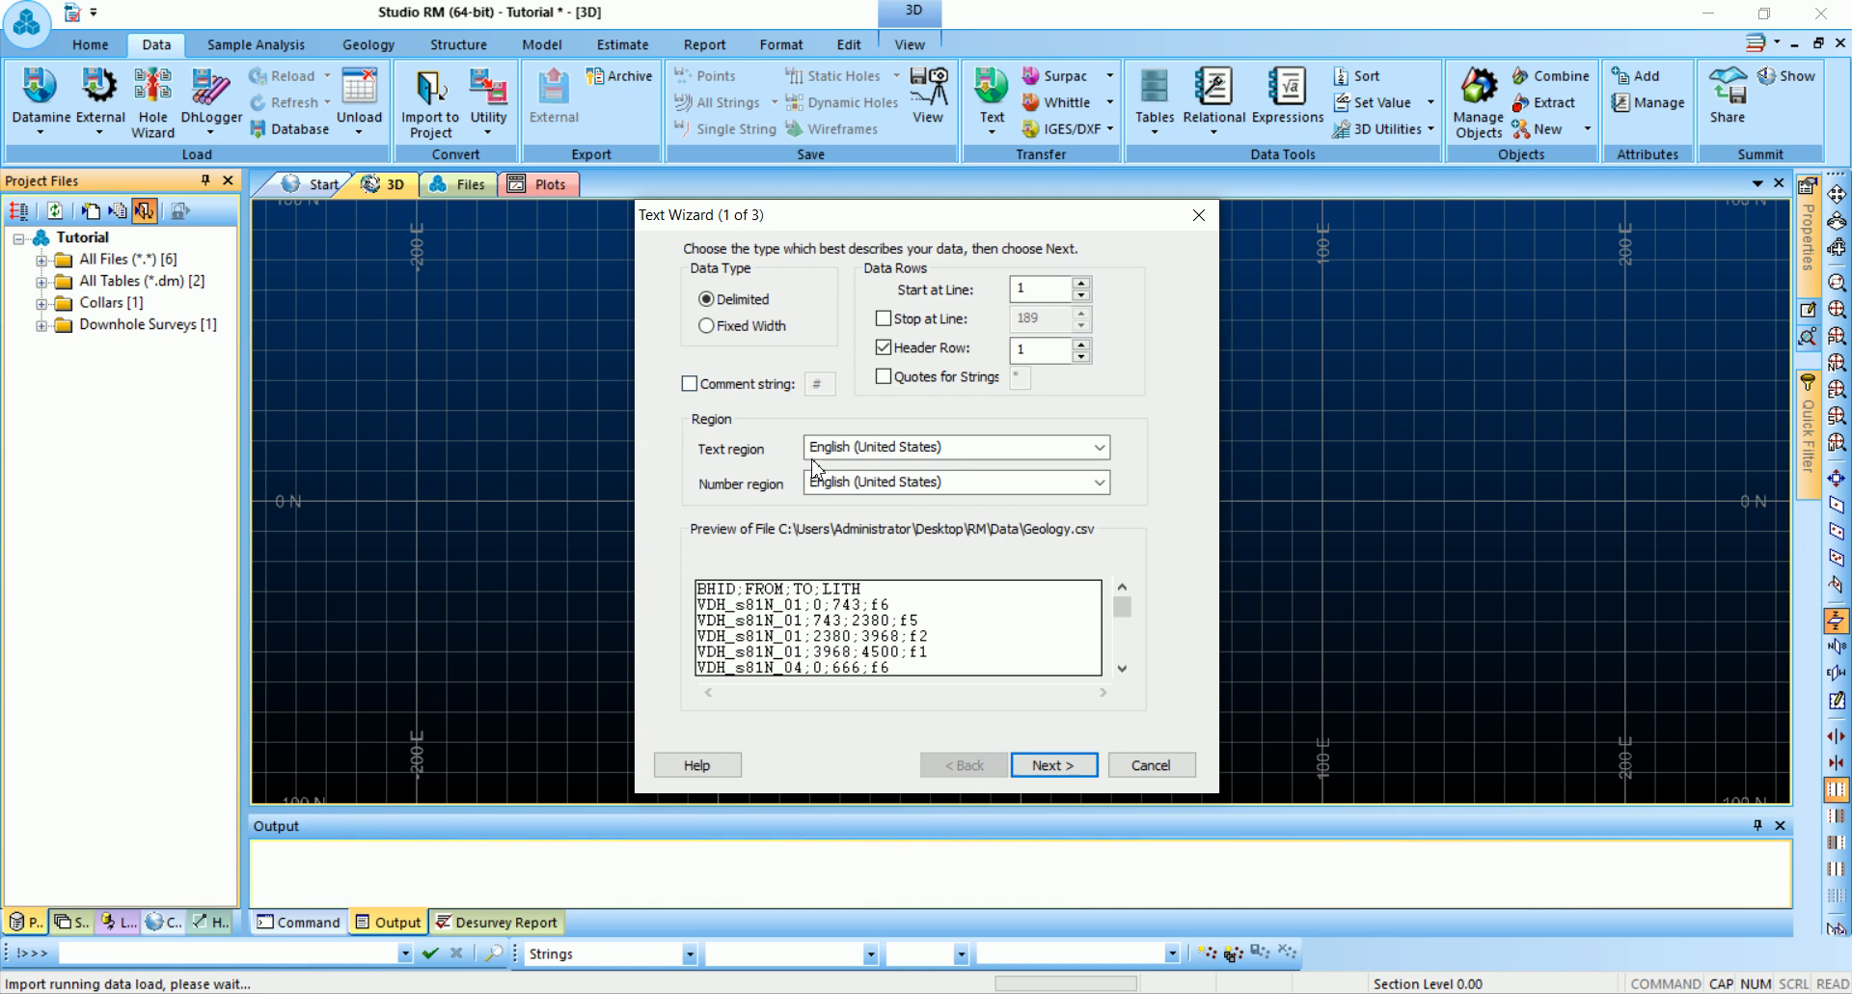
Accept header row 1, the semicolon delimiter and the column formats for the geology data, and save it as a table file named GEOLOGY
{"action": "left_click", "coordinate": [1054, 764]}
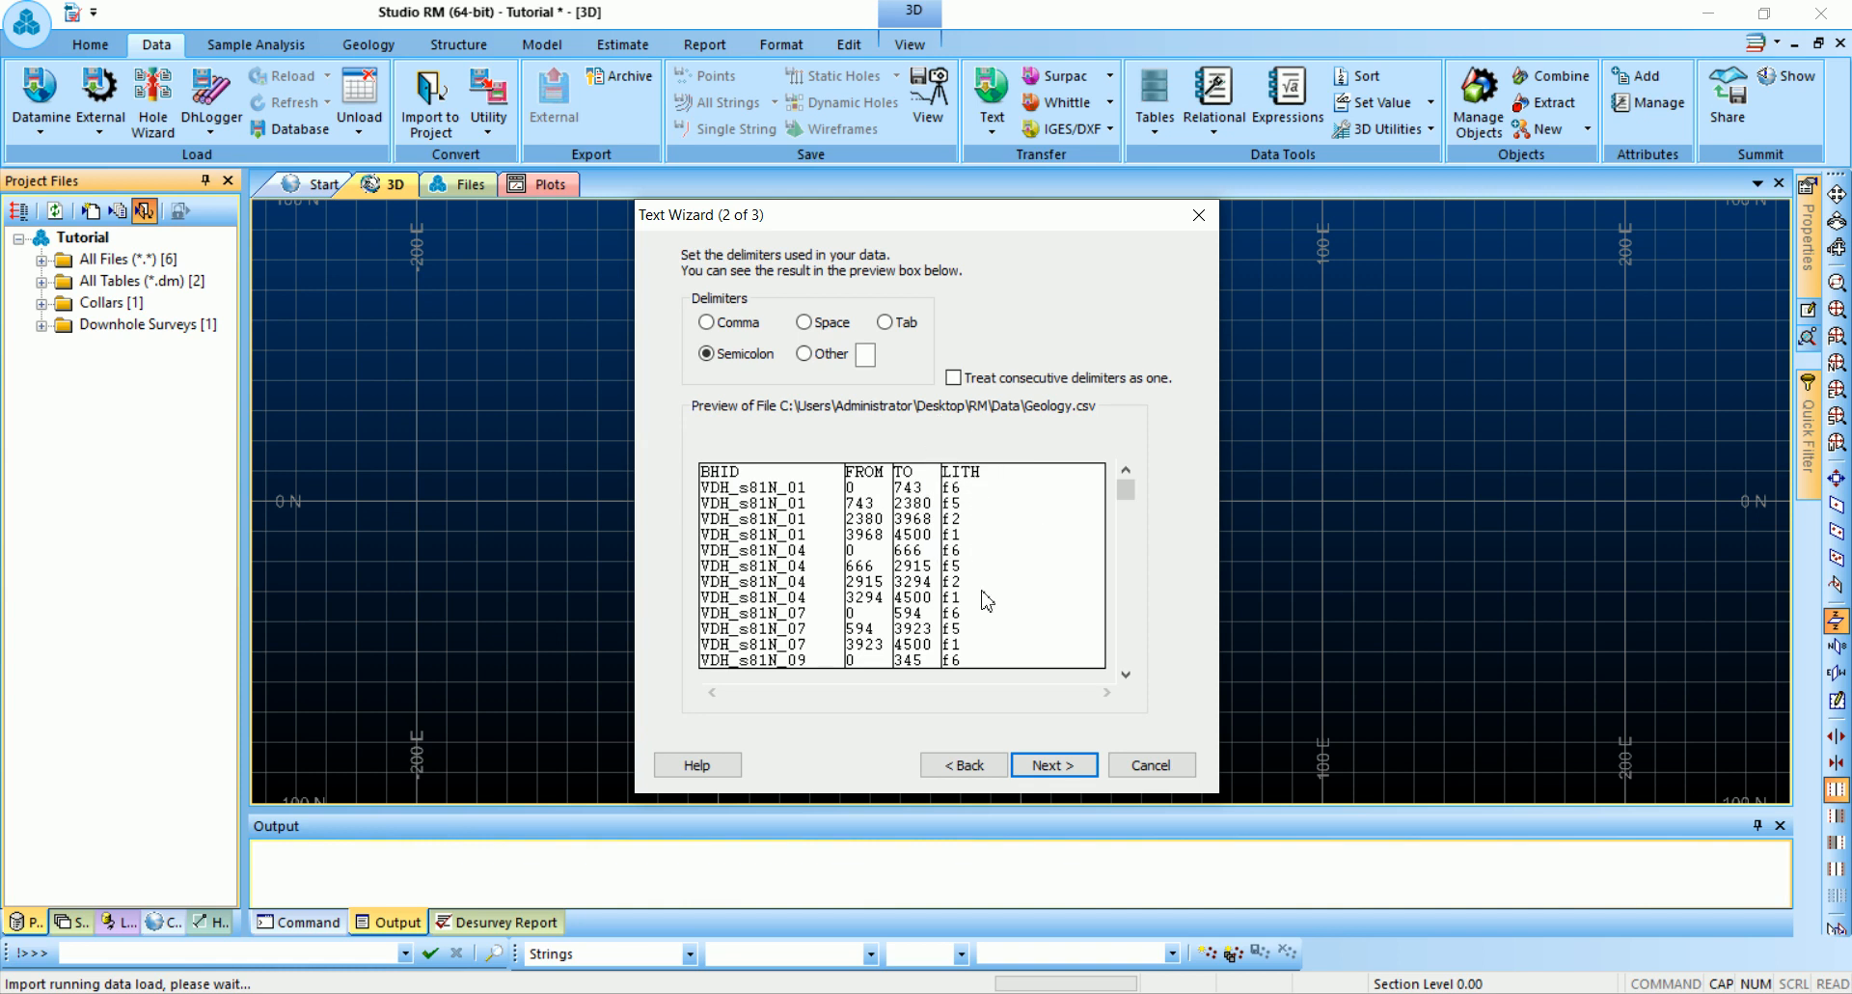
{"action": "left_click", "coordinate": [1054, 764]}
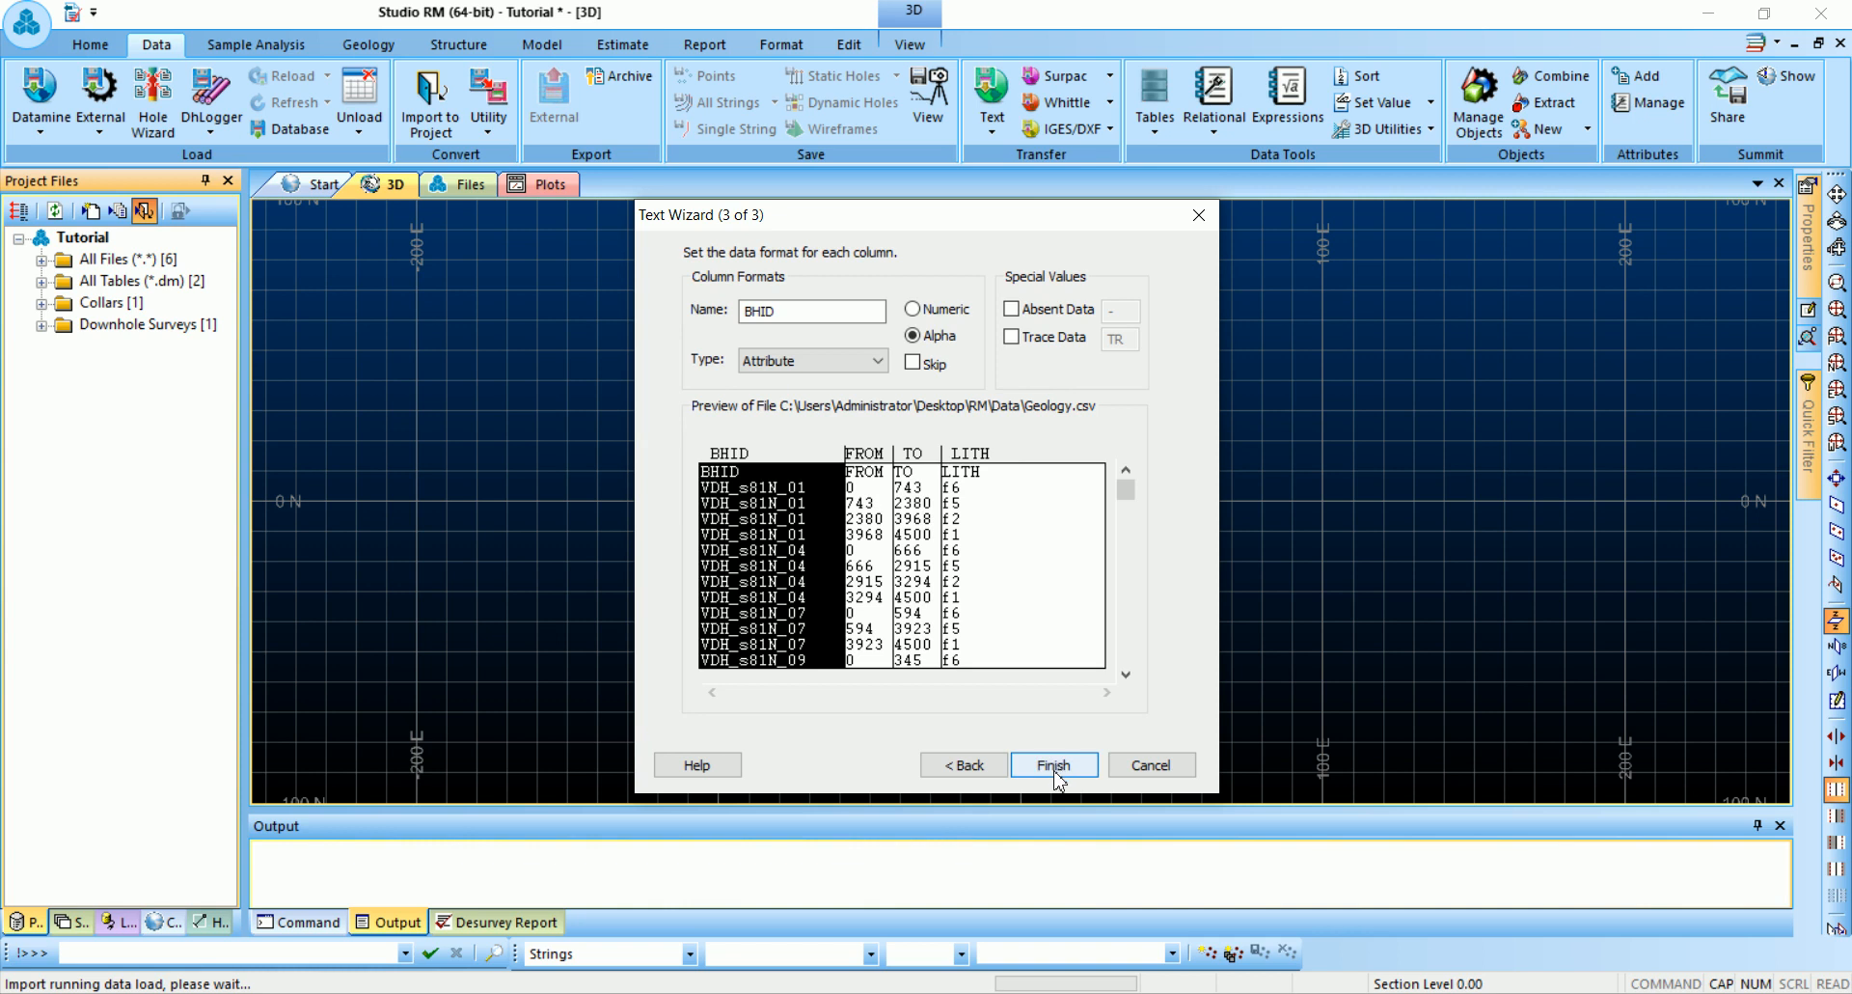
{"action": "left_click", "coordinate": [1054, 767]}
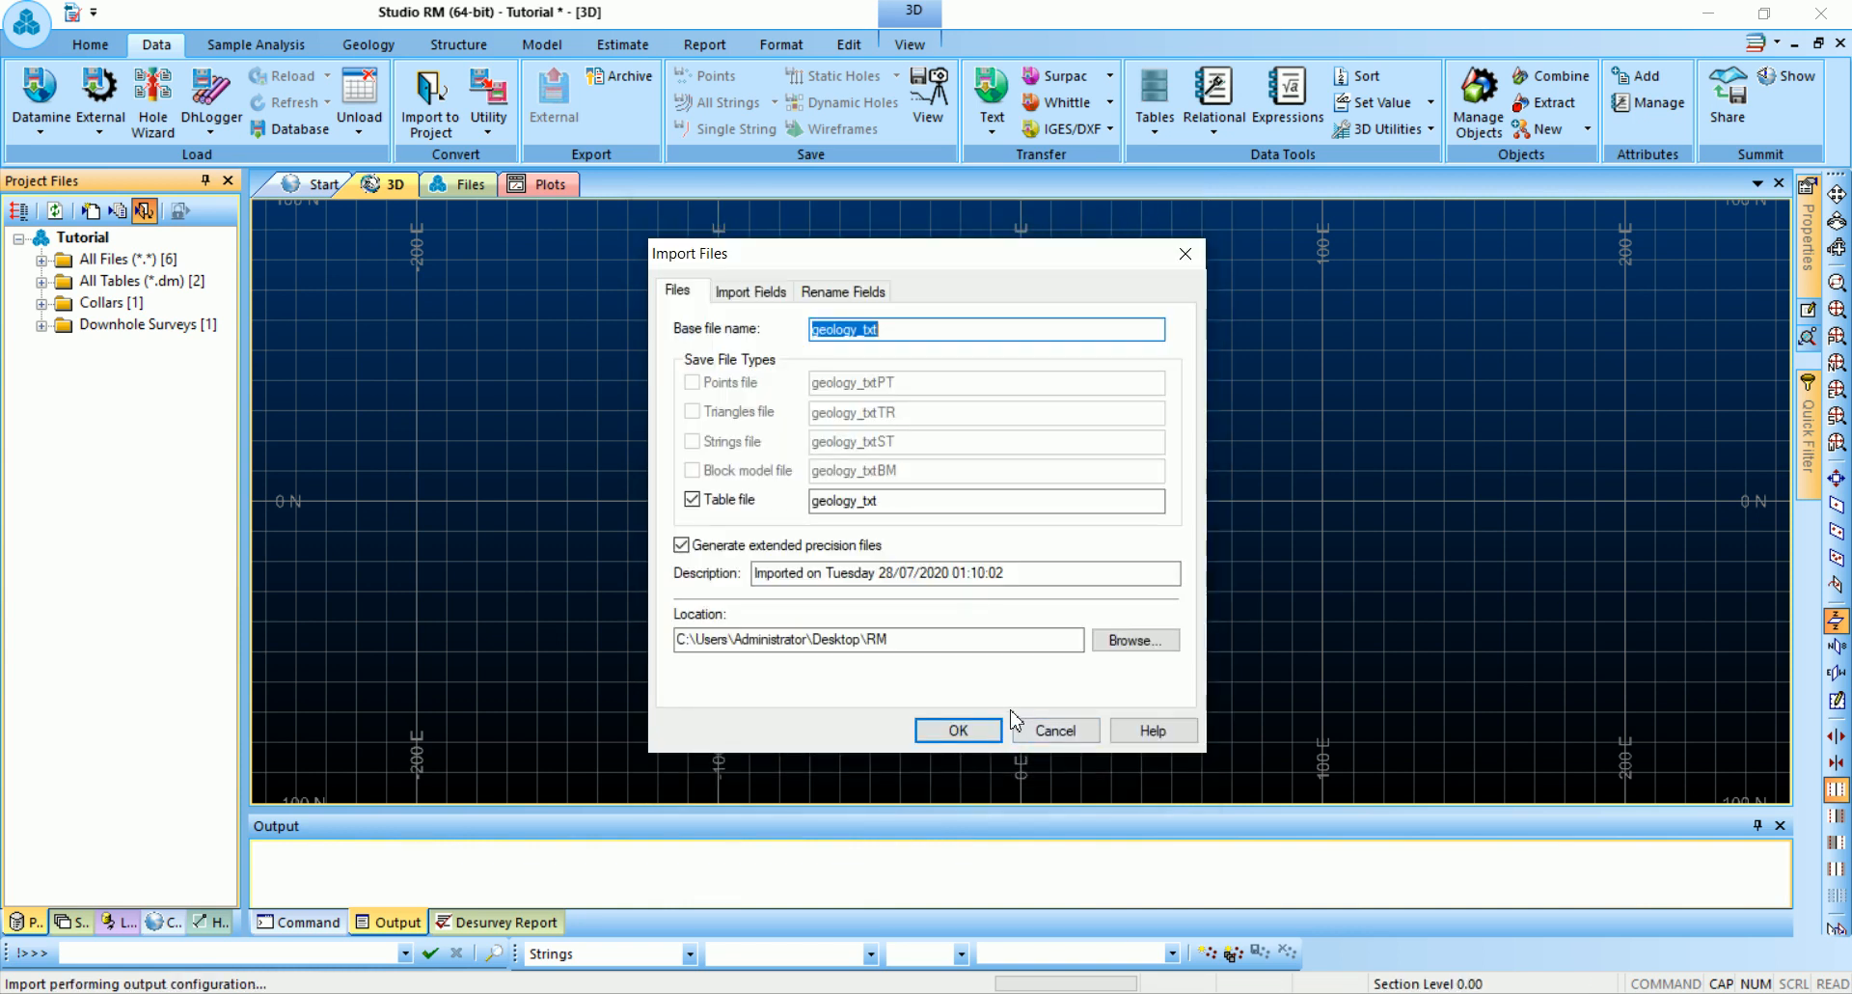
{"action": "type", "text": "GEOLOGY"}
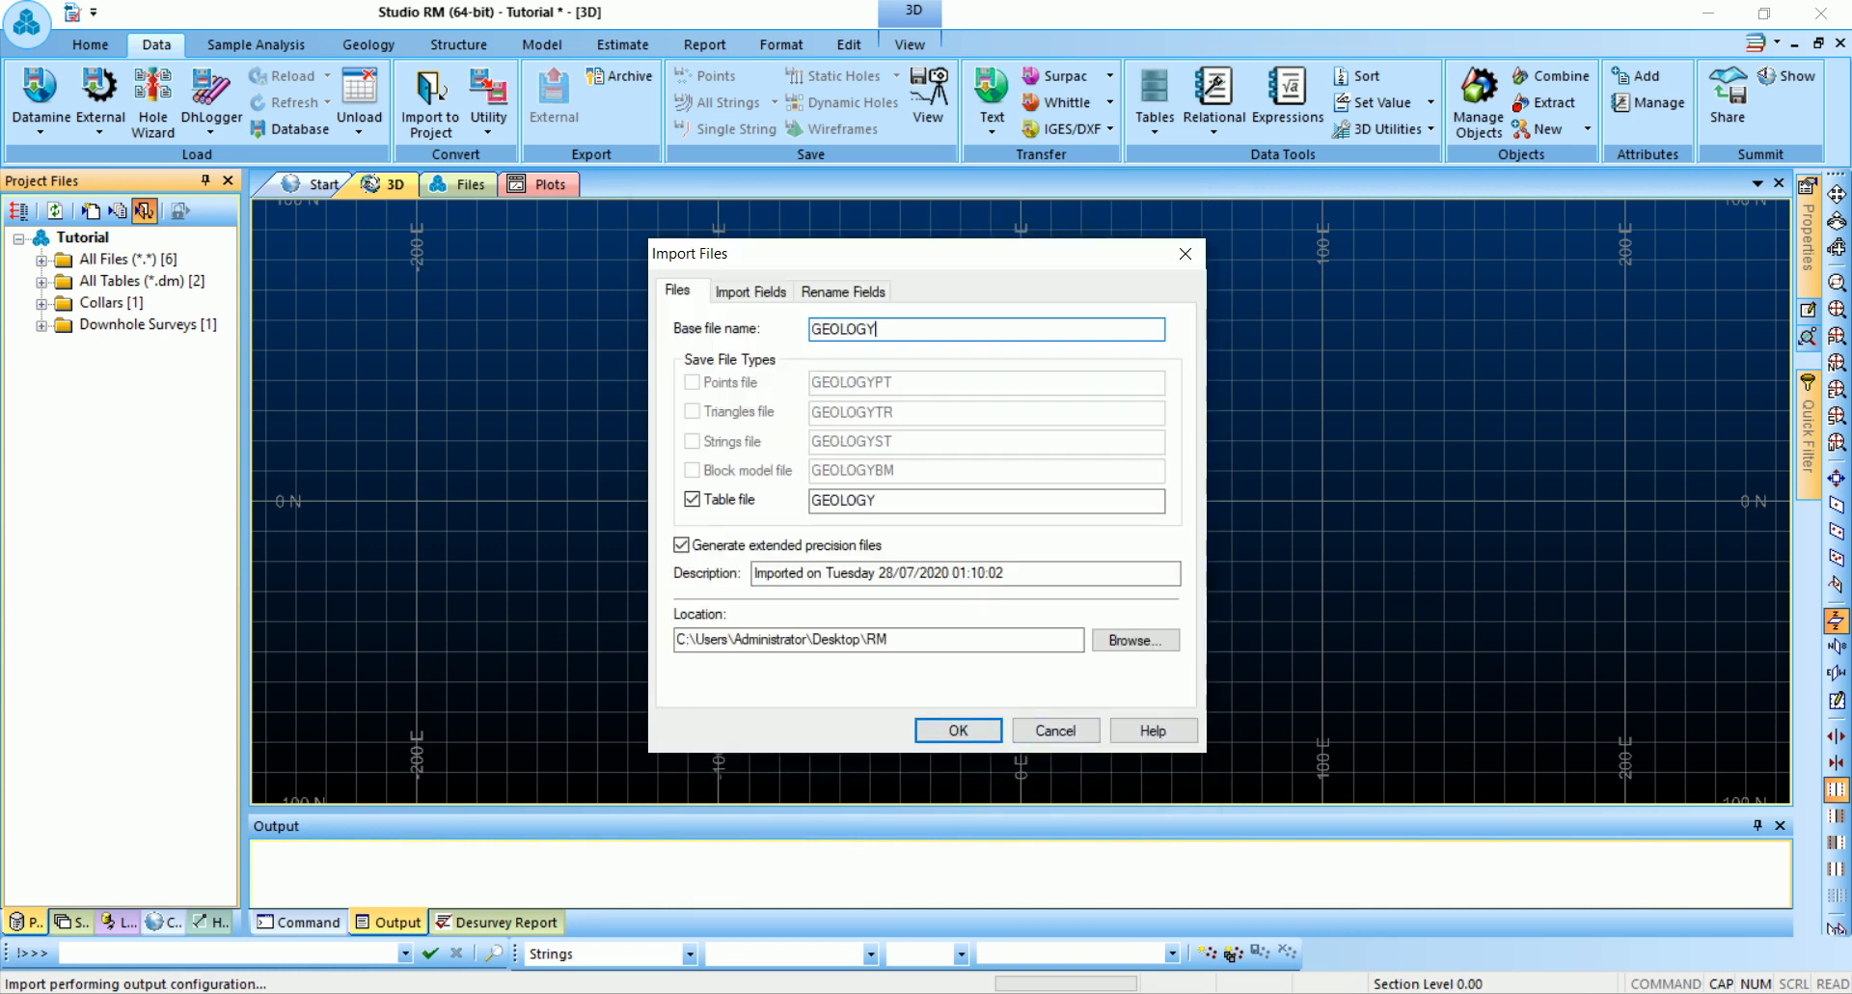
{"action": "left_click", "coordinate": [950, 728]}
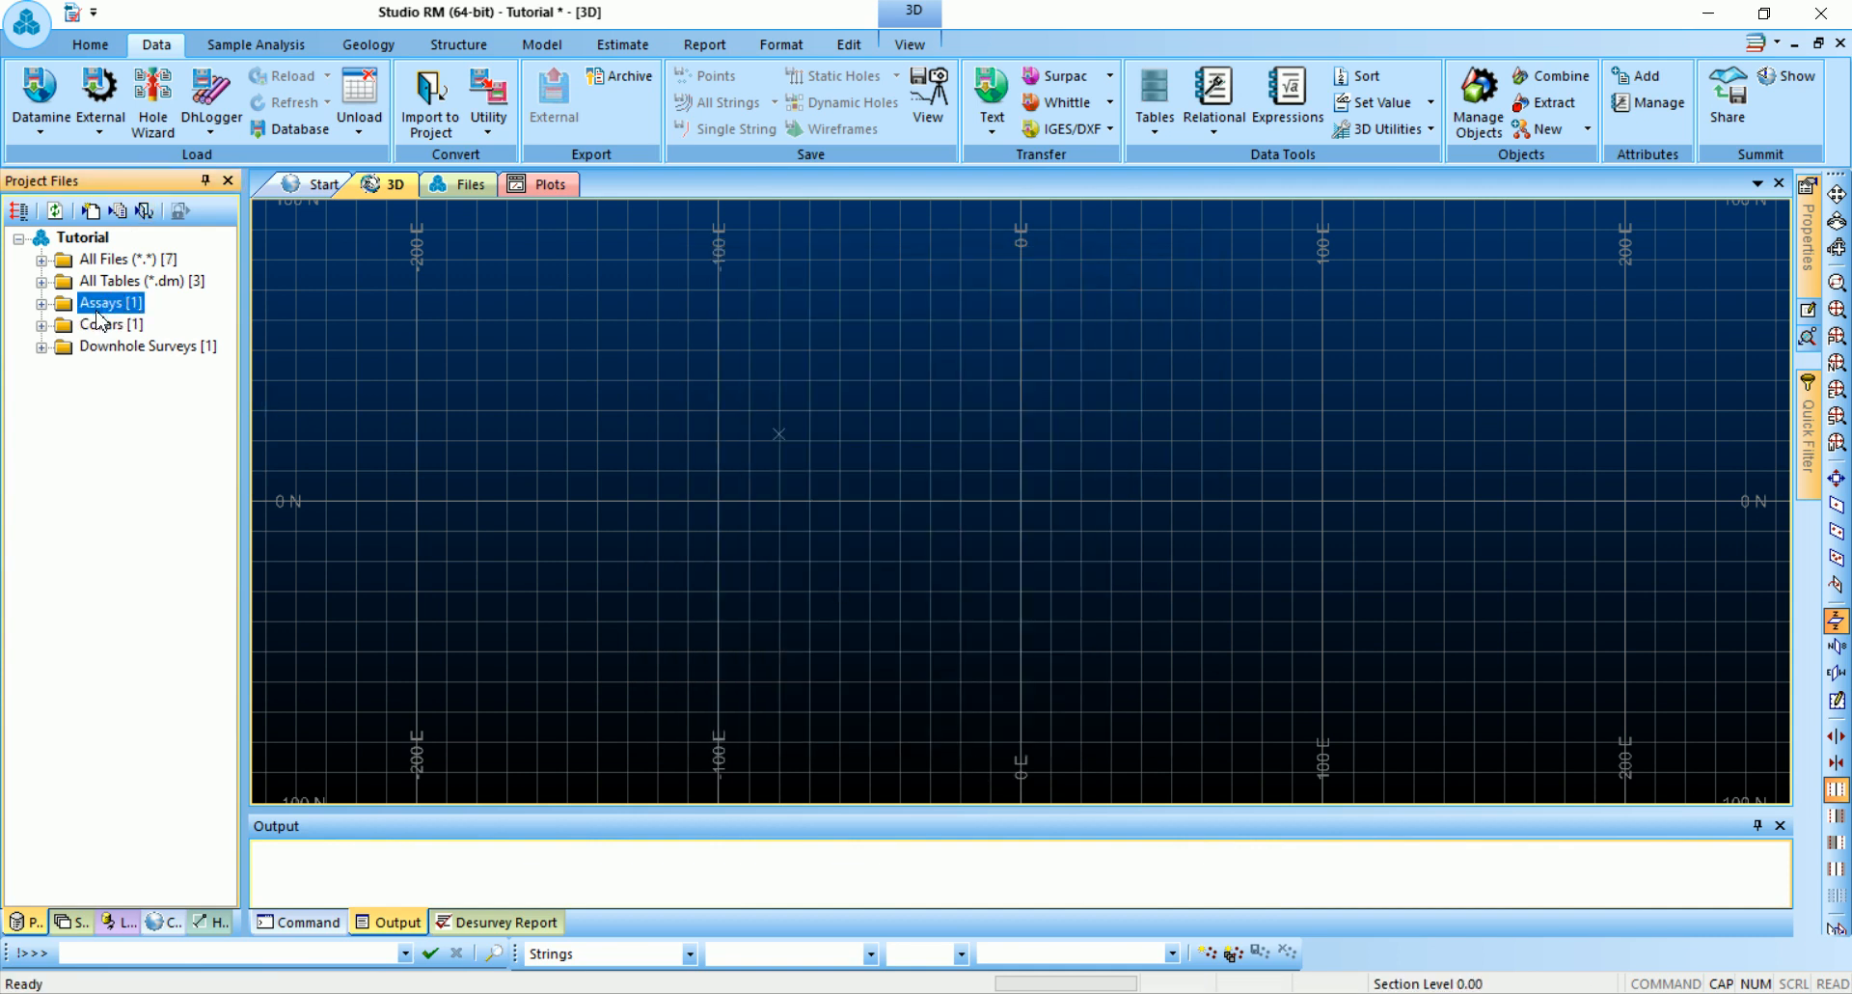
Check which tables are stored in the project's Assays, Collars and Downhole Surveys folders
{"action": "left_click", "coordinate": [40, 302]}
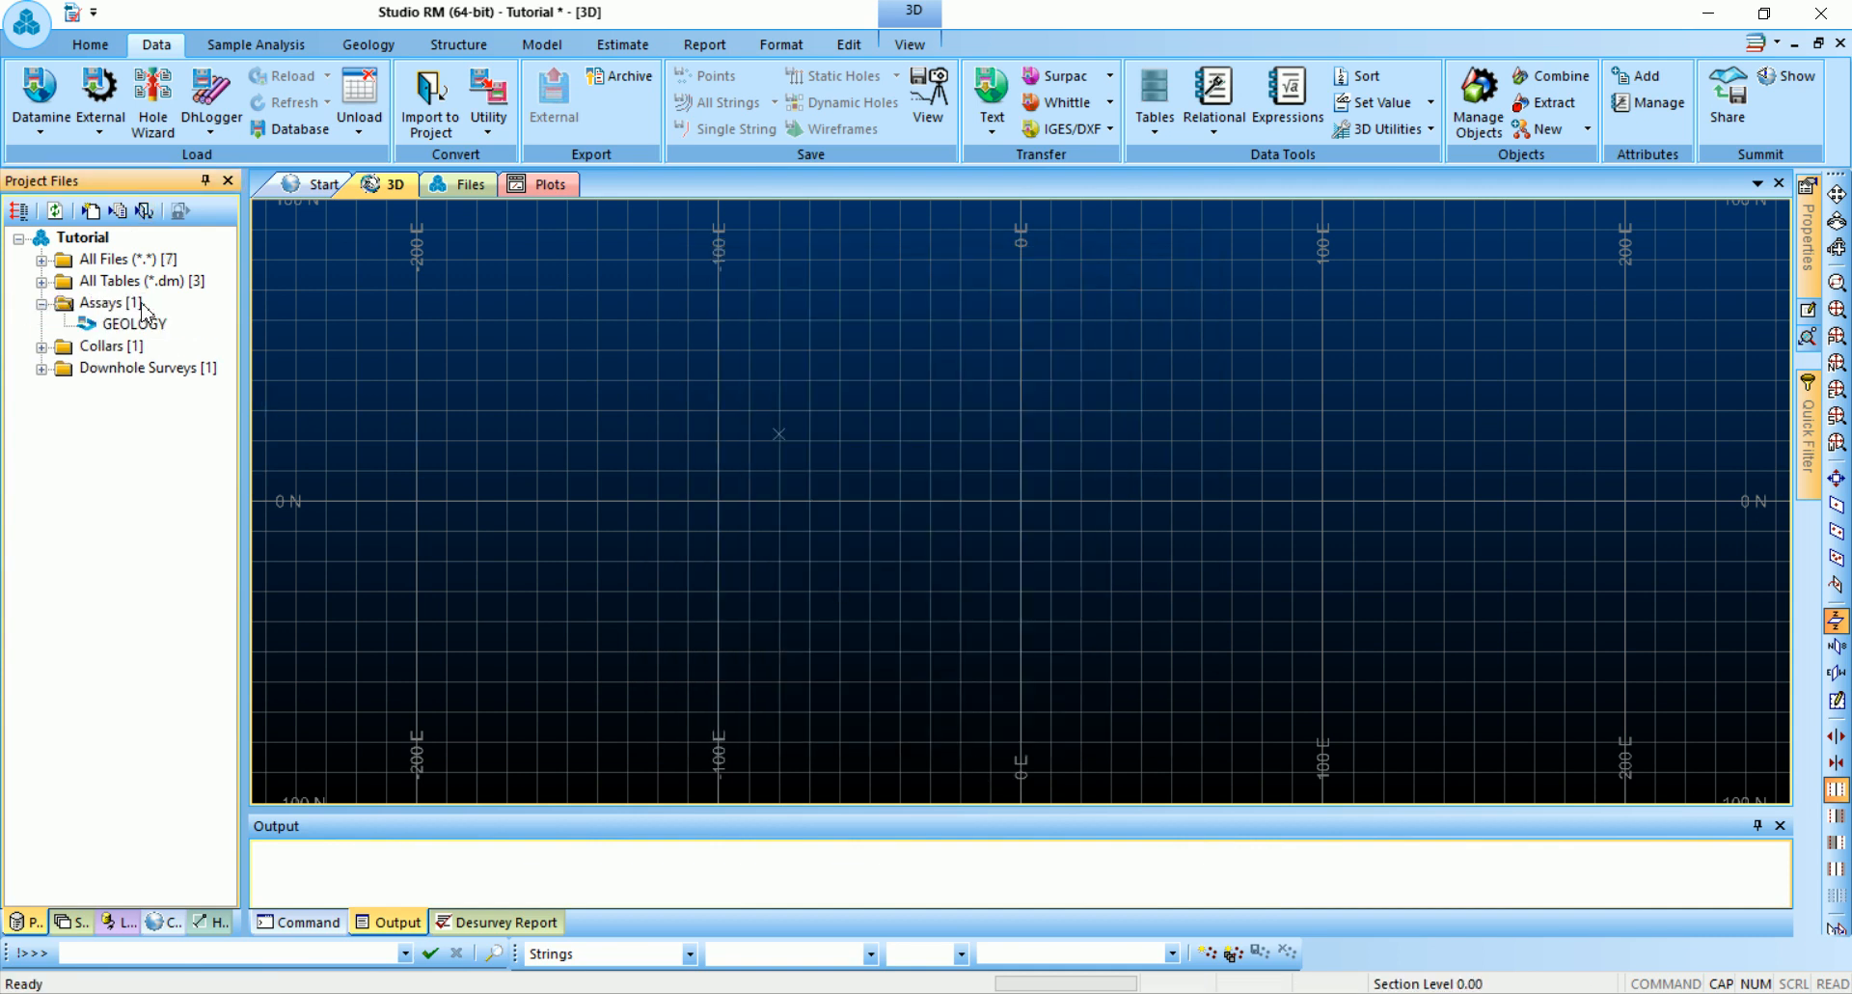
{"action": "left_click", "coordinate": [41, 303]}
{"action": "left_click", "coordinate": [40, 325]}
{"action": "left_click", "coordinate": [41, 325]}
{"action": "left_click", "coordinate": [40, 346]}
{"action": "left_click", "coordinate": [41, 346]}
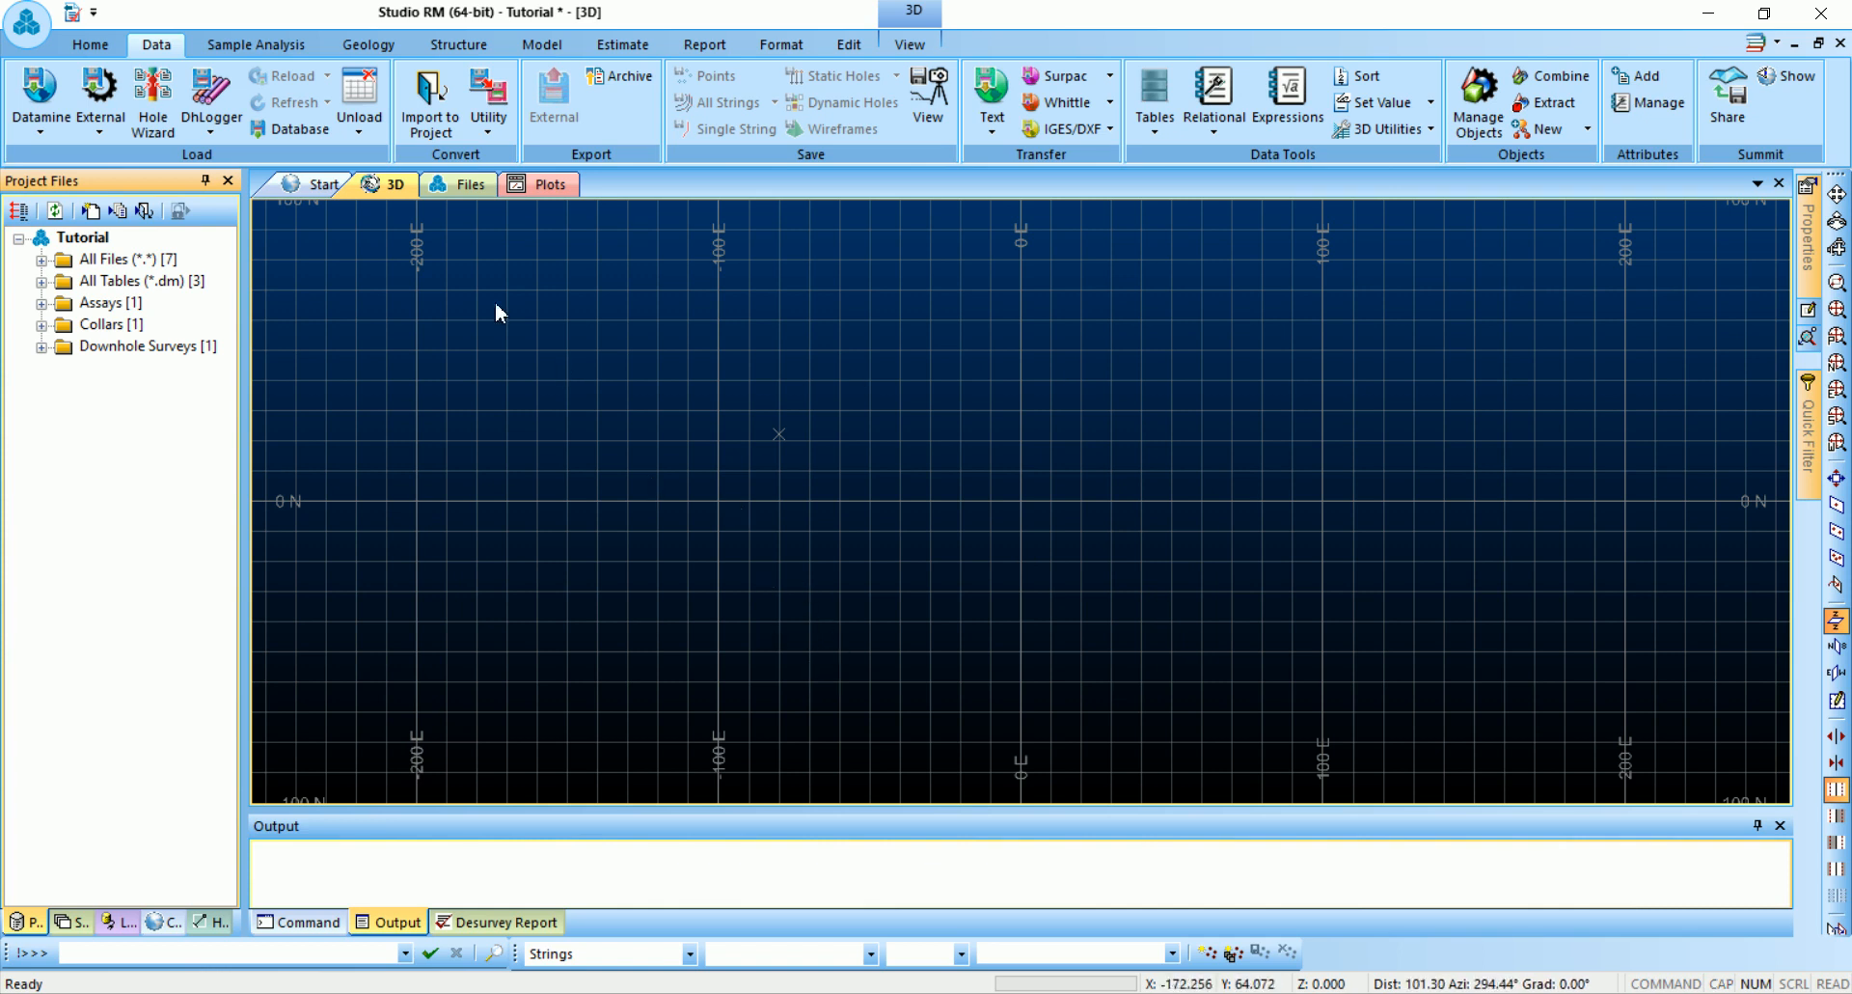
Open the COLLAR table from the project's Collars folder, review its hole IDs and collar coordinates, and close it again
{"action": "left_click", "coordinate": [256, 45]}
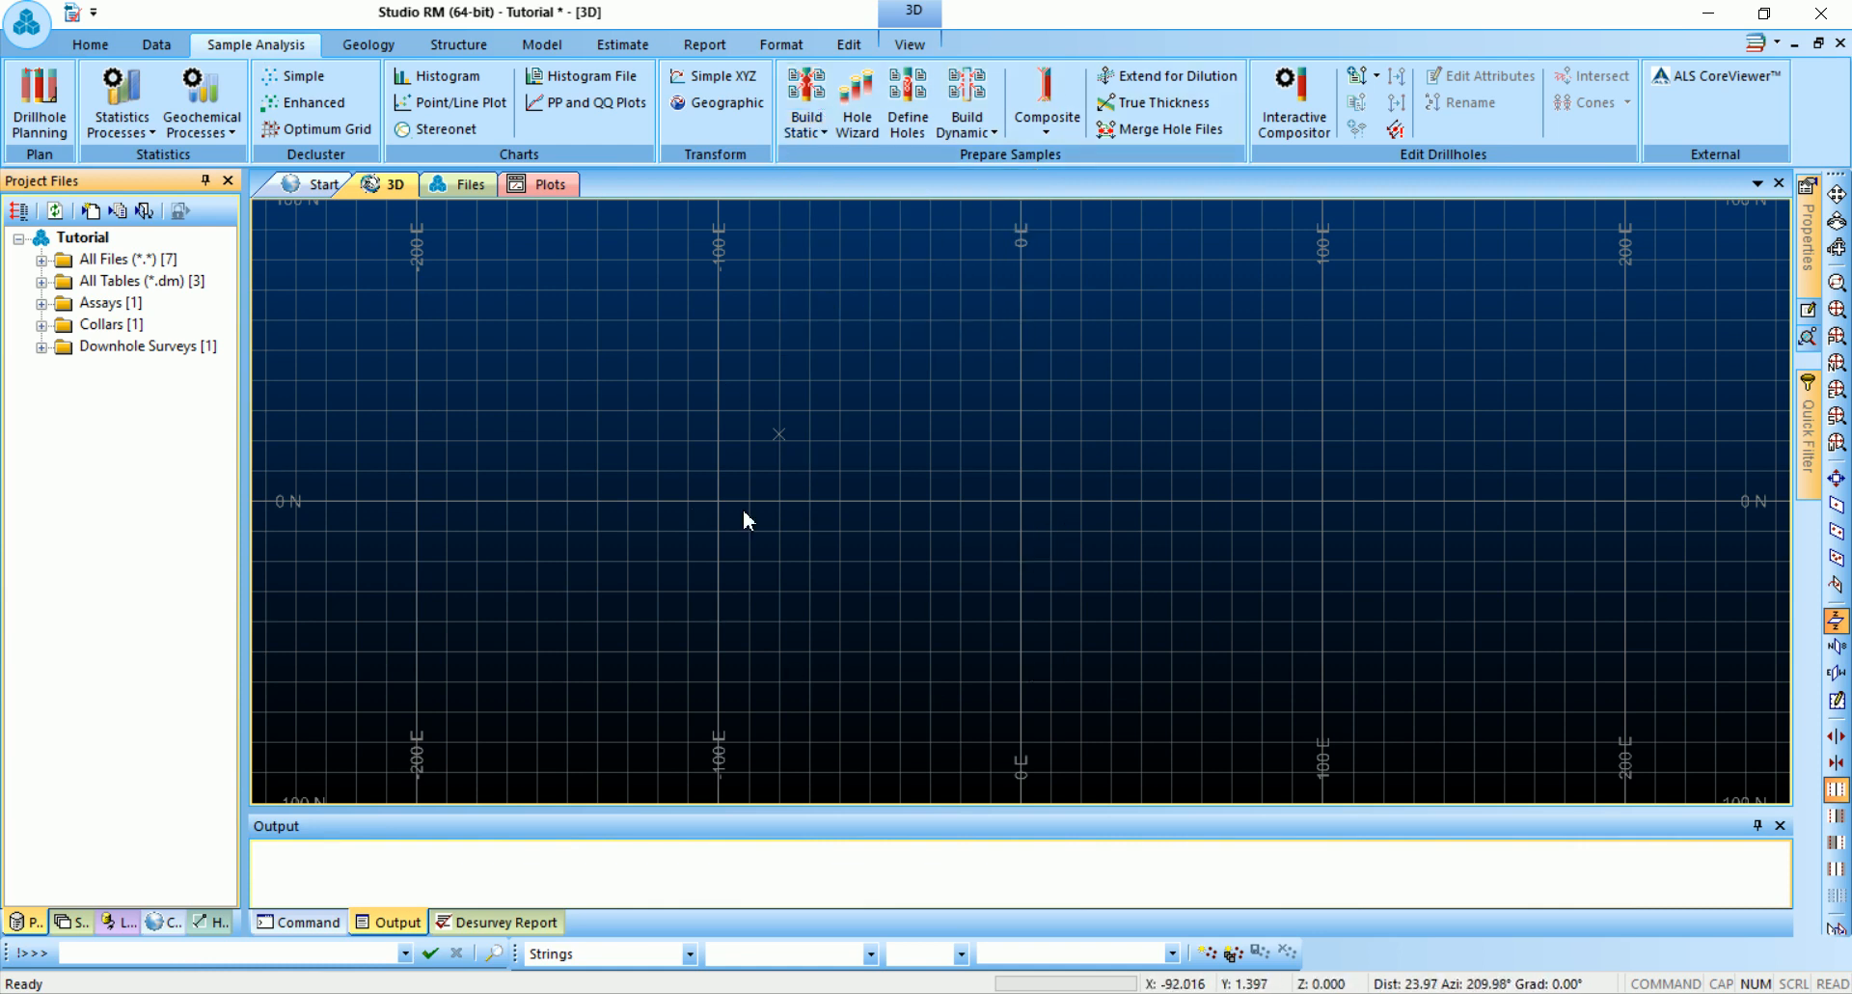
{"action": "left_click", "coordinate": [42, 324]}
{"action": "left_click", "coordinate": [124, 346]}
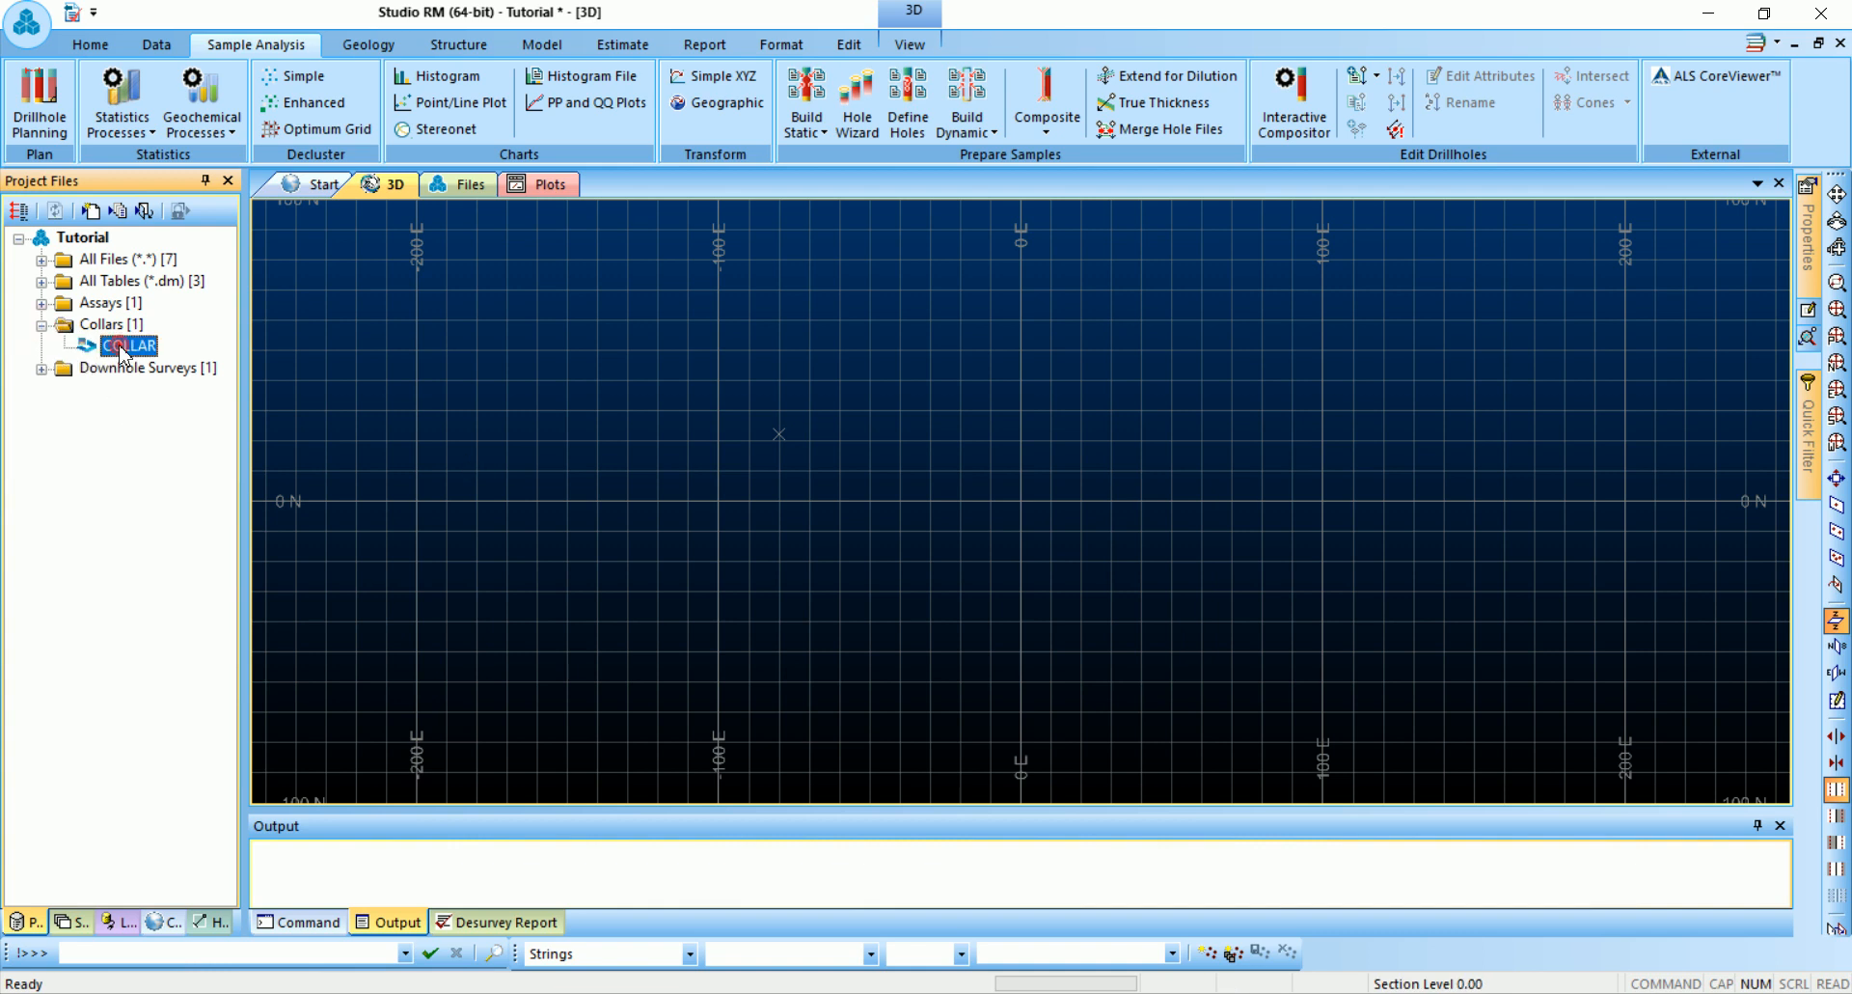
{"action": "double_click", "coordinate": [123, 349]}
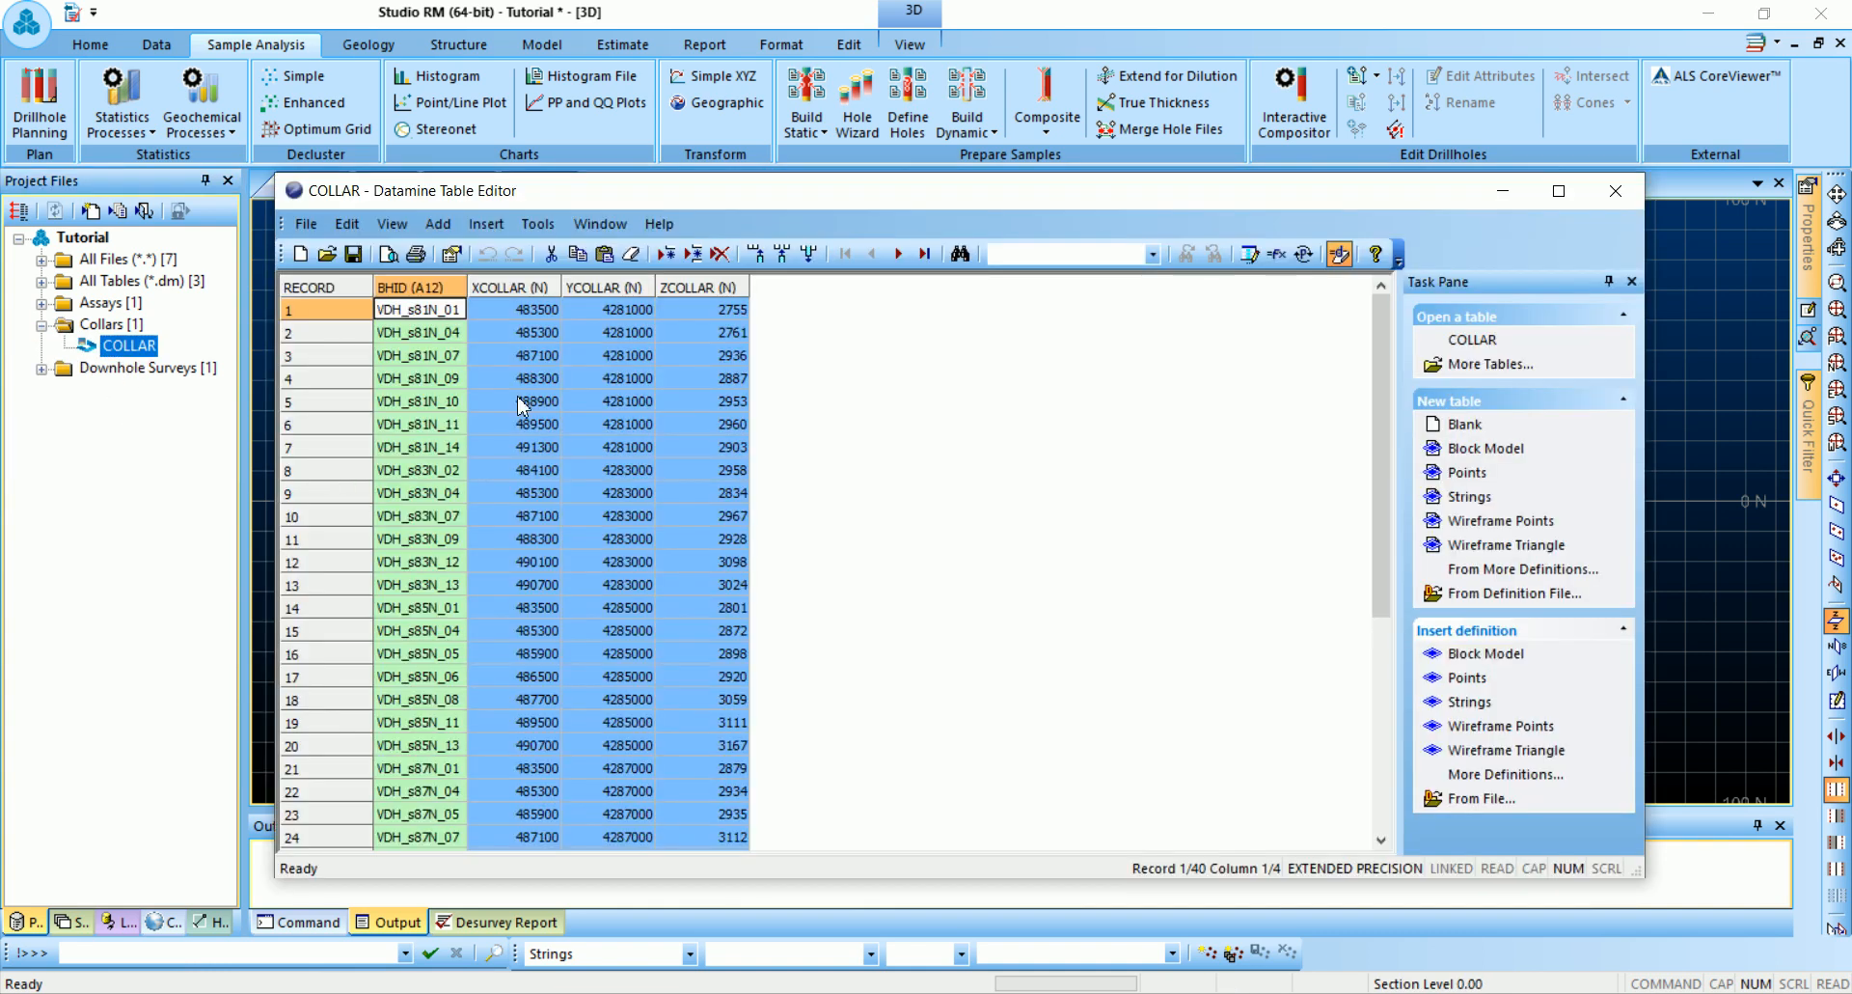
{"action": "left_click_drag", "start_coordinate": [706, 196], "coordinate": [784, 166]}
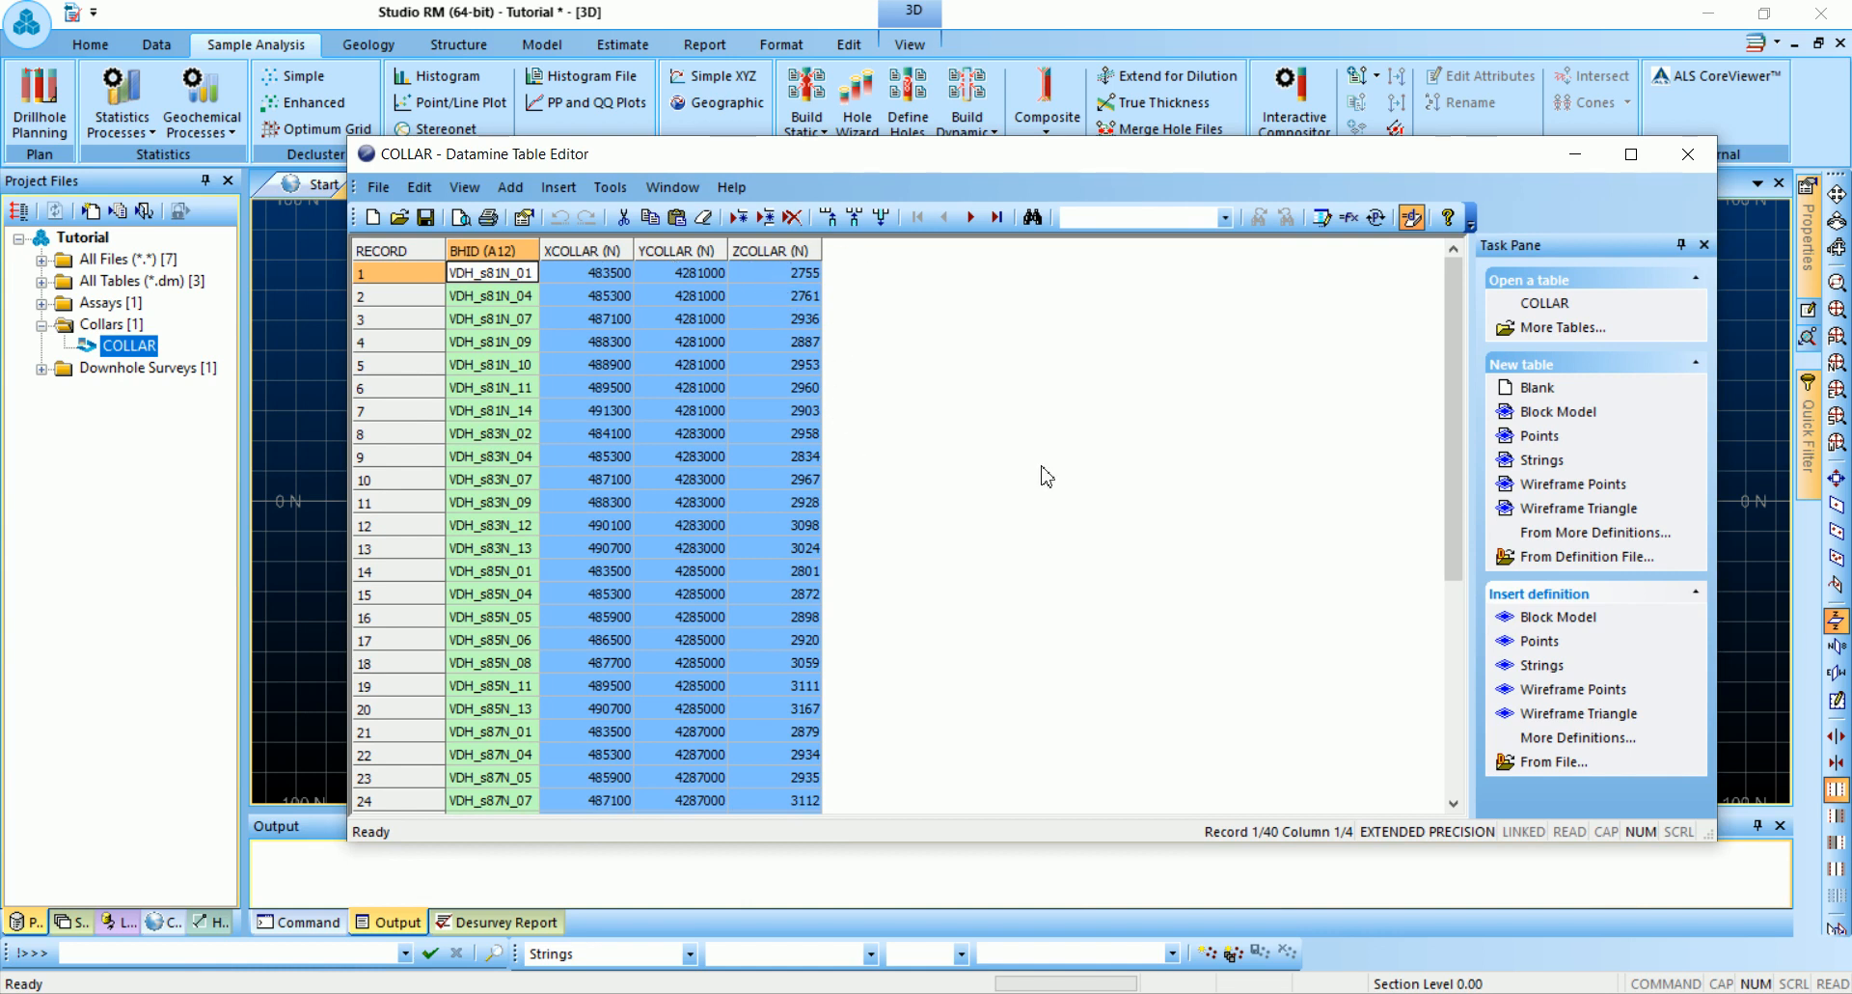
{"action": "left_click_drag", "start_coordinate": [789, 160], "coordinate": [803, 123]}
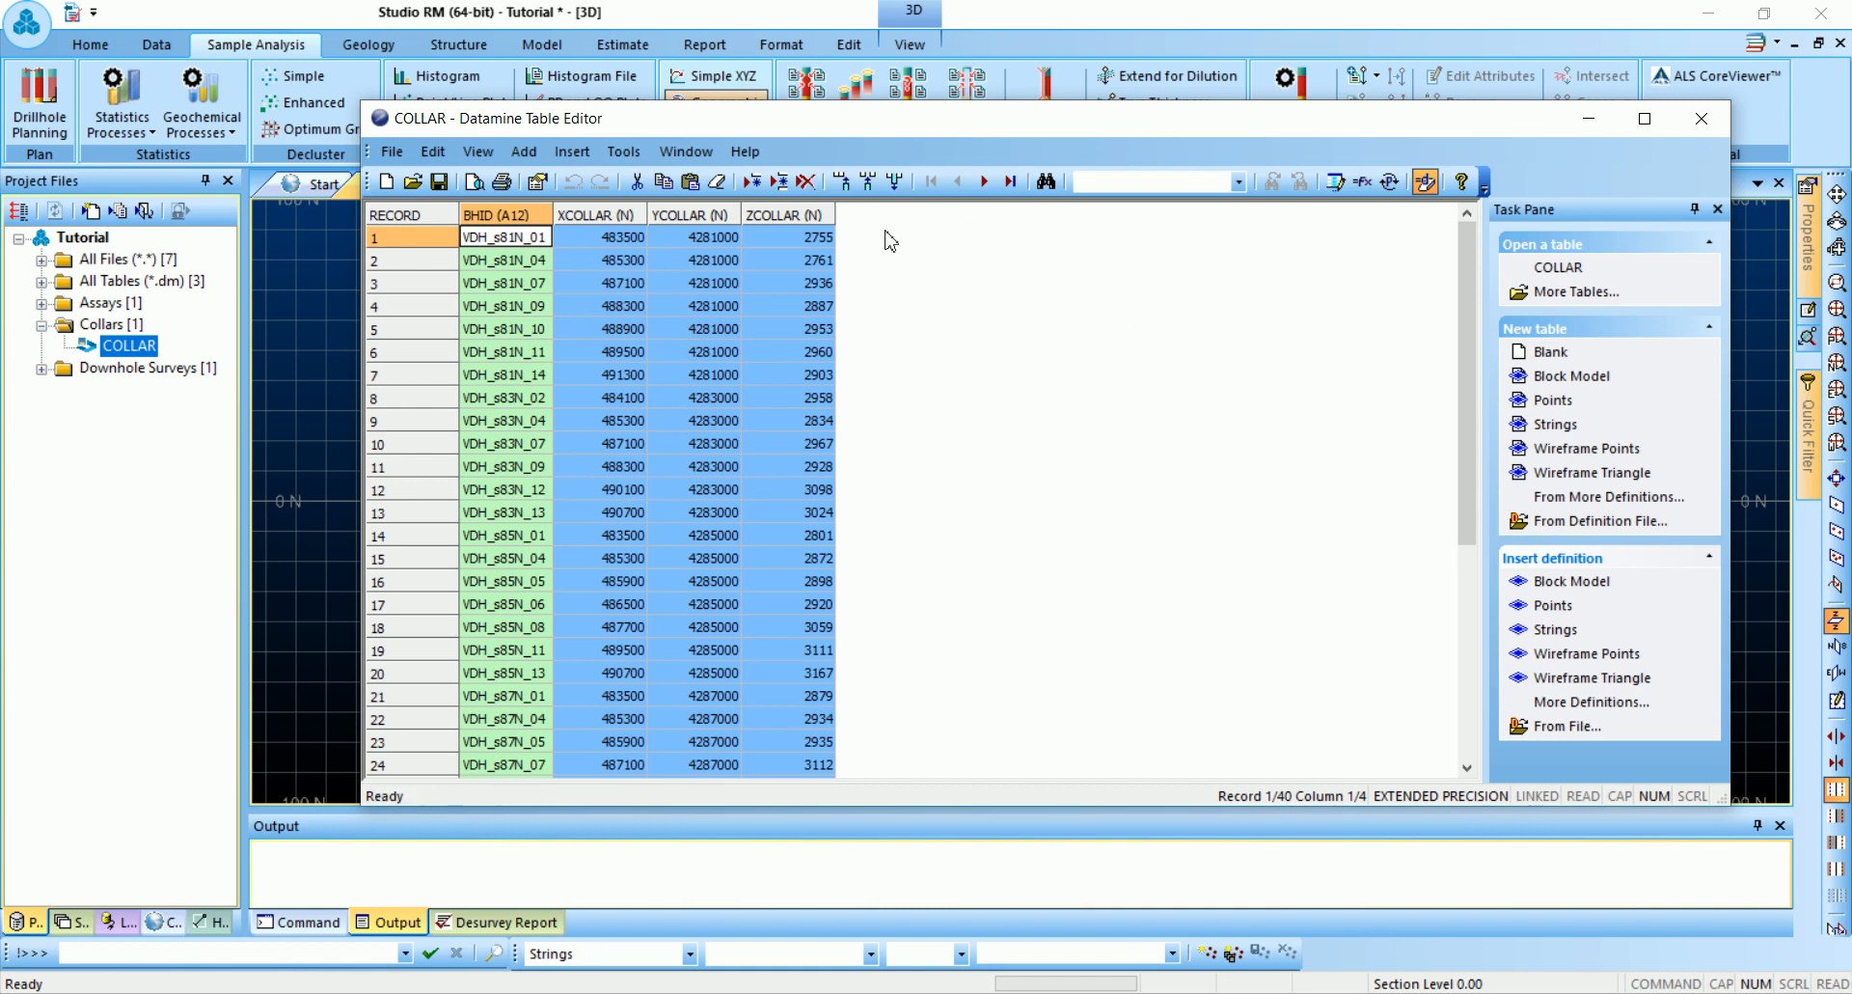
{"action": "left_click", "coordinate": [1701, 117]}
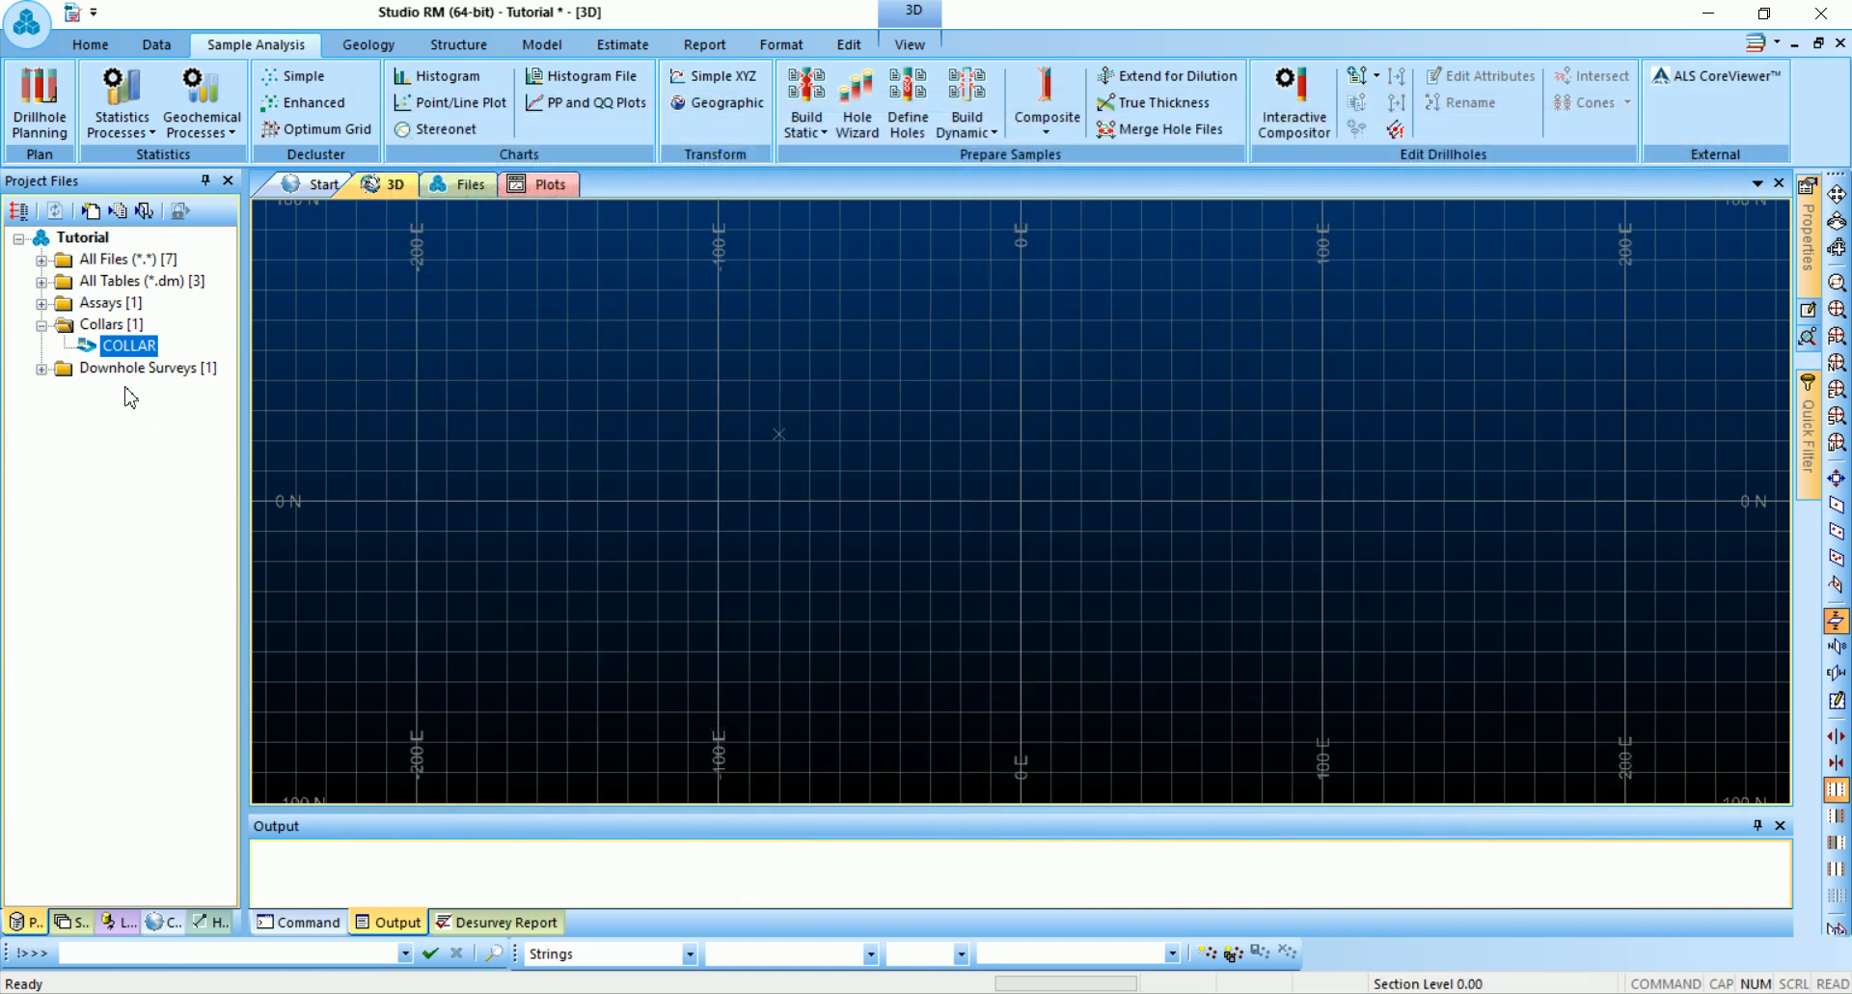
{"action": "left_click", "coordinate": [41, 325]}
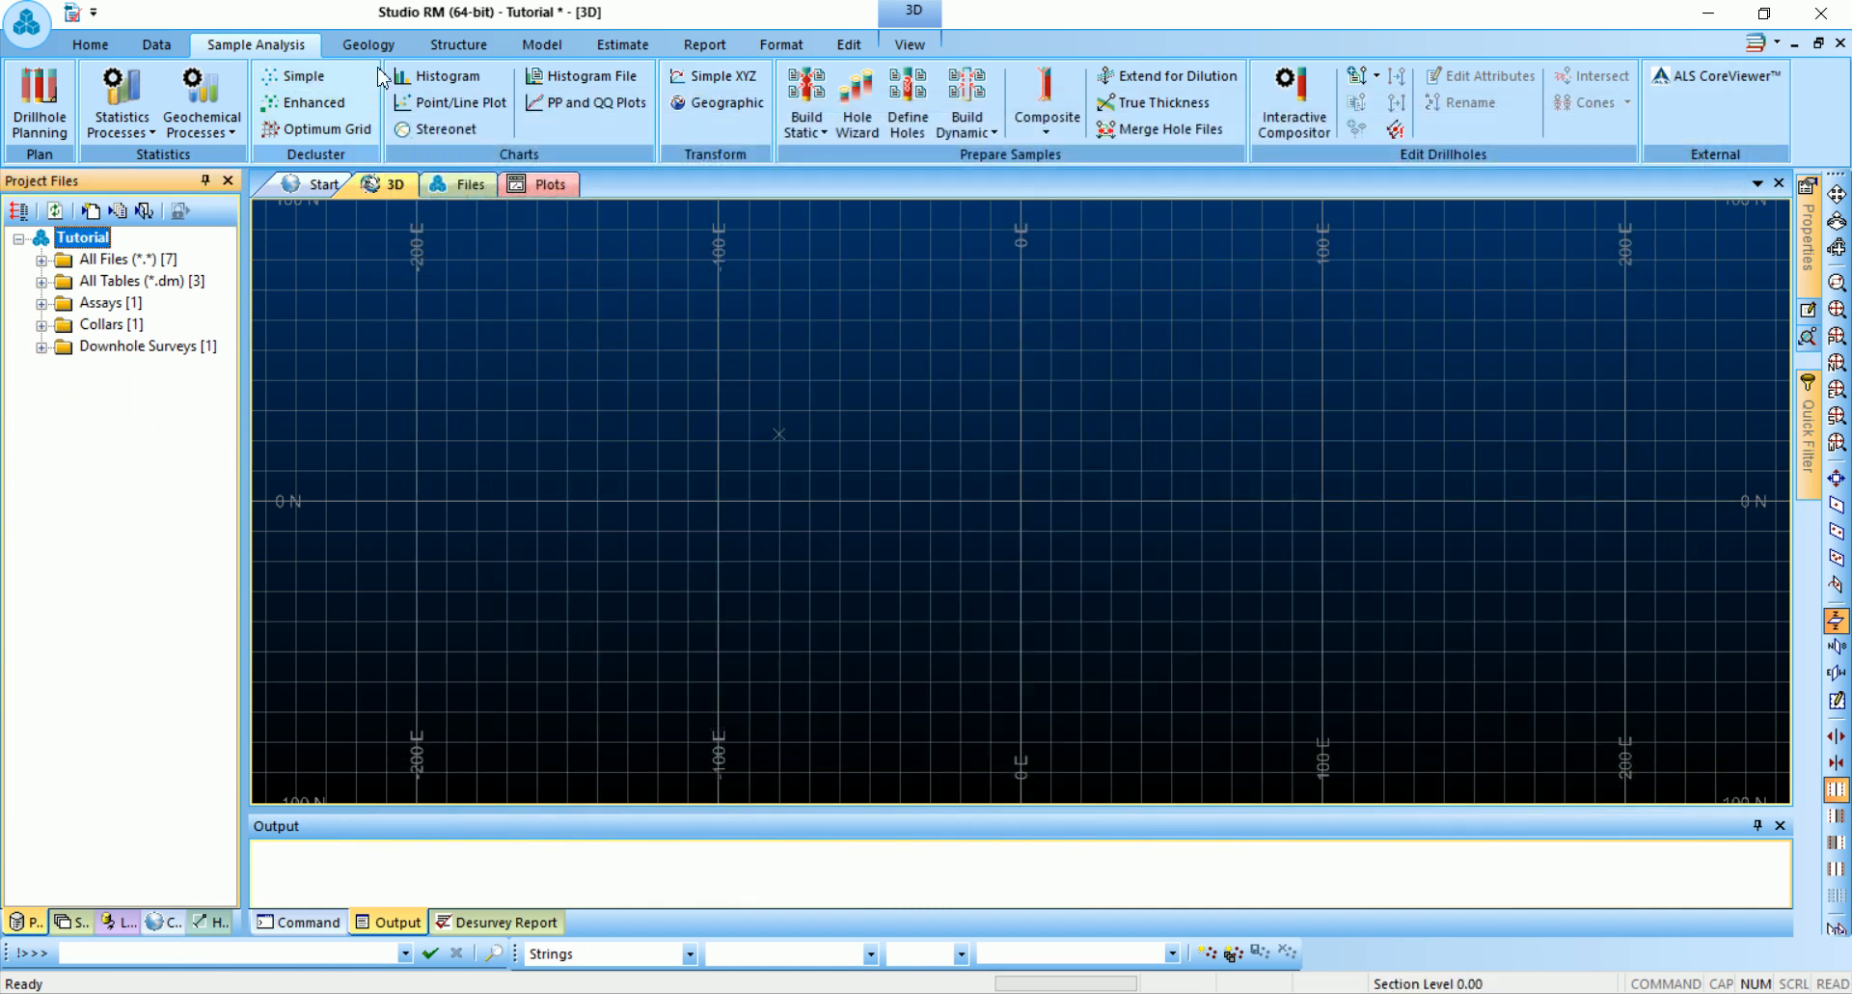
Start the static drillhole build process (HOLES3D) and assign the COLLAR table as its collar input file
{"action": "left_click", "coordinate": [818, 93]}
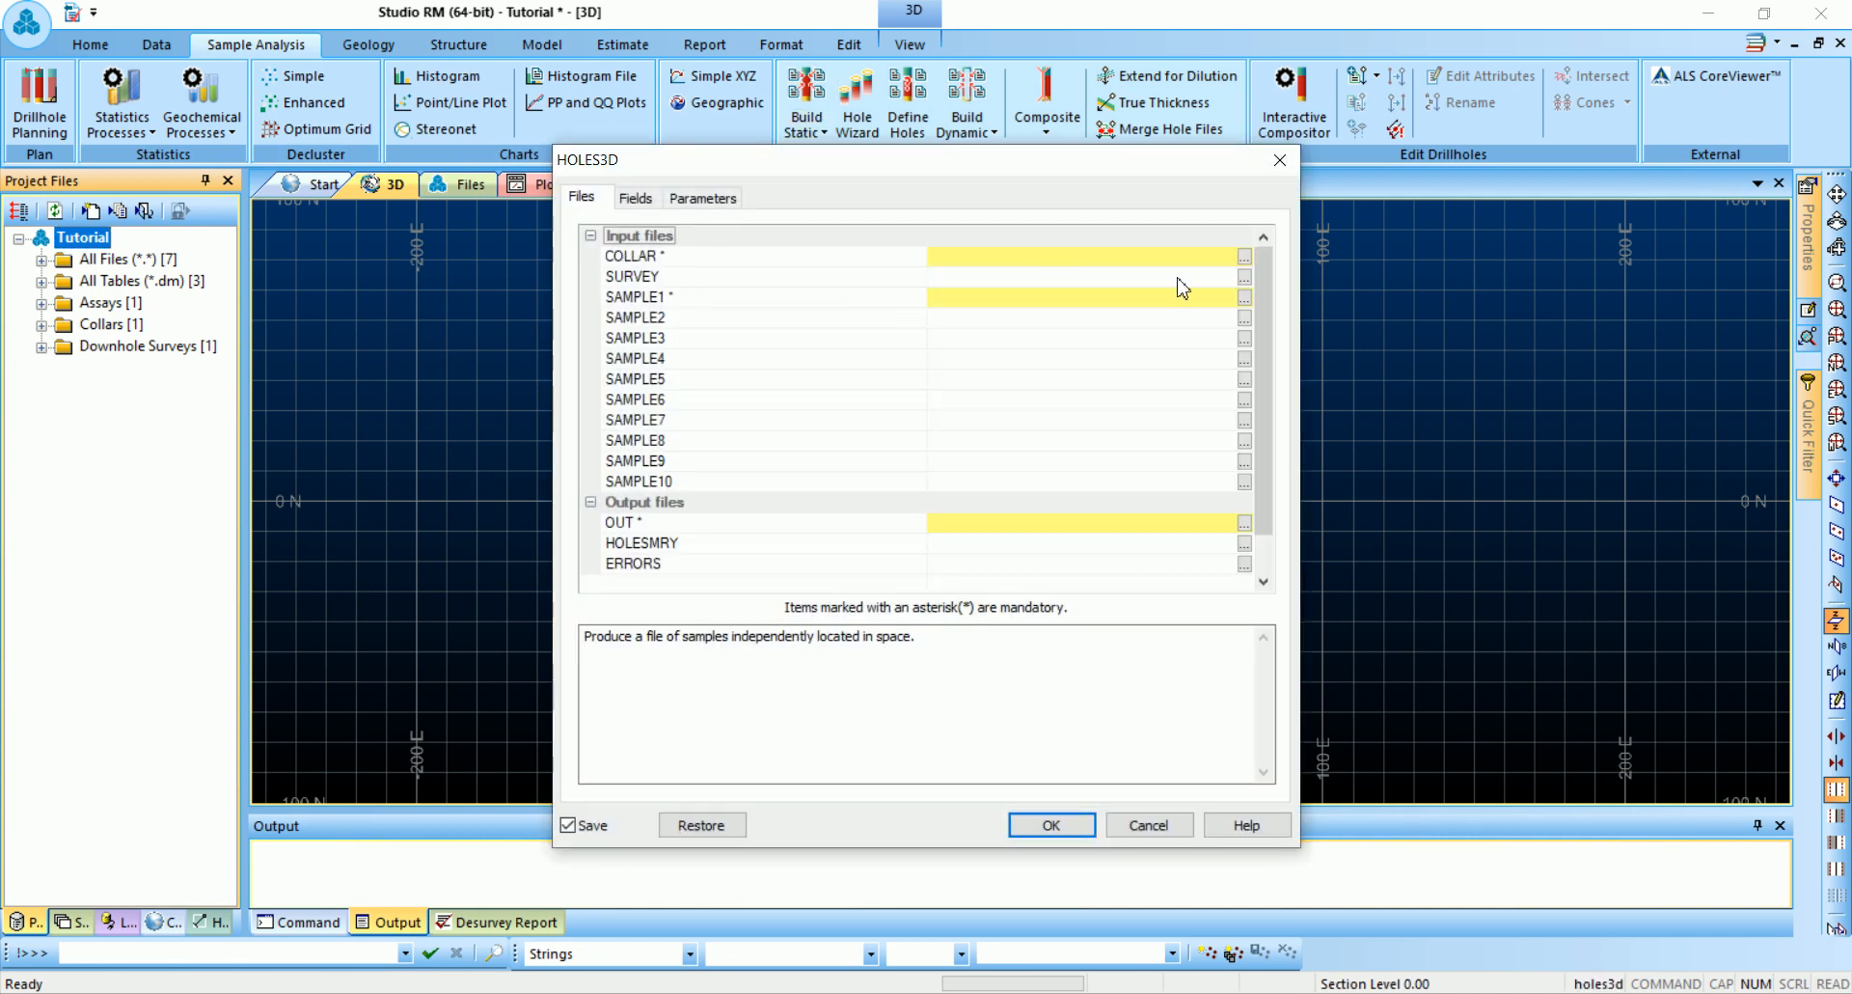
{"action": "left_click", "coordinate": [1243, 257]}
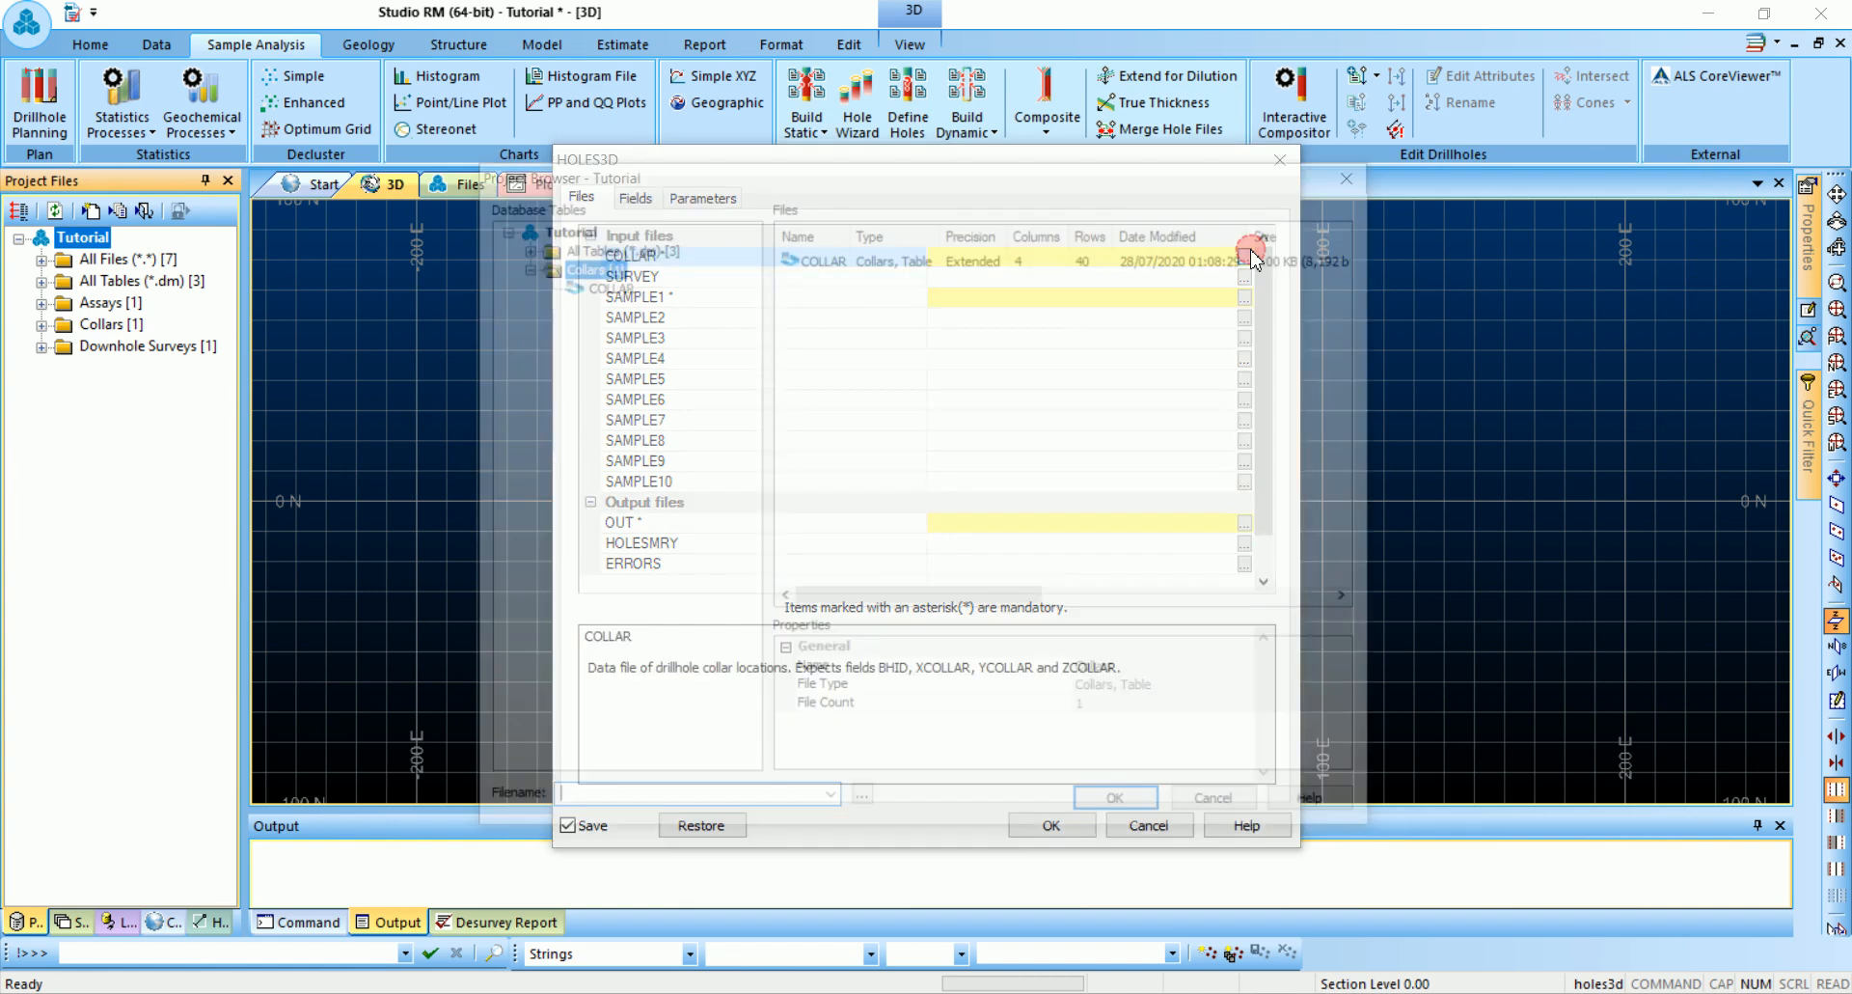
{"action": "left_click", "coordinate": [608, 284]}
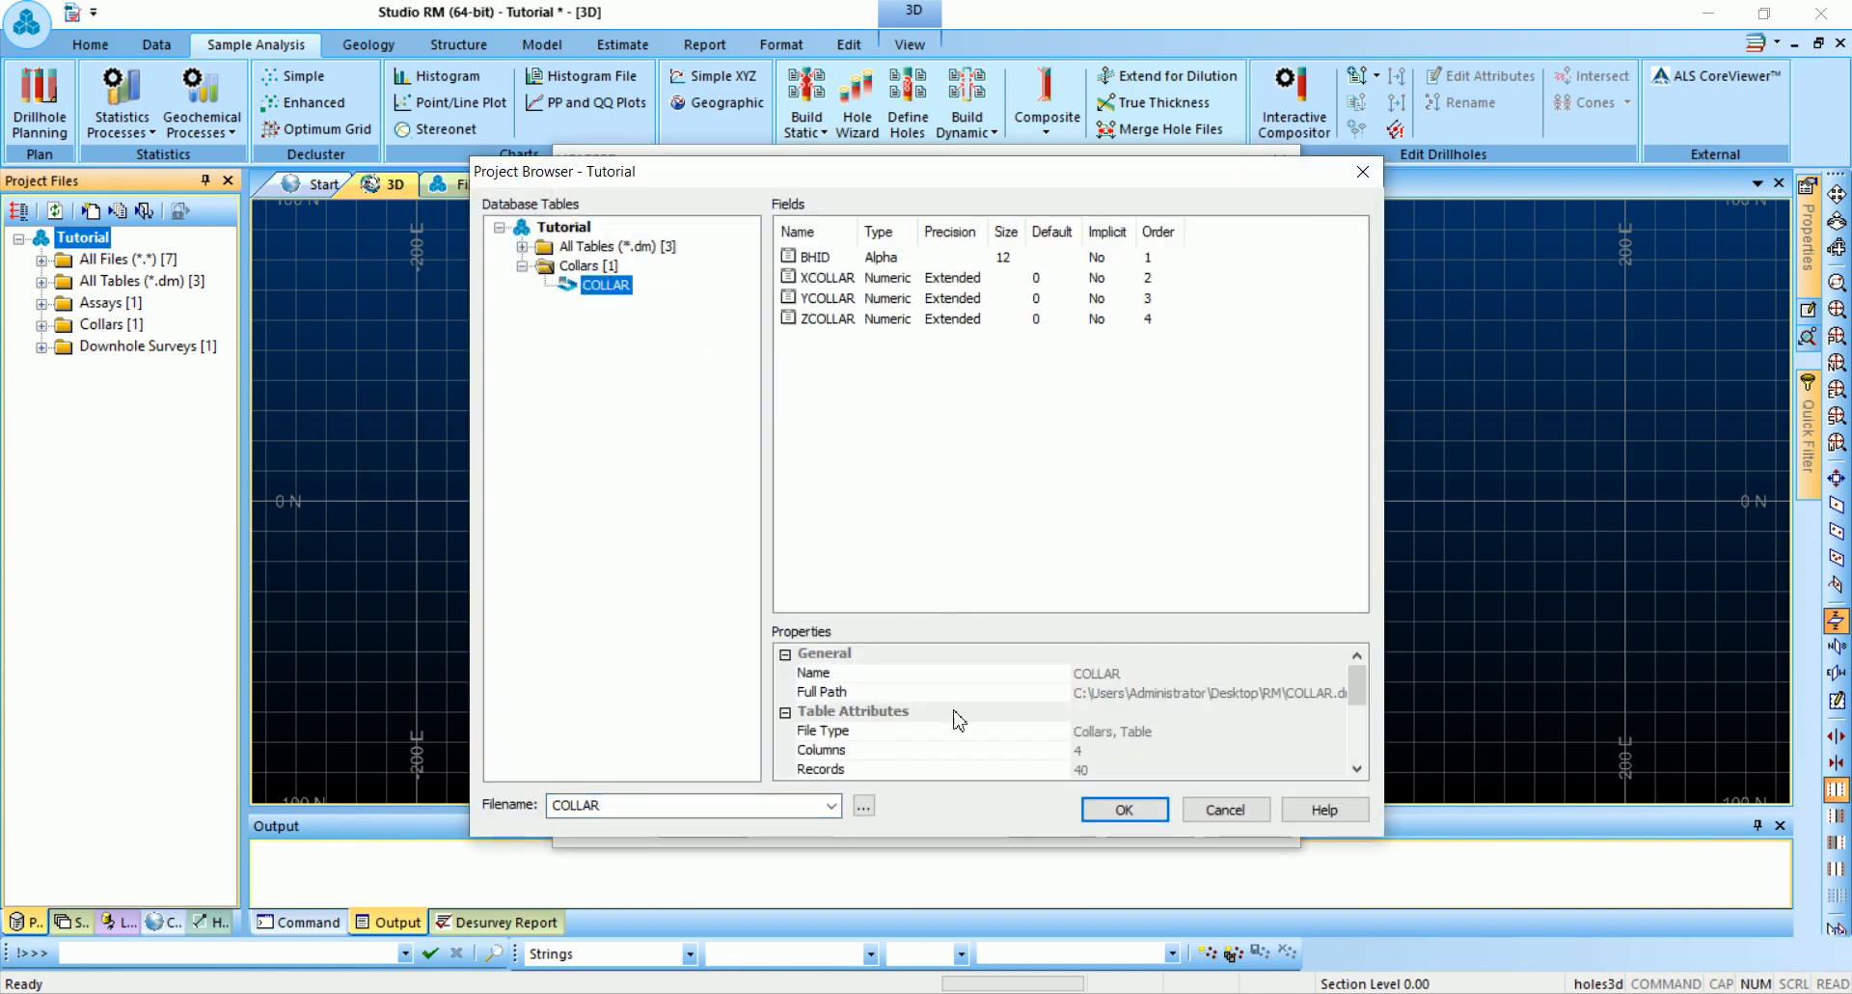
{"action": "left_click", "coordinate": [1124, 808]}
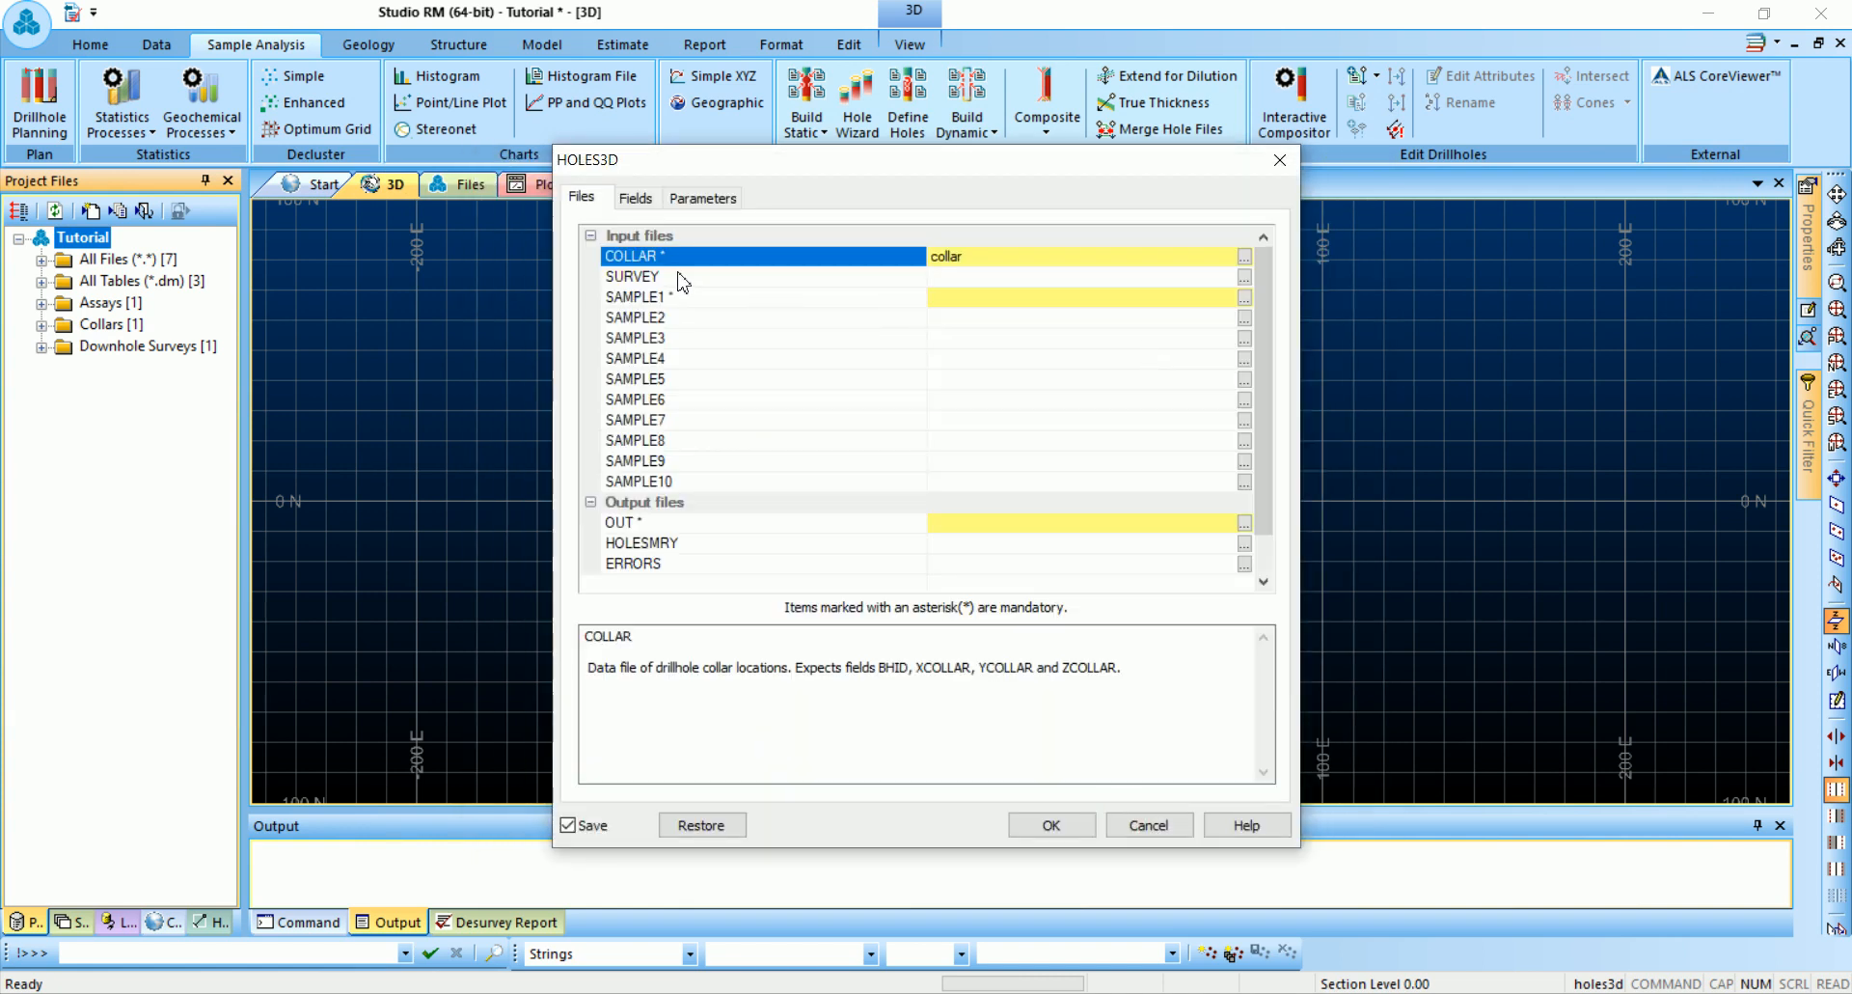
Assign the SURVEY table as the survey input and the GEOLOGY table as the SAMPLE1 input of the process
{"action": "left_click", "coordinate": [1245, 278]}
{"action": "left_click", "coordinate": [1246, 278]}
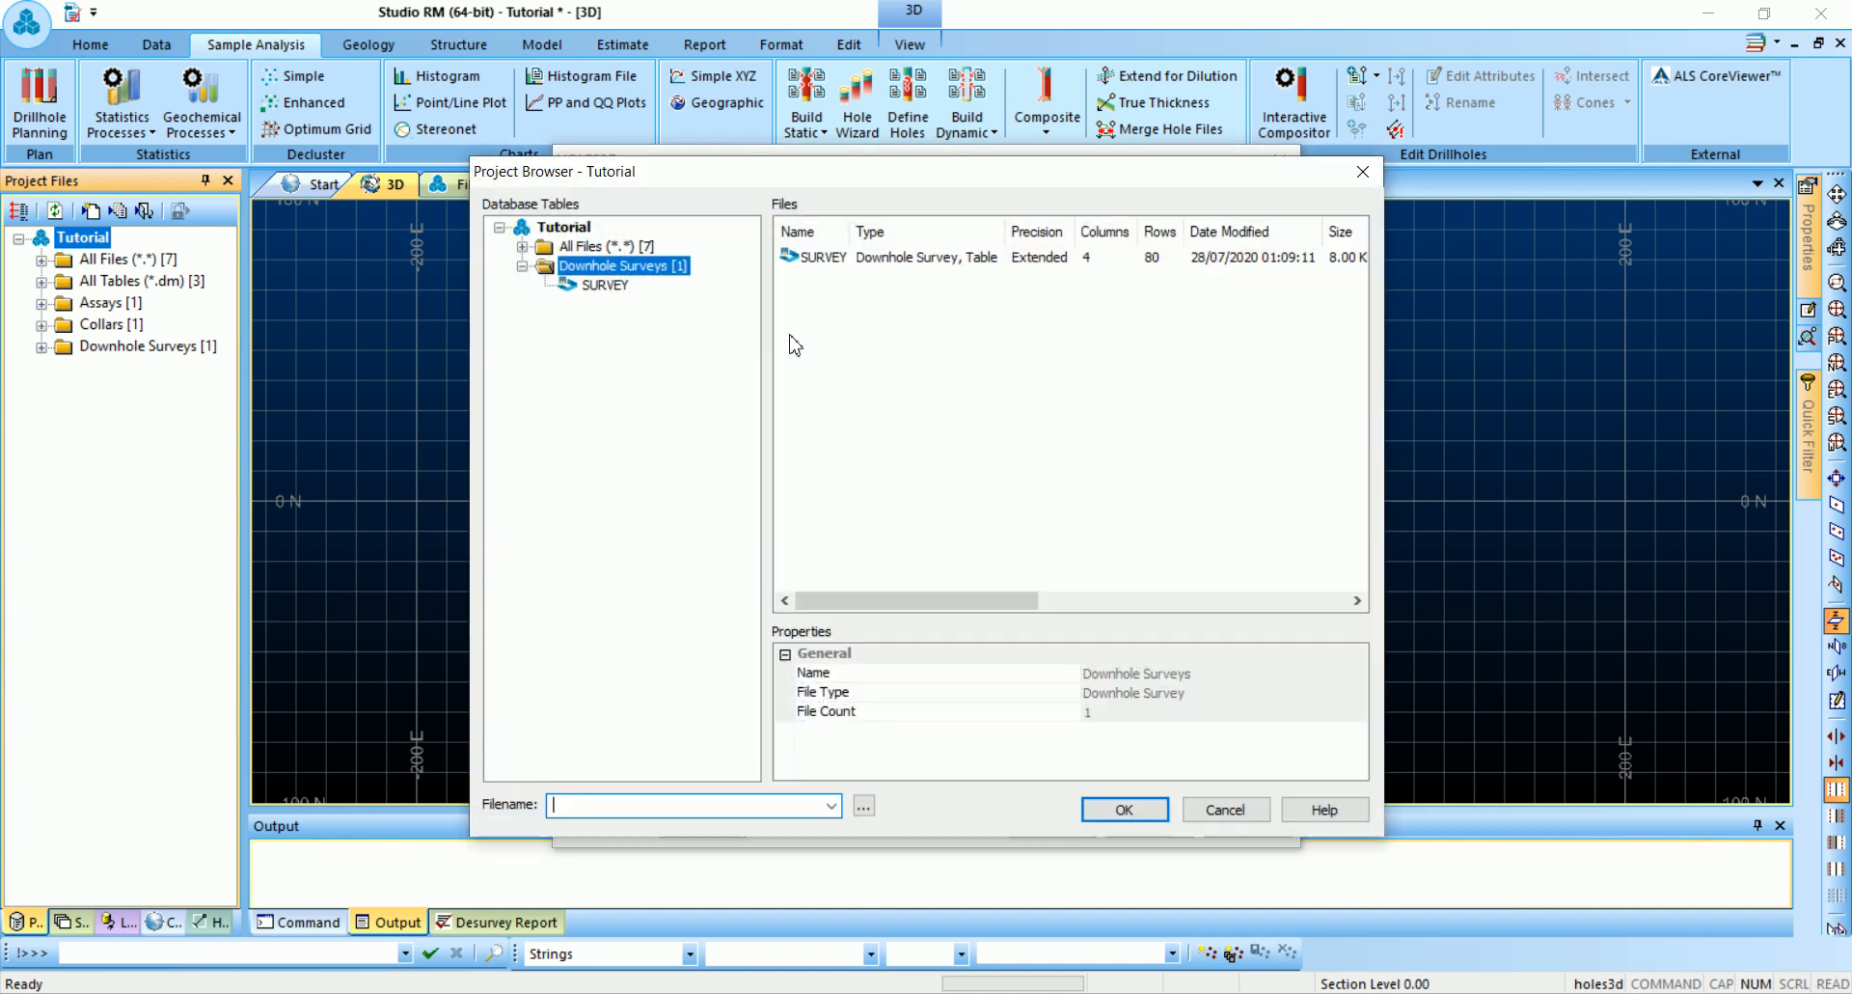
{"action": "left_click", "coordinate": [606, 284]}
{"action": "left_click", "coordinate": [1125, 816]}
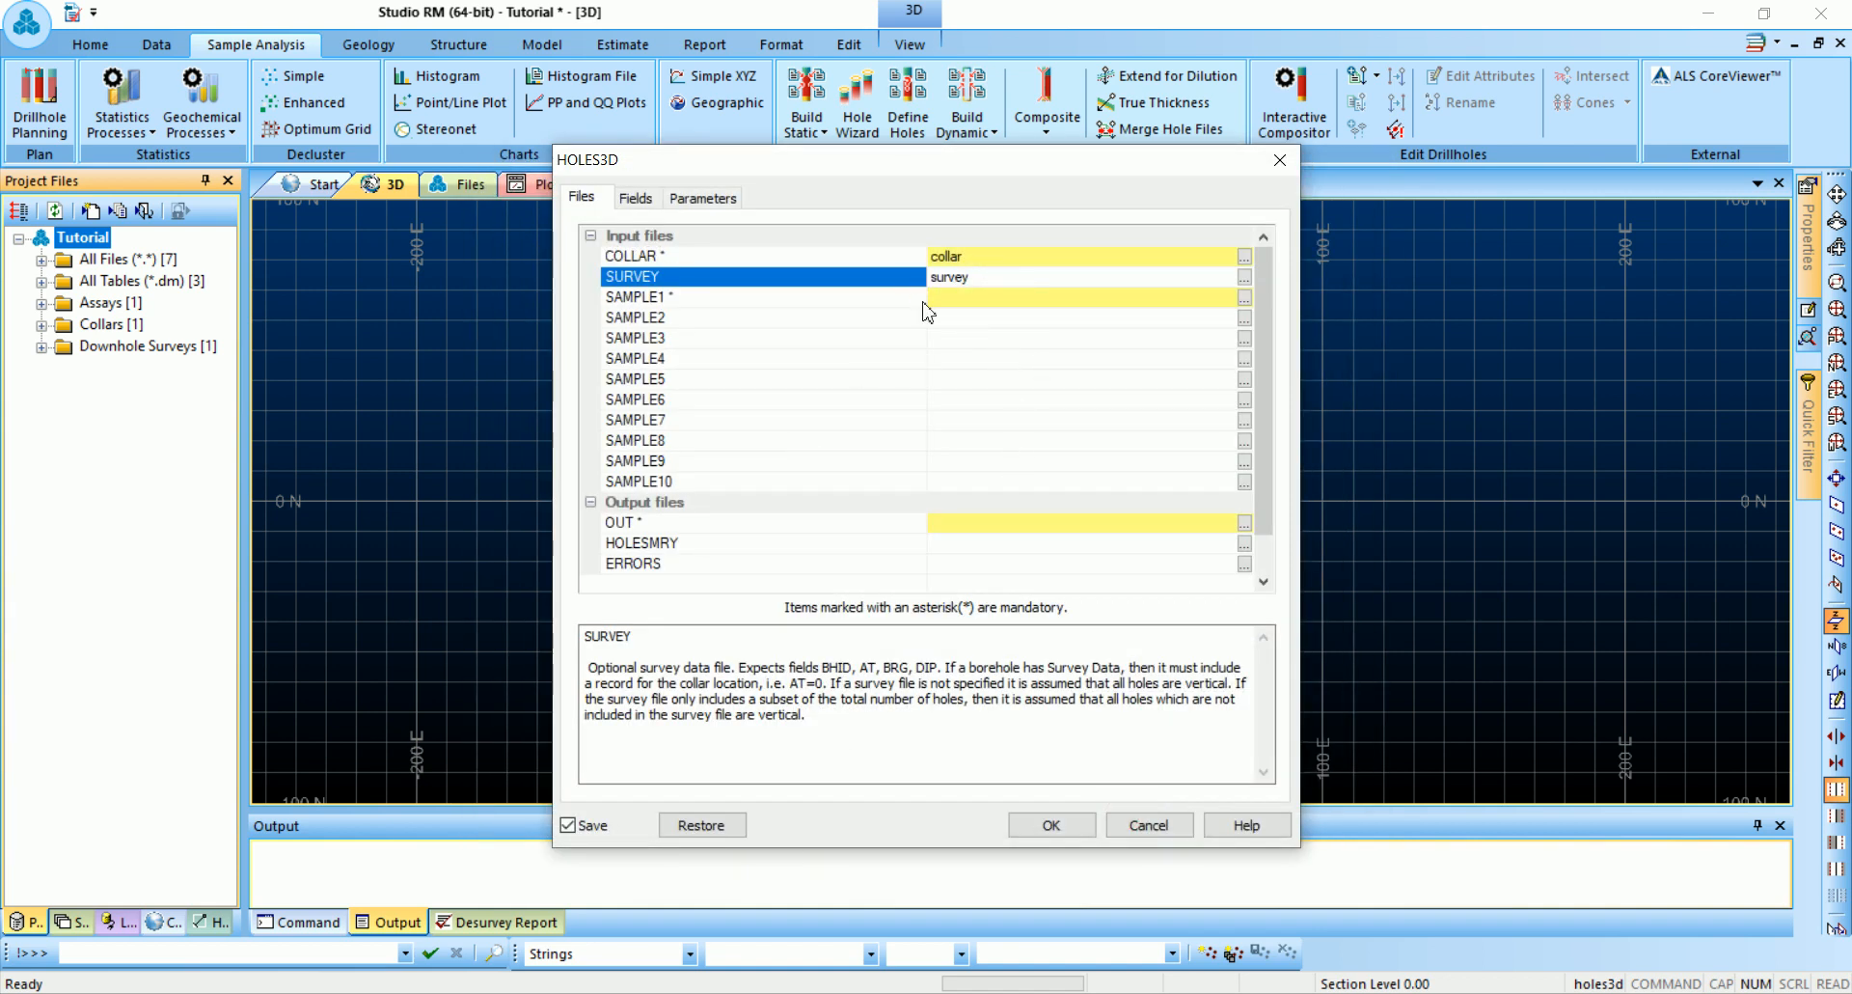
{"action": "left_click", "coordinate": [1245, 298]}
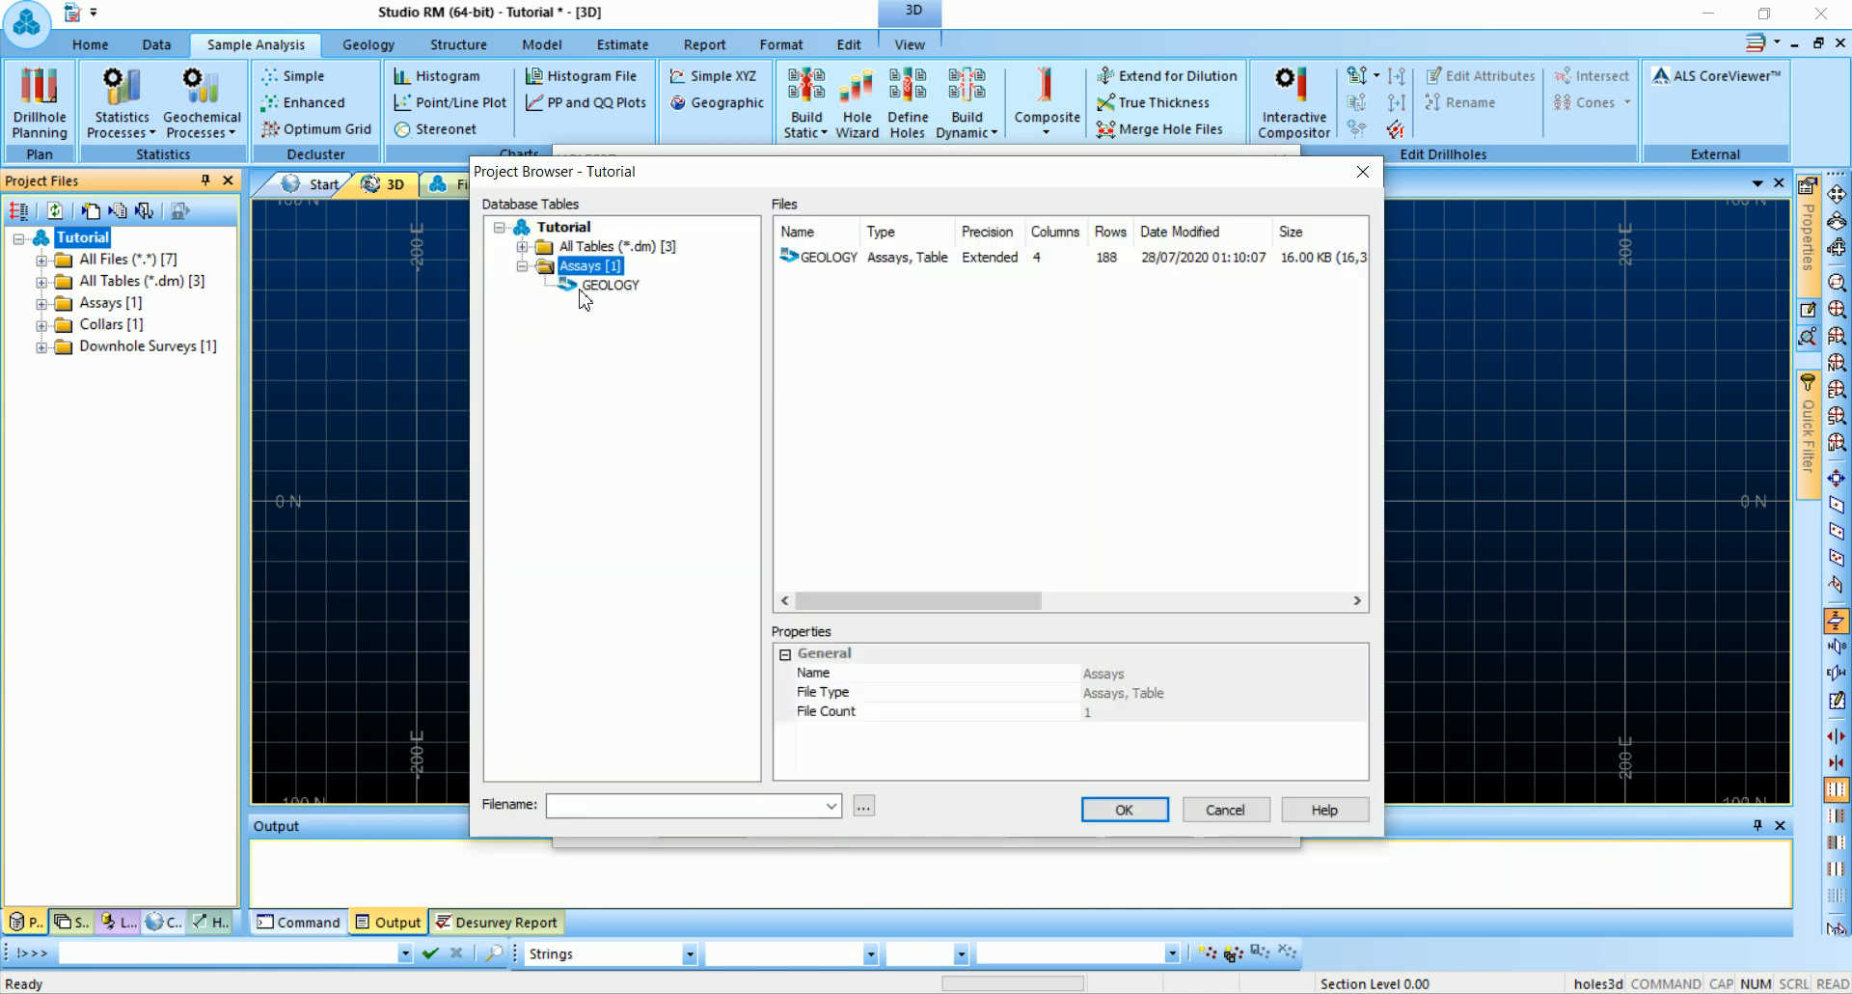
{"action": "left_click", "coordinate": [591, 286]}
{"action": "left_click", "coordinate": [1119, 808]}
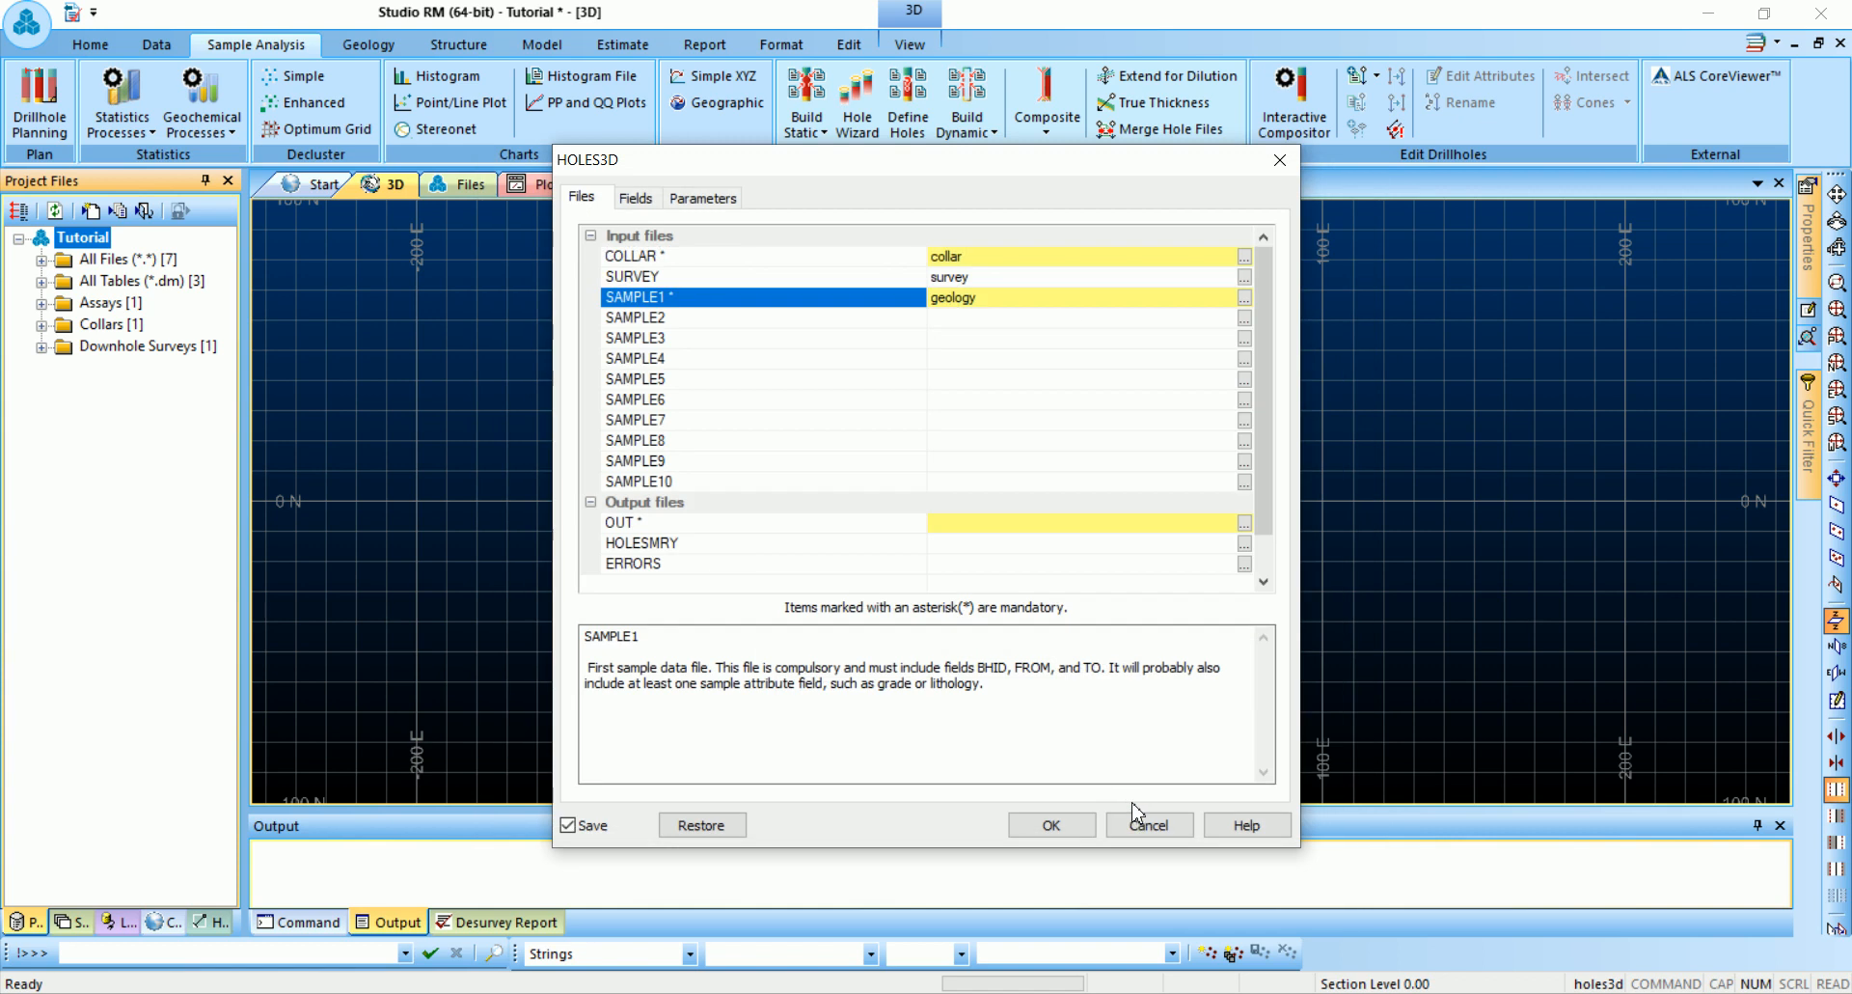
Name the output files holes (OUT), summary (HOLESMRY) and errors (ERRORS), and run the process
{"action": "left_click", "coordinate": [950, 523]}
{"action": "type", "text": "holes"}
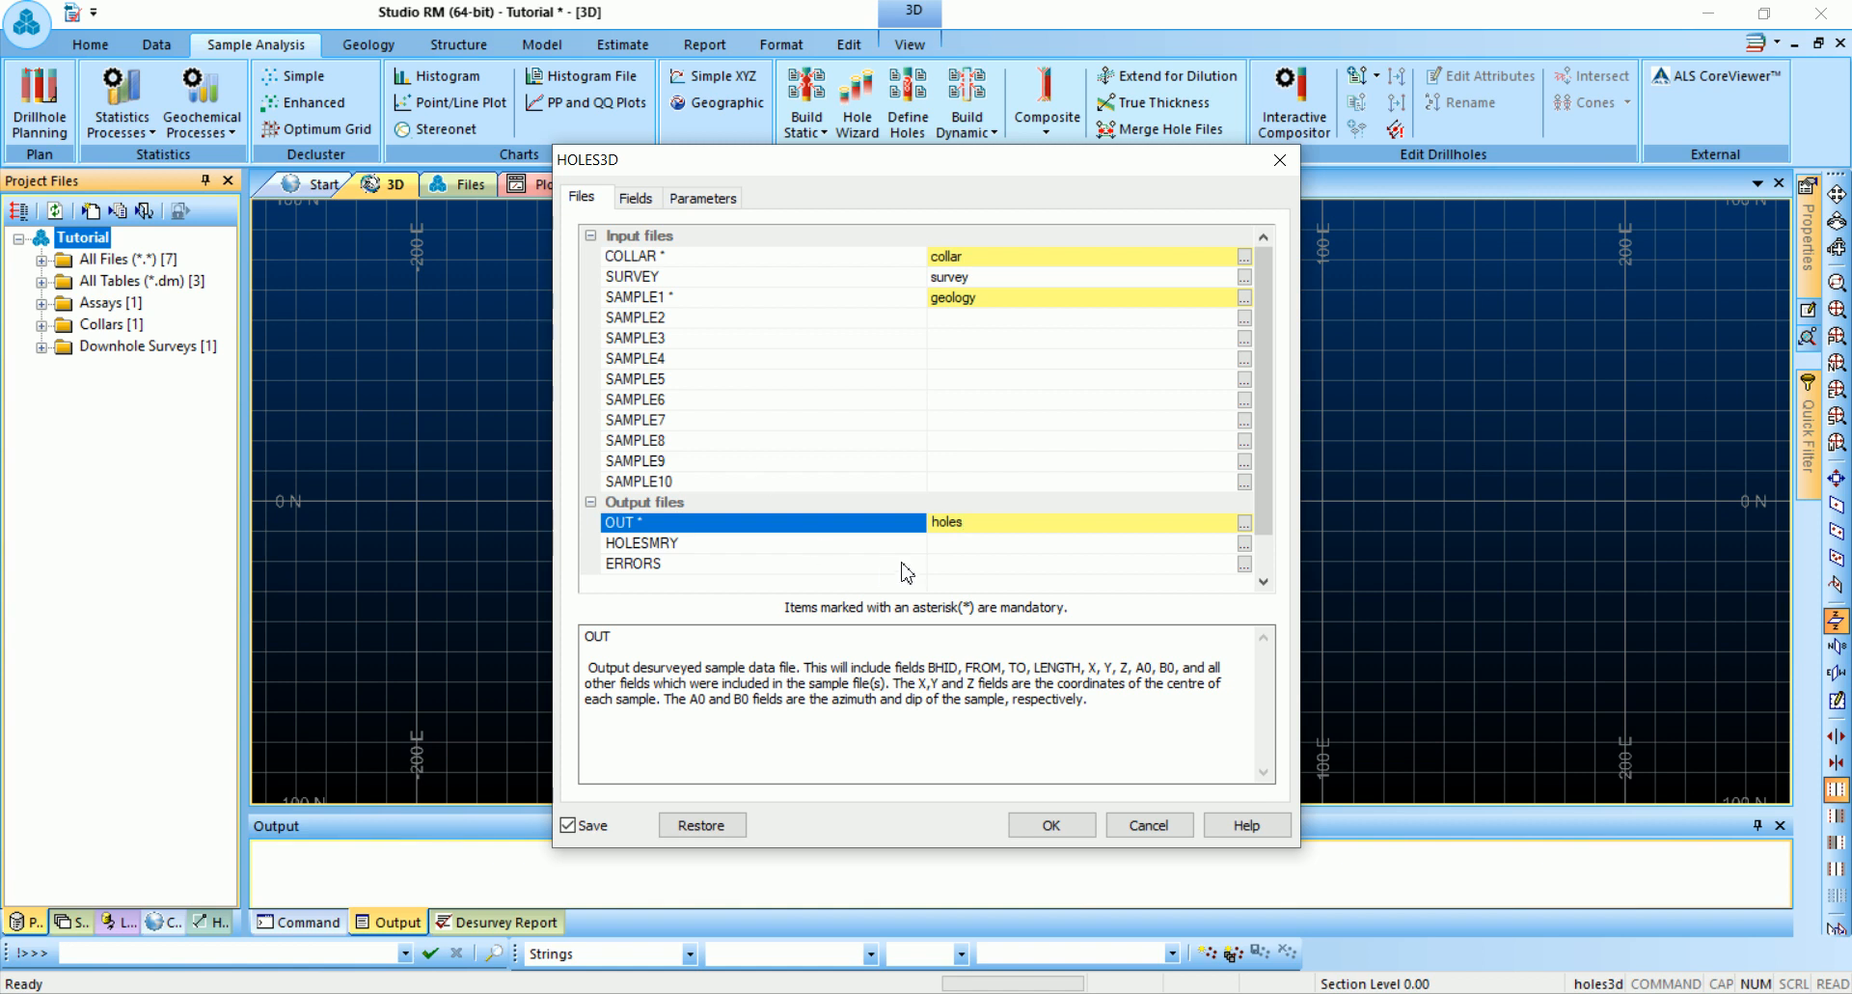
{"action": "left_click", "coordinate": [950, 542]}
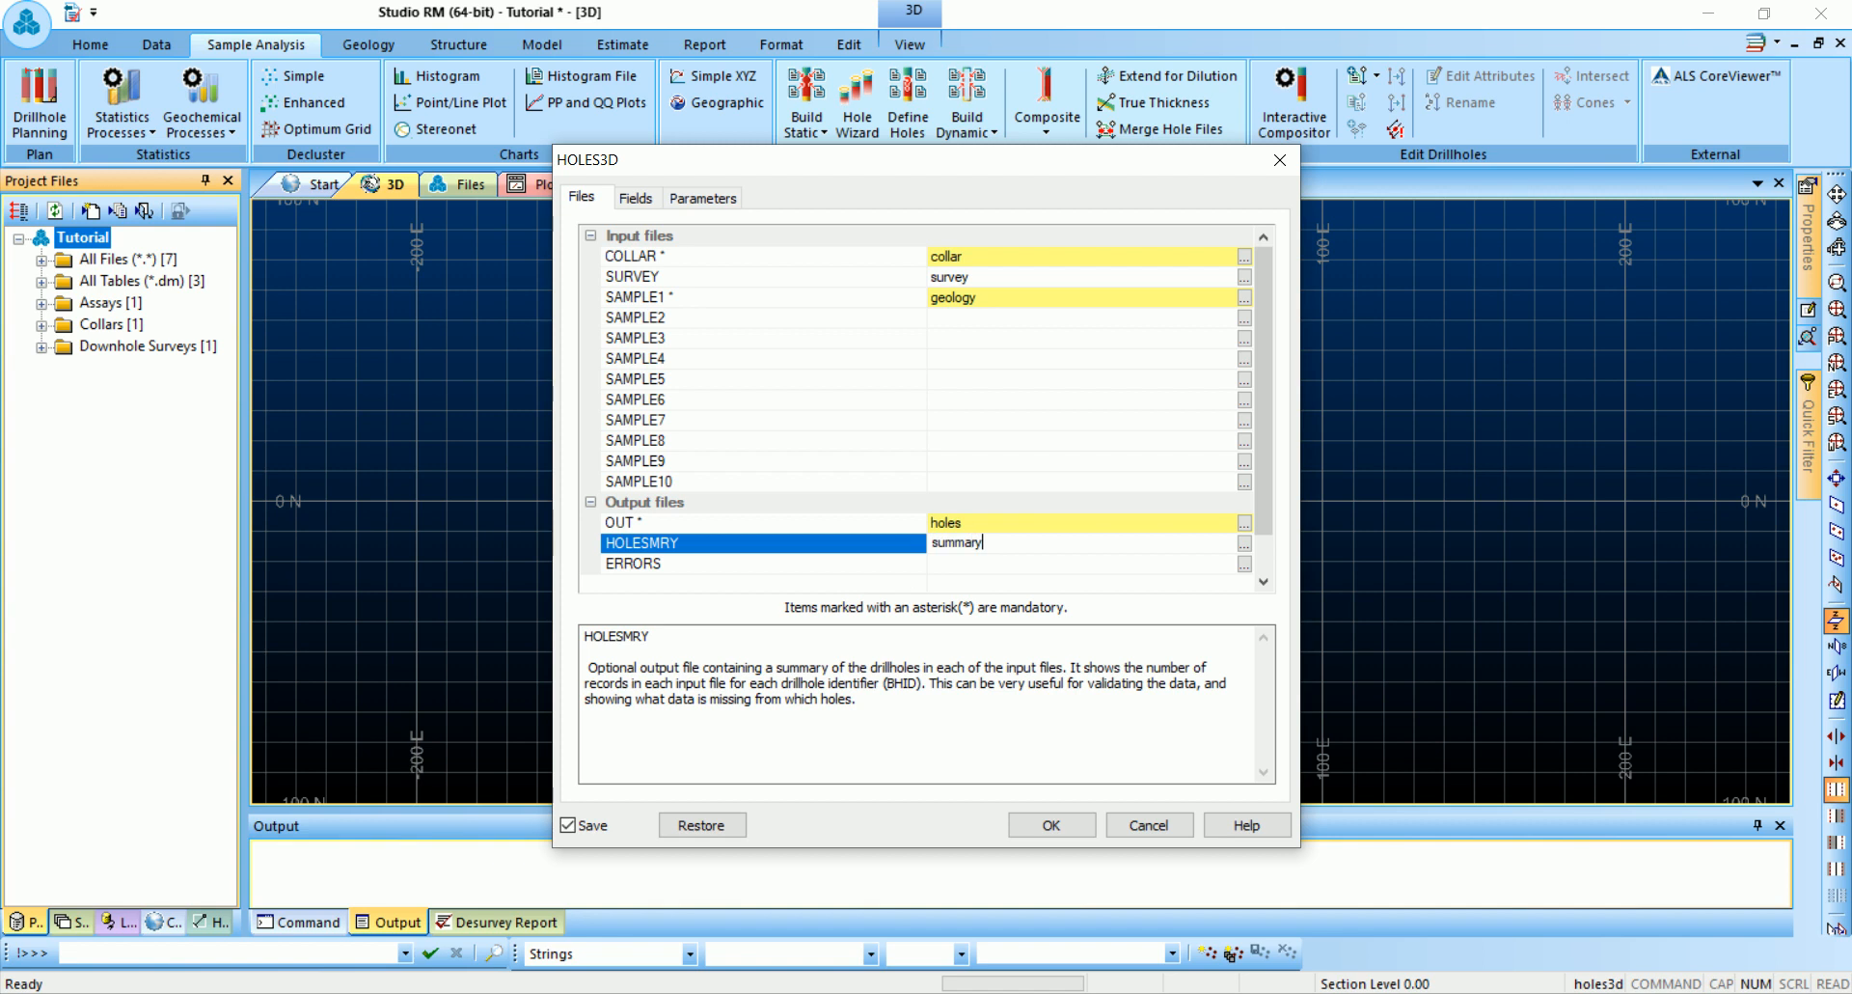
{"action": "left_click", "coordinate": [992, 563]}
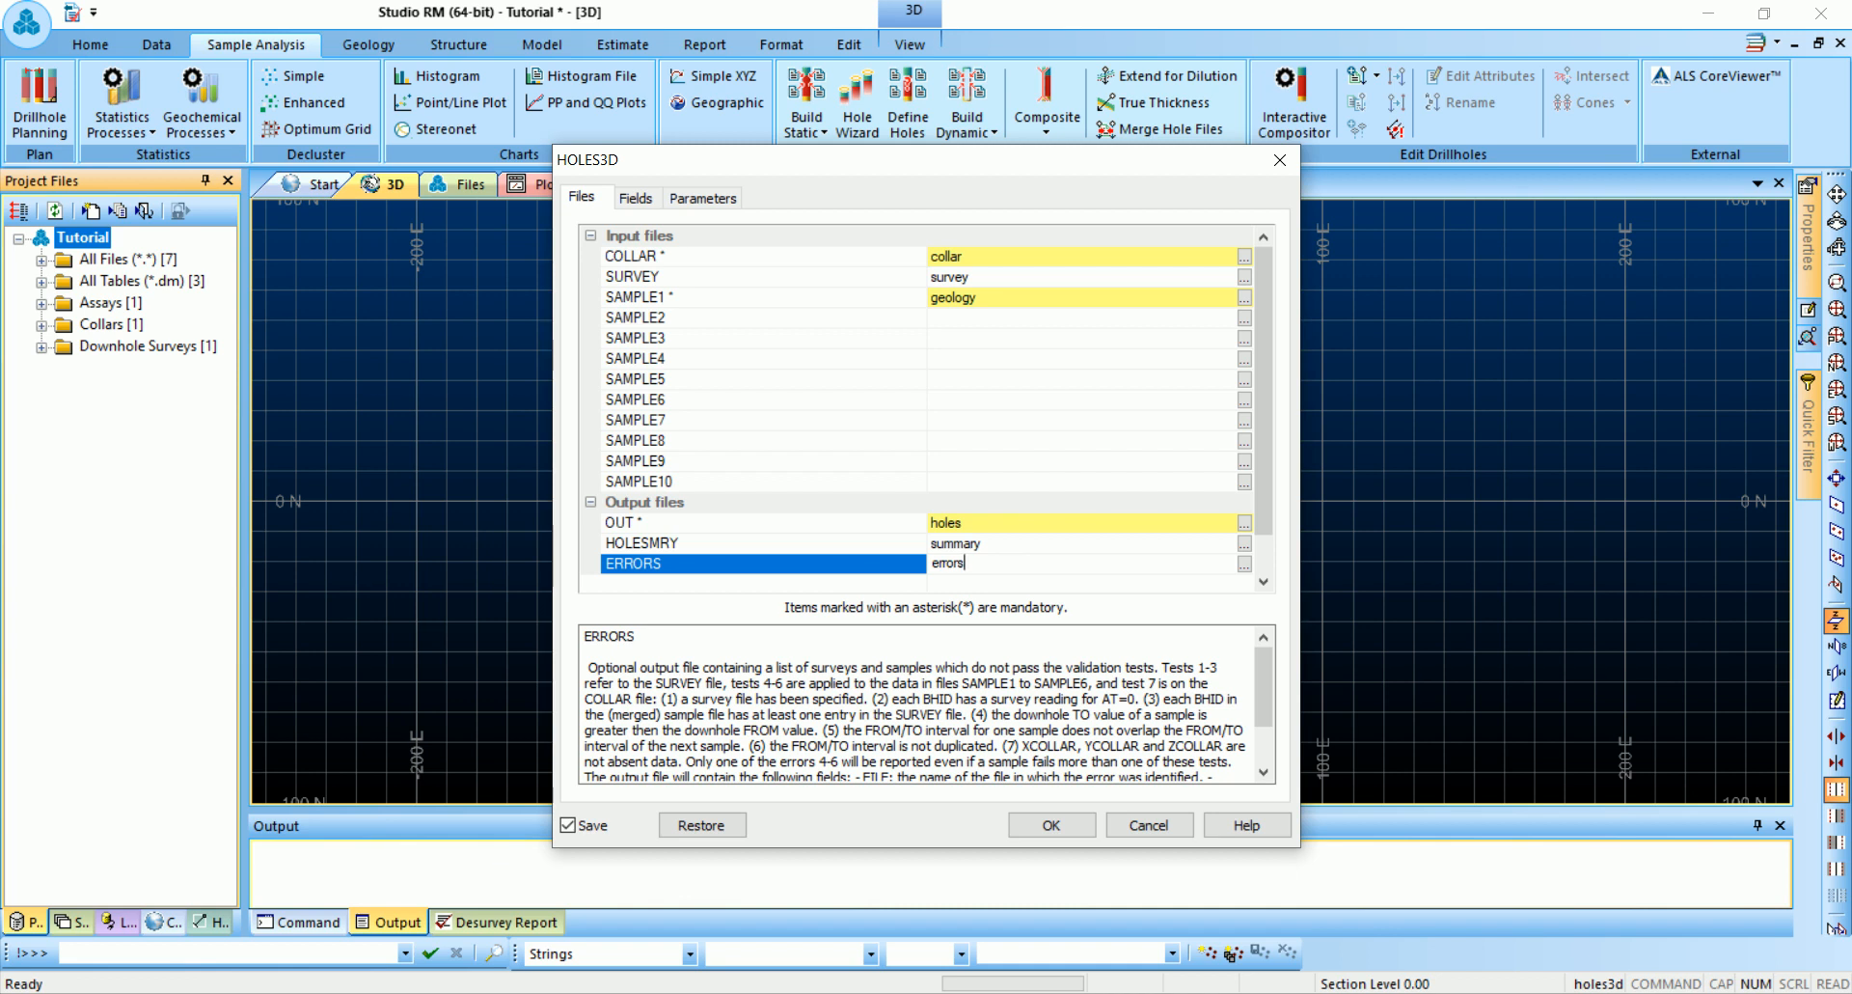
{"action": "left_click", "coordinate": [1051, 827]}
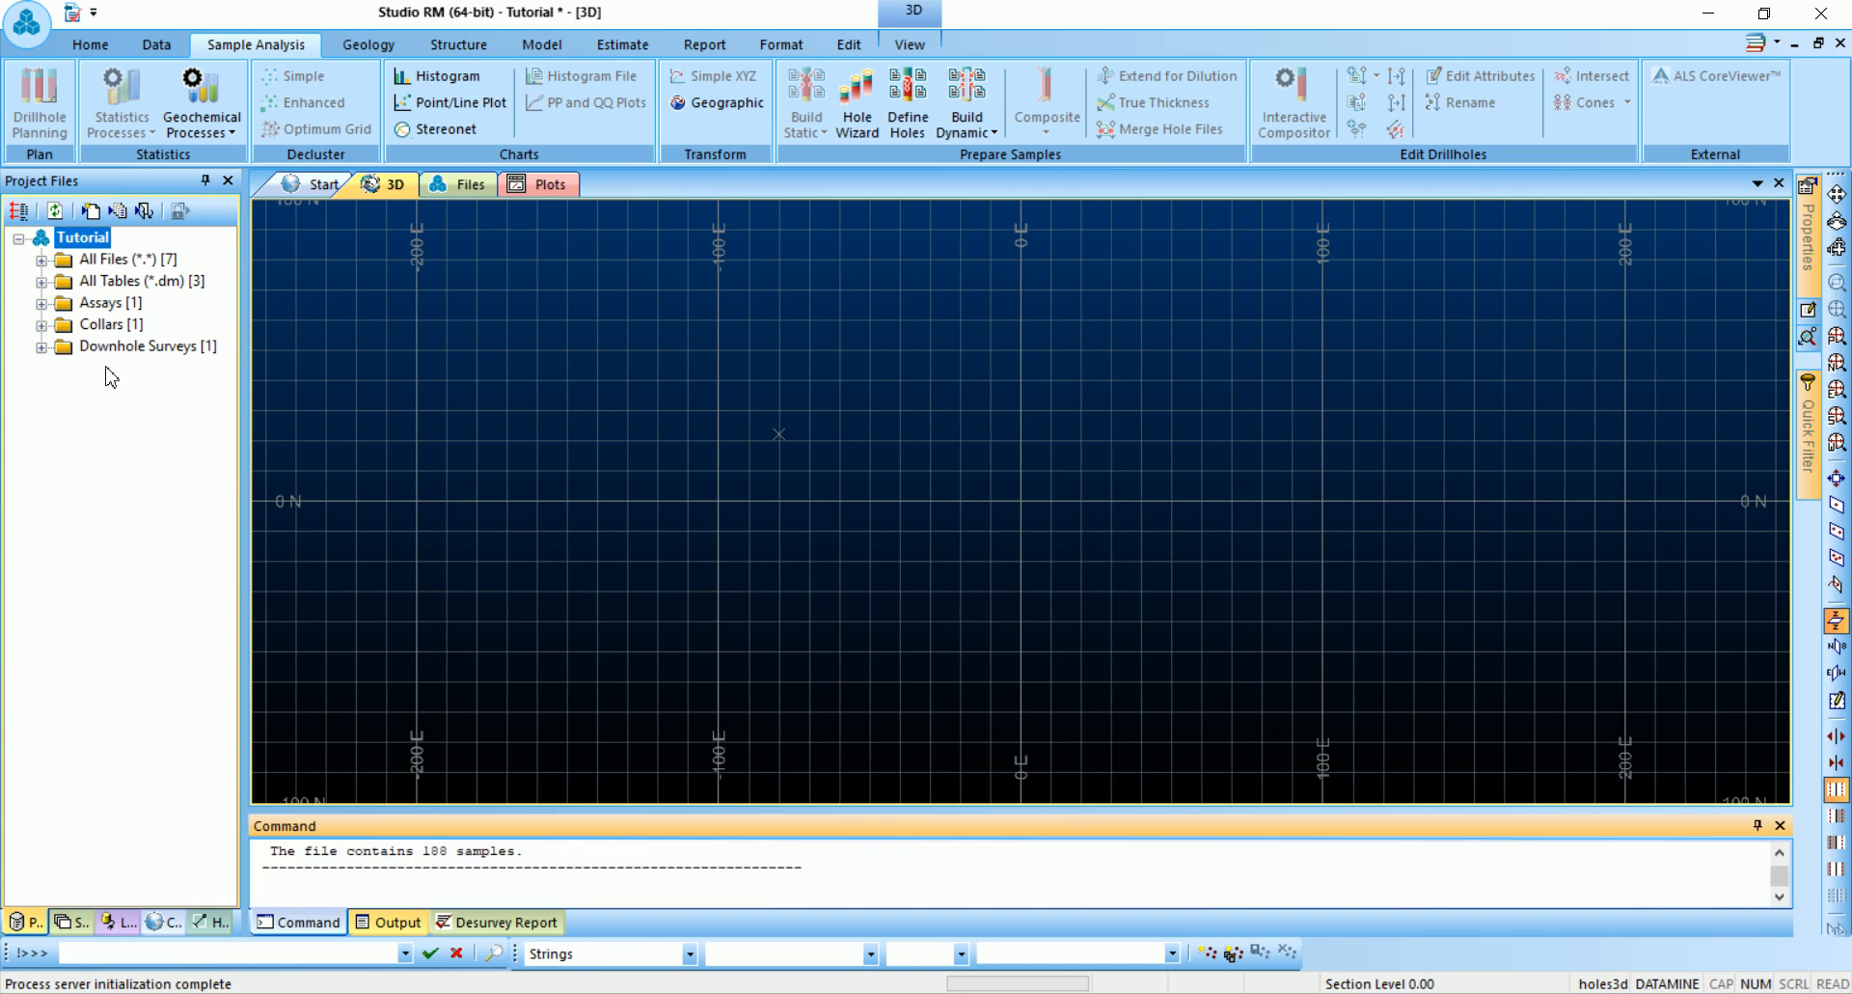
Load the holes table from the project's Drillholes folder into the 3D window and inspect the drillholes from an oblique angle
{"action": "left_click", "coordinate": [41, 369]}
{"action": "left_click", "coordinate": [110, 393]}
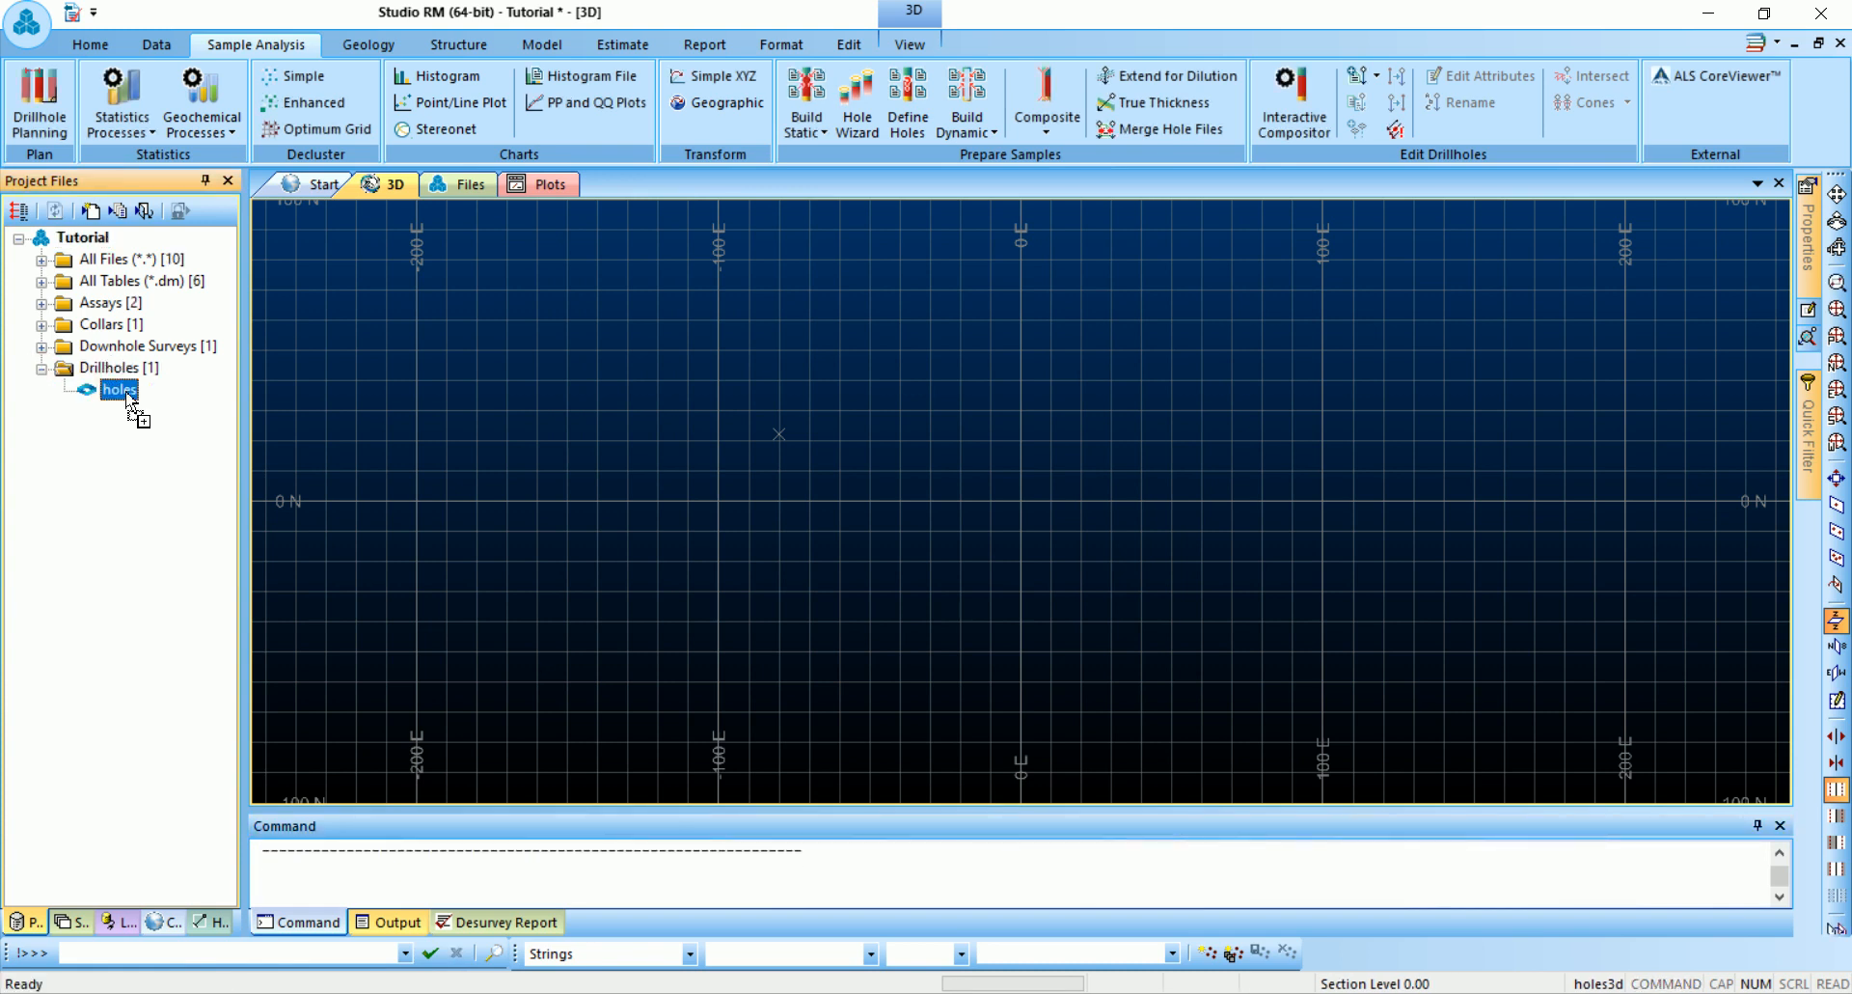
{"action": "left_click_drag", "start_coordinate": [725, 507], "coordinate": [807, 525]}
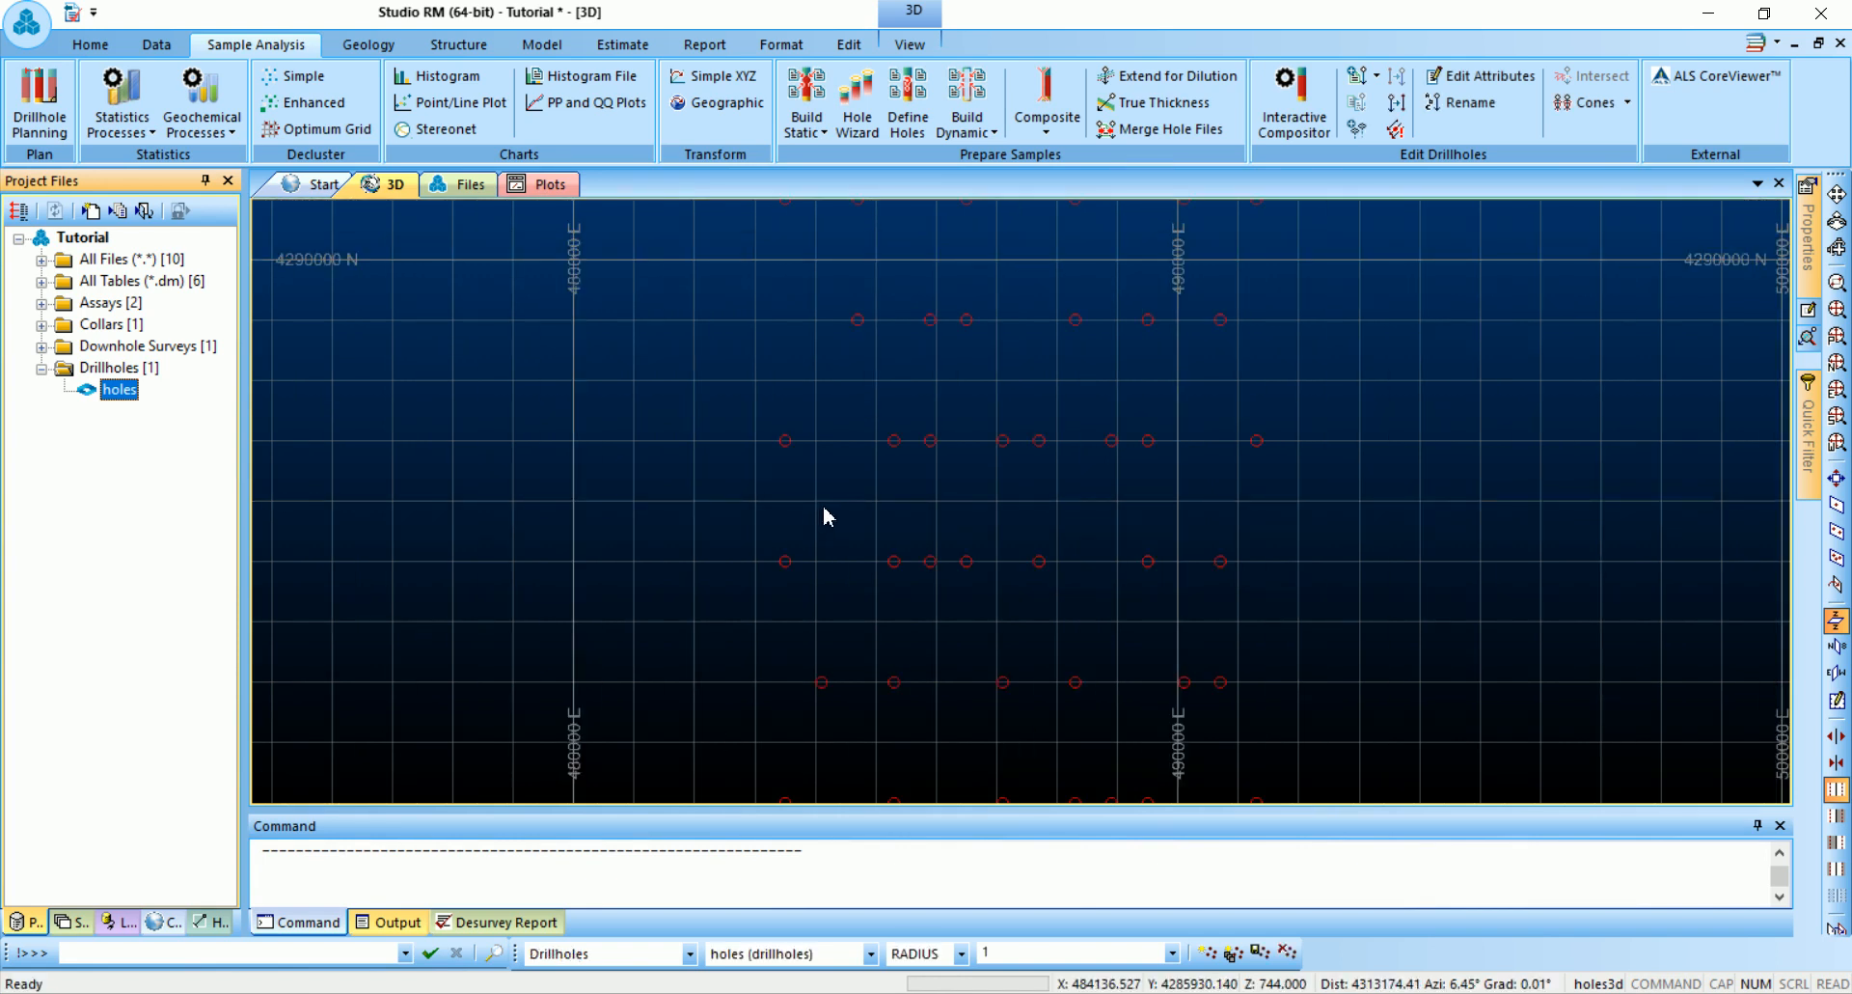
{"action": "left_click_drag", "start_coordinate": [777, 671], "coordinate": [905, 582]}
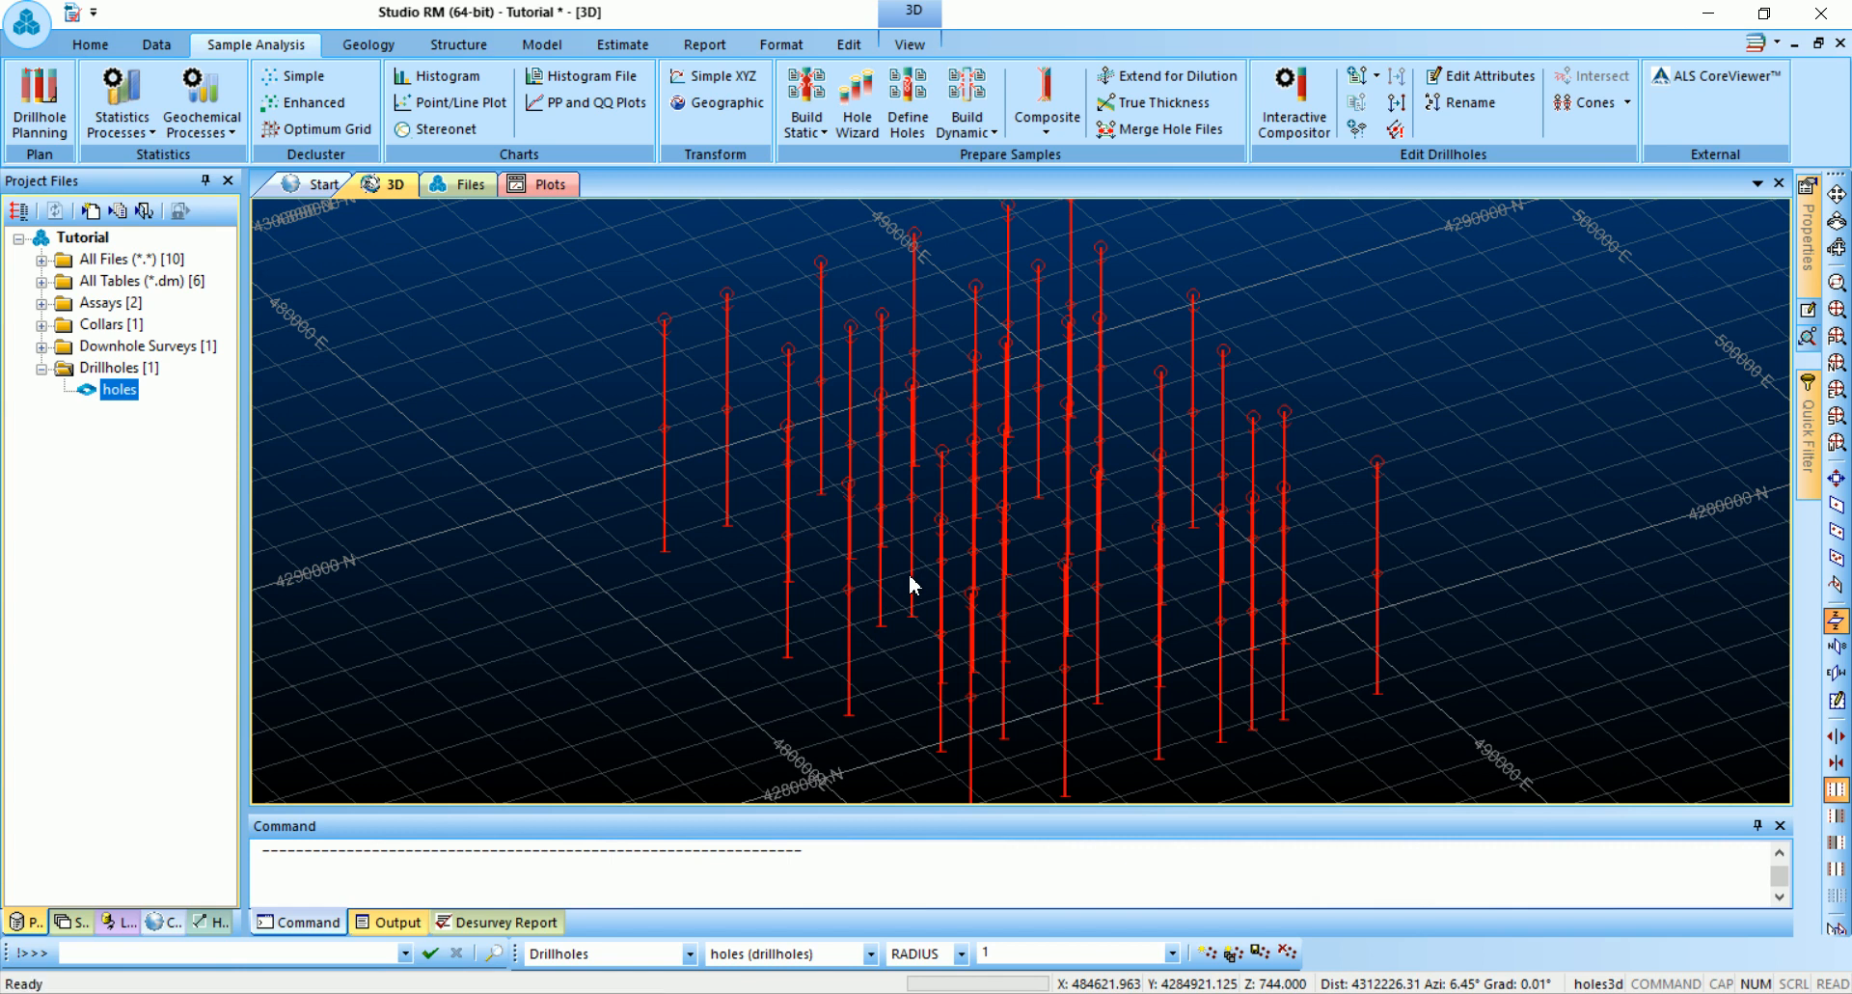
{"action": "left_click_drag", "start_coordinate": [1142, 608], "coordinate": [1087, 596]}
{"action": "left_click_drag", "start_coordinate": [1000, 542], "coordinate": [1088, 603]}
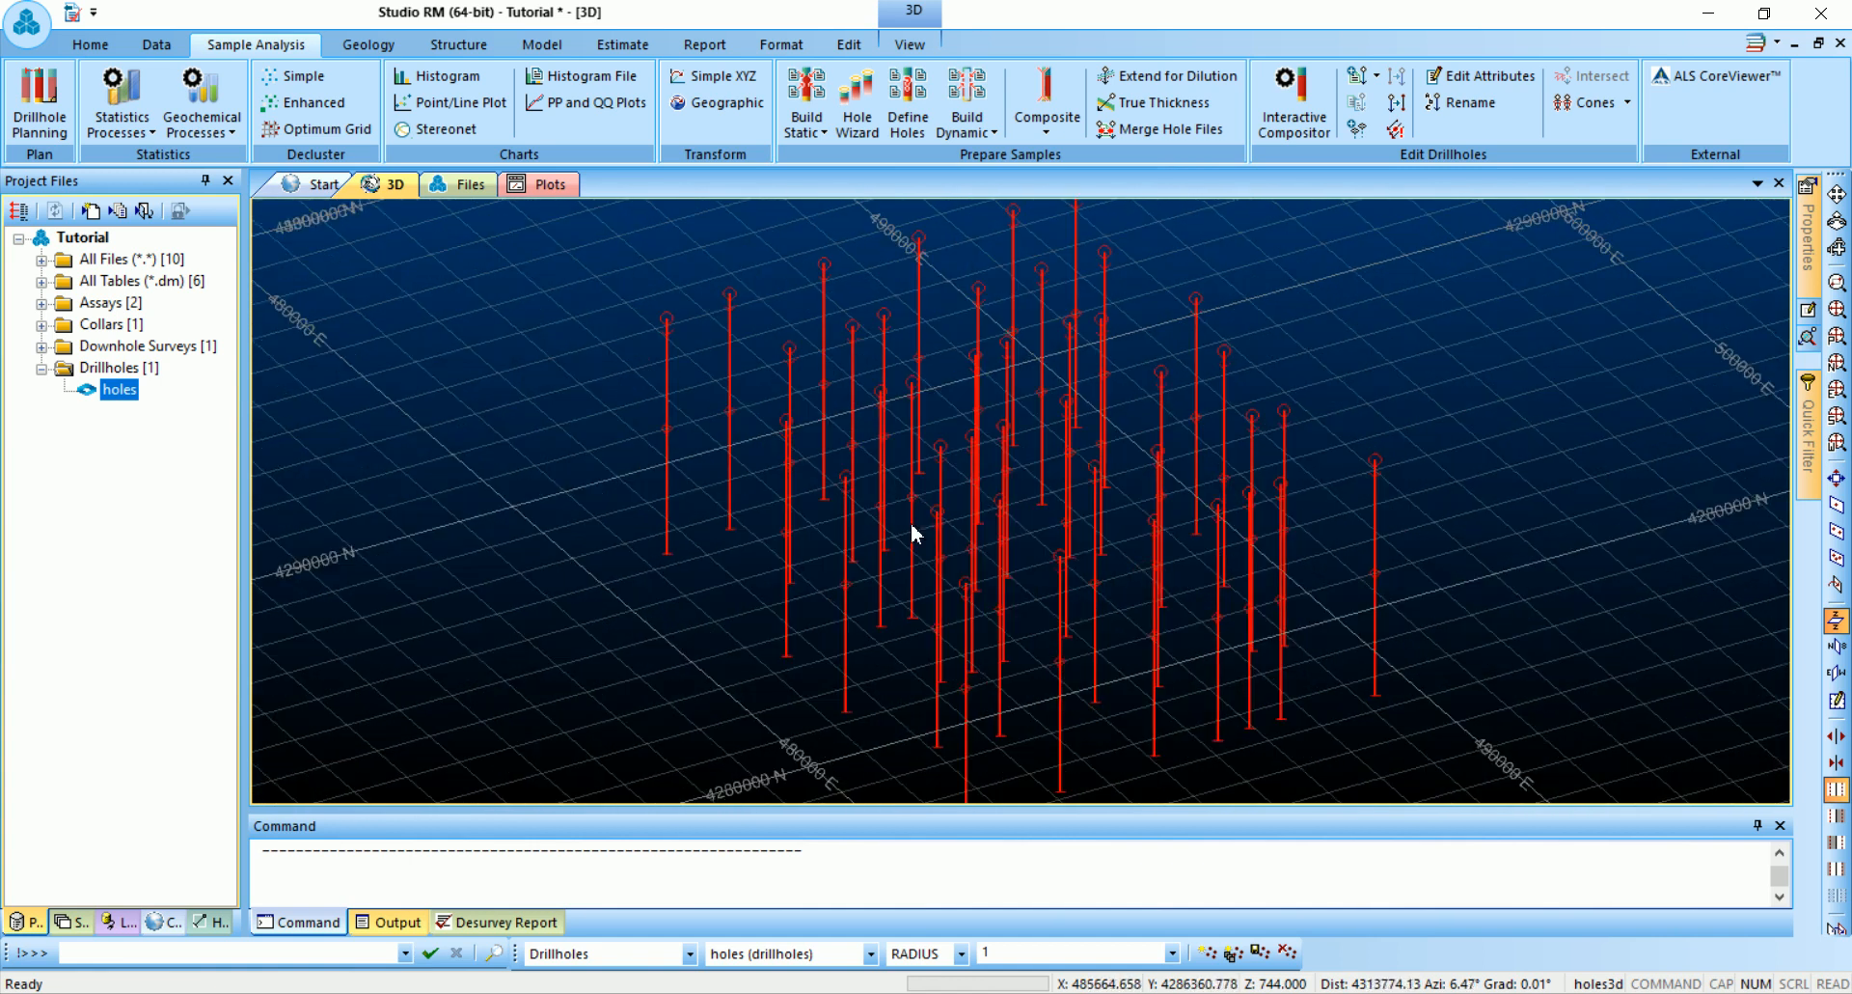
Switch to the browser, look through the Geo-trainings home page and read the Quarry Design course description
{"action": "left_click", "coordinate": [762, 873]}
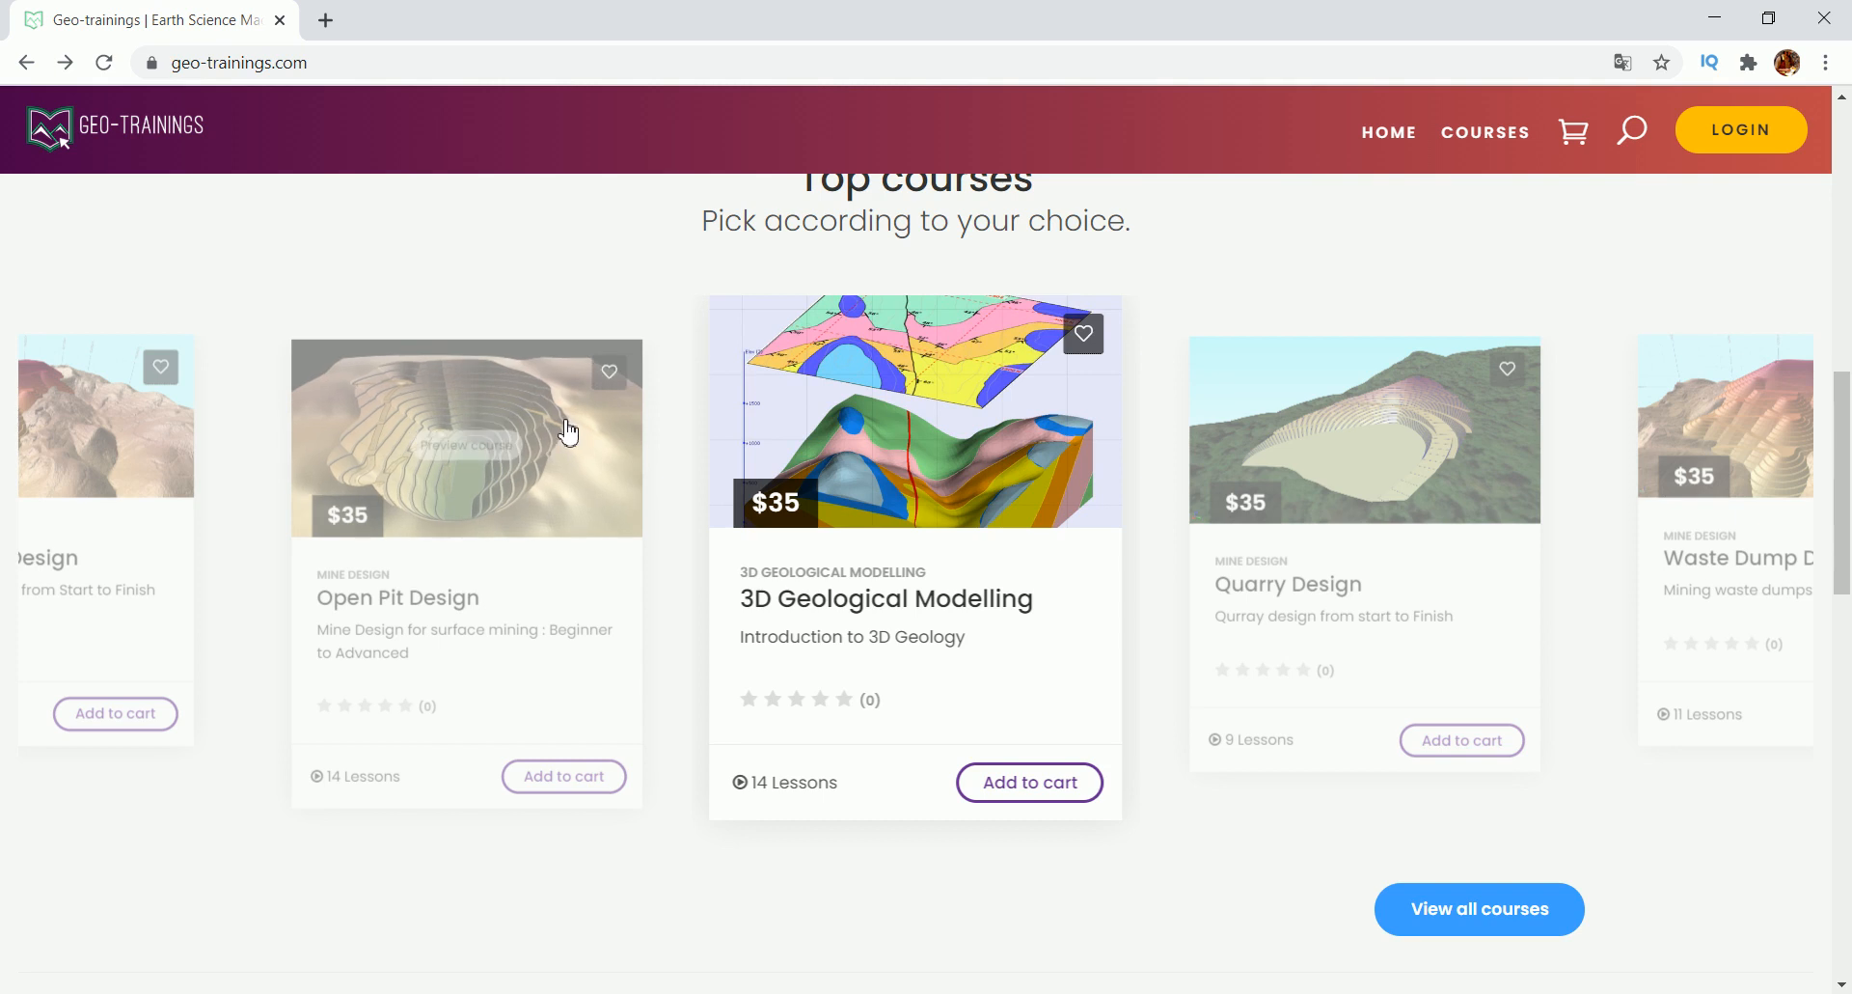
{"action": "scroll", "coordinate": [569, 434], "scroll_direction": "up", "scroll_amount": 6}
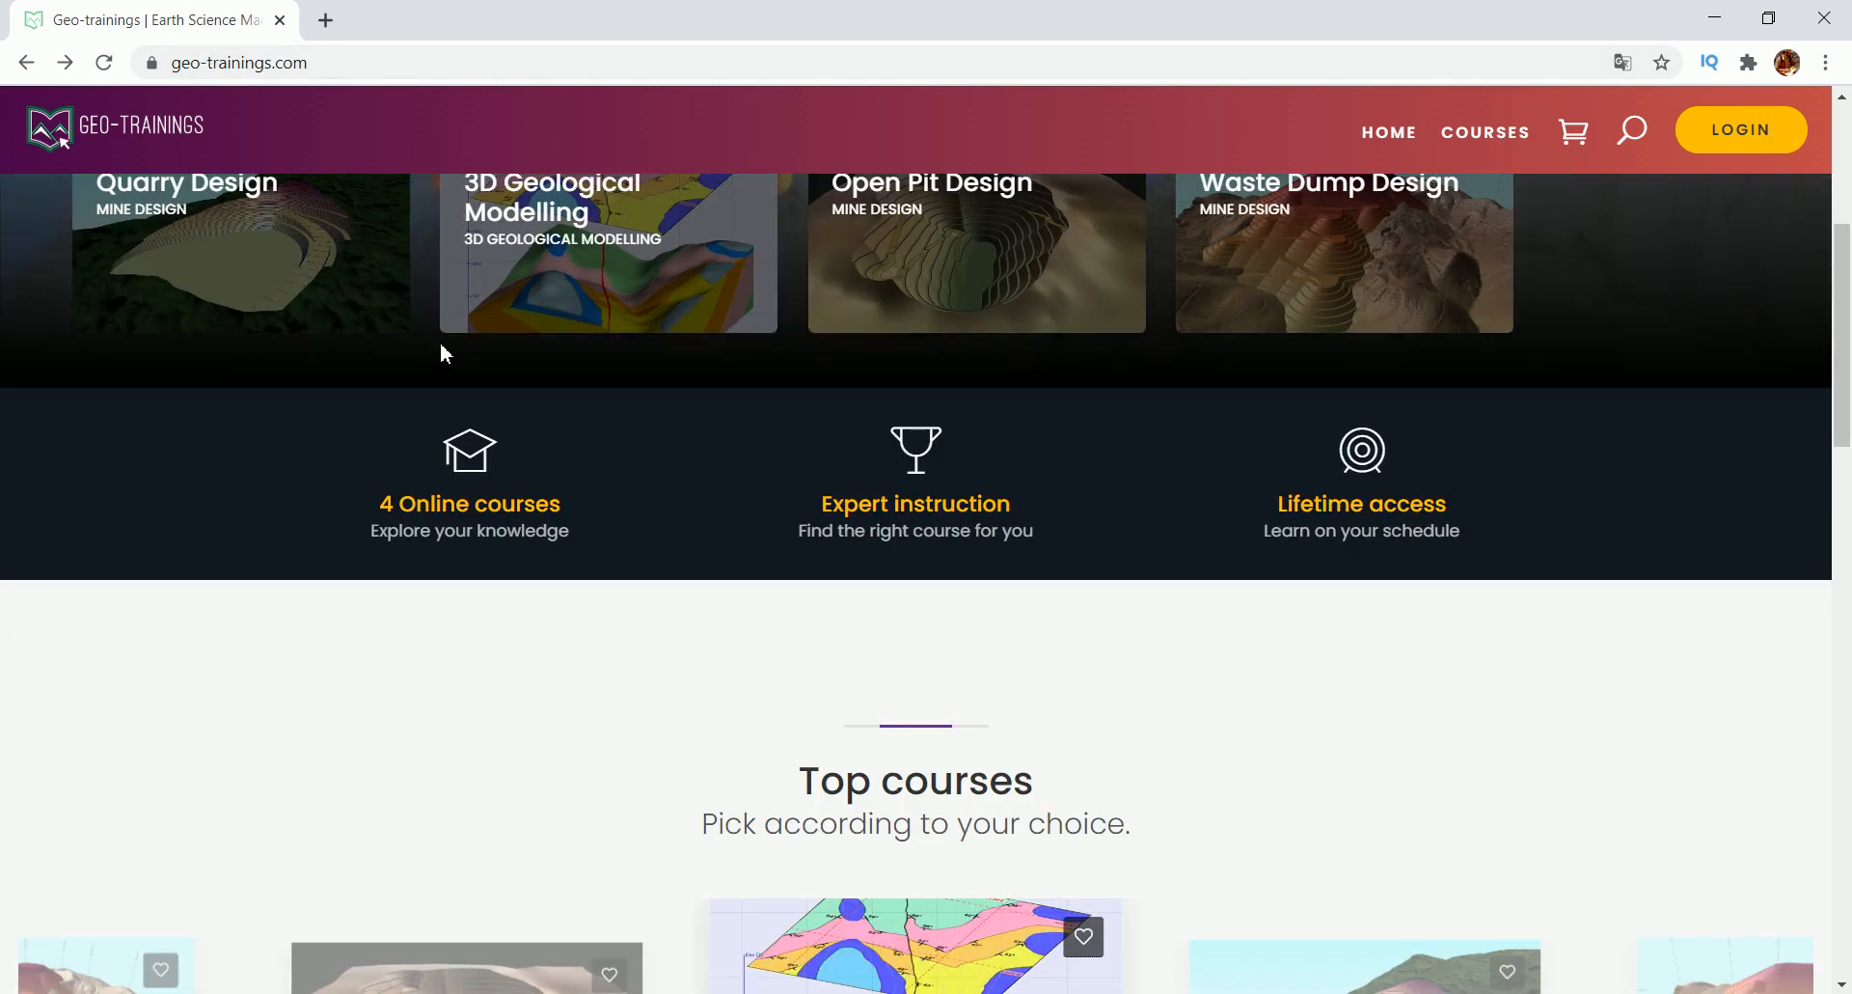
{"action": "scroll", "coordinate": [484, 403], "scroll_direction": "up", "scroll_amount": 5}
{"action": "scroll", "coordinate": [997, 588], "scroll_direction": "down", "scroll_amount": 1}
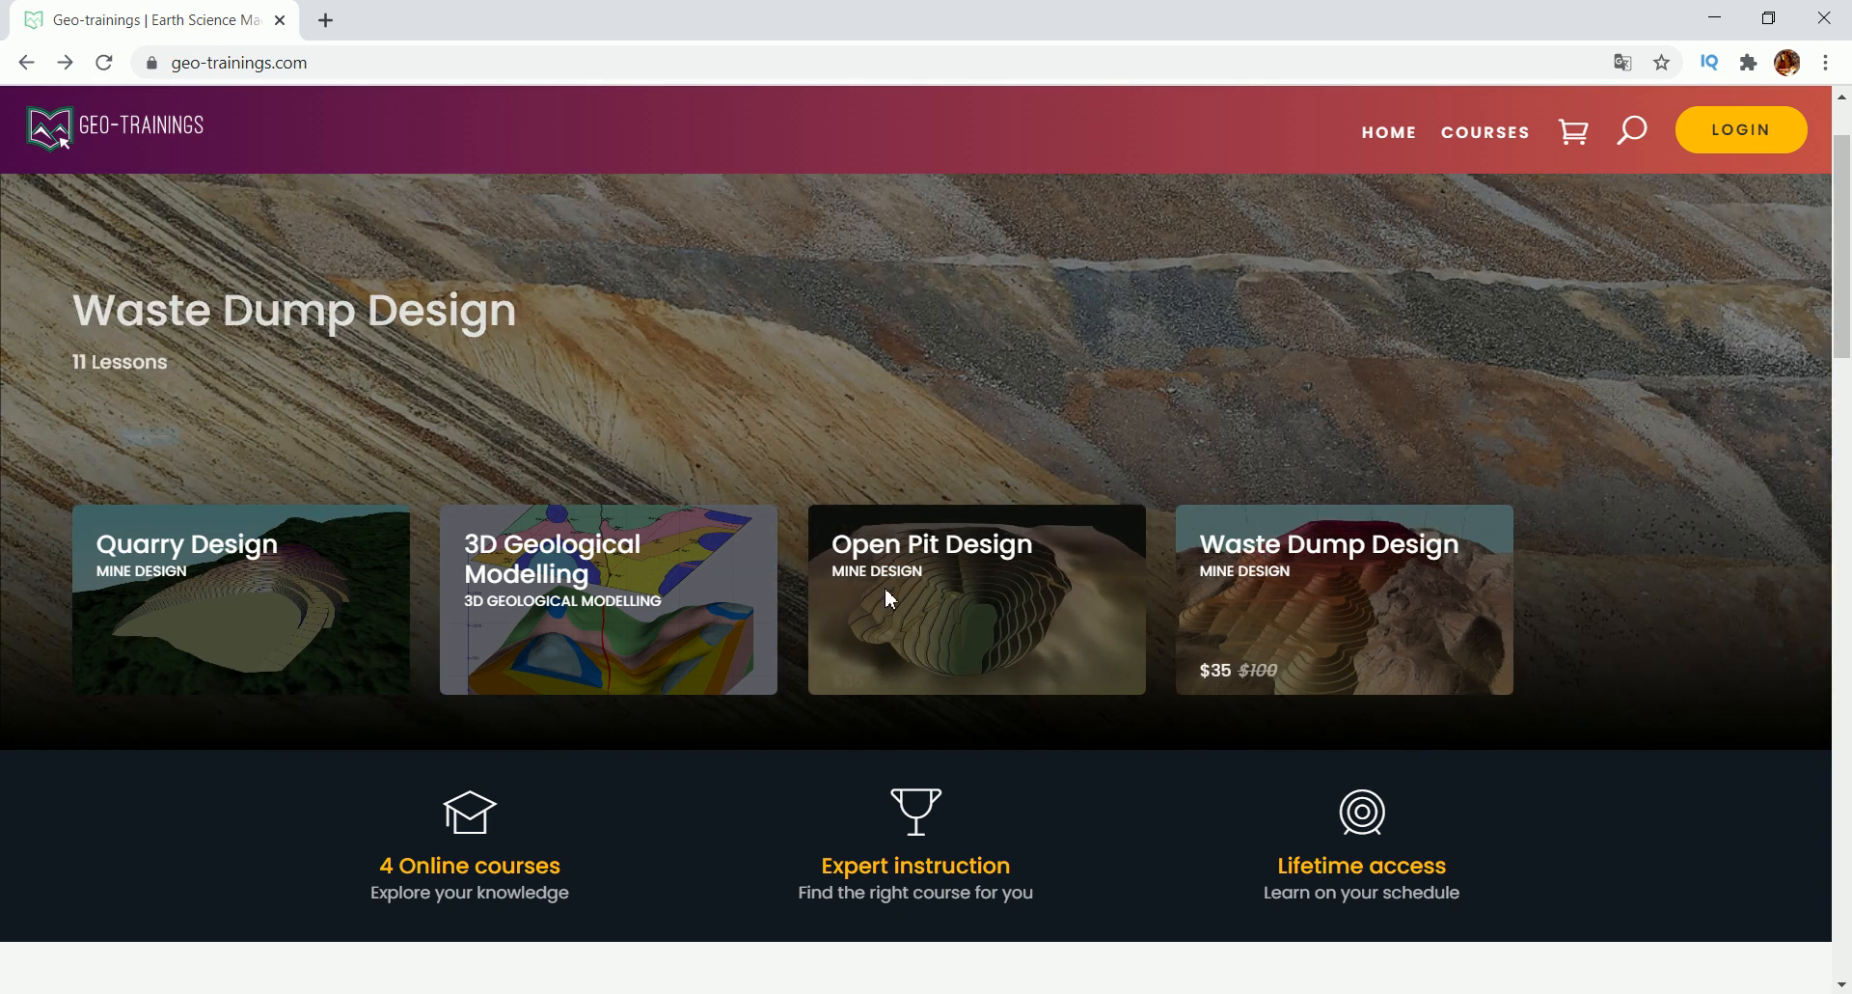
{"action": "scroll", "coordinate": [778, 654], "scroll_direction": "down", "scroll_amount": 2}
{"action": "scroll", "coordinate": [777, 654], "scroll_direction": "down", "scroll_amount": 7}
{"action": "left_click", "coordinate": [791, 555]}
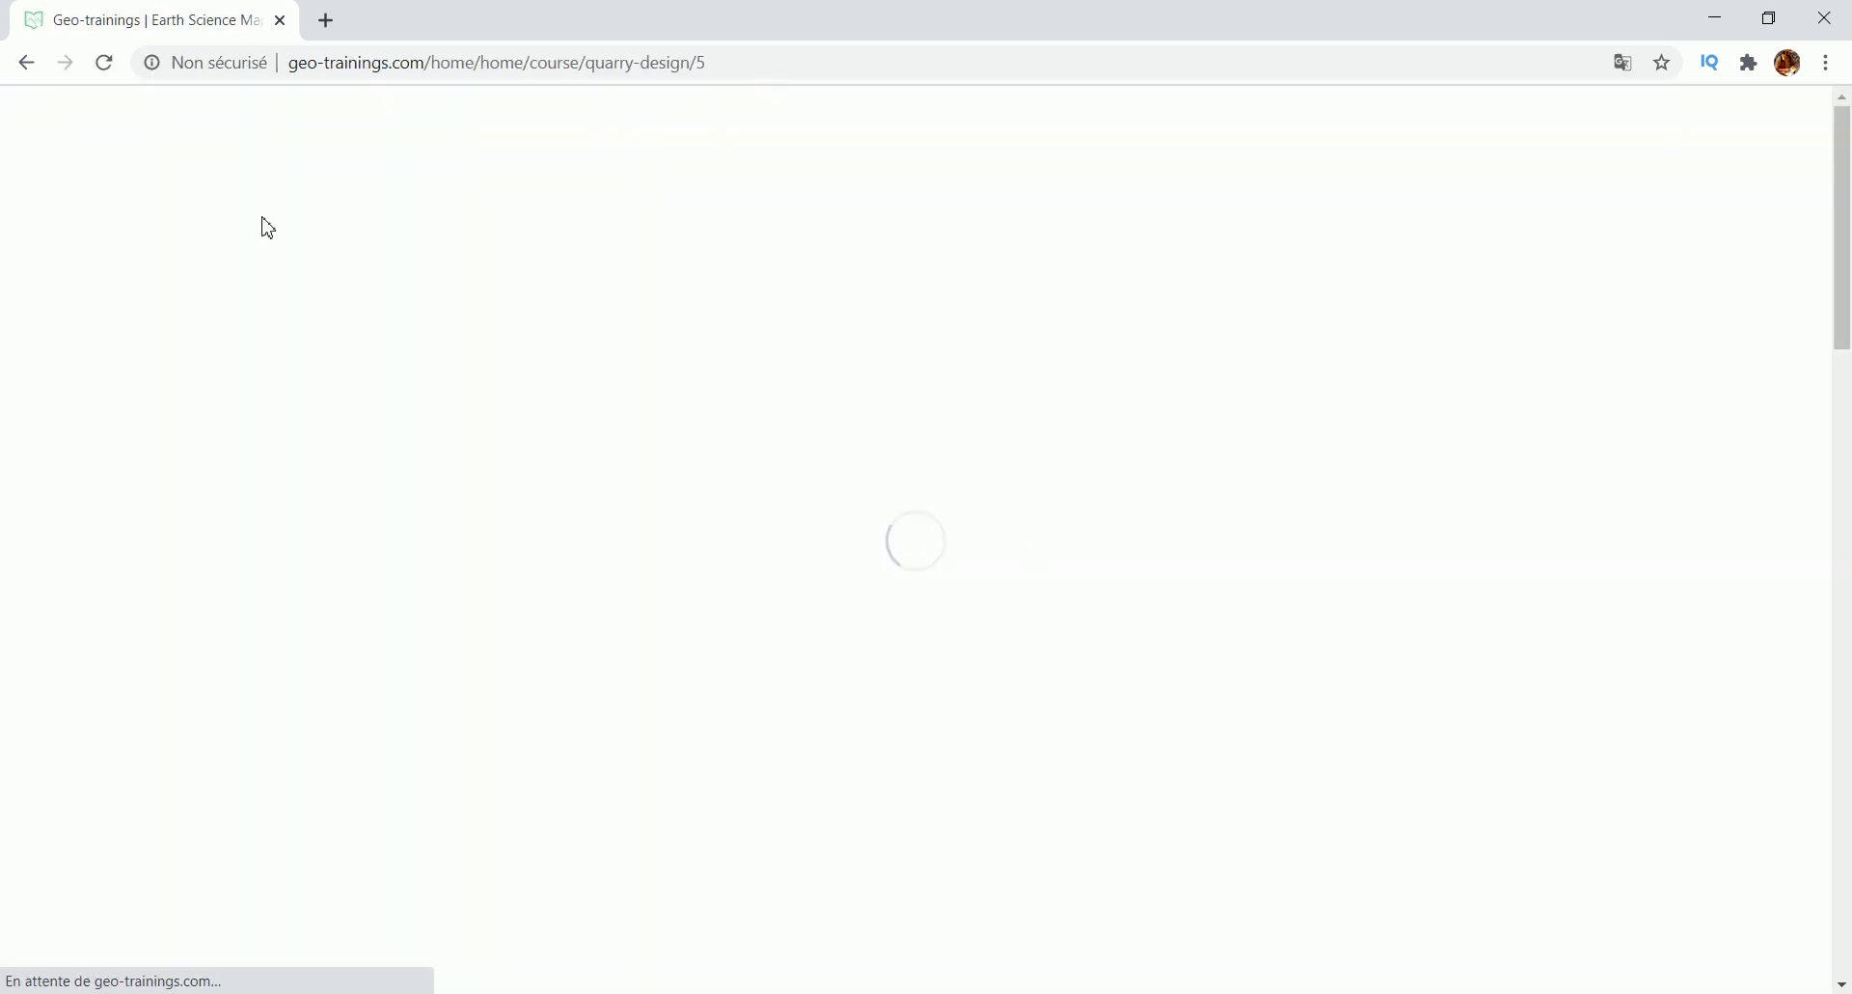
{"action": "scroll", "coordinate": [1364, 872], "scroll_direction": "down", "scroll_amount": 4}
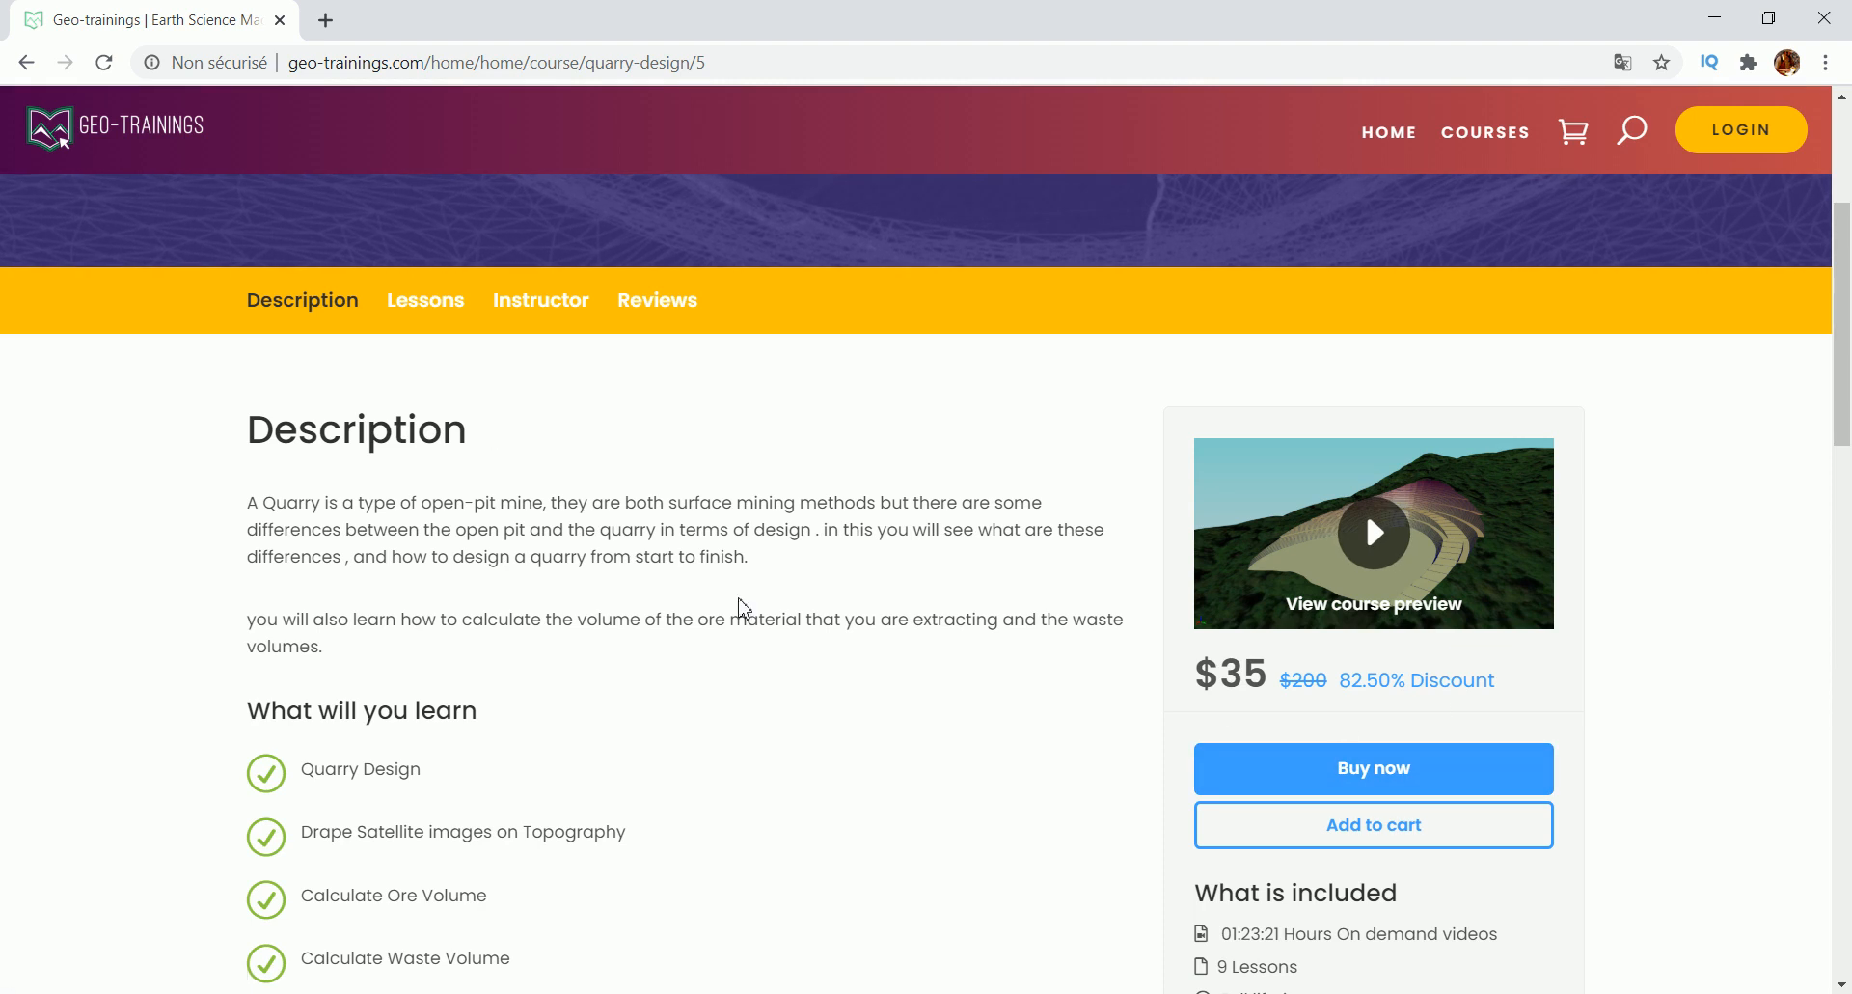
{"action": "scroll", "coordinate": [351, 392], "scroll_direction": "up", "scroll_amount": 4}
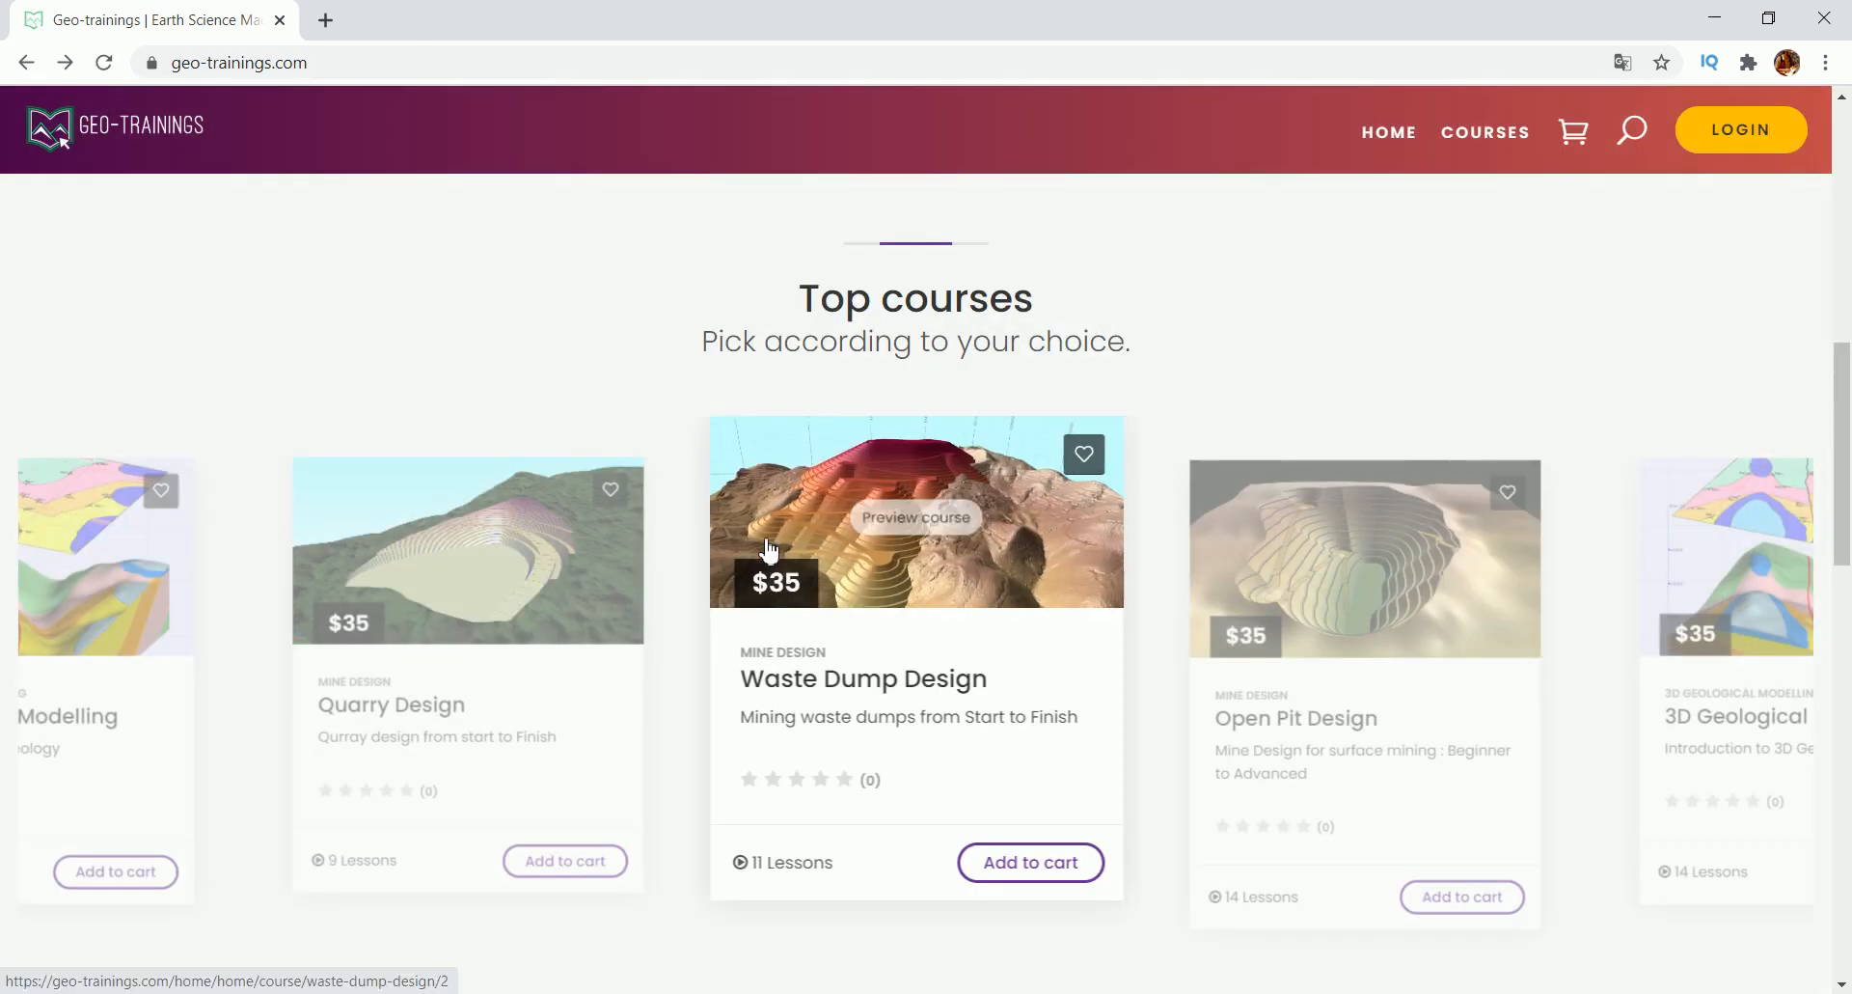
Look through the Top courses carousel on the Geo-trainings home page and switch back to Studio RM
{"action": "scroll", "coordinate": [765, 546], "scroll_direction": "down", "scroll_amount": 5}
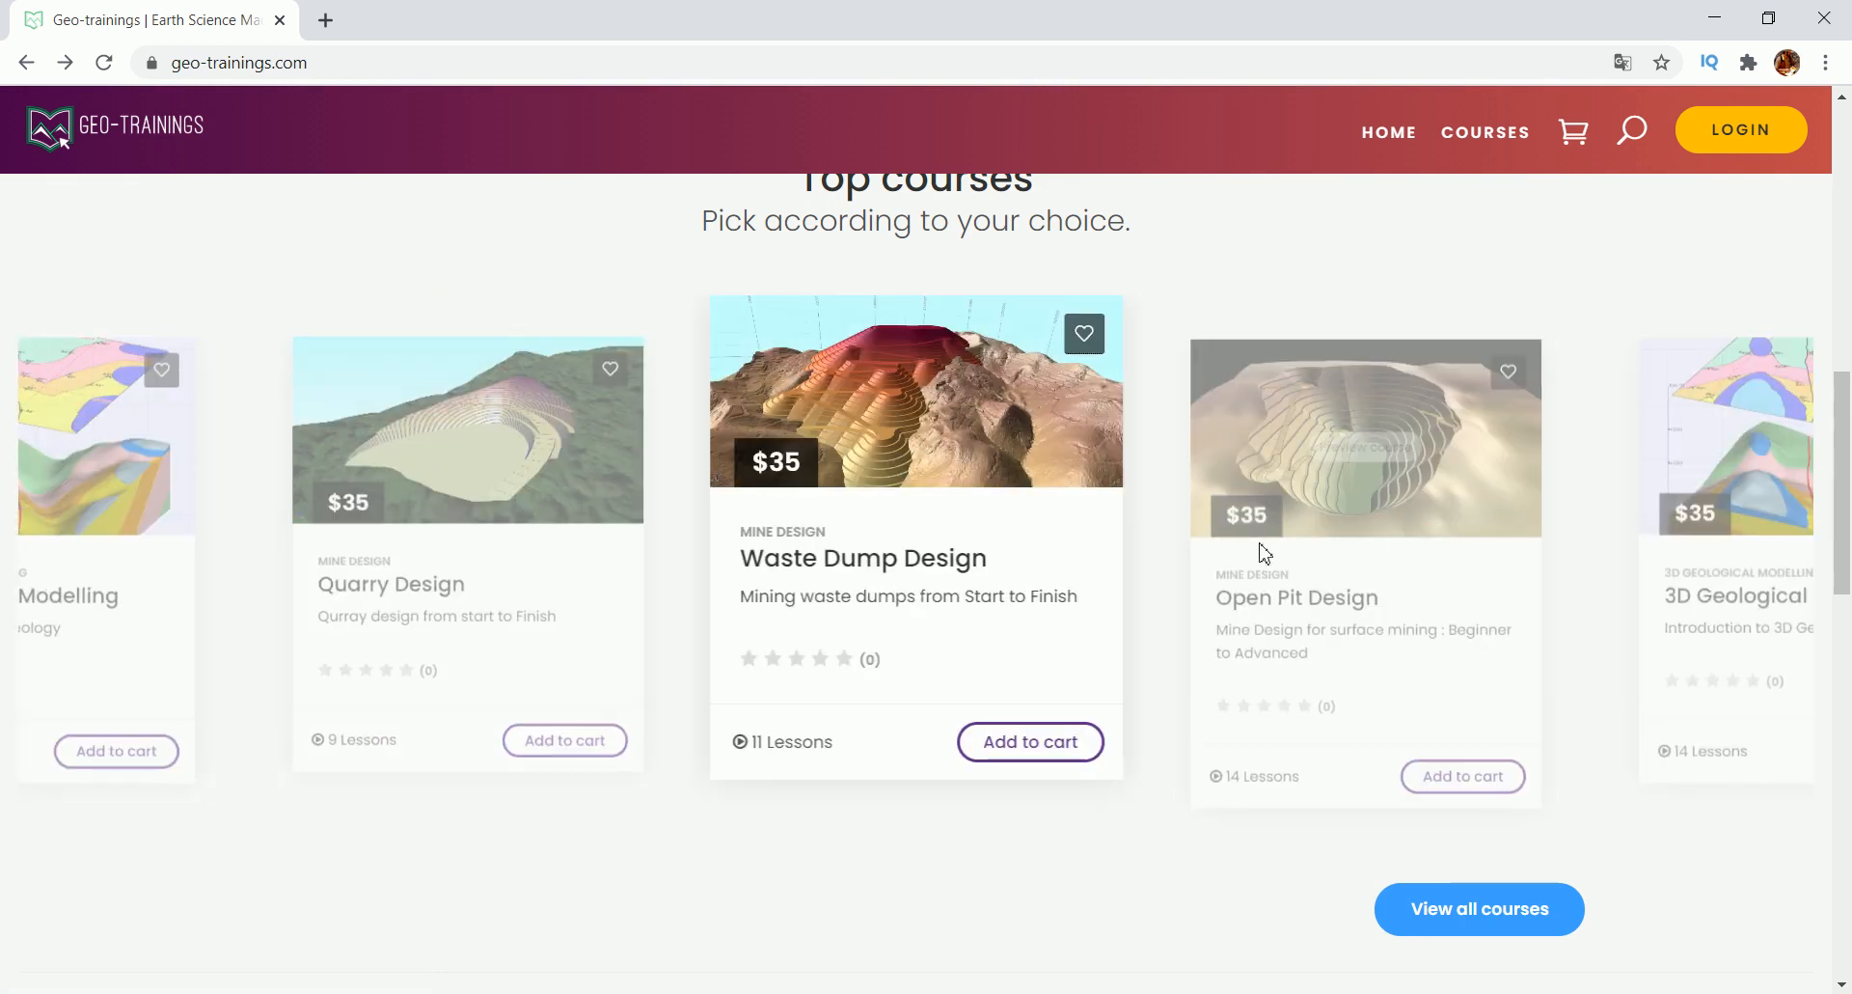
{"action": "scroll", "coordinate": [1286, 567], "scroll_direction": "down", "scroll_amount": 3}
{"action": "scroll", "coordinate": [1284, 560], "scroll_direction": "up", "scroll_amount": 3}
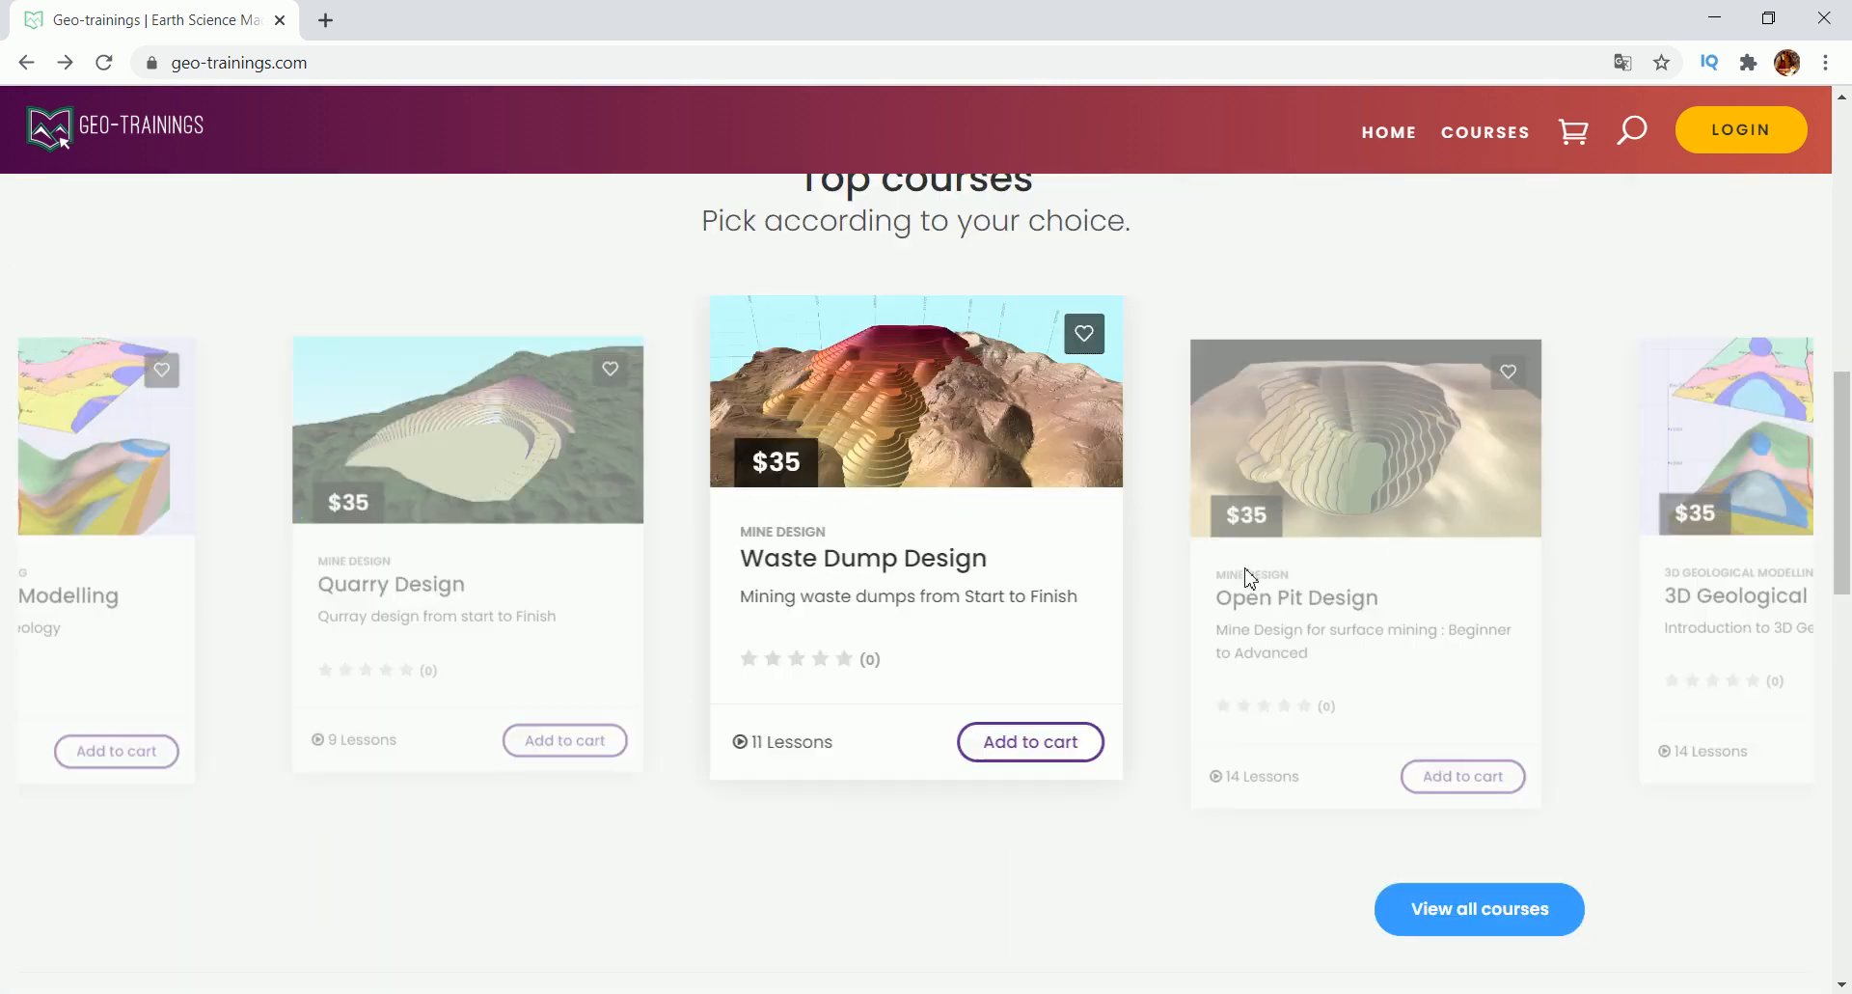
{"action": "left_click_drag", "start_coordinate": [1210, 699], "coordinate": [948, 644]}
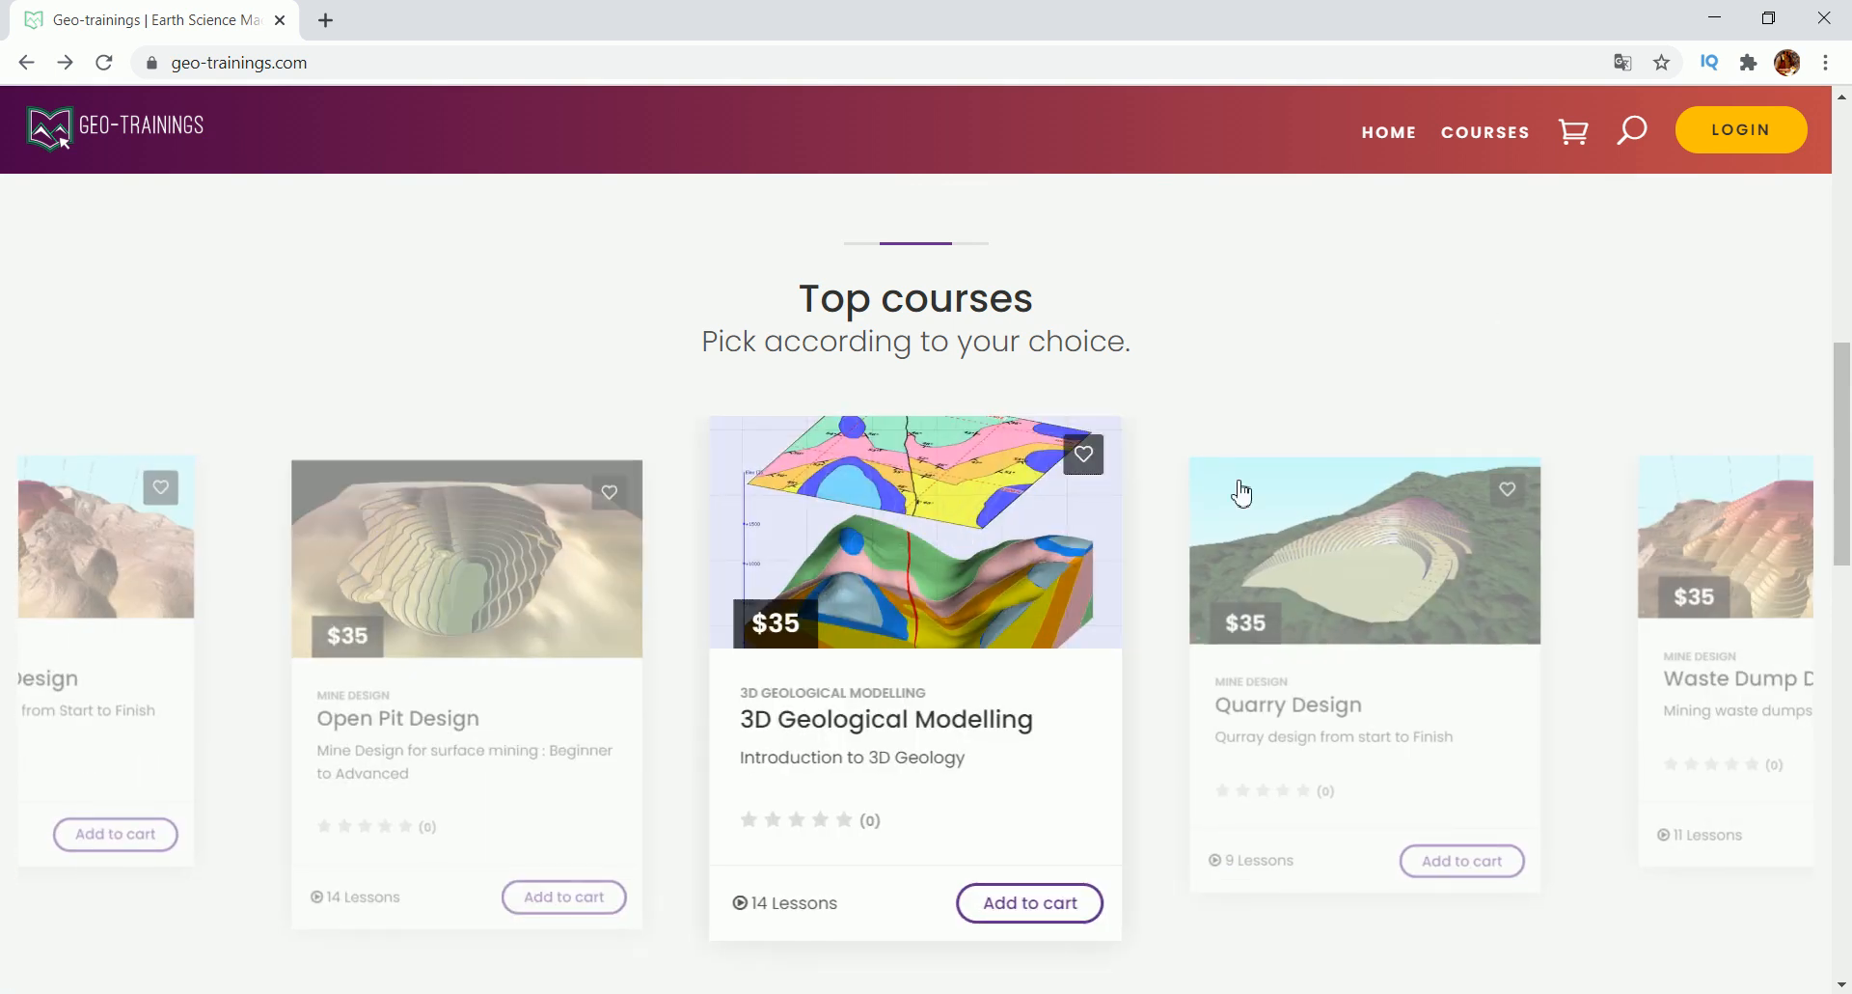
{"action": "scroll", "coordinate": [1261, 495], "scroll_direction": "up", "scroll_amount": 10}
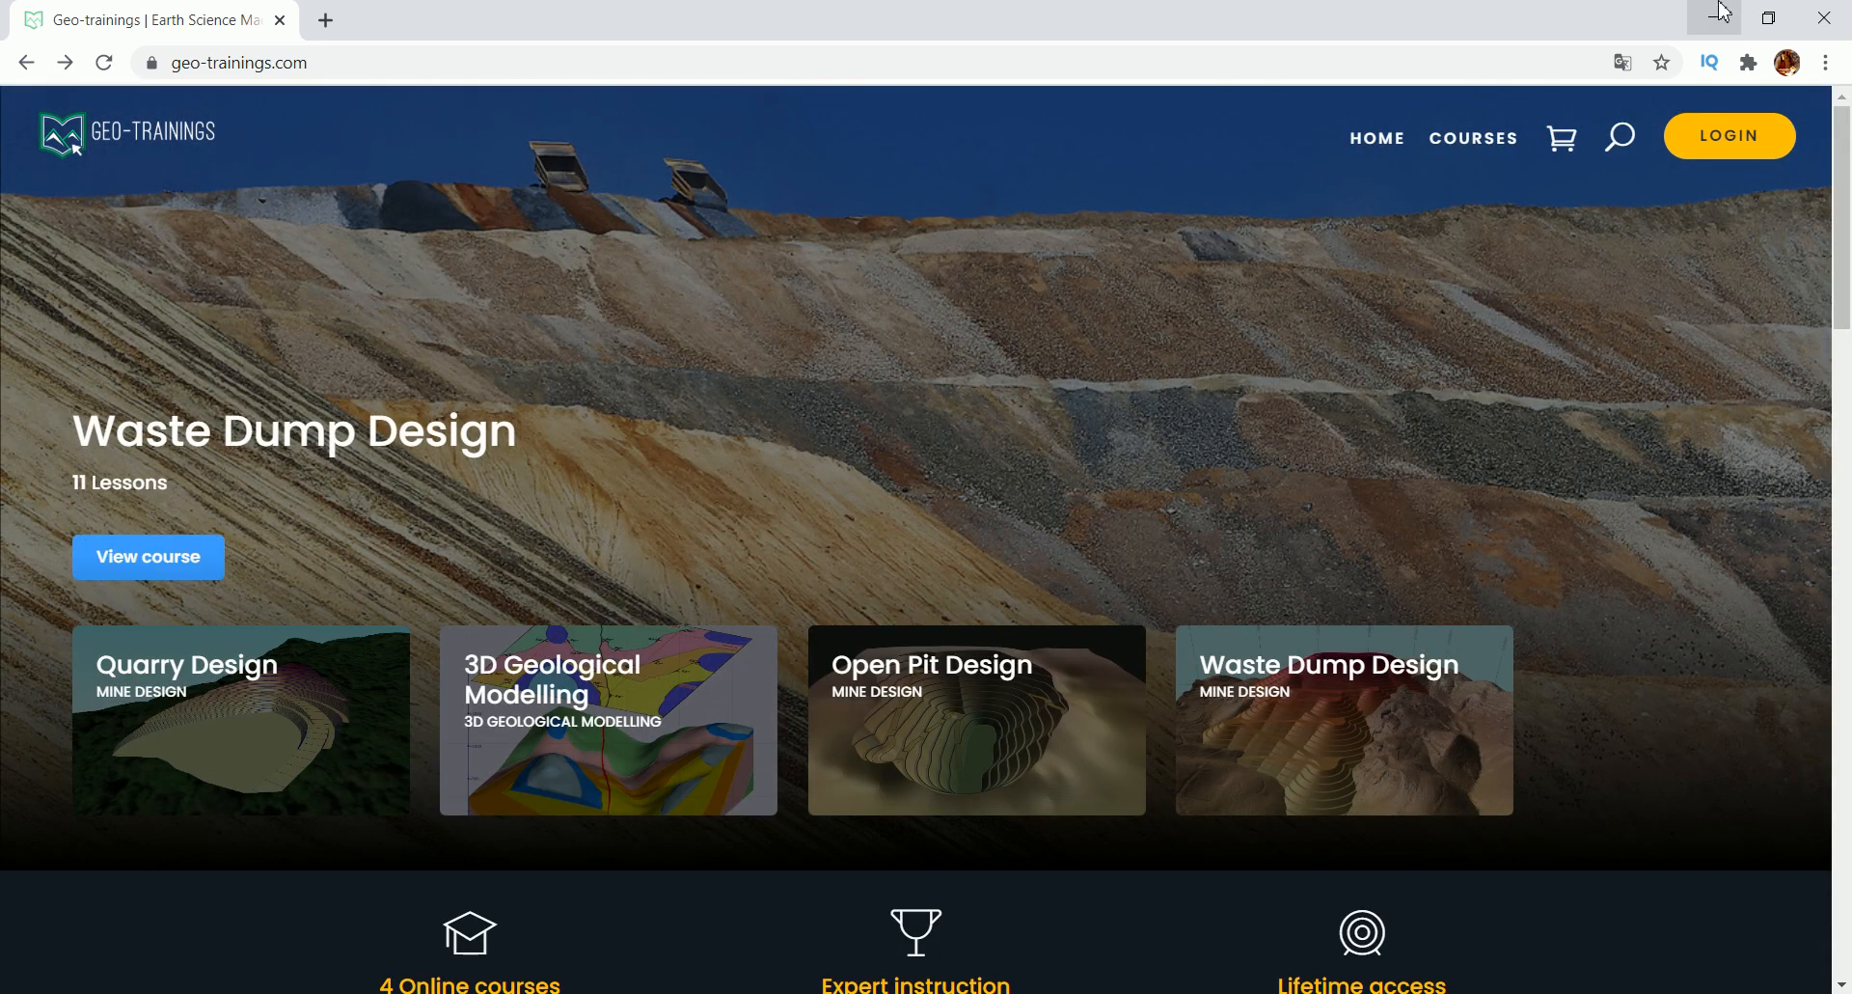
{"action": "left_click", "coordinate": [1723, 13]}
Show the project's sheets tree and hide the Default Grid from the 3D view of the drillholes
{"action": "left_click_drag", "start_coordinate": [668, 568], "coordinate": [837, 542]}
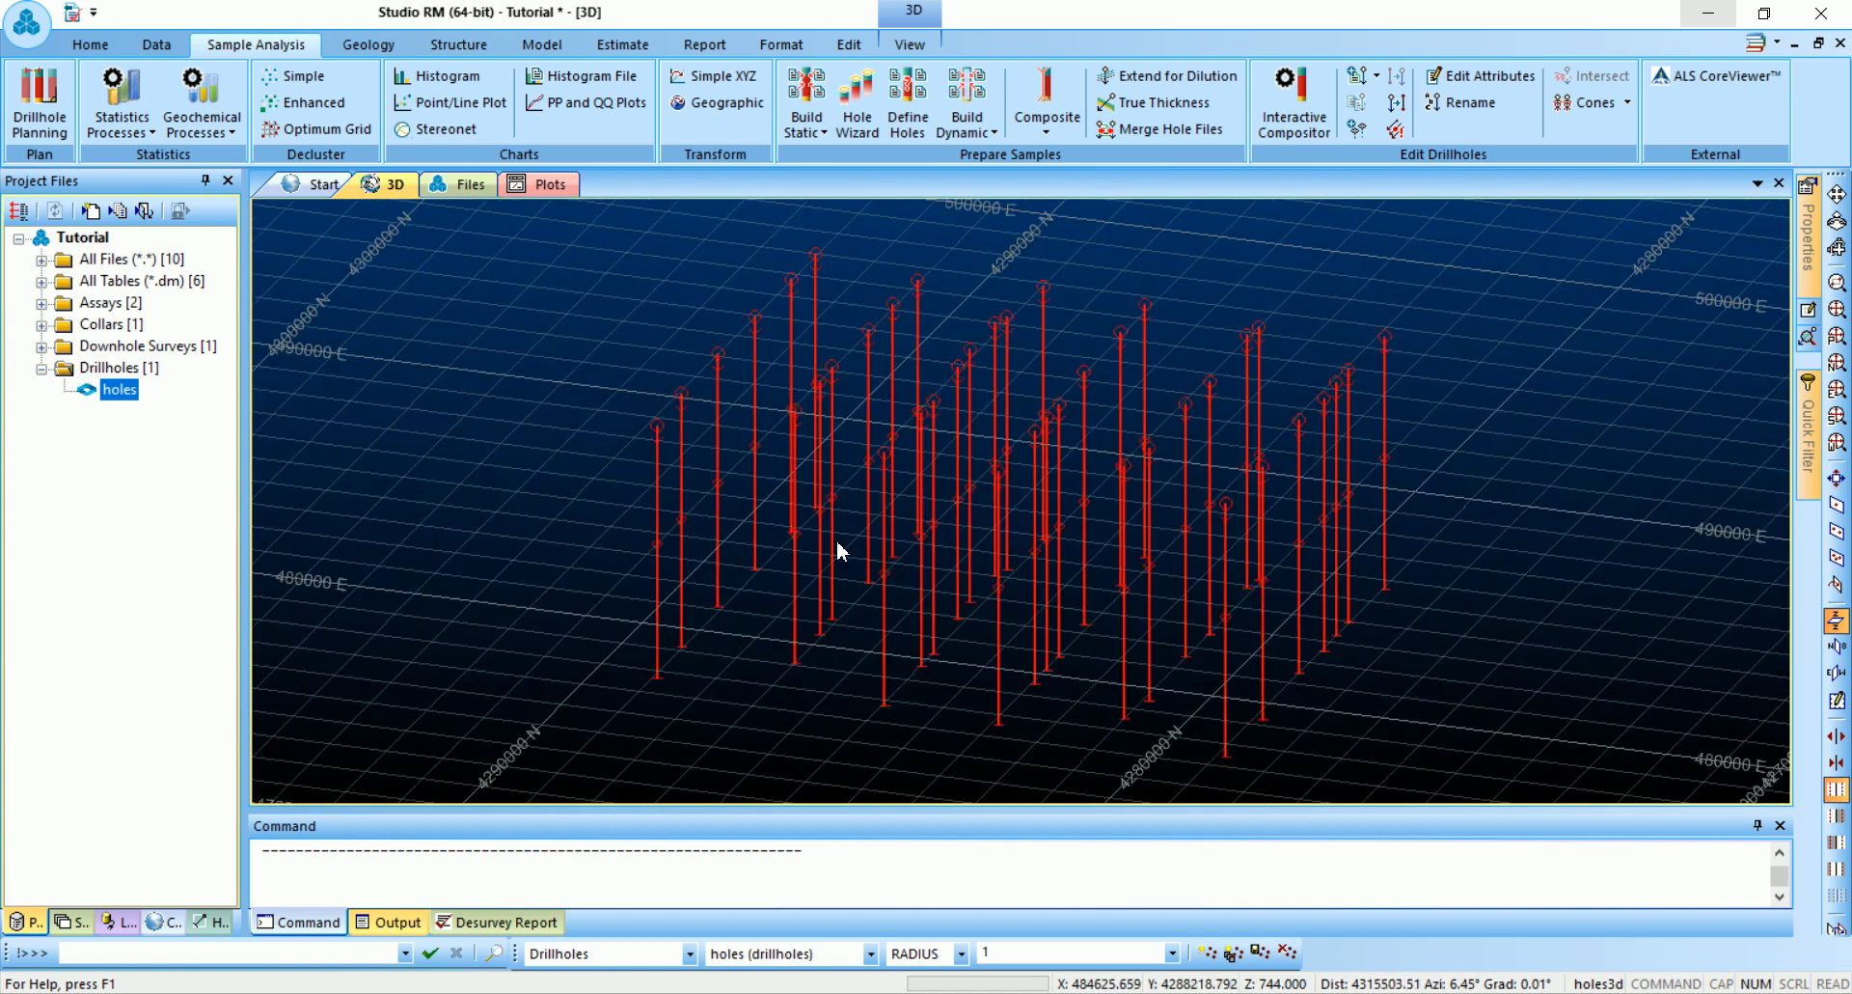
{"action": "left_click", "coordinate": [127, 923]}
{"action": "left_click", "coordinate": [162, 921]}
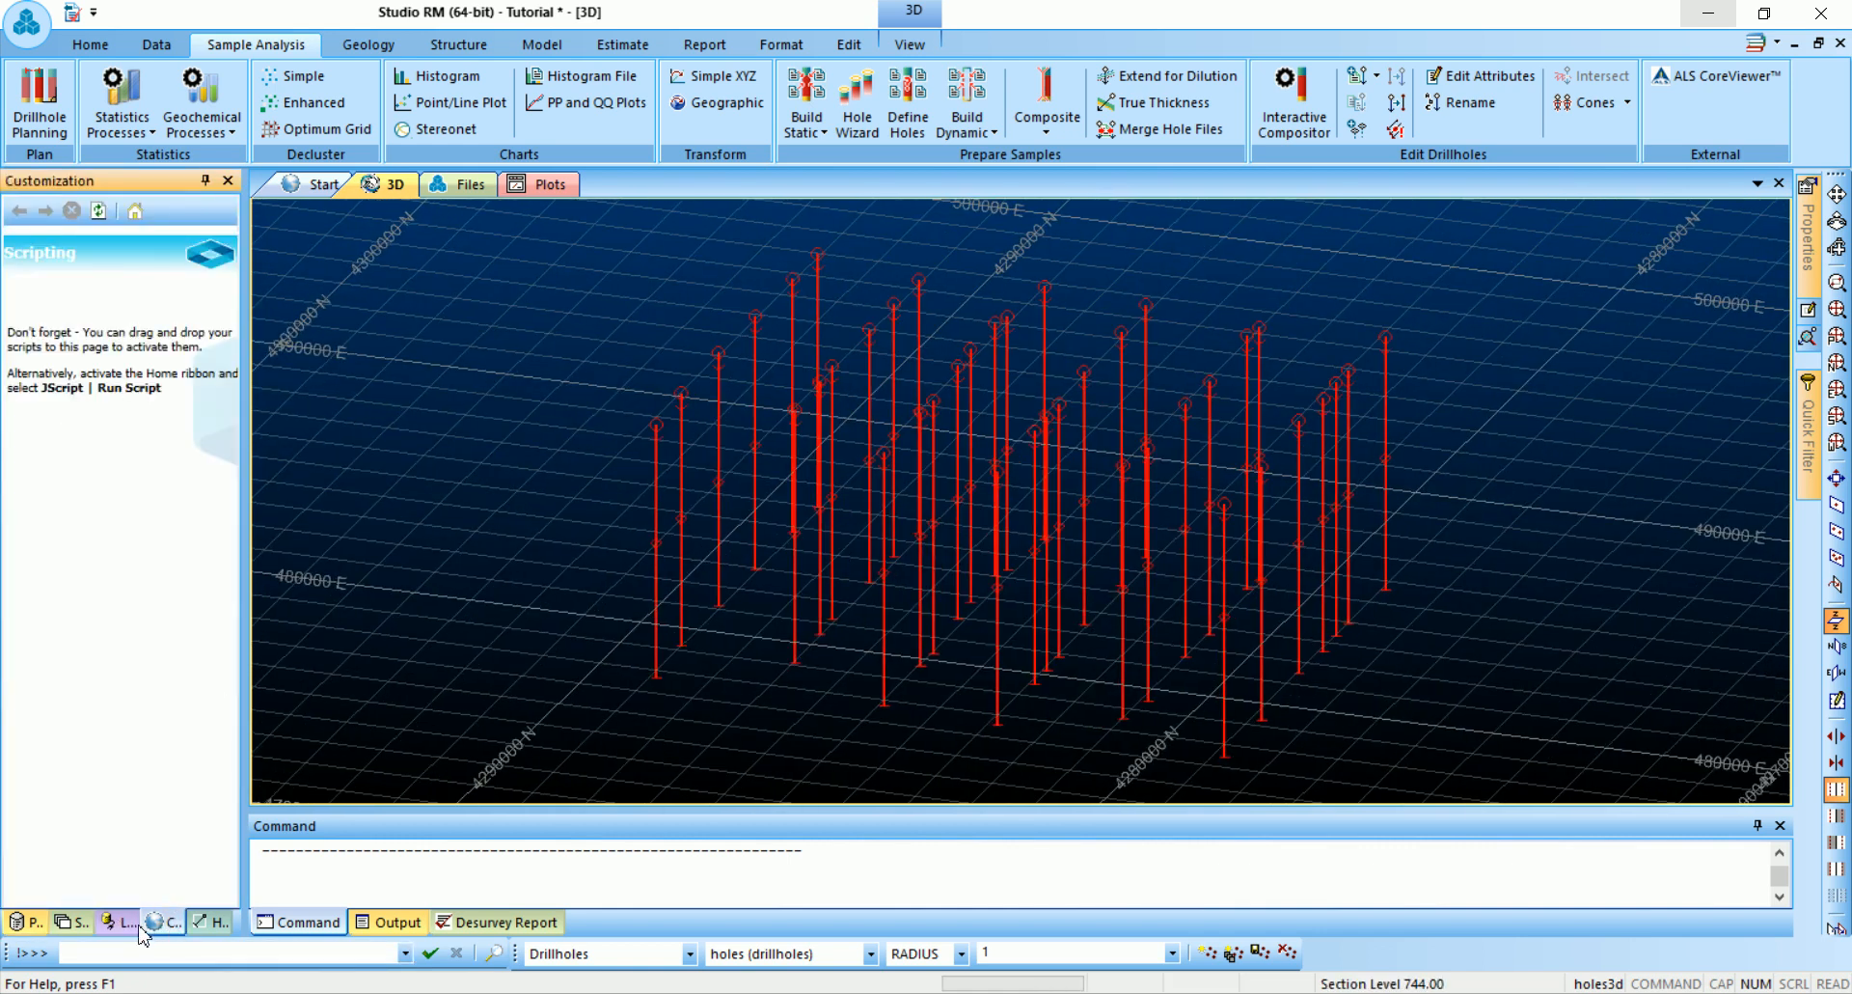
{"action": "left_click", "coordinate": [29, 921]}
{"action": "left_click", "coordinate": [70, 921]}
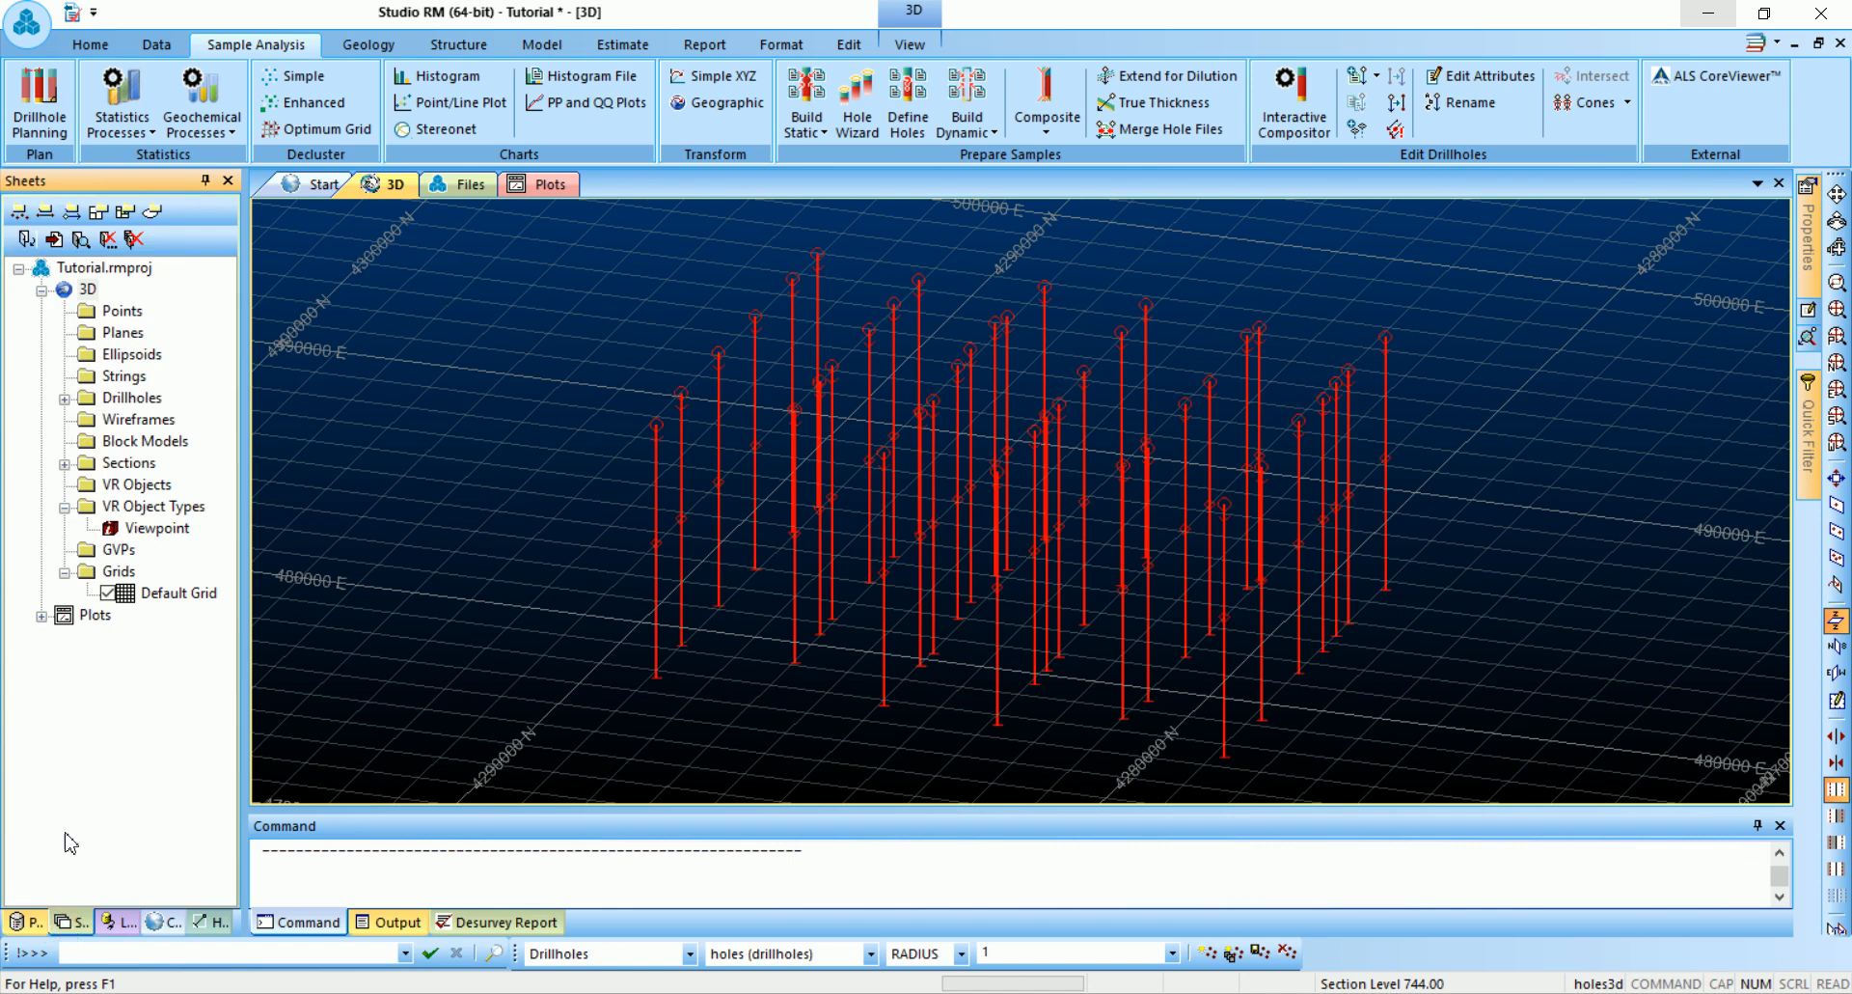
{"action": "left_click", "coordinate": [108, 594]}
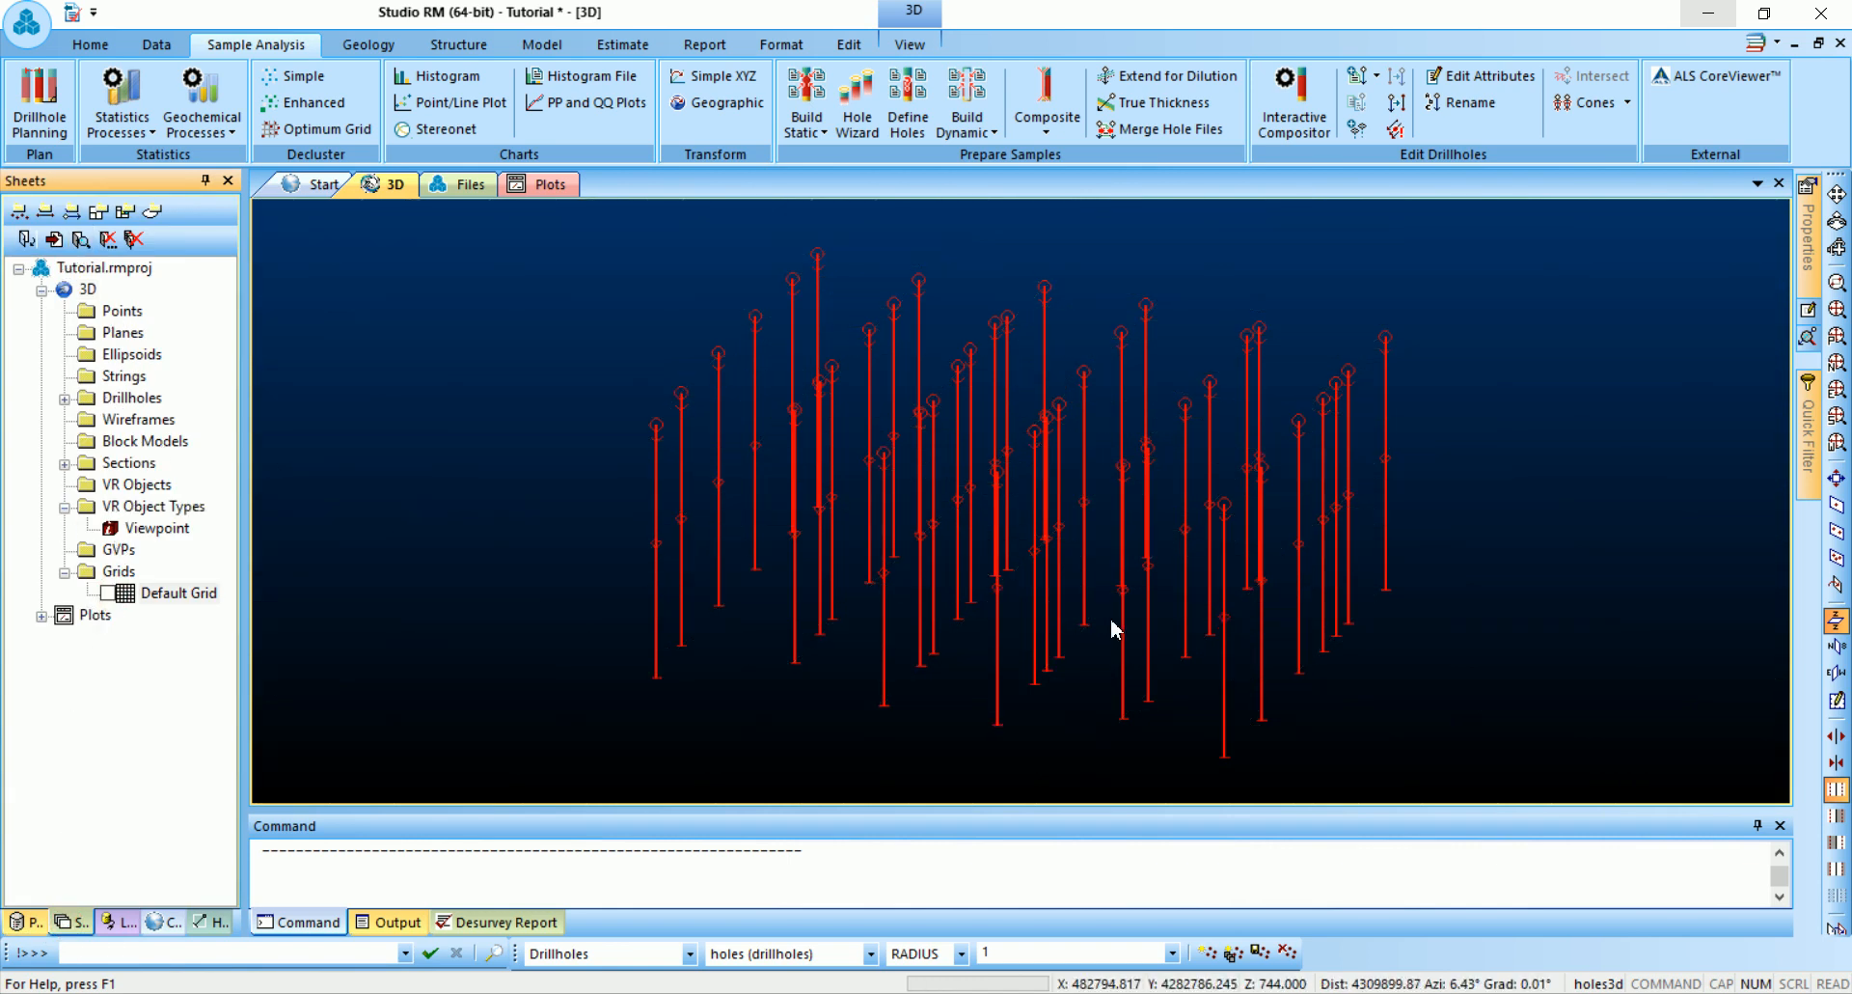
{"action": "left_click_drag", "start_coordinate": [1187, 639], "coordinate": [1149, 628]}
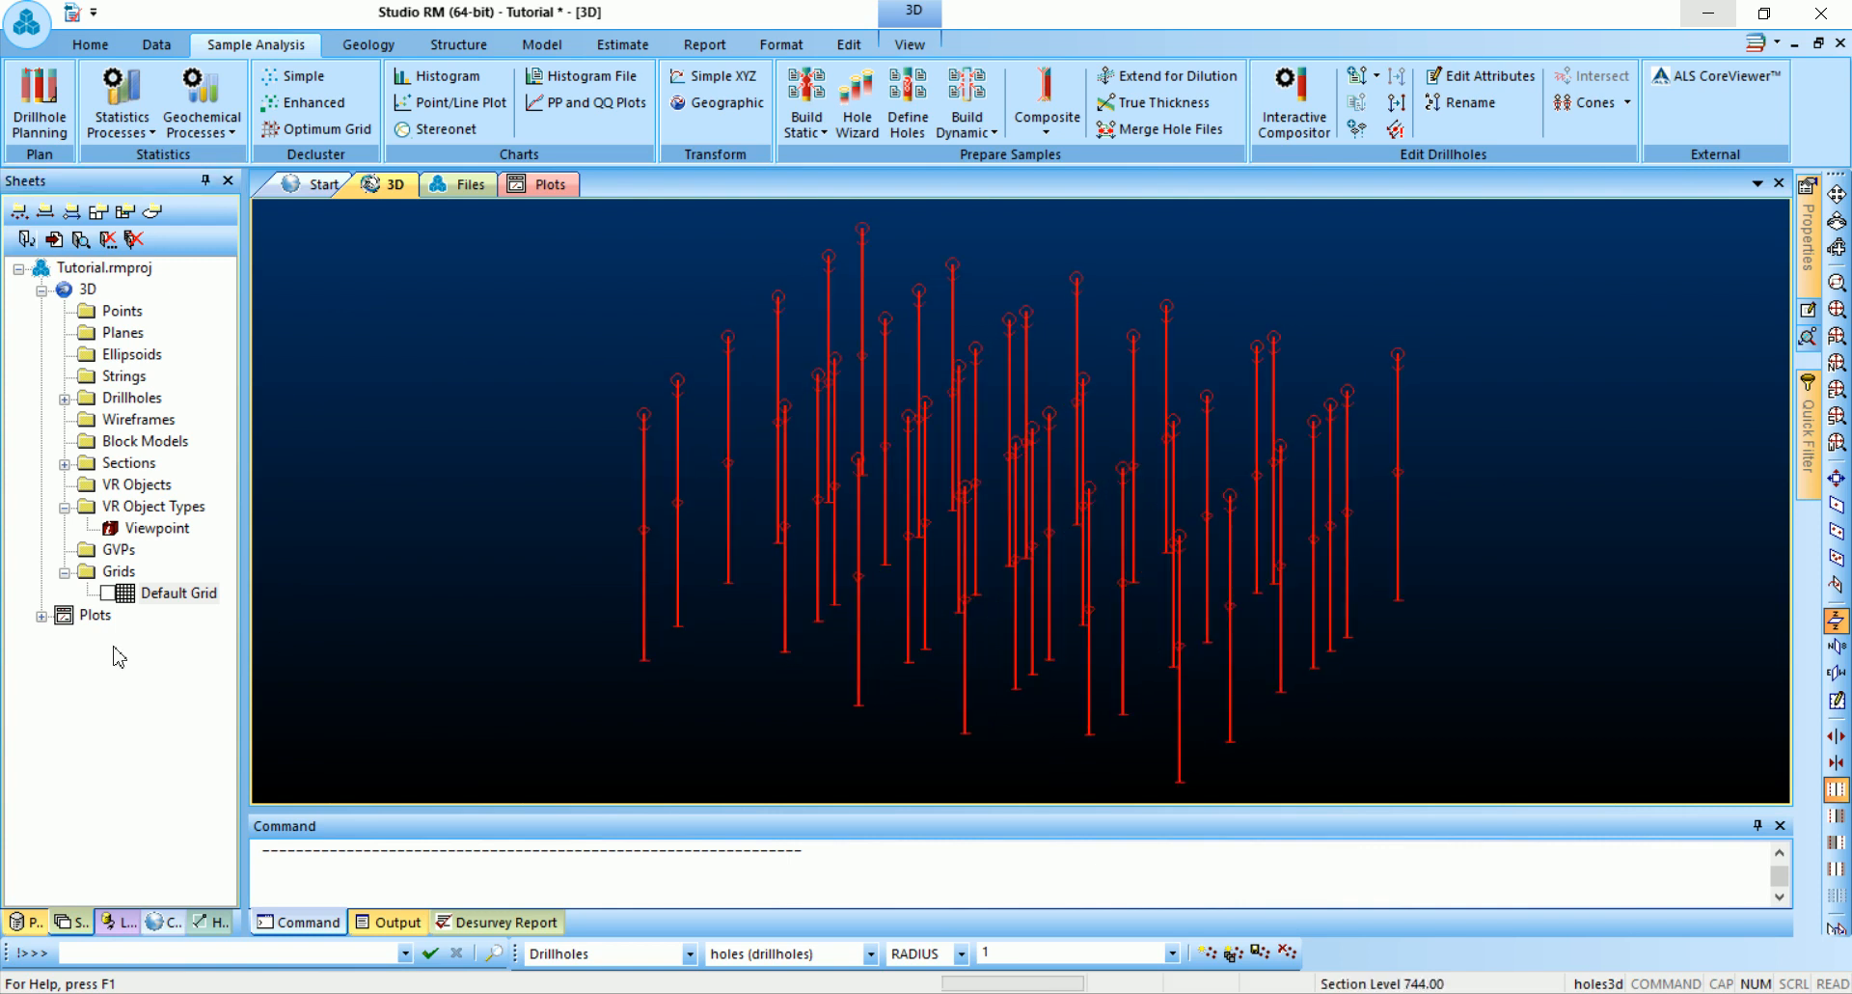
{"action": "left_click", "coordinate": [108, 593]}
{"action": "left_click", "coordinate": [108, 594]}
Expand the 3D Drillholes folder and toggle the holes overlay's visibility off and back on
{"action": "left_click", "coordinate": [64, 398]}
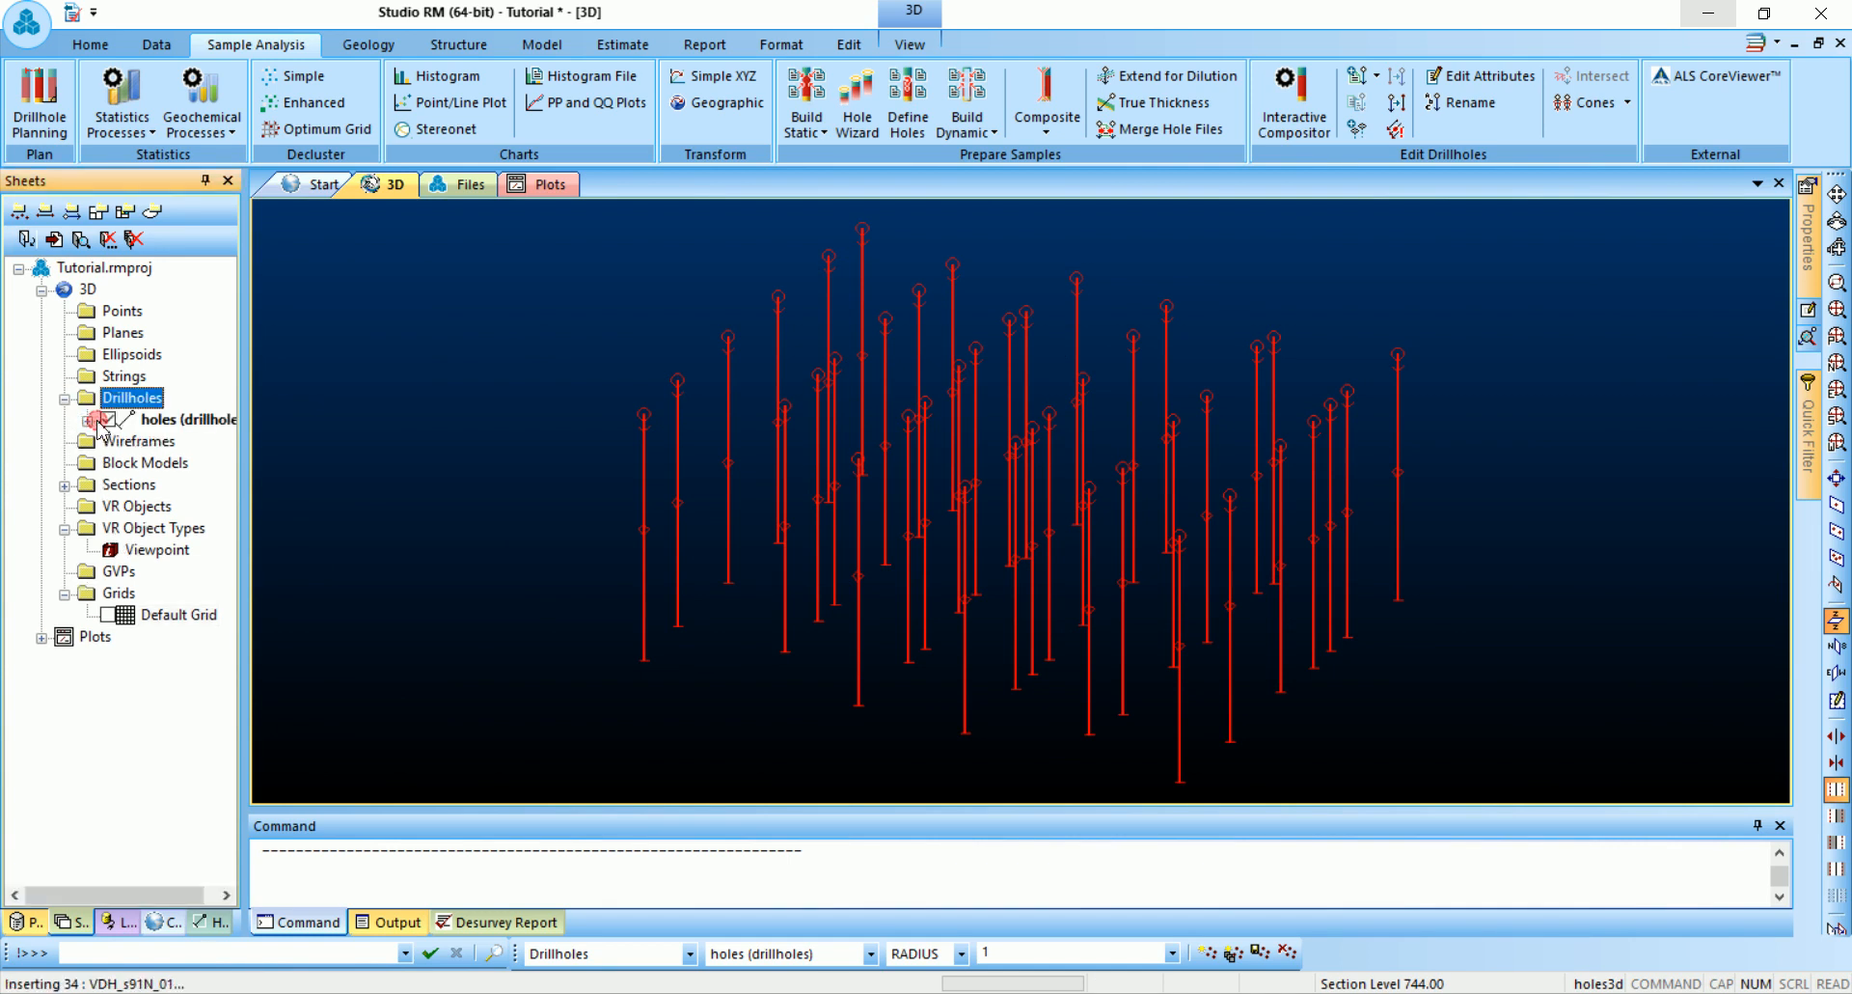
{"action": "left_click", "coordinate": [87, 419]}
{"action": "left_click", "coordinate": [87, 268]}
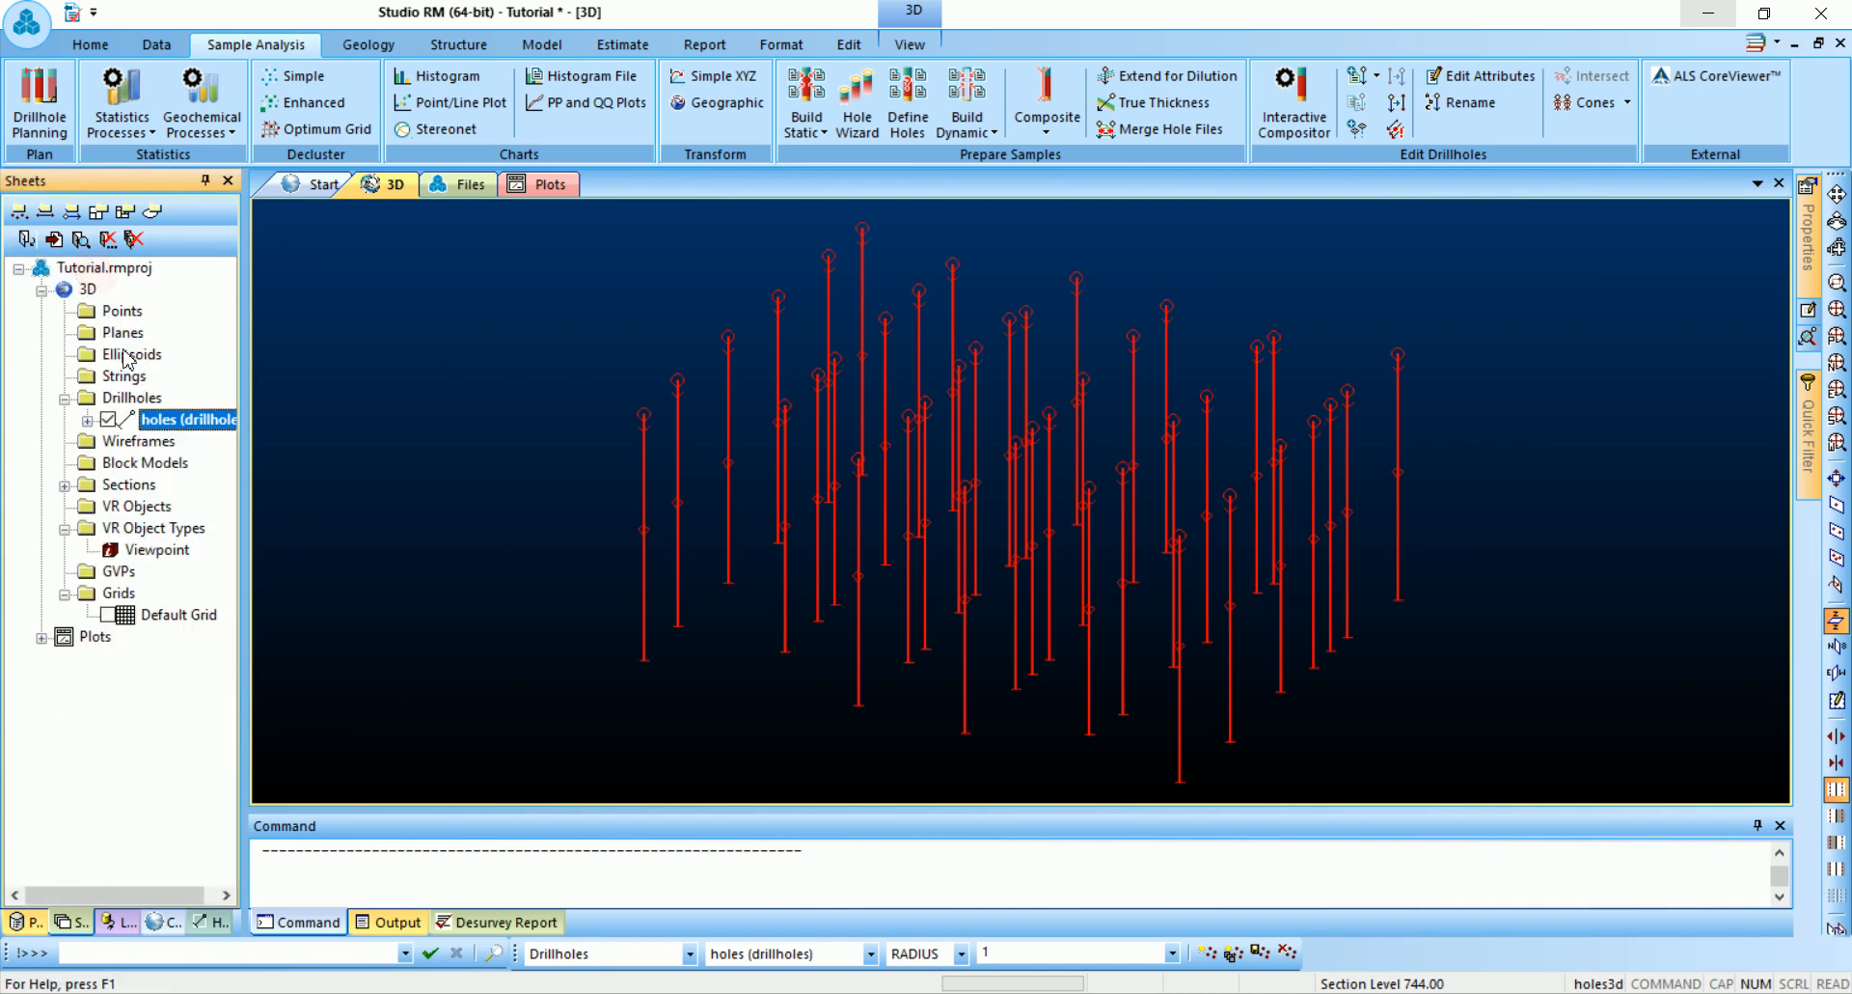
{"action": "left_click", "coordinate": [108, 420]}
{"action": "left_click", "coordinate": [108, 420]}
{"action": "left_click_drag", "start_coordinate": [1129, 583], "coordinate": [890, 579], "text": "shift"}
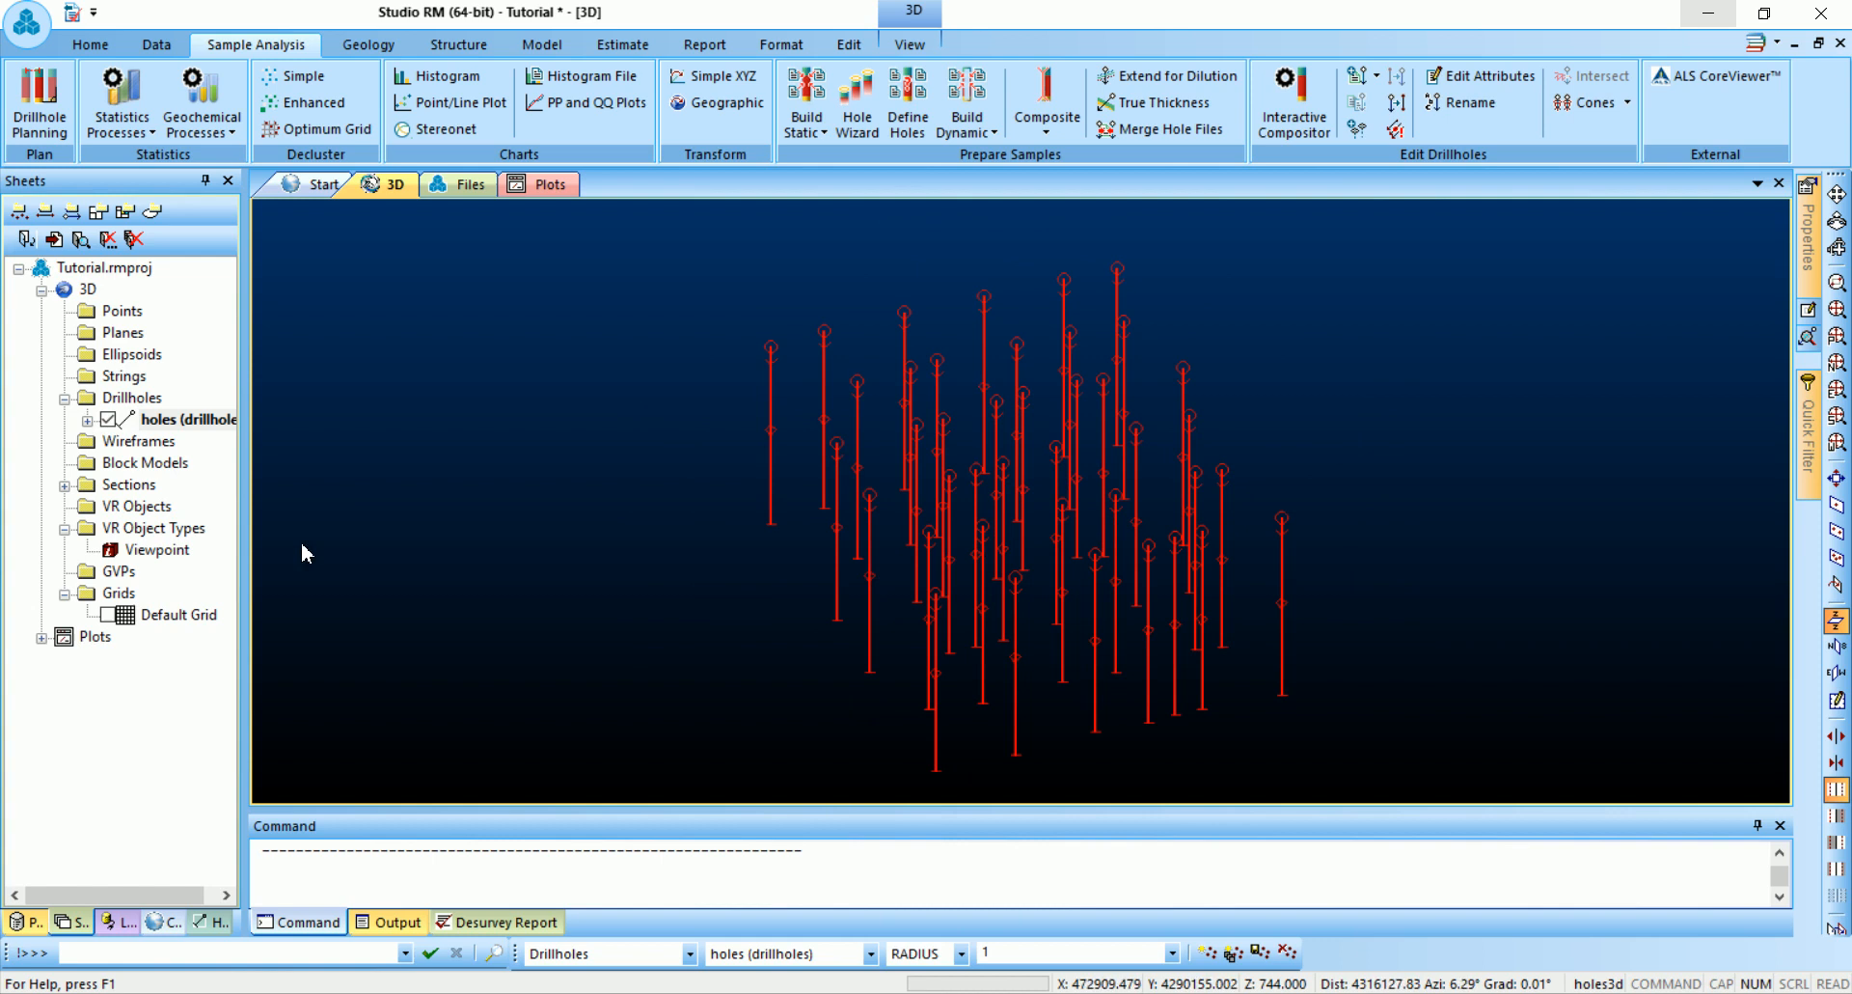
In the holes overlay's Lines & Symbols properties, colour by the LITH column with a new default legend and set the line scale to 5
{"action": "double_click", "coordinate": [193, 425]}
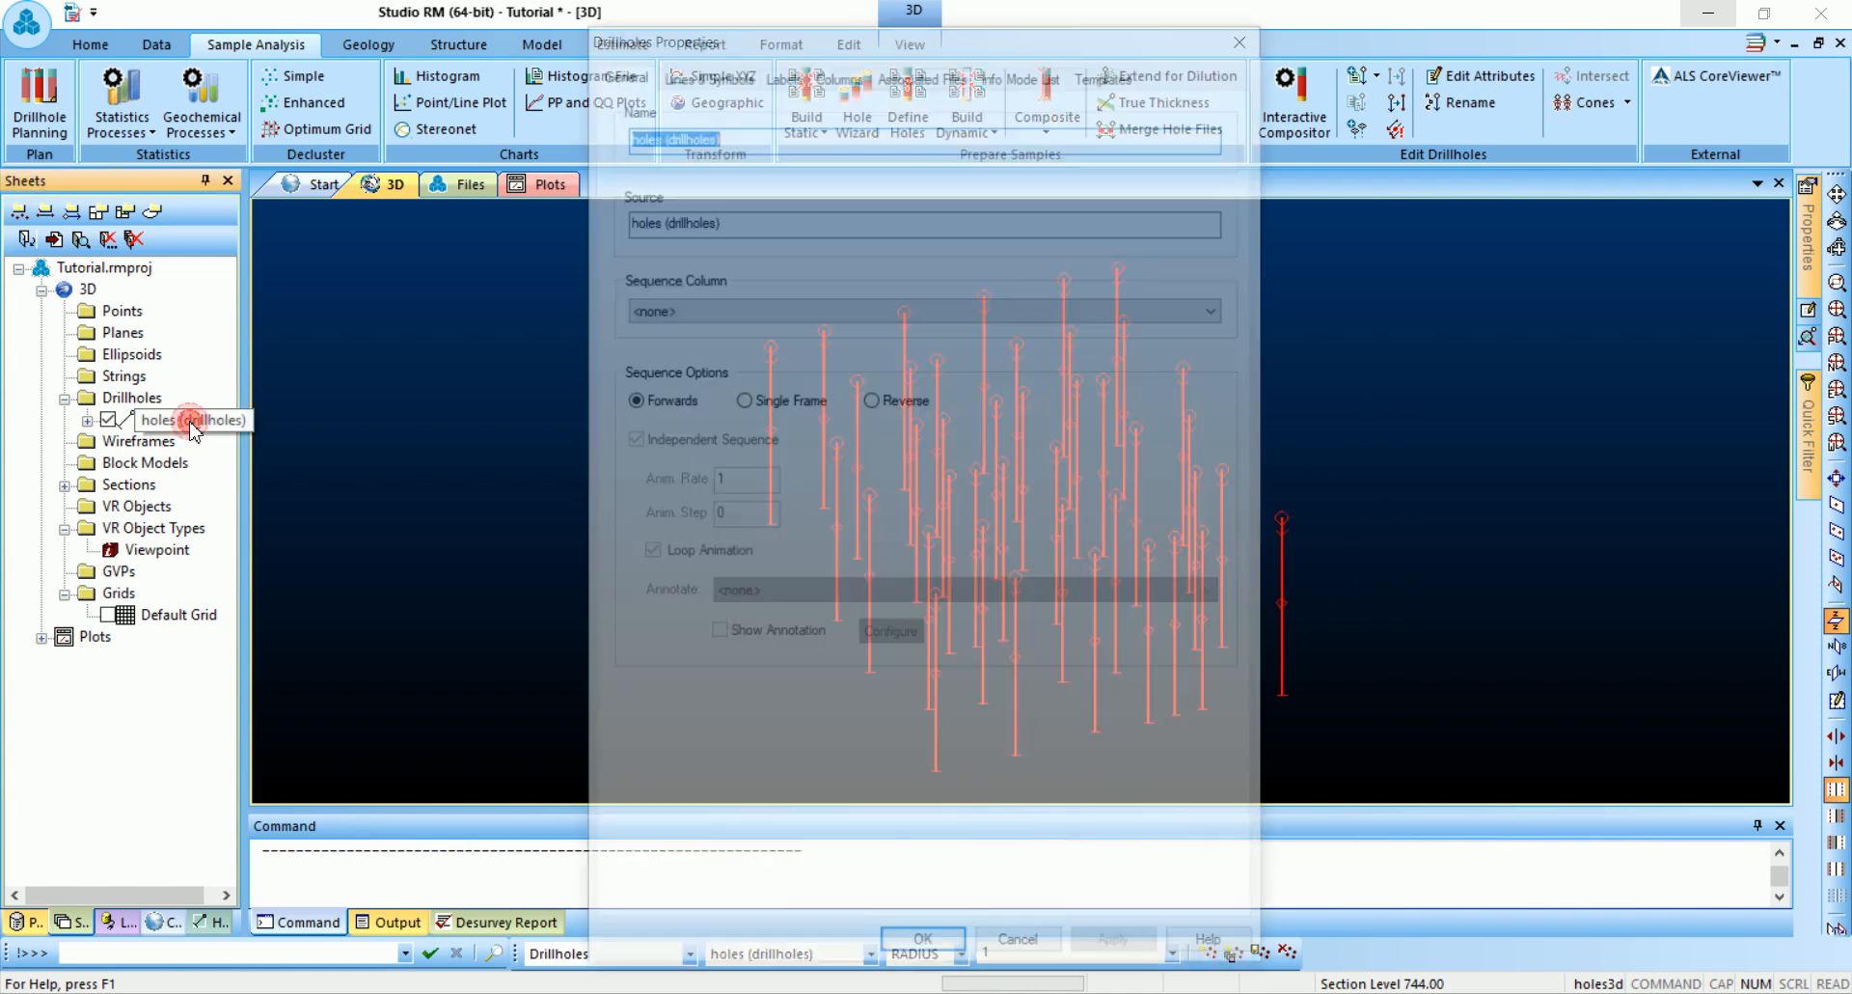
{"action": "left_click_drag", "start_coordinate": [779, 32], "coordinate": [275, 119]}
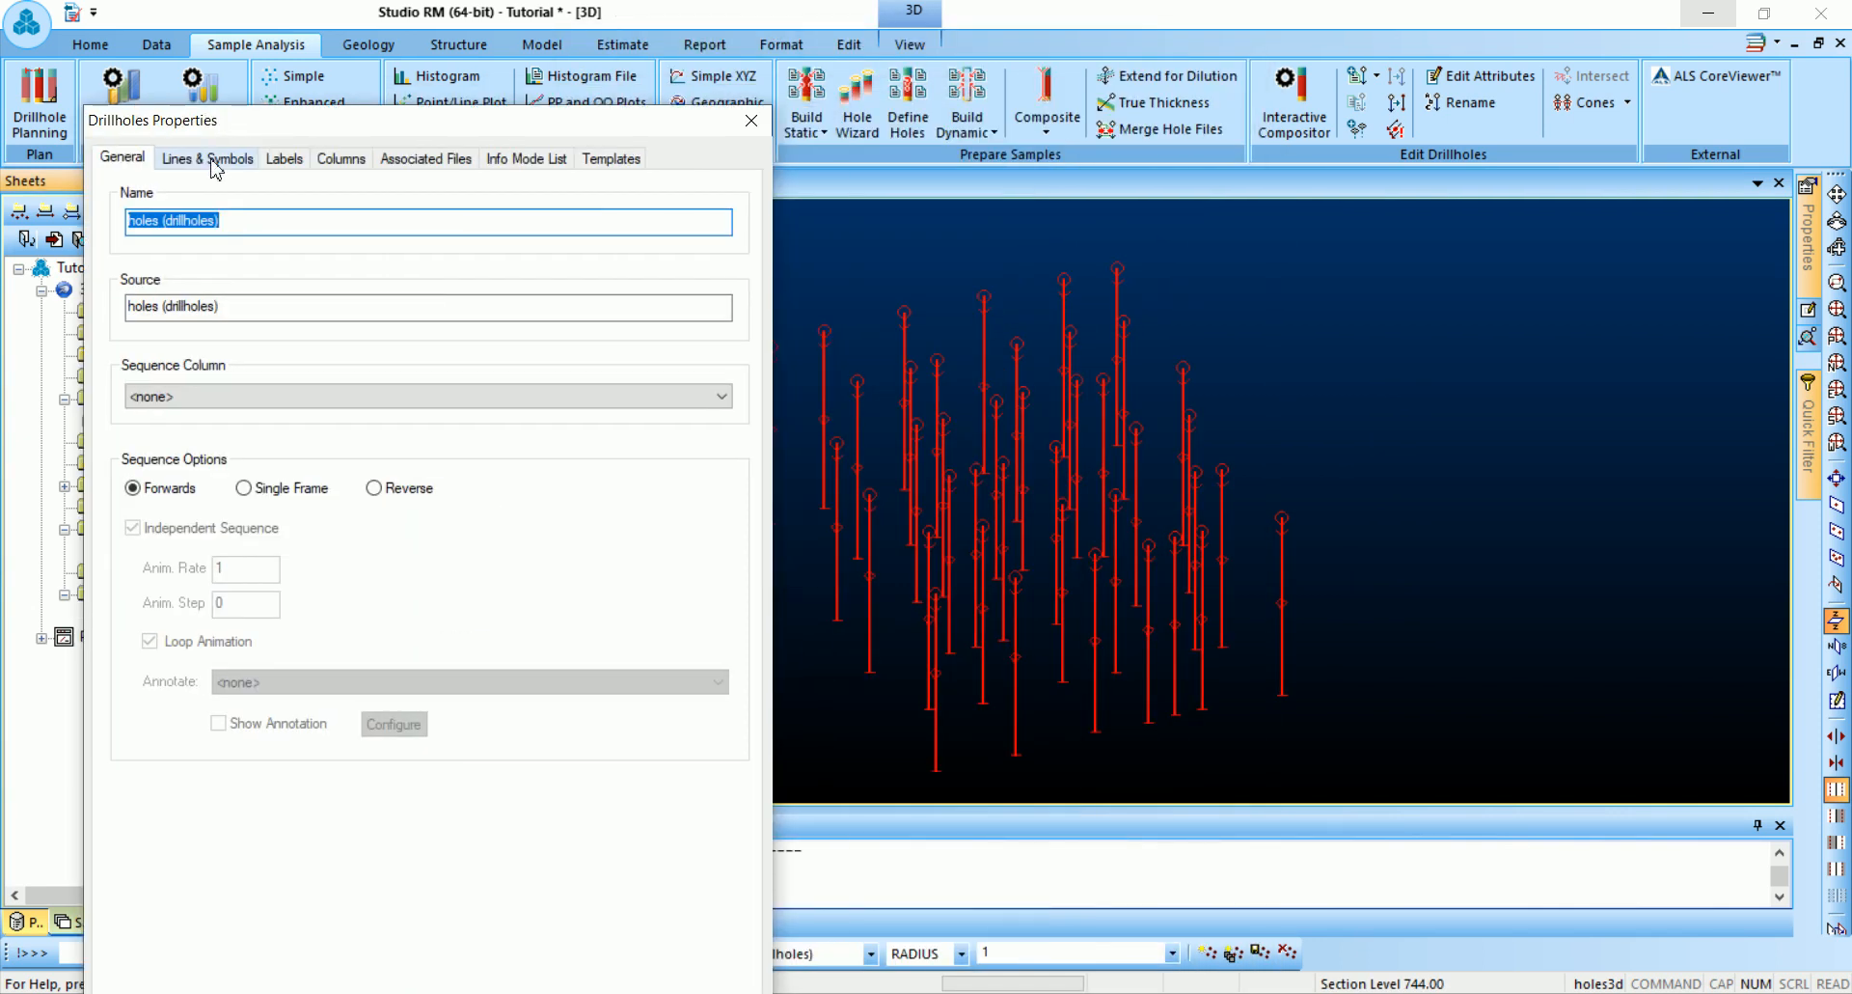
{"action": "left_click", "coordinate": [212, 160]}
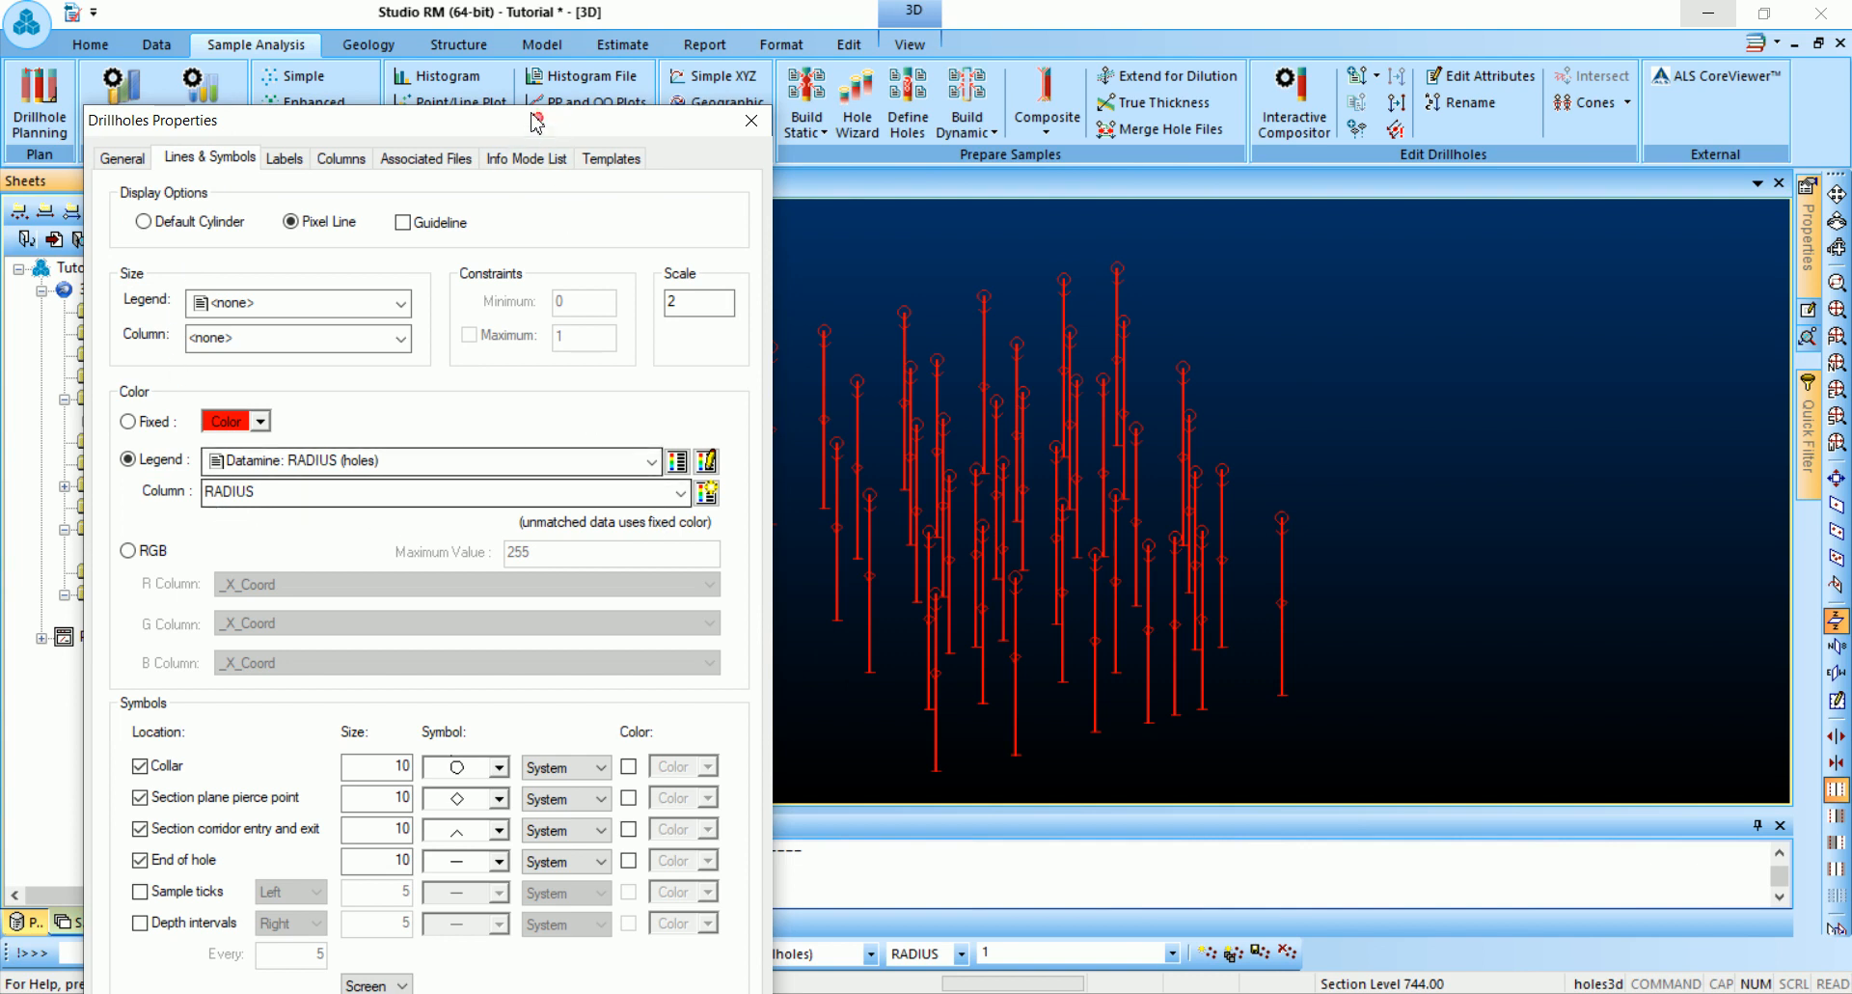
{"action": "left_click_drag", "start_coordinate": [536, 124], "coordinate": [498, 84]}
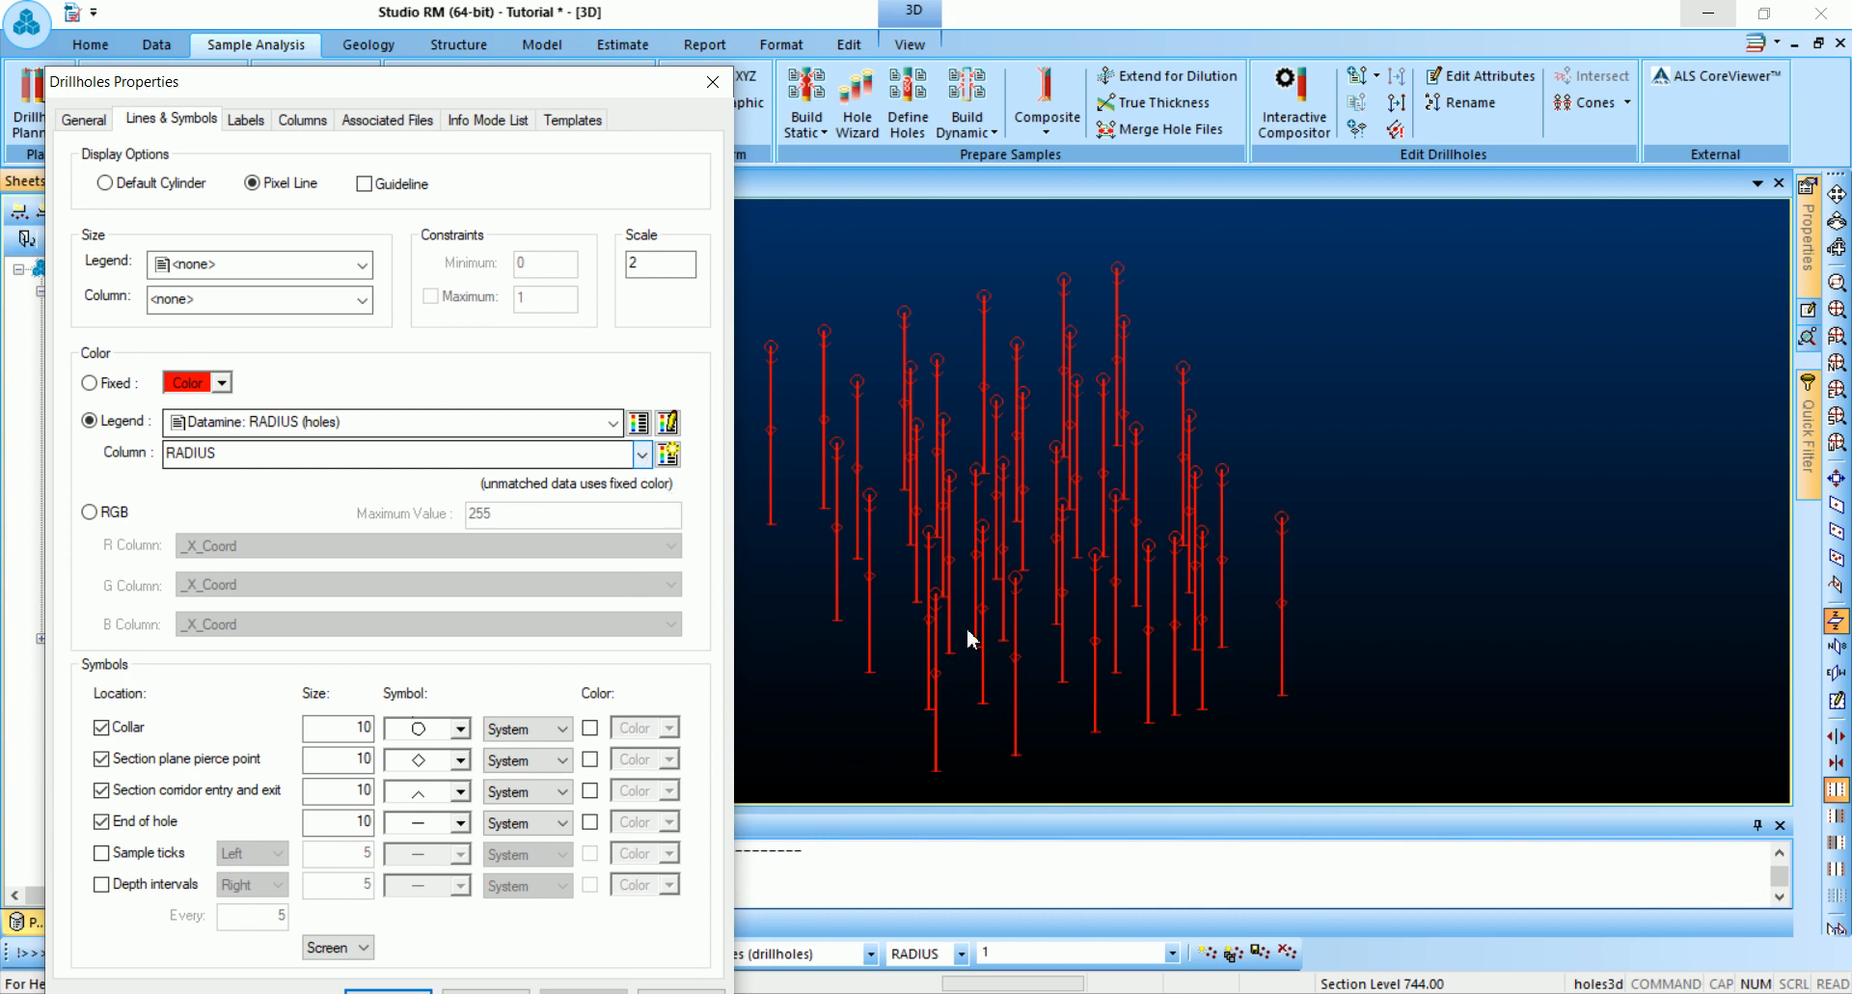
{"action": "left_click", "coordinate": [641, 454]}
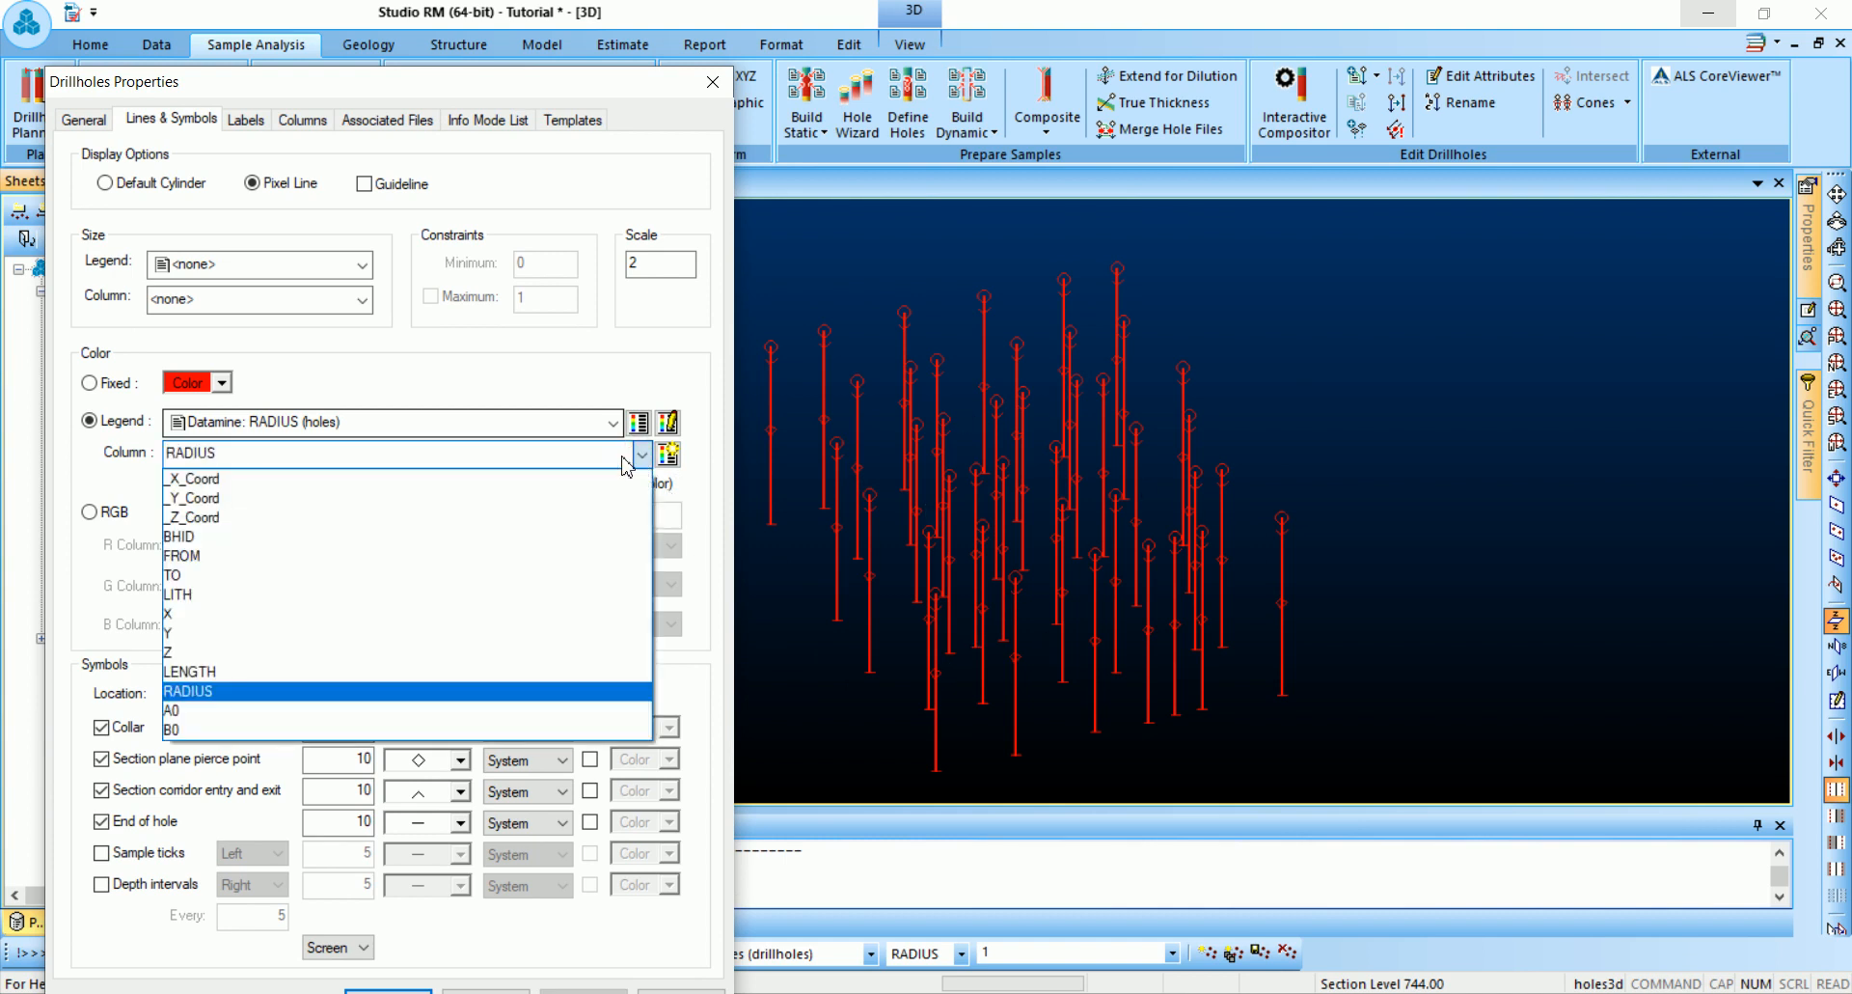
{"action": "left_click", "coordinate": [196, 596]}
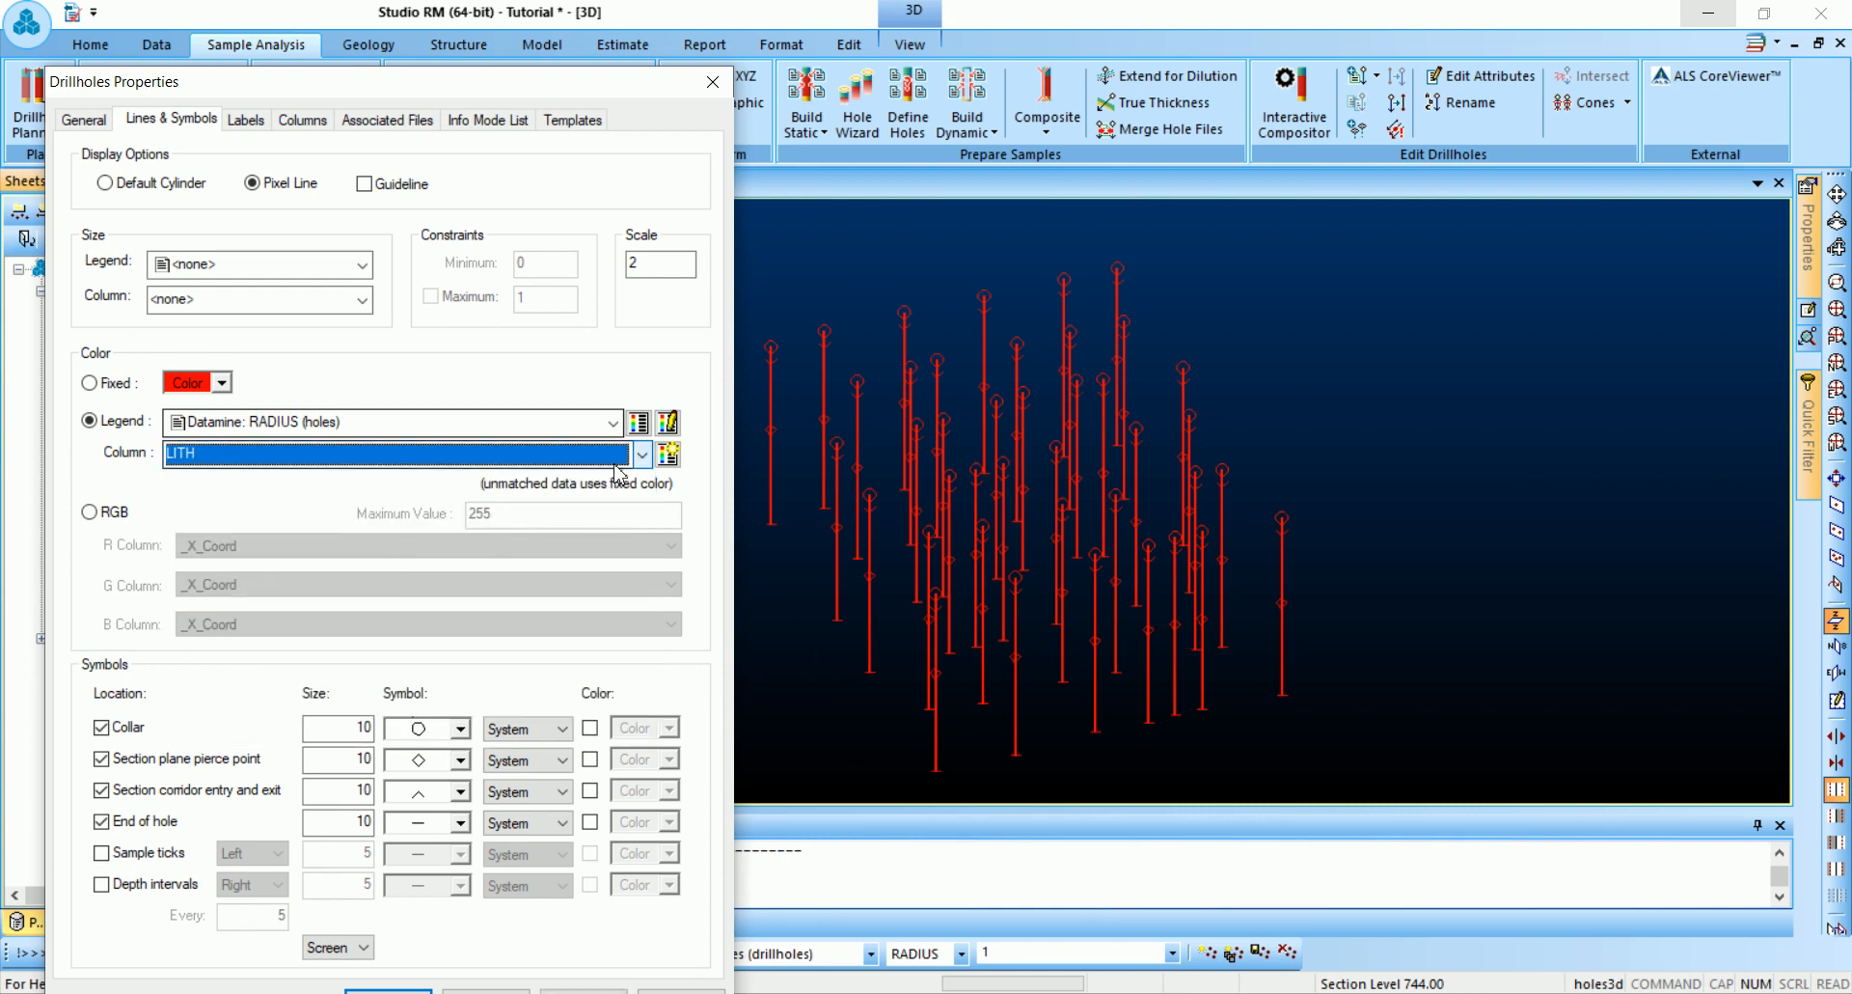
{"action": "left_click", "coordinate": [670, 461]}
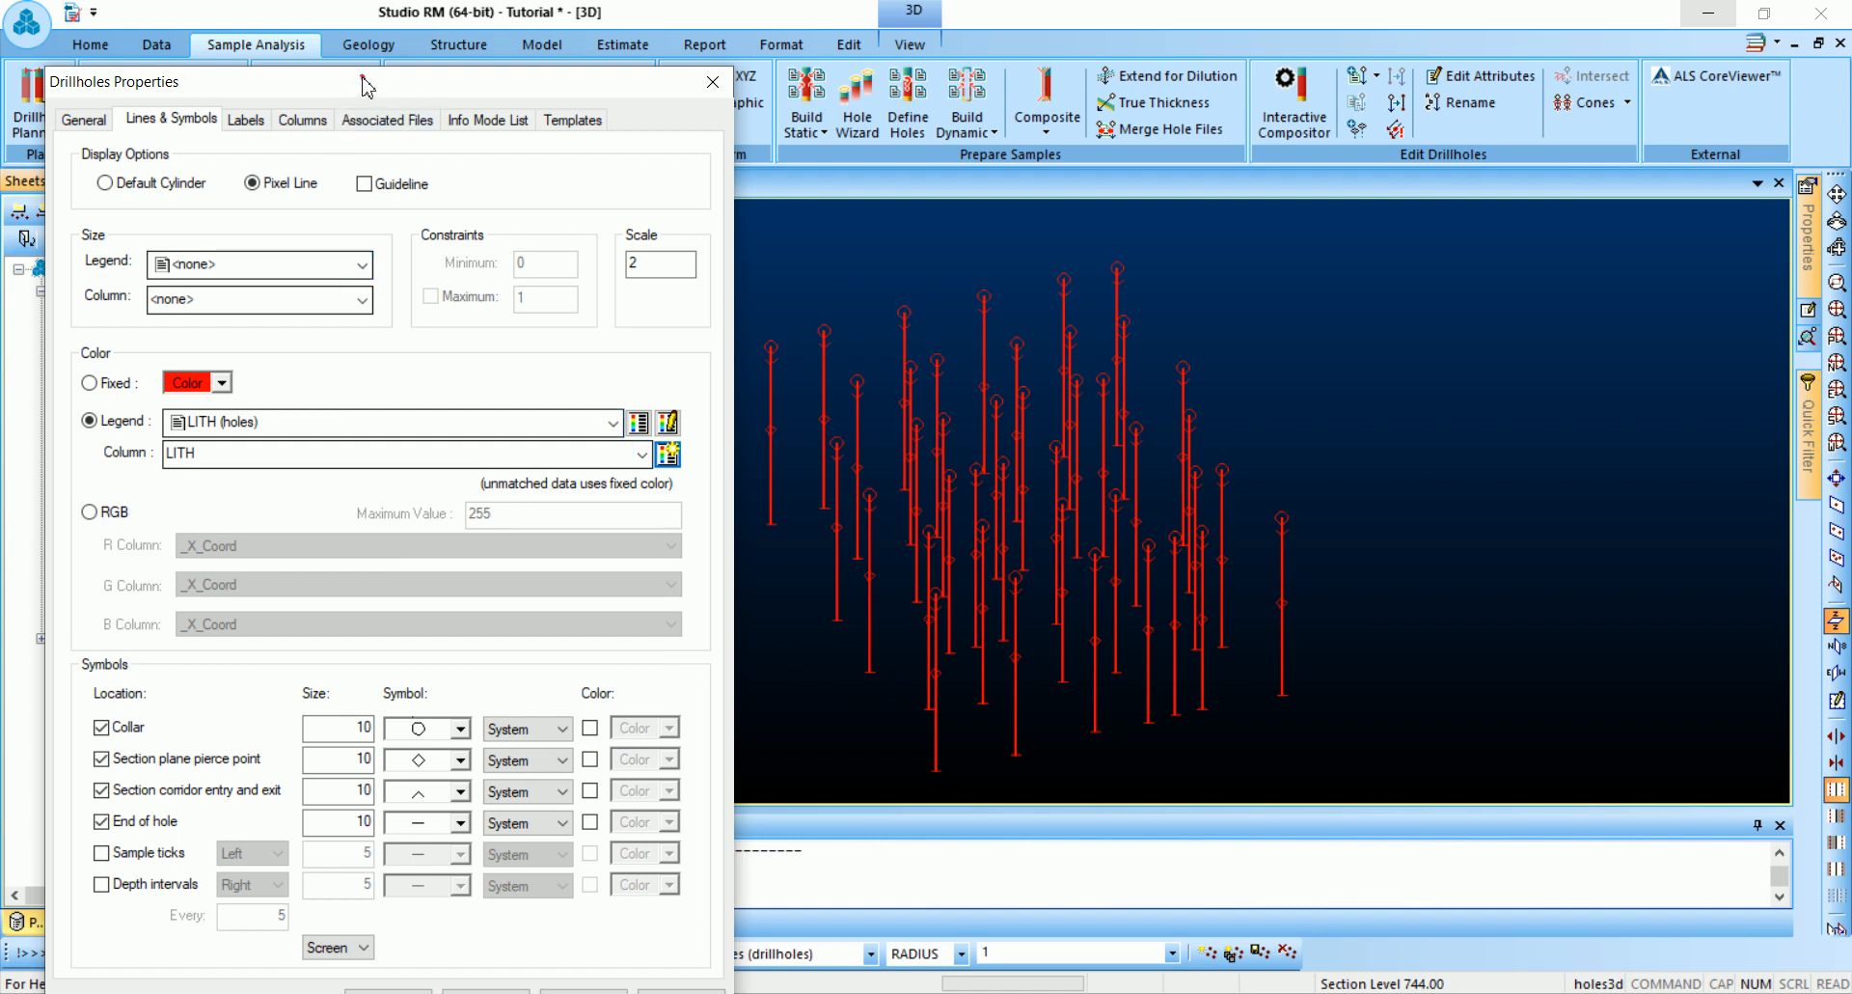
{"action": "left_click_drag", "start_coordinate": [363, 87], "coordinate": [352, 47]}
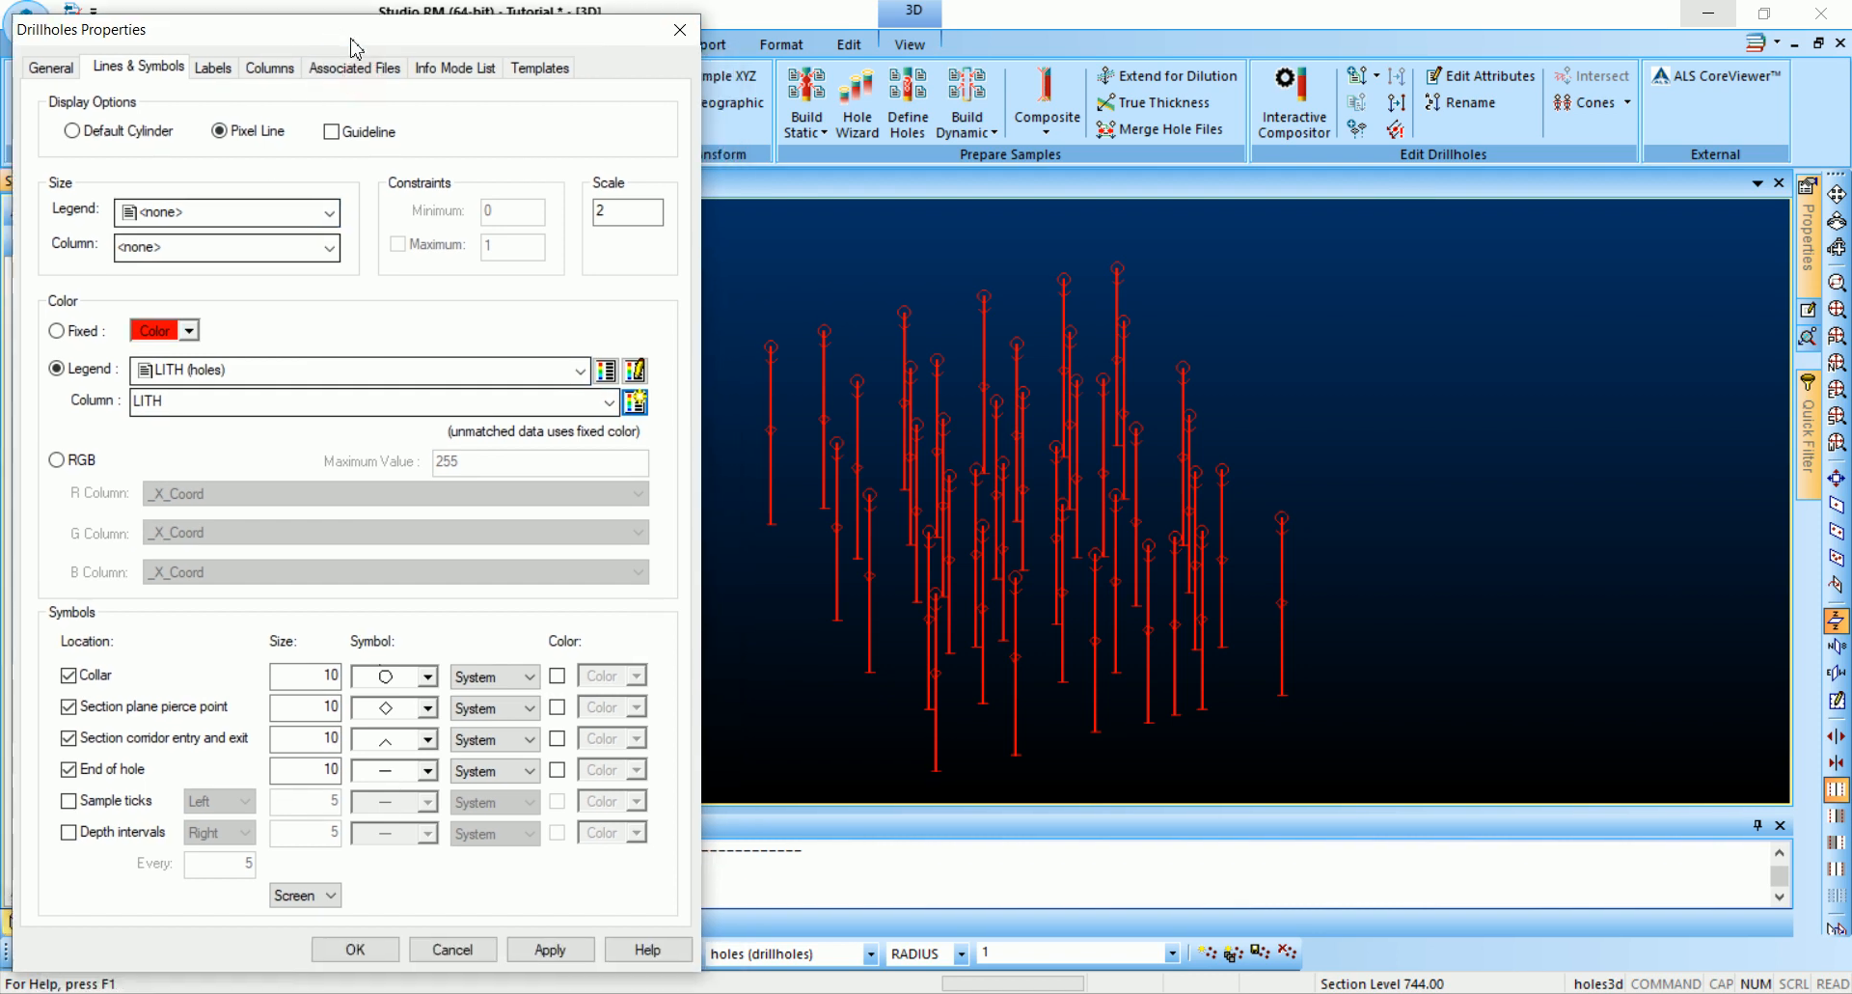
{"action": "left_click", "coordinate": [552, 953]}
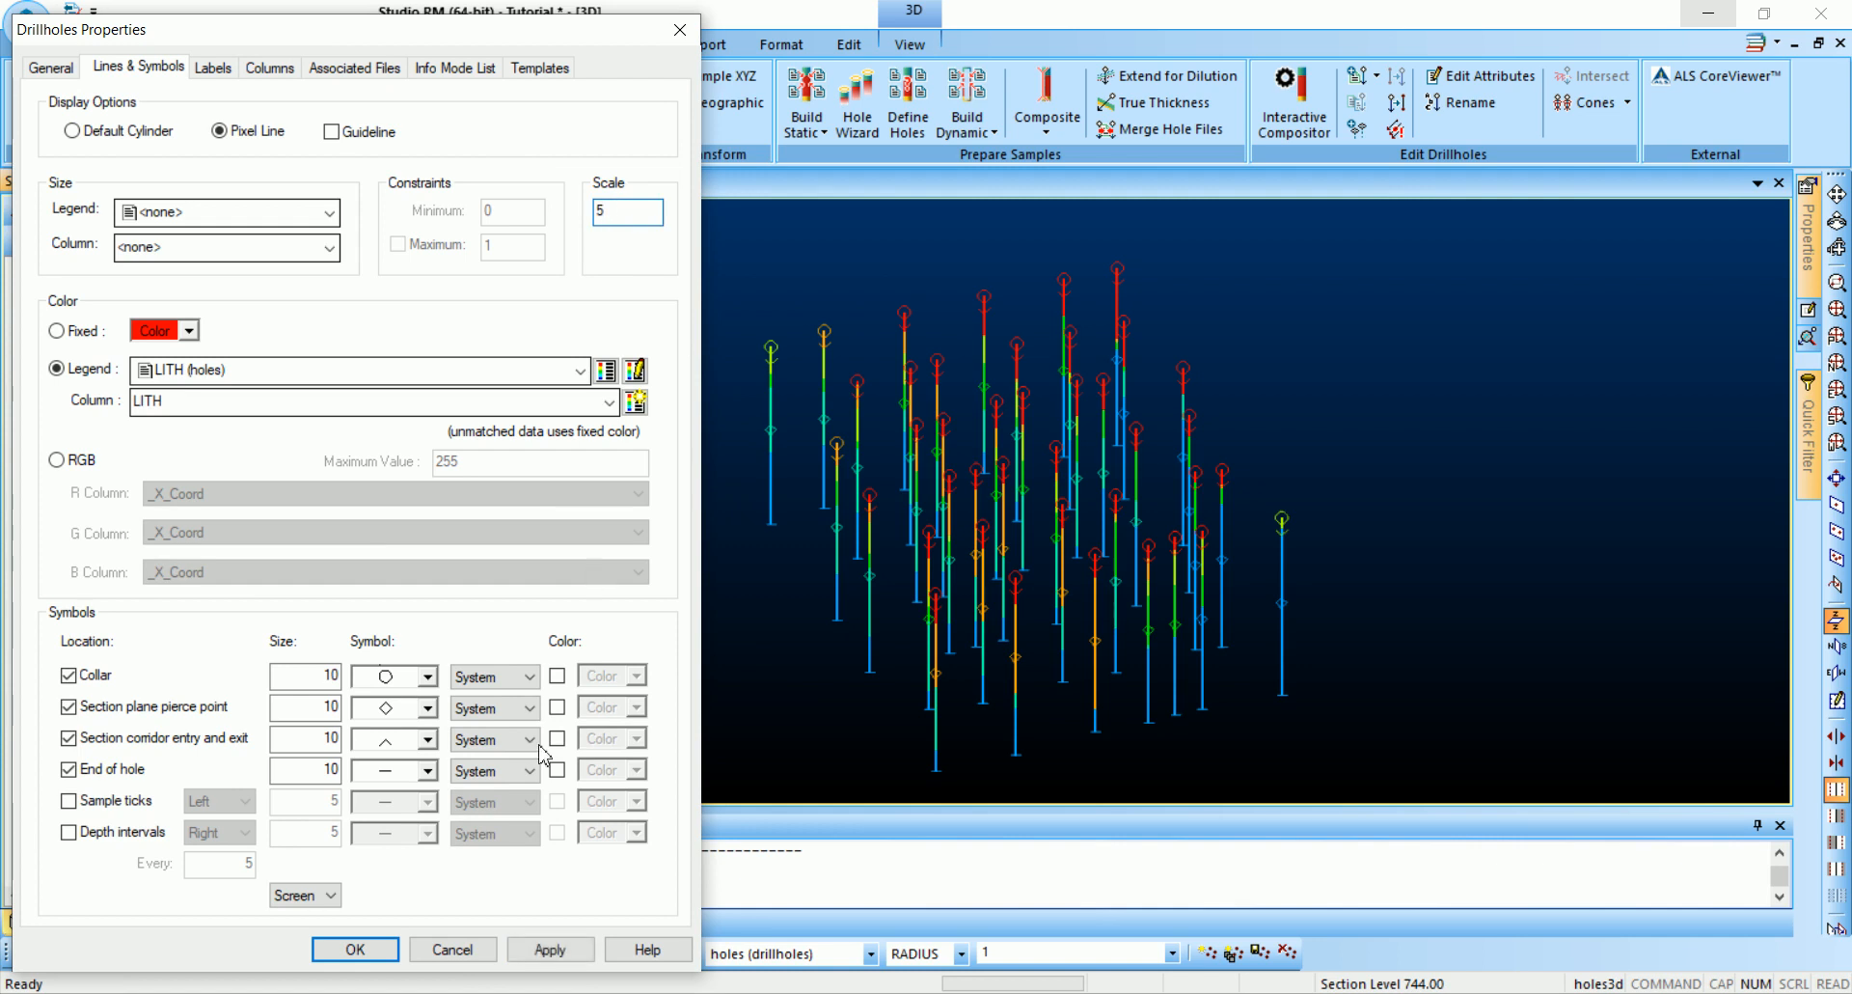
{"action": "left_click", "coordinate": [549, 950]}
{"action": "left_click", "coordinate": [355, 950]}
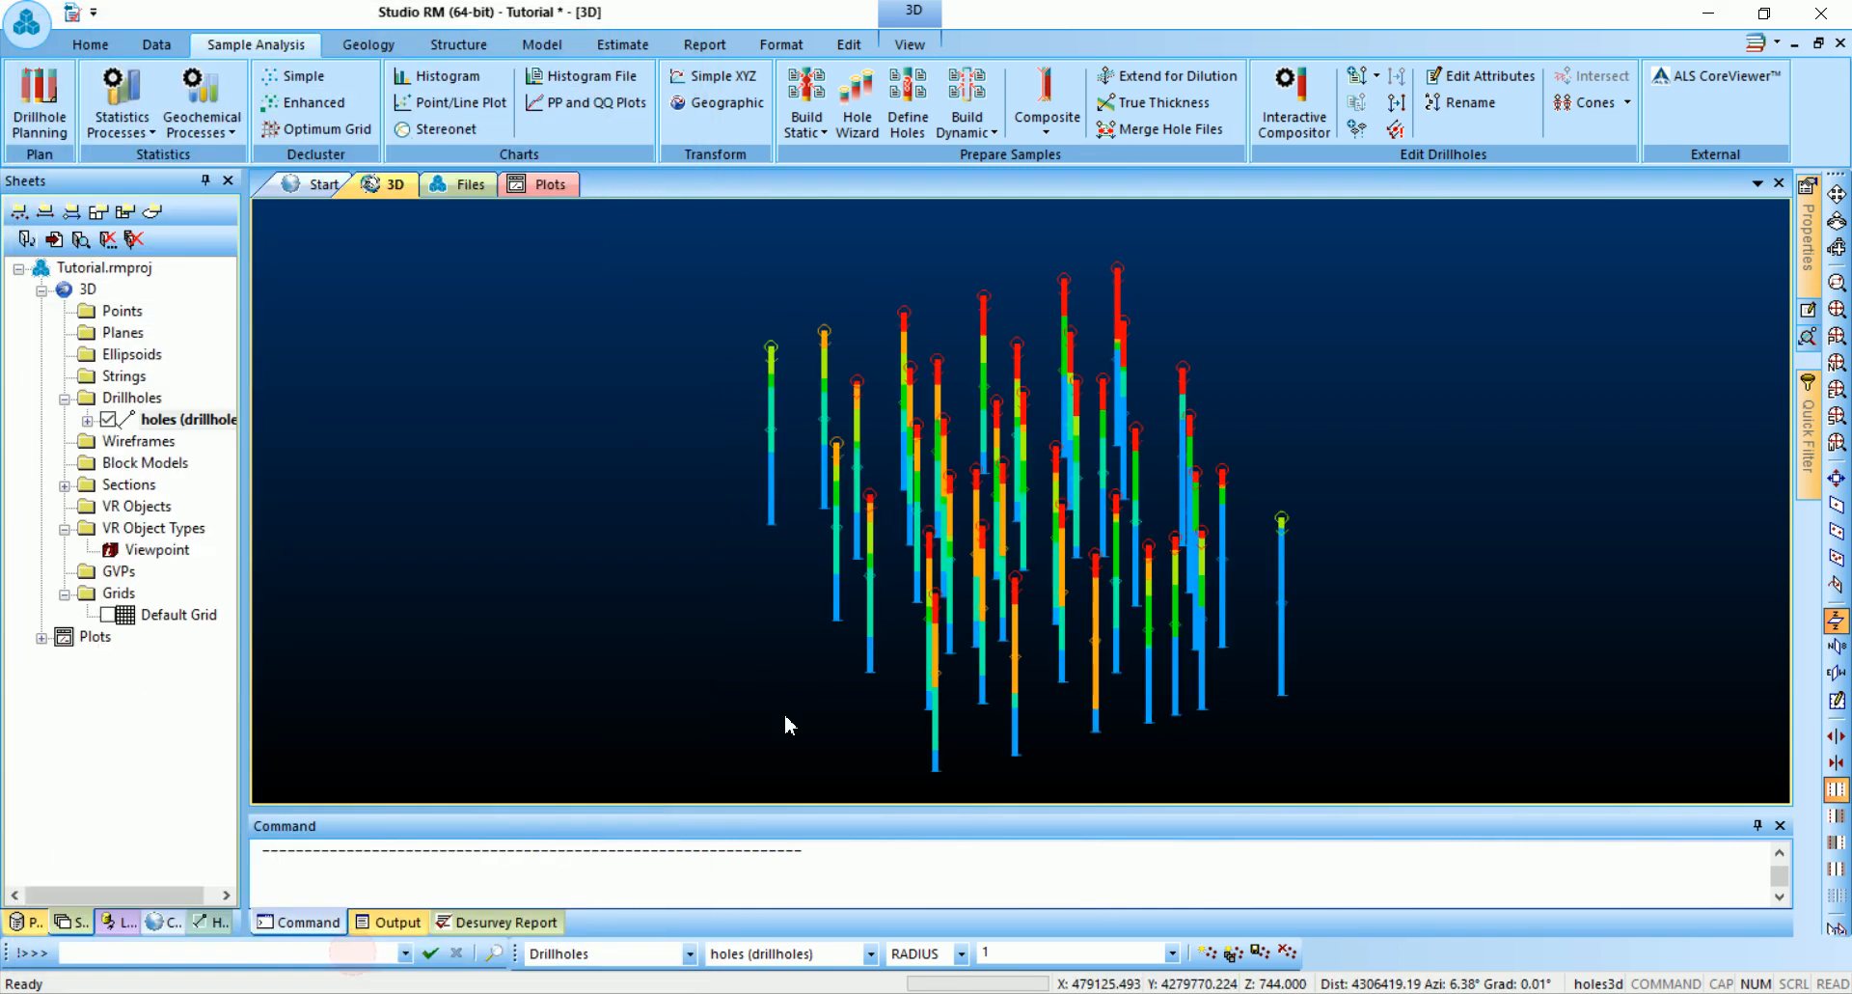
Examine the sequence of lithology intervals along the coloured drillholes from side-on and oblique angles
{"action": "left_click_drag", "start_coordinate": [856, 655], "coordinate": [691, 527]}
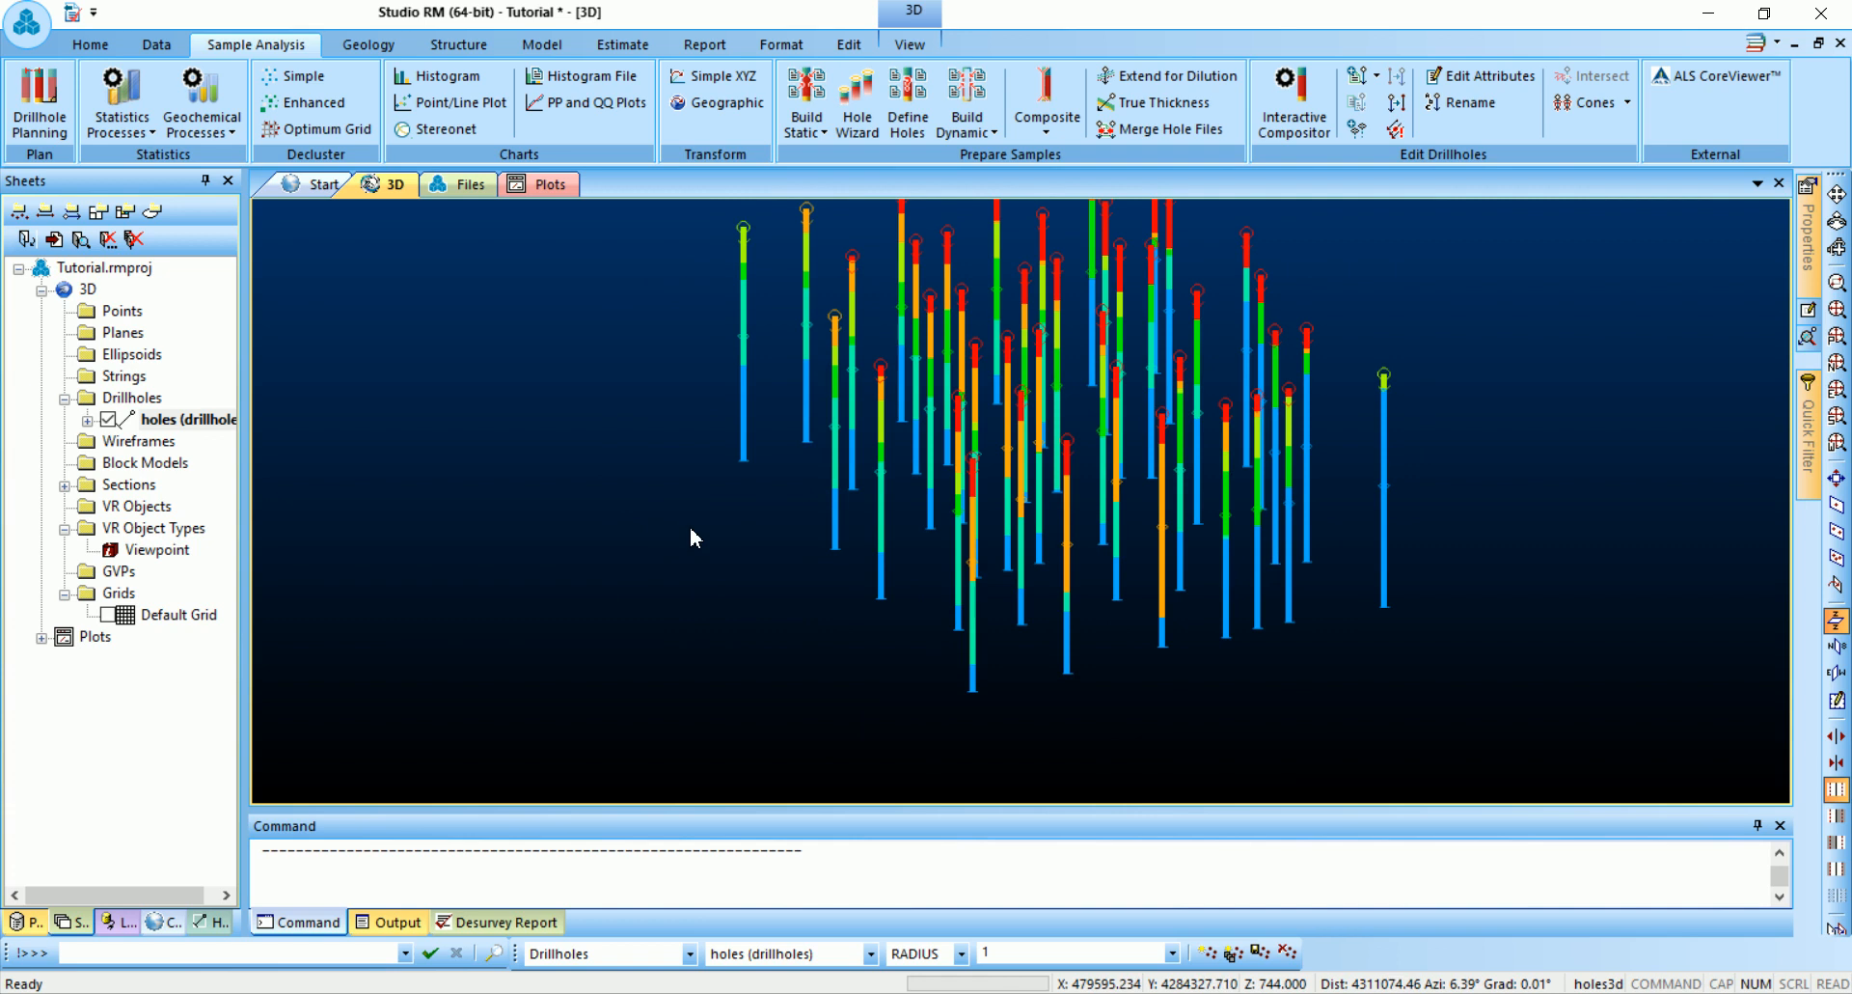
{"action": "left_click_drag", "start_coordinate": [958, 432], "coordinate": [1102, 323]}
{"action": "left_click", "coordinate": [369, 46]}
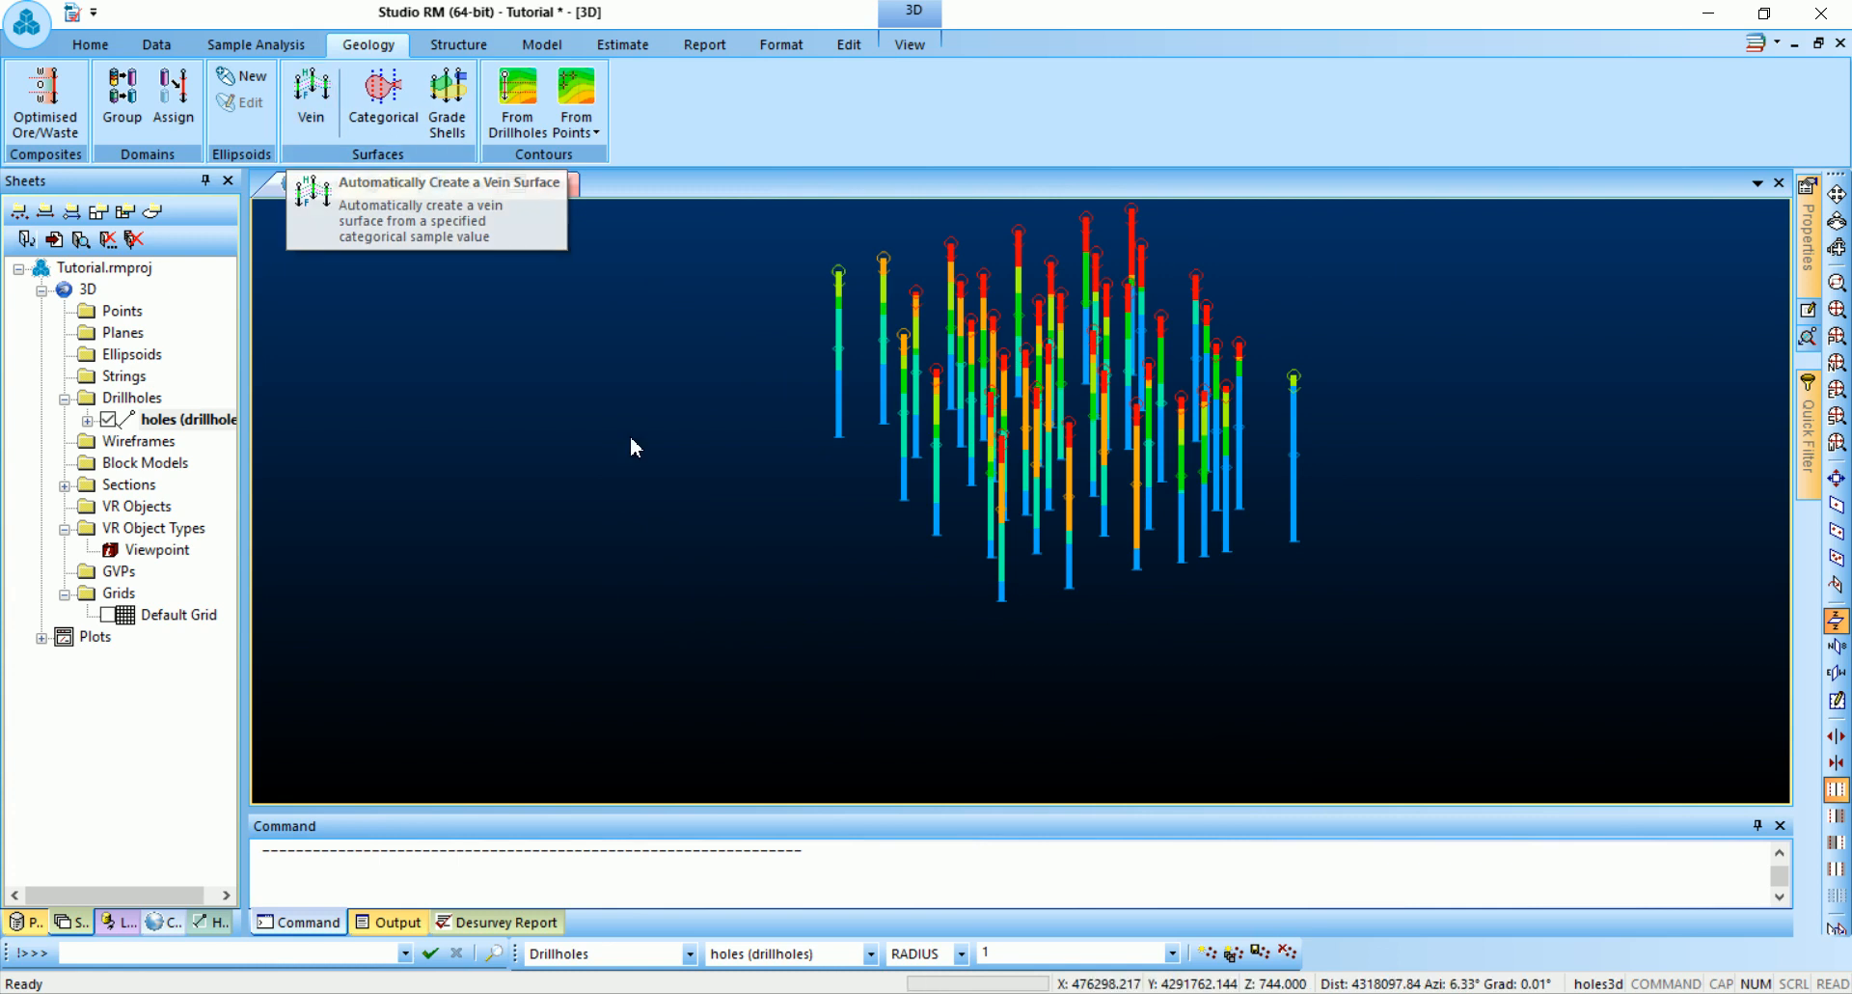
{"action": "scroll", "coordinate": [1217, 571], "scroll_direction": "up", "scroll_amount": 2}
{"action": "scroll", "coordinate": [1207, 540], "scroll_direction": "down", "scroll_amount": 3}
{"action": "scroll", "coordinate": [1196, 463], "scroll_direction": "up", "scroll_amount": 3}
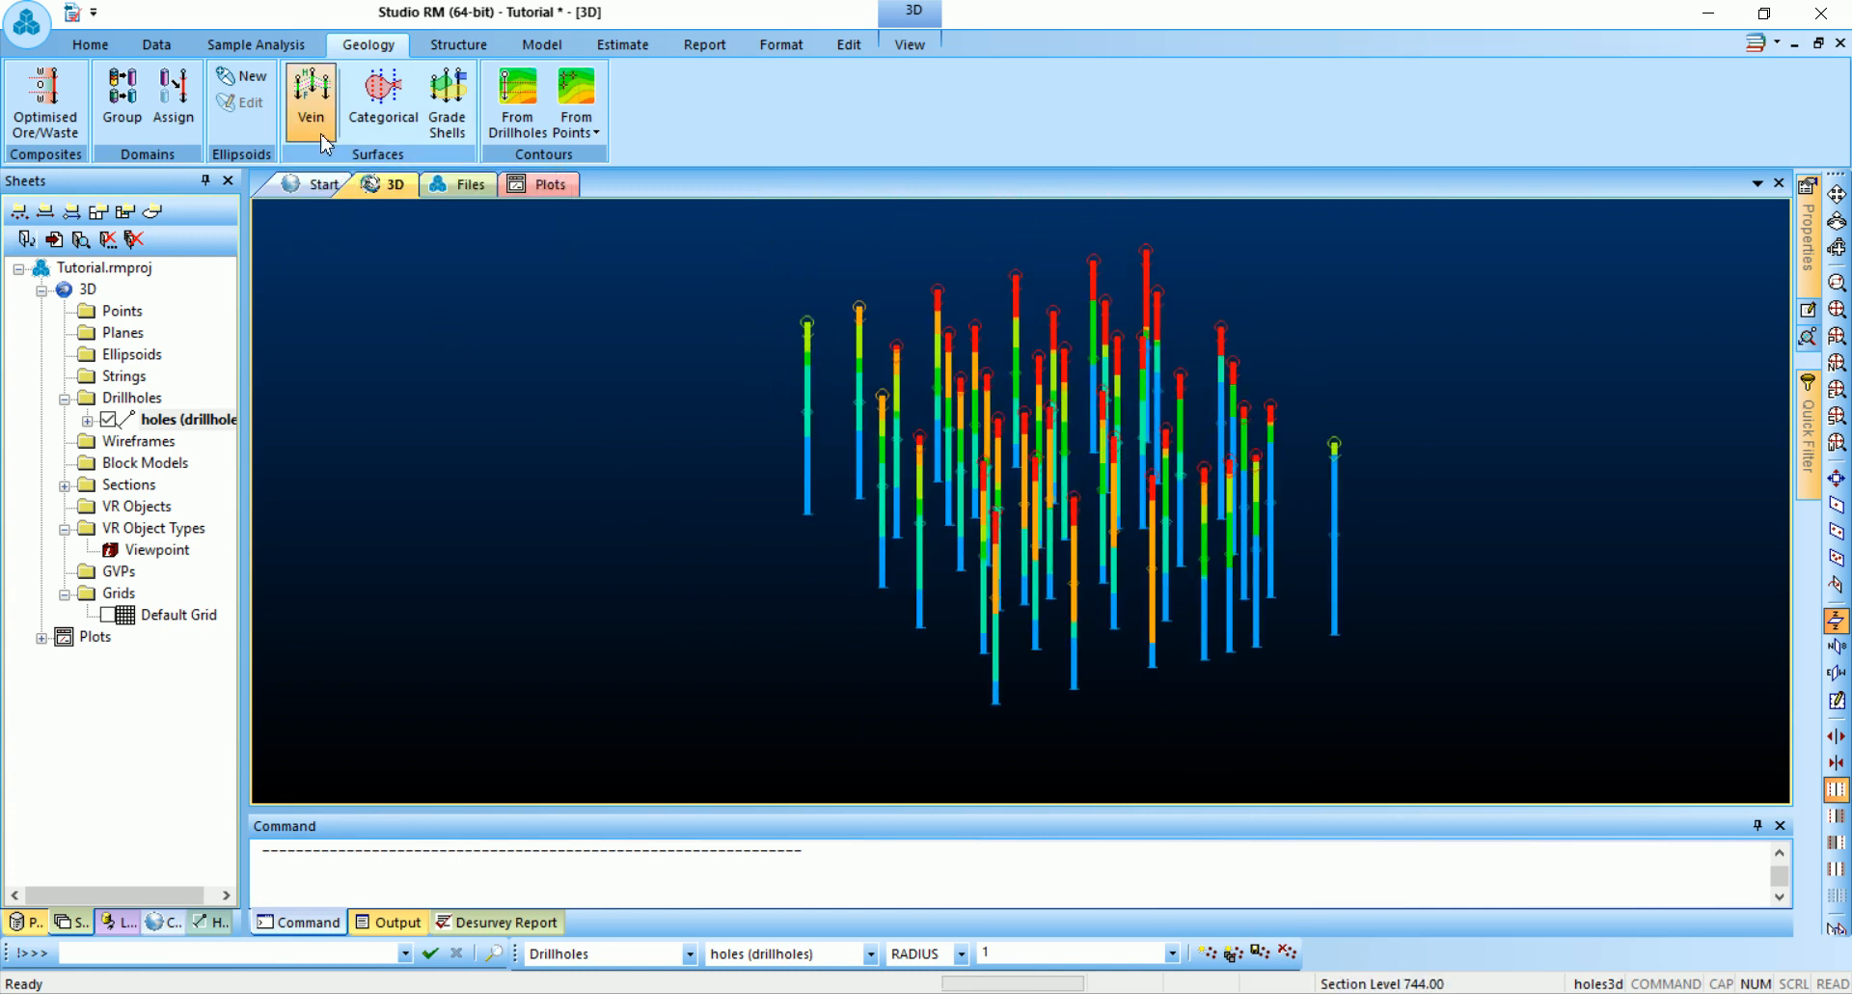
{"action": "left_click_drag", "start_coordinate": [1299, 656], "coordinate": [1173, 681]}
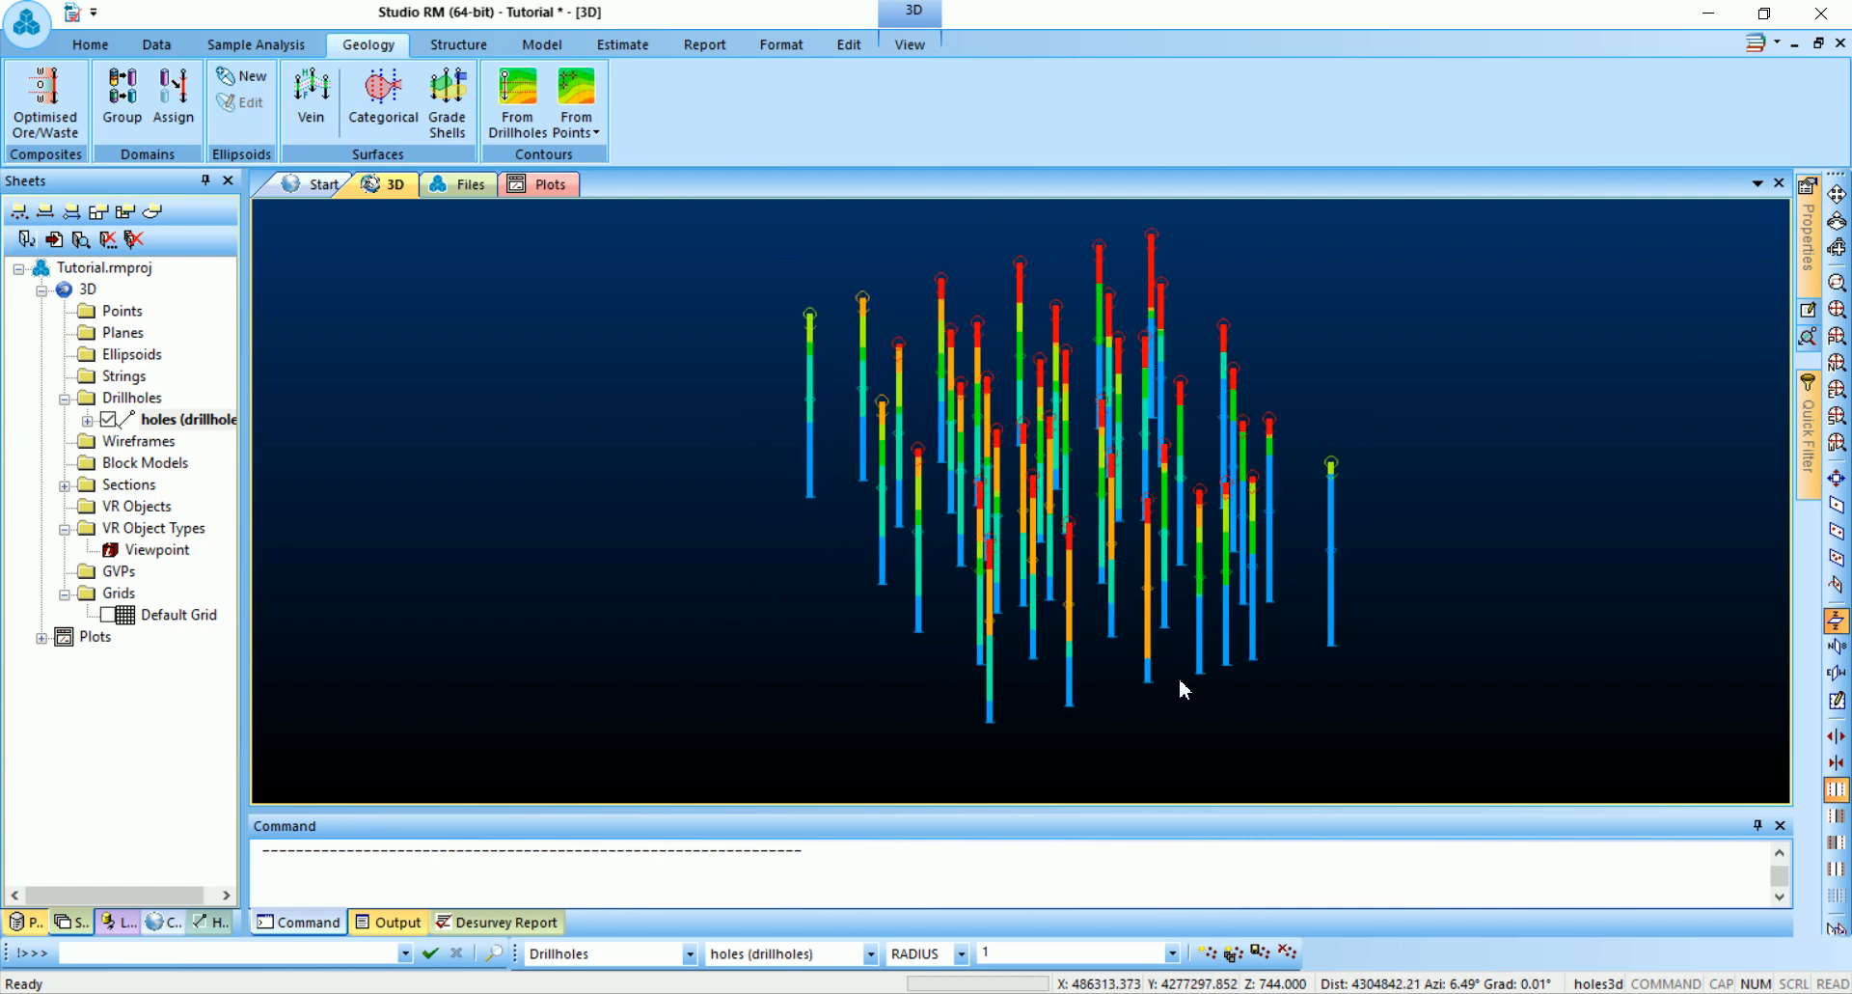
{"action": "left_click_drag", "start_coordinate": [1199, 680], "coordinate": [1156, 646]}
{"action": "left_click_drag", "start_coordinate": [1026, 595], "coordinate": [1196, 602]}
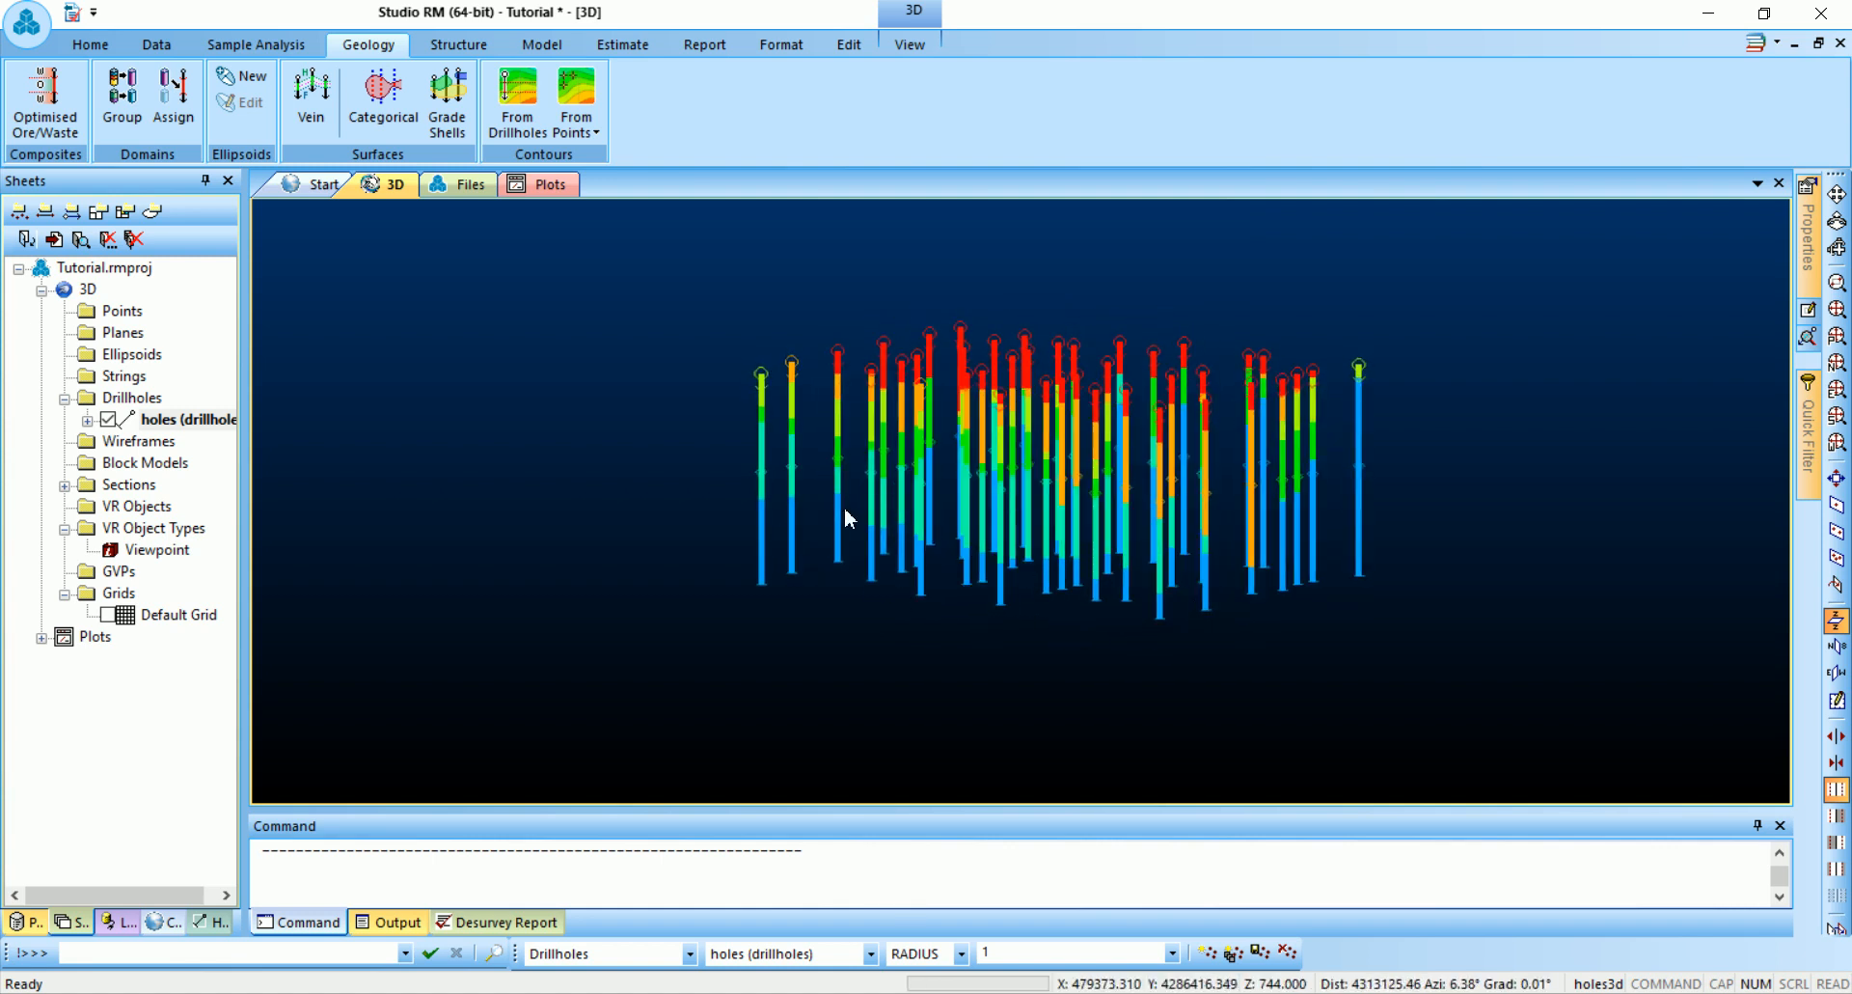
{"action": "left_click_drag", "start_coordinate": [1025, 595], "coordinate": [907, 586]}
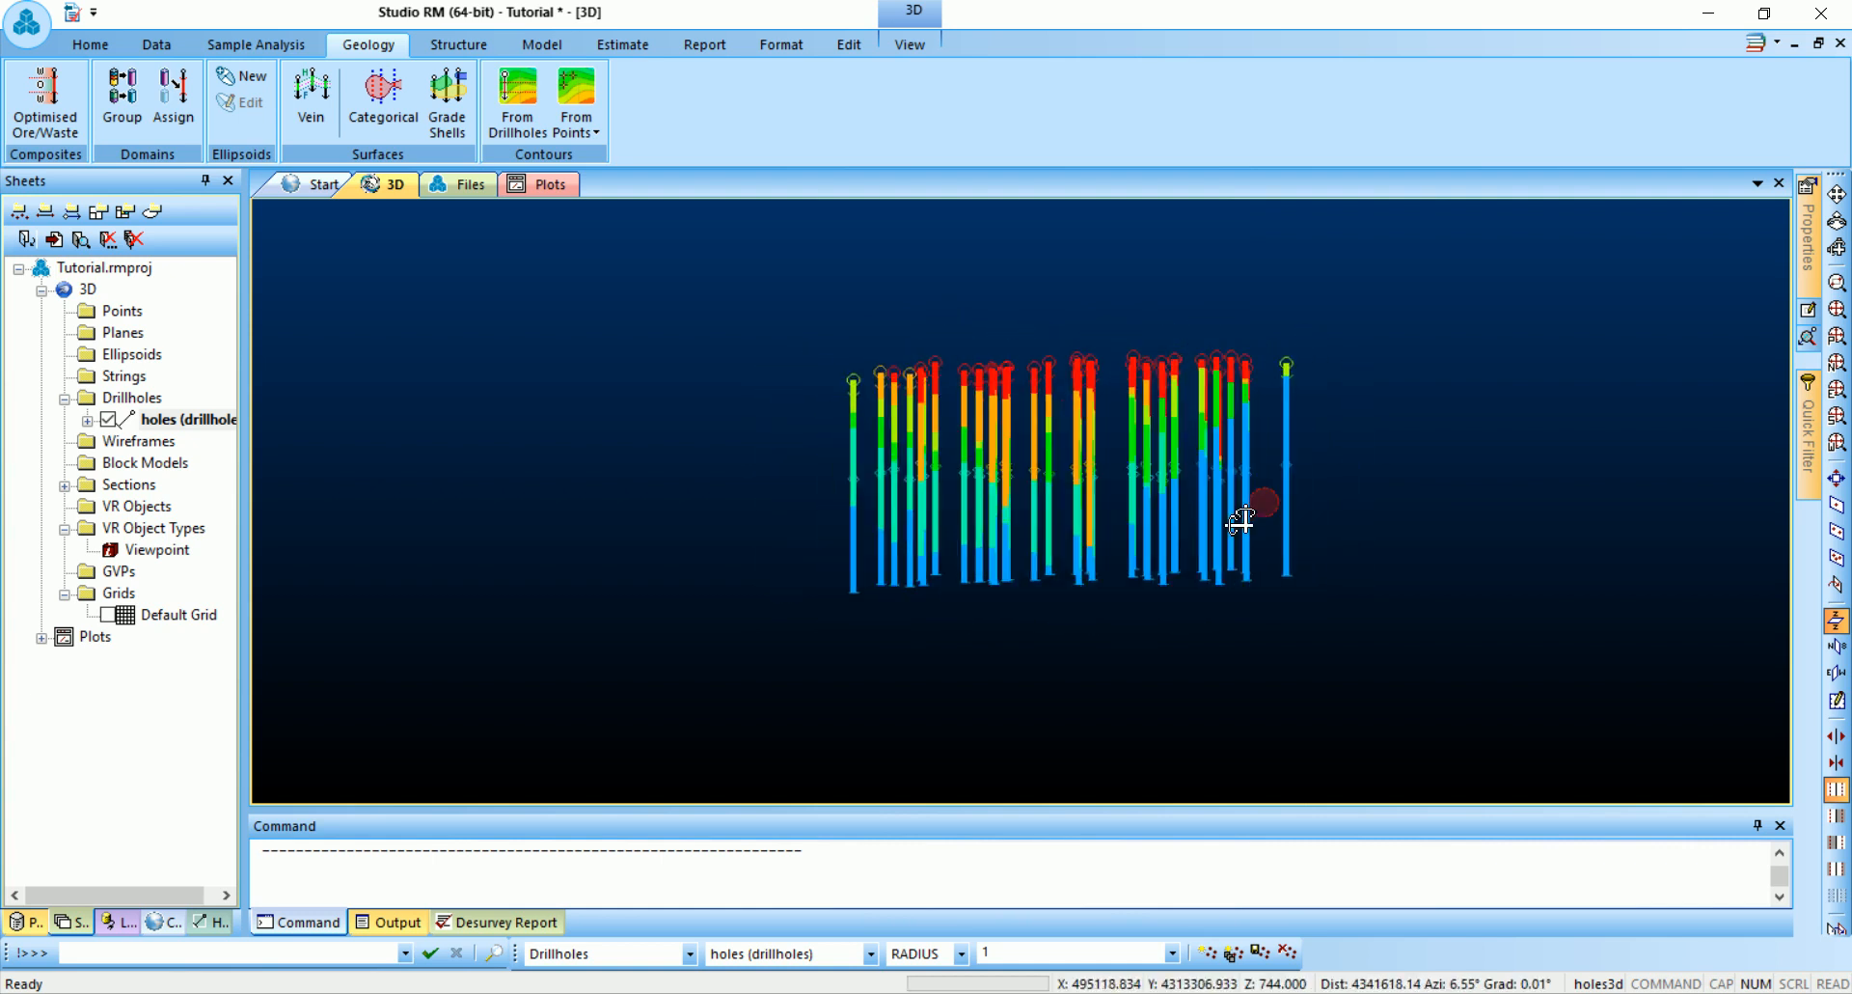
{"action": "left_click_drag", "start_coordinate": [1211, 549], "coordinate": [1209, 564]}
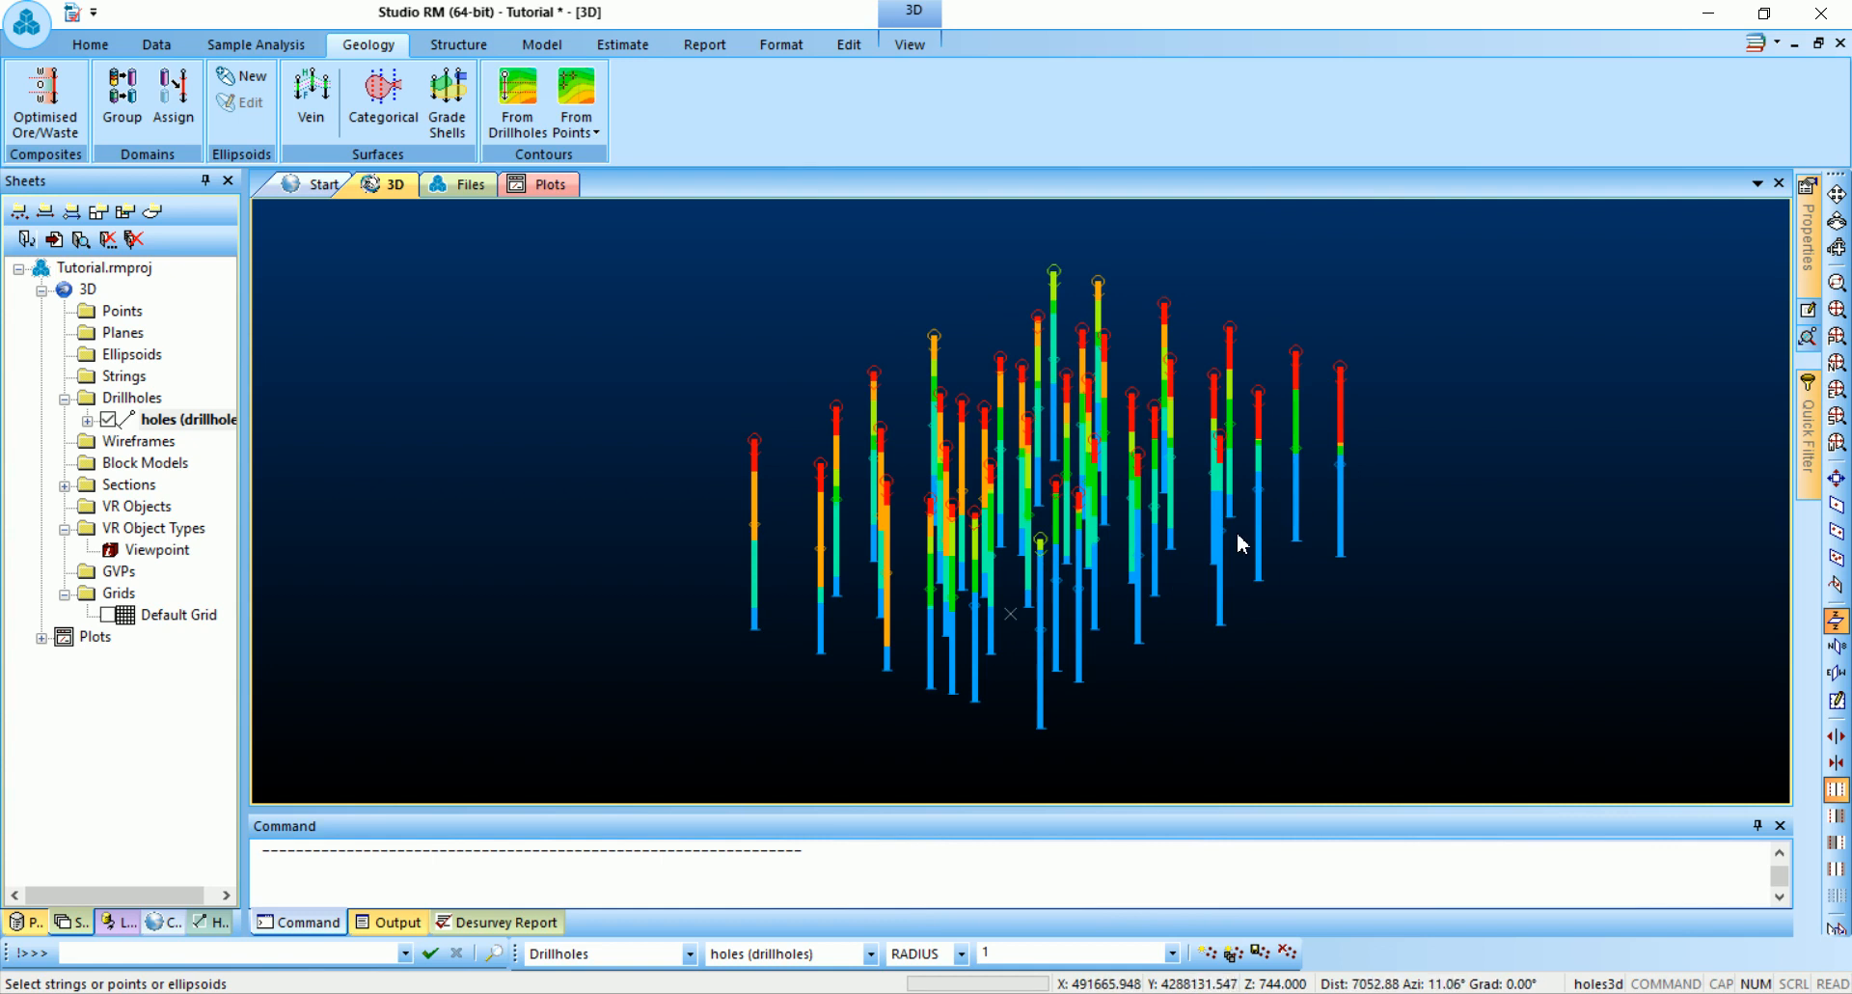
{"action": "left_click_drag", "start_coordinate": [754, 623], "coordinate": [957, 605]}
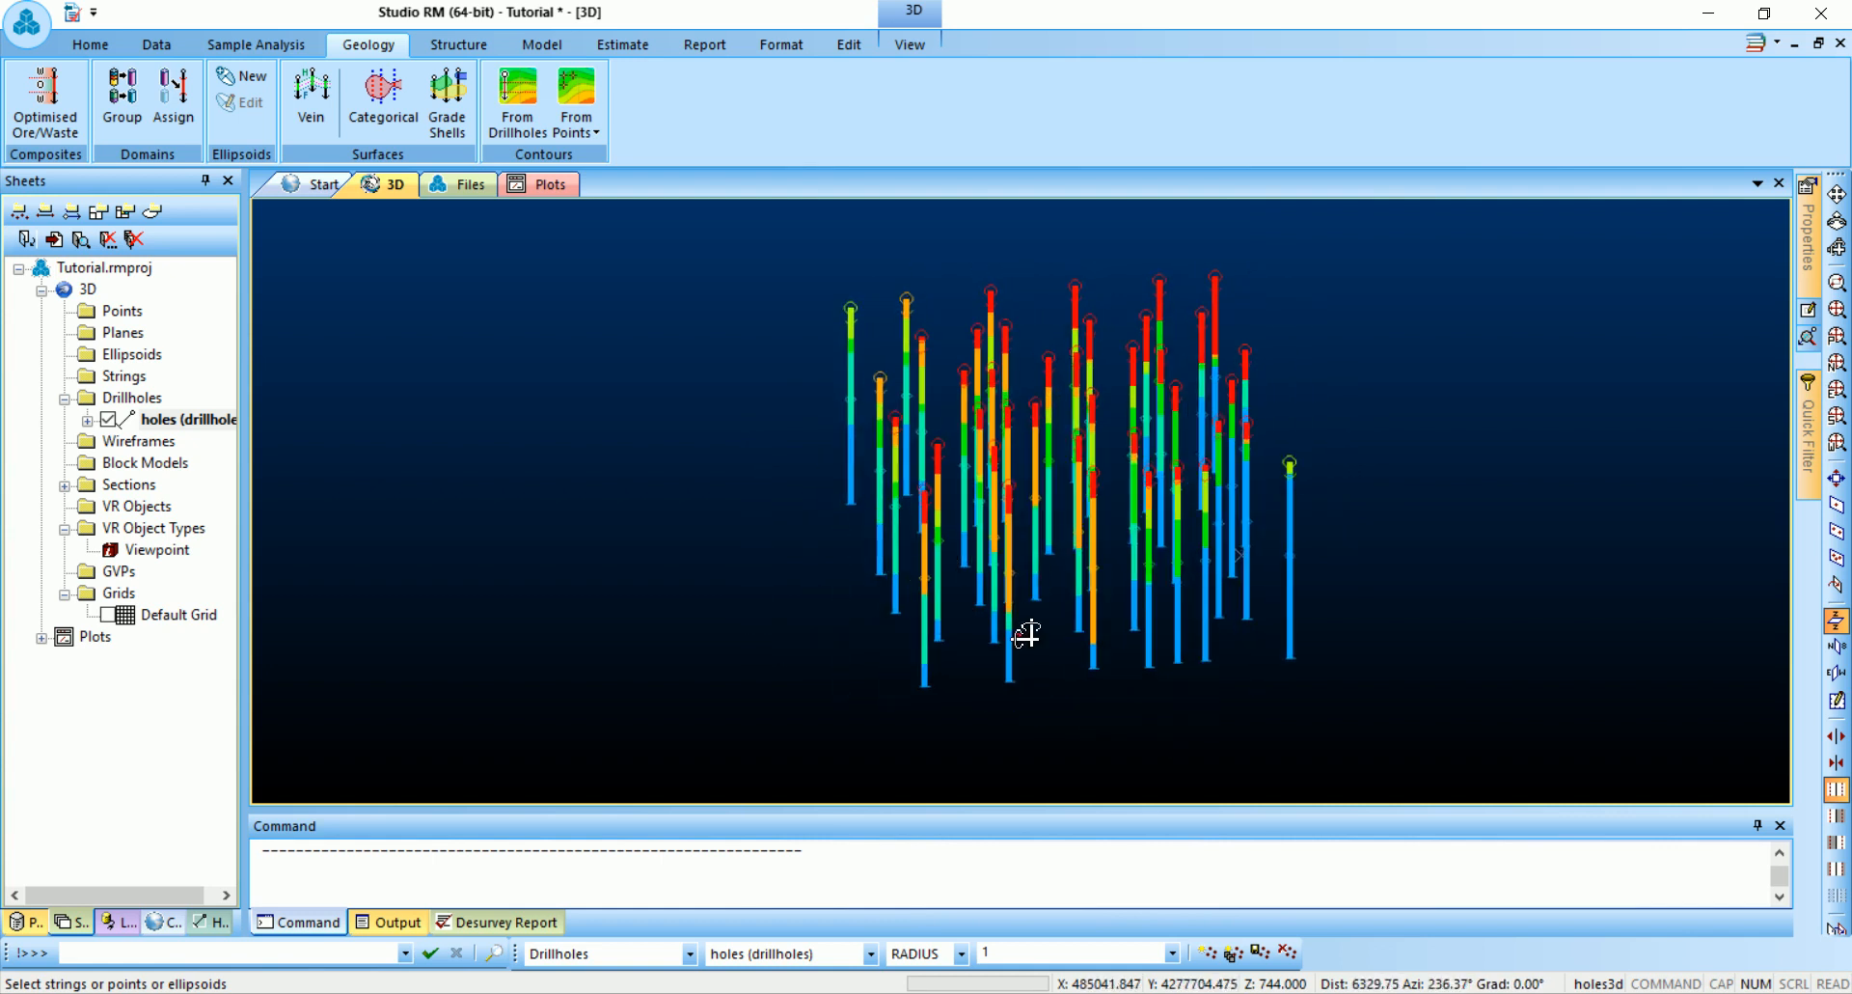
{"action": "left_click_drag", "start_coordinate": [1061, 652], "coordinate": [849, 641]}
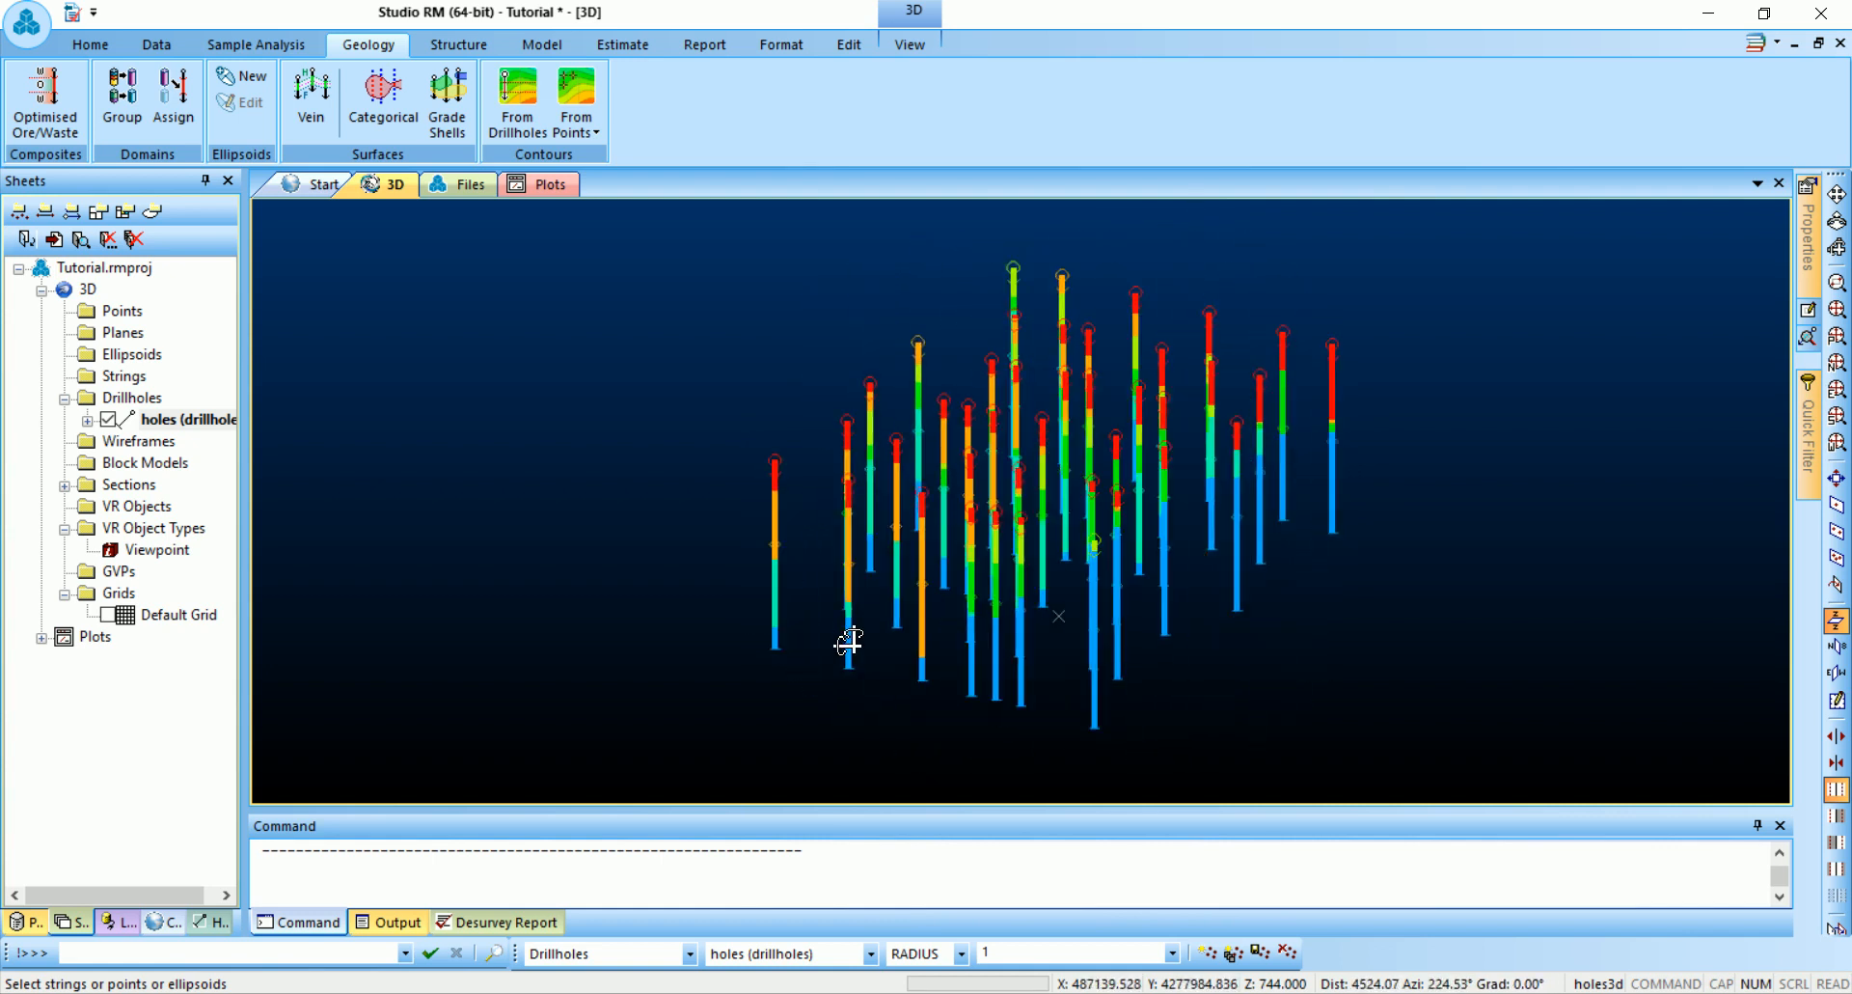
{"action": "left_click_drag", "start_coordinate": [1003, 616], "coordinate": [1240, 568]}
{"action": "left_click_drag", "start_coordinate": [940, 593], "coordinate": [1199, 571]}
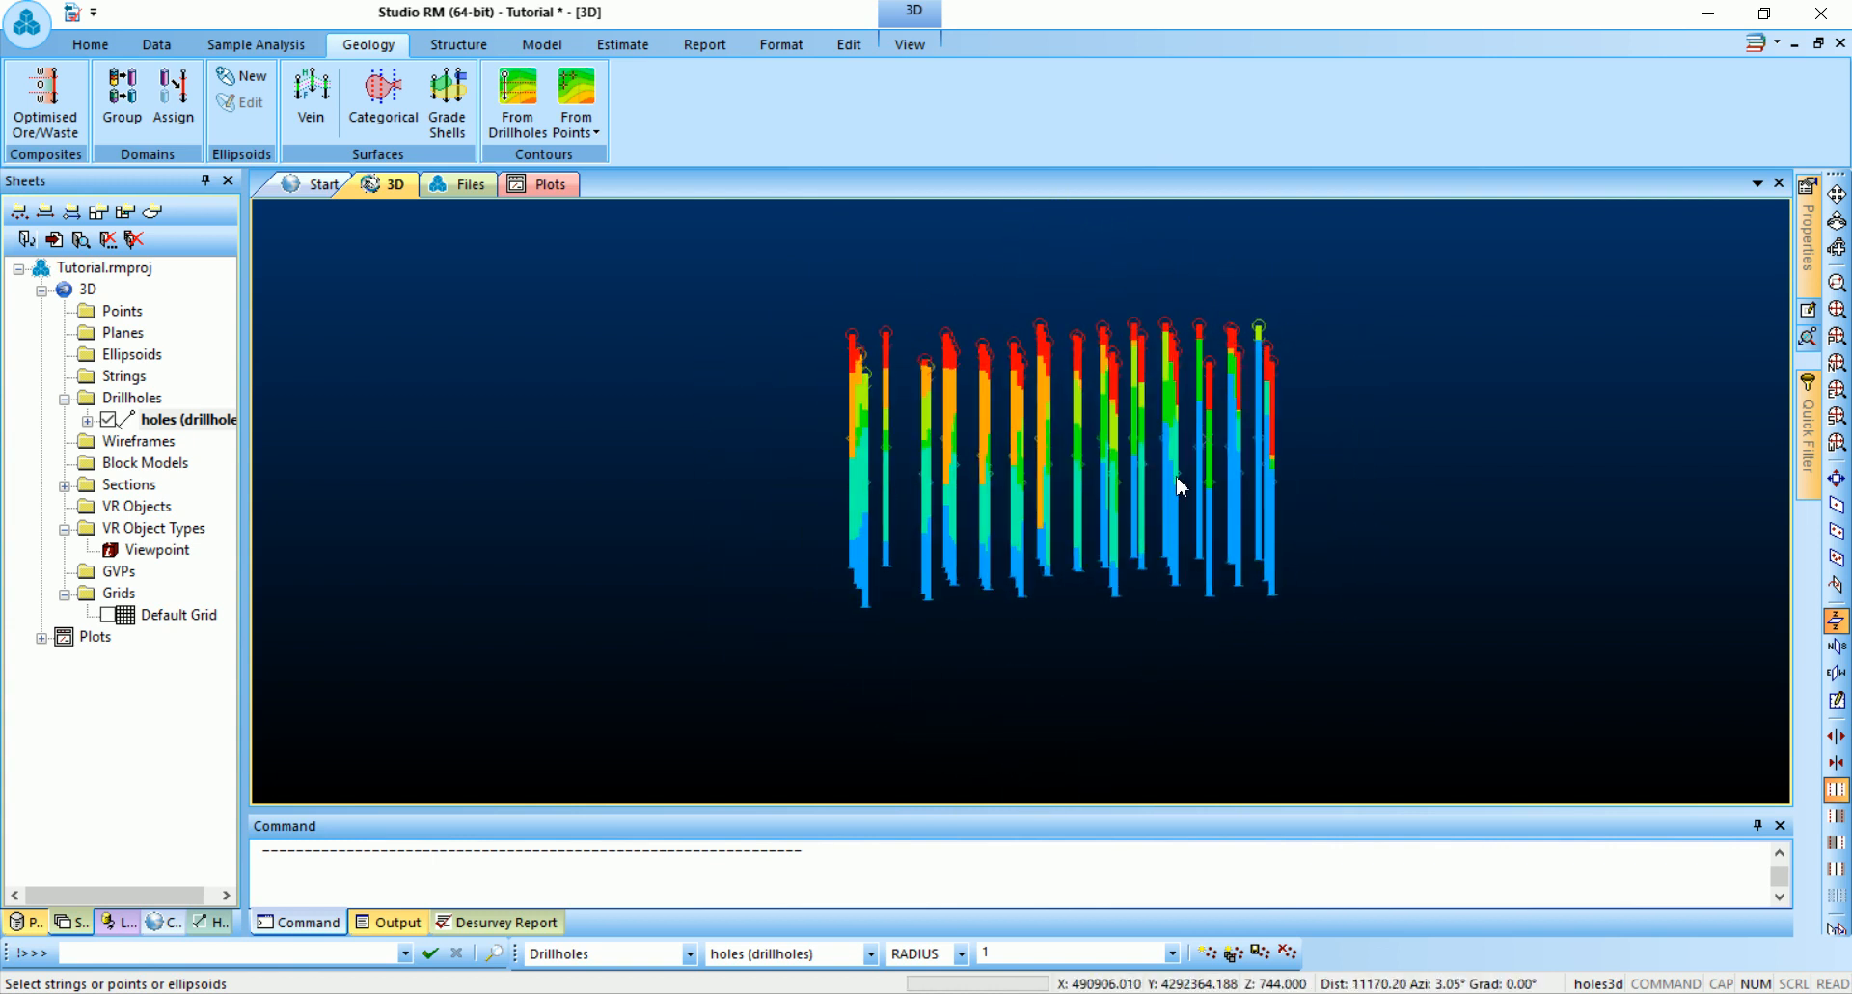
{"action": "left_click_drag", "start_coordinate": [1054, 440], "coordinate": [1029, 541]}
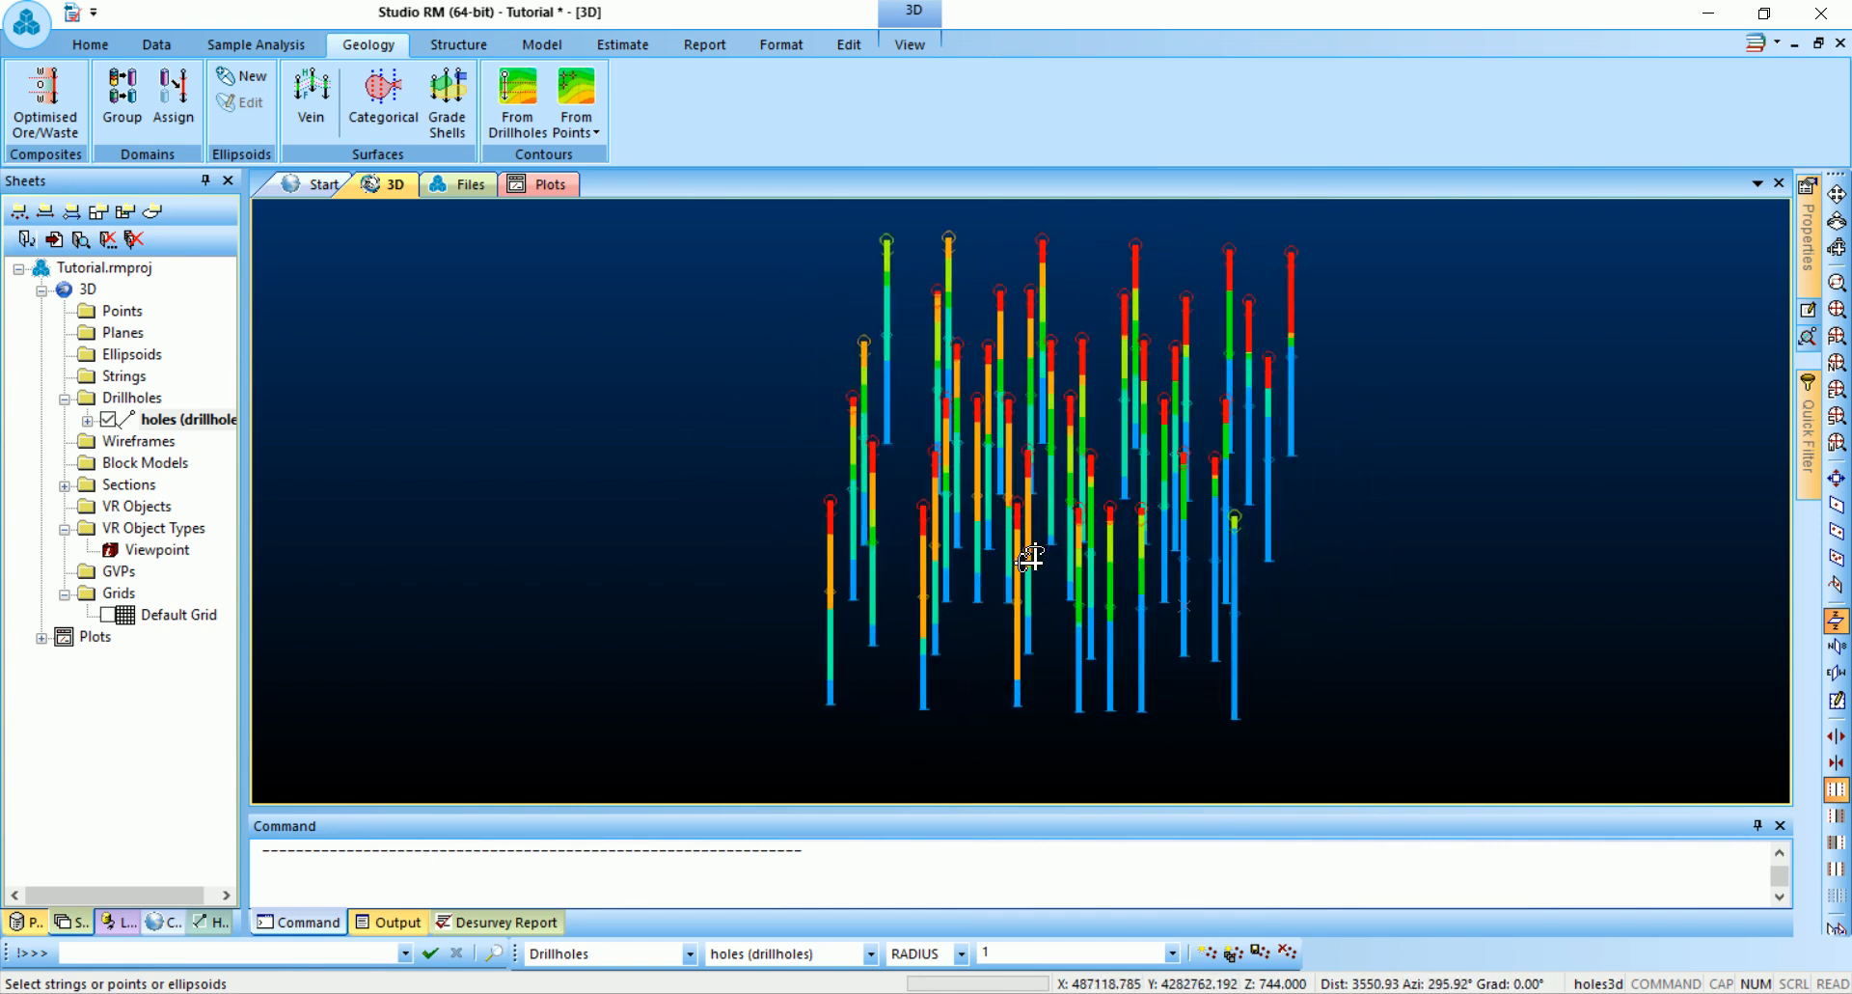
Start creating a vein surface from the holes drillholes, with LITH as the column and f1 as the value
{"action": "left_click", "coordinate": [309, 116]}
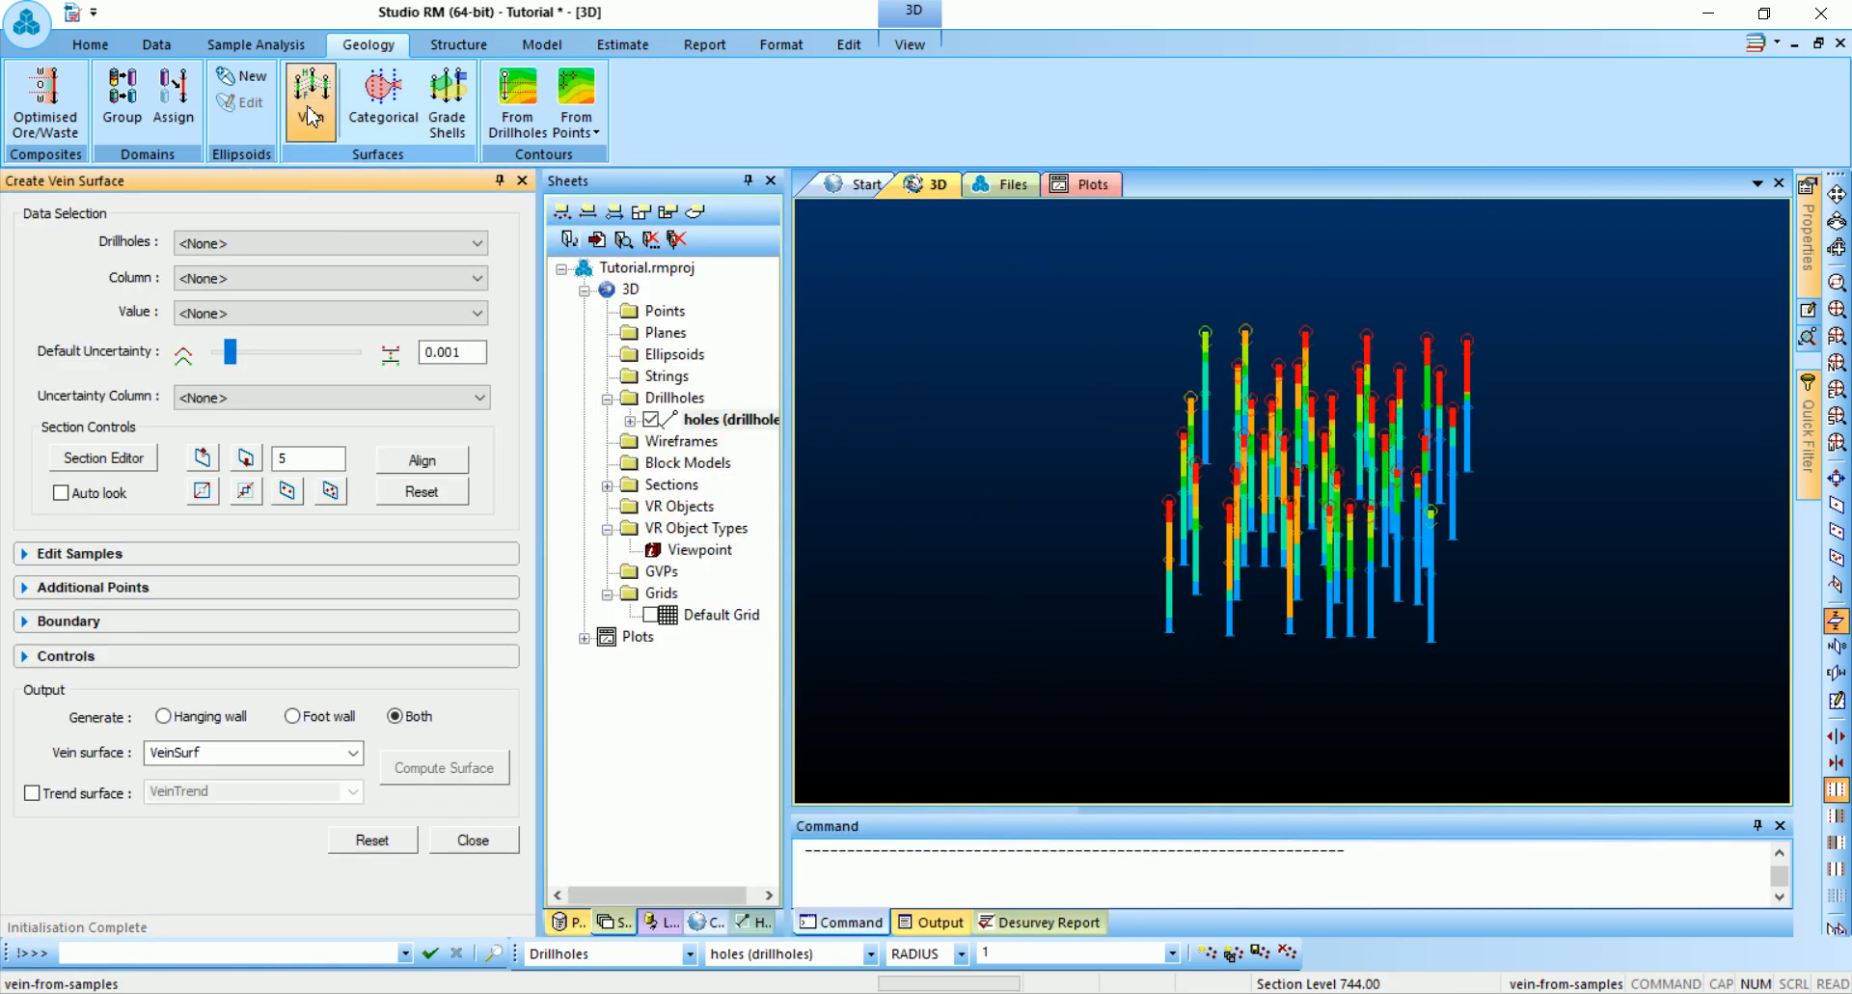
{"action": "left_click", "coordinate": [337, 253]}
{"action": "left_click", "coordinate": [307, 277]}
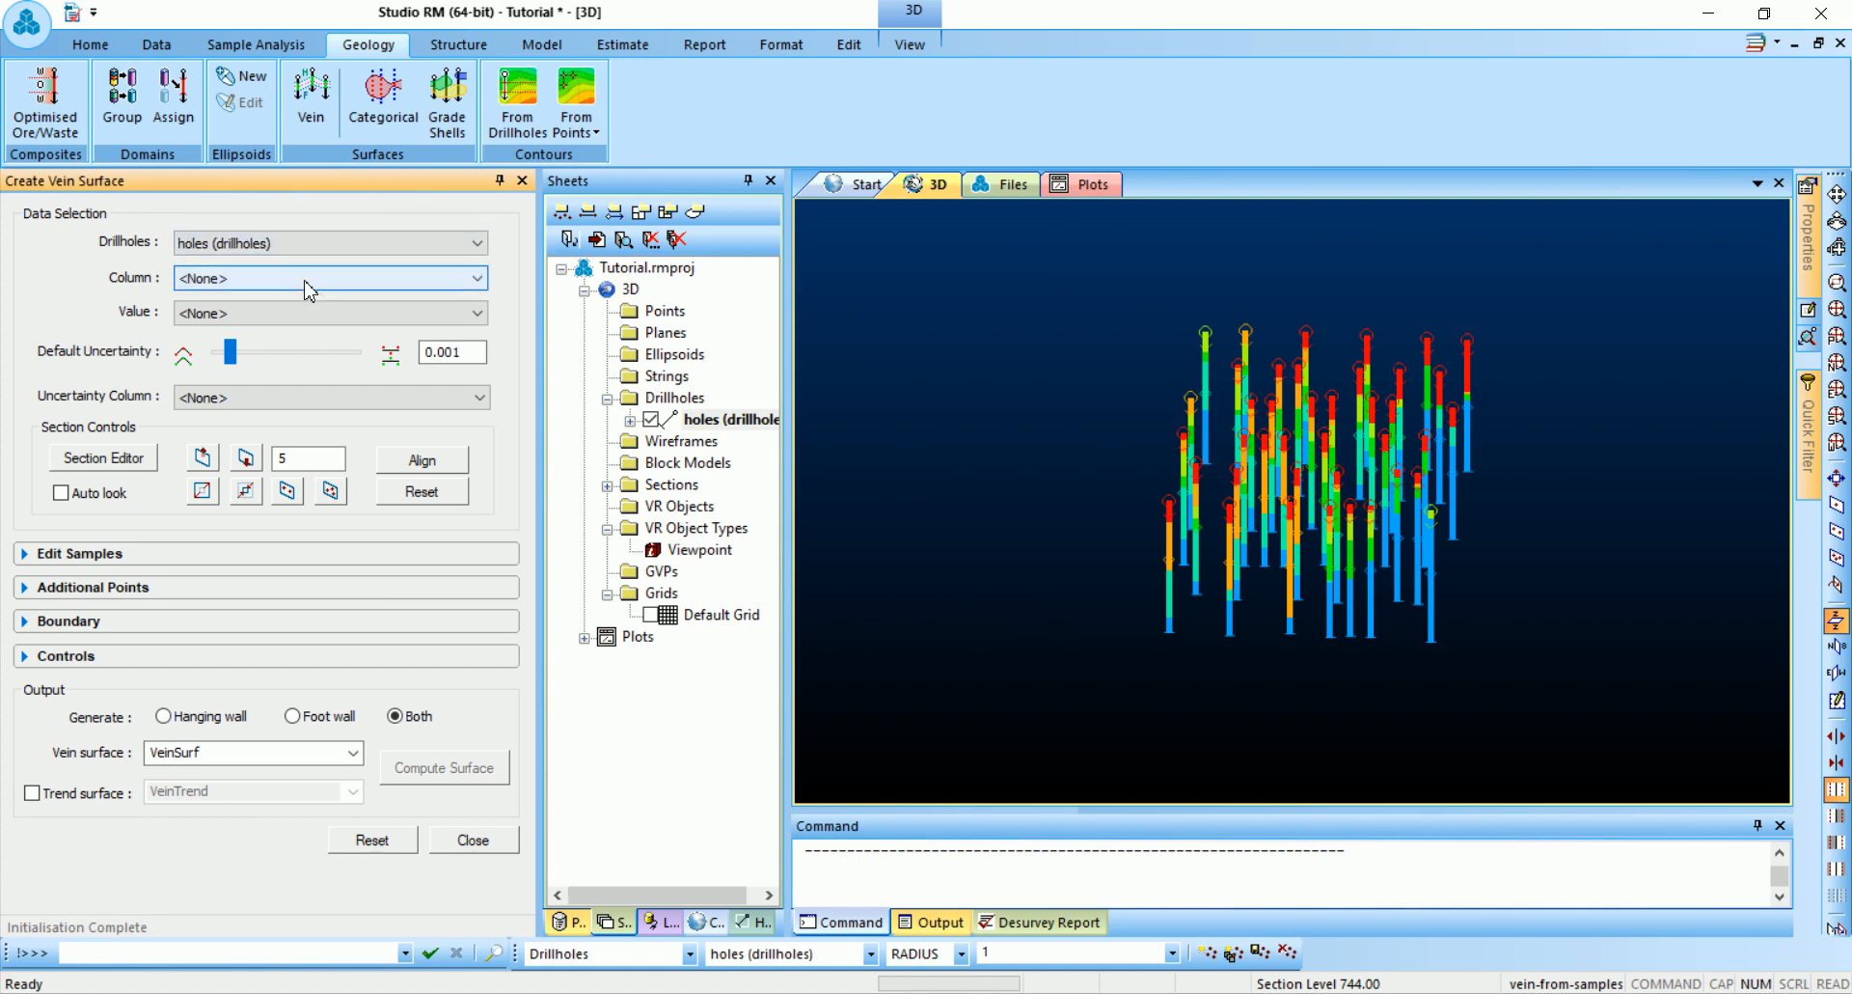
{"action": "left_click", "coordinate": [304, 278]}
{"action": "left_click", "coordinate": [202, 441]}
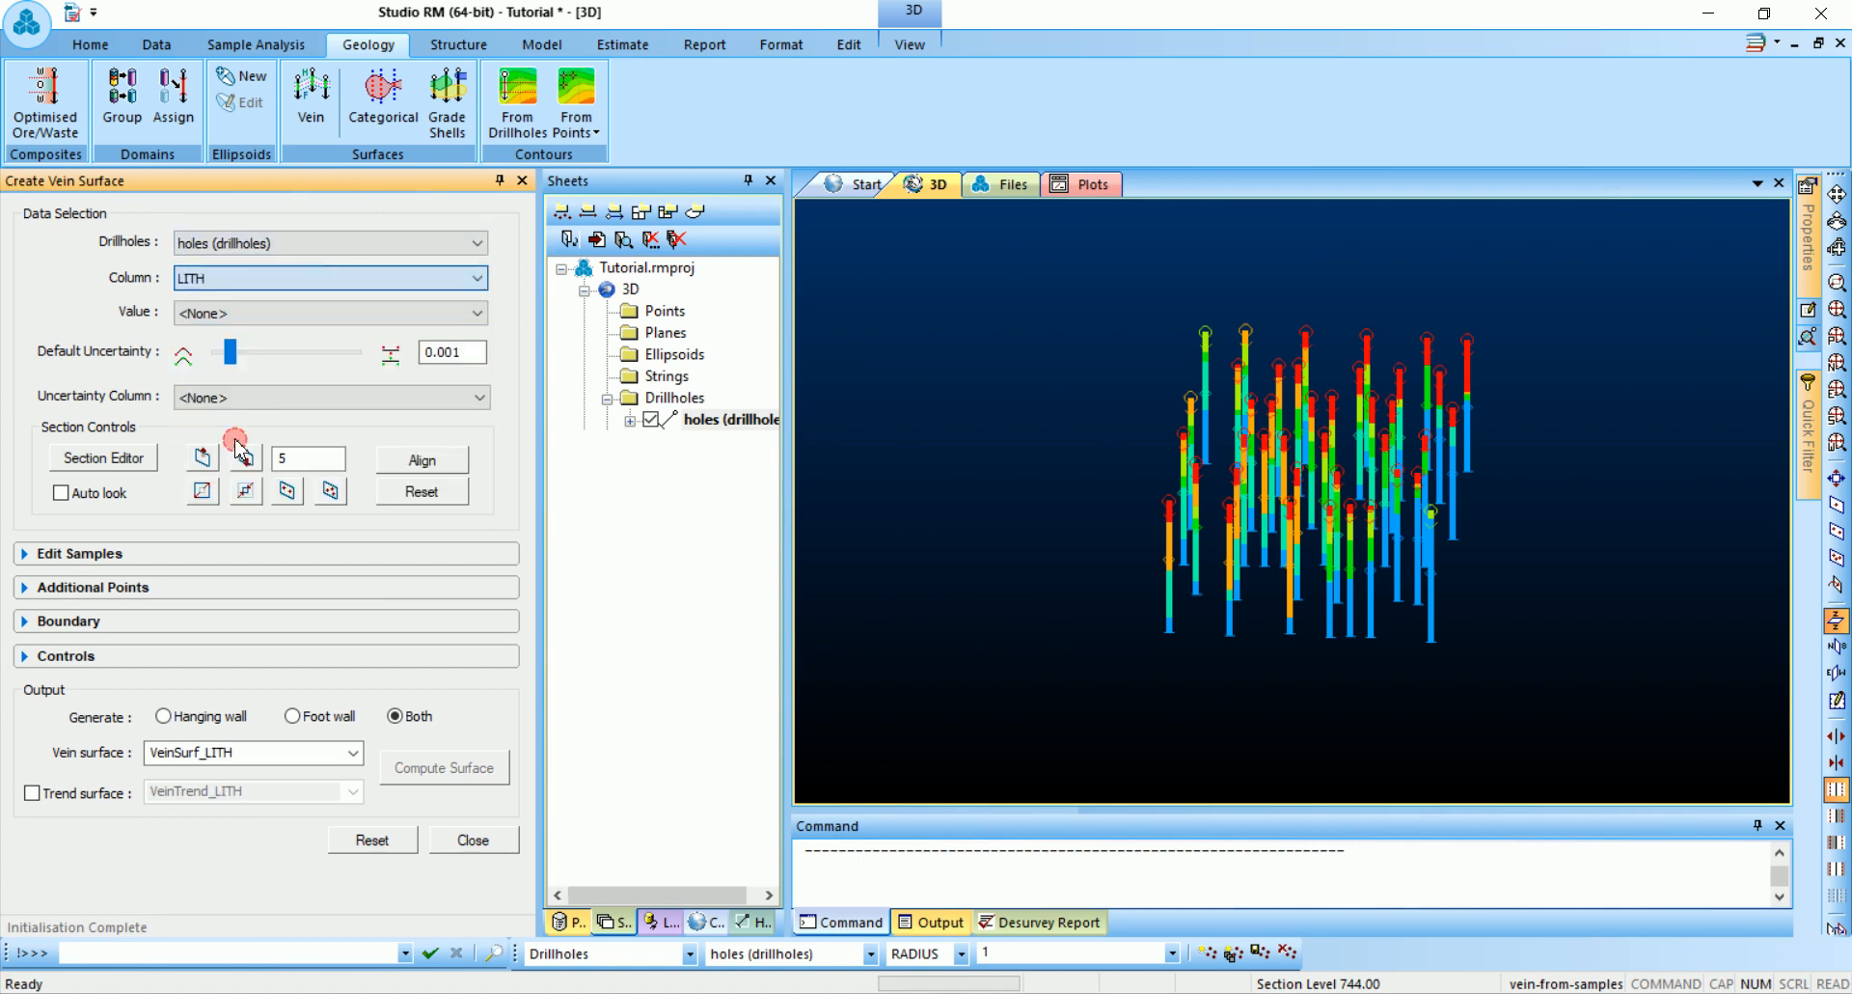
{"action": "left_click", "coordinate": [233, 310]}
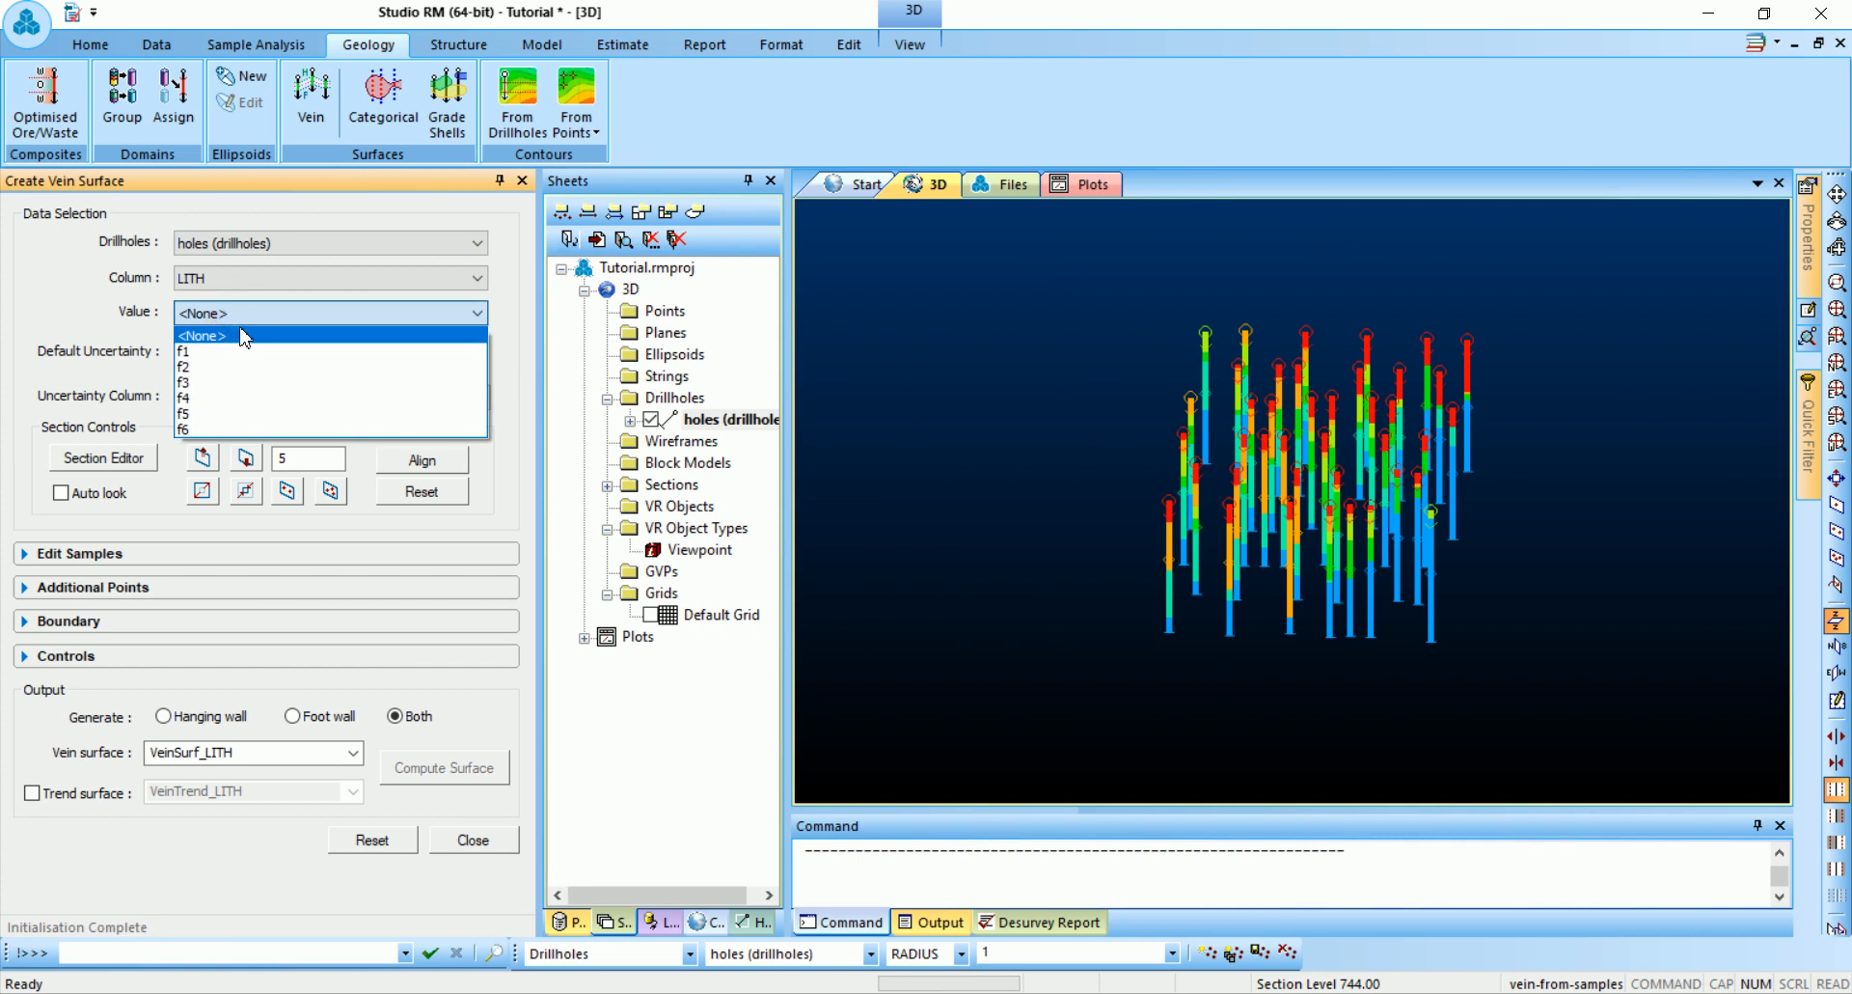
{"action": "left_click", "coordinate": [213, 353]}
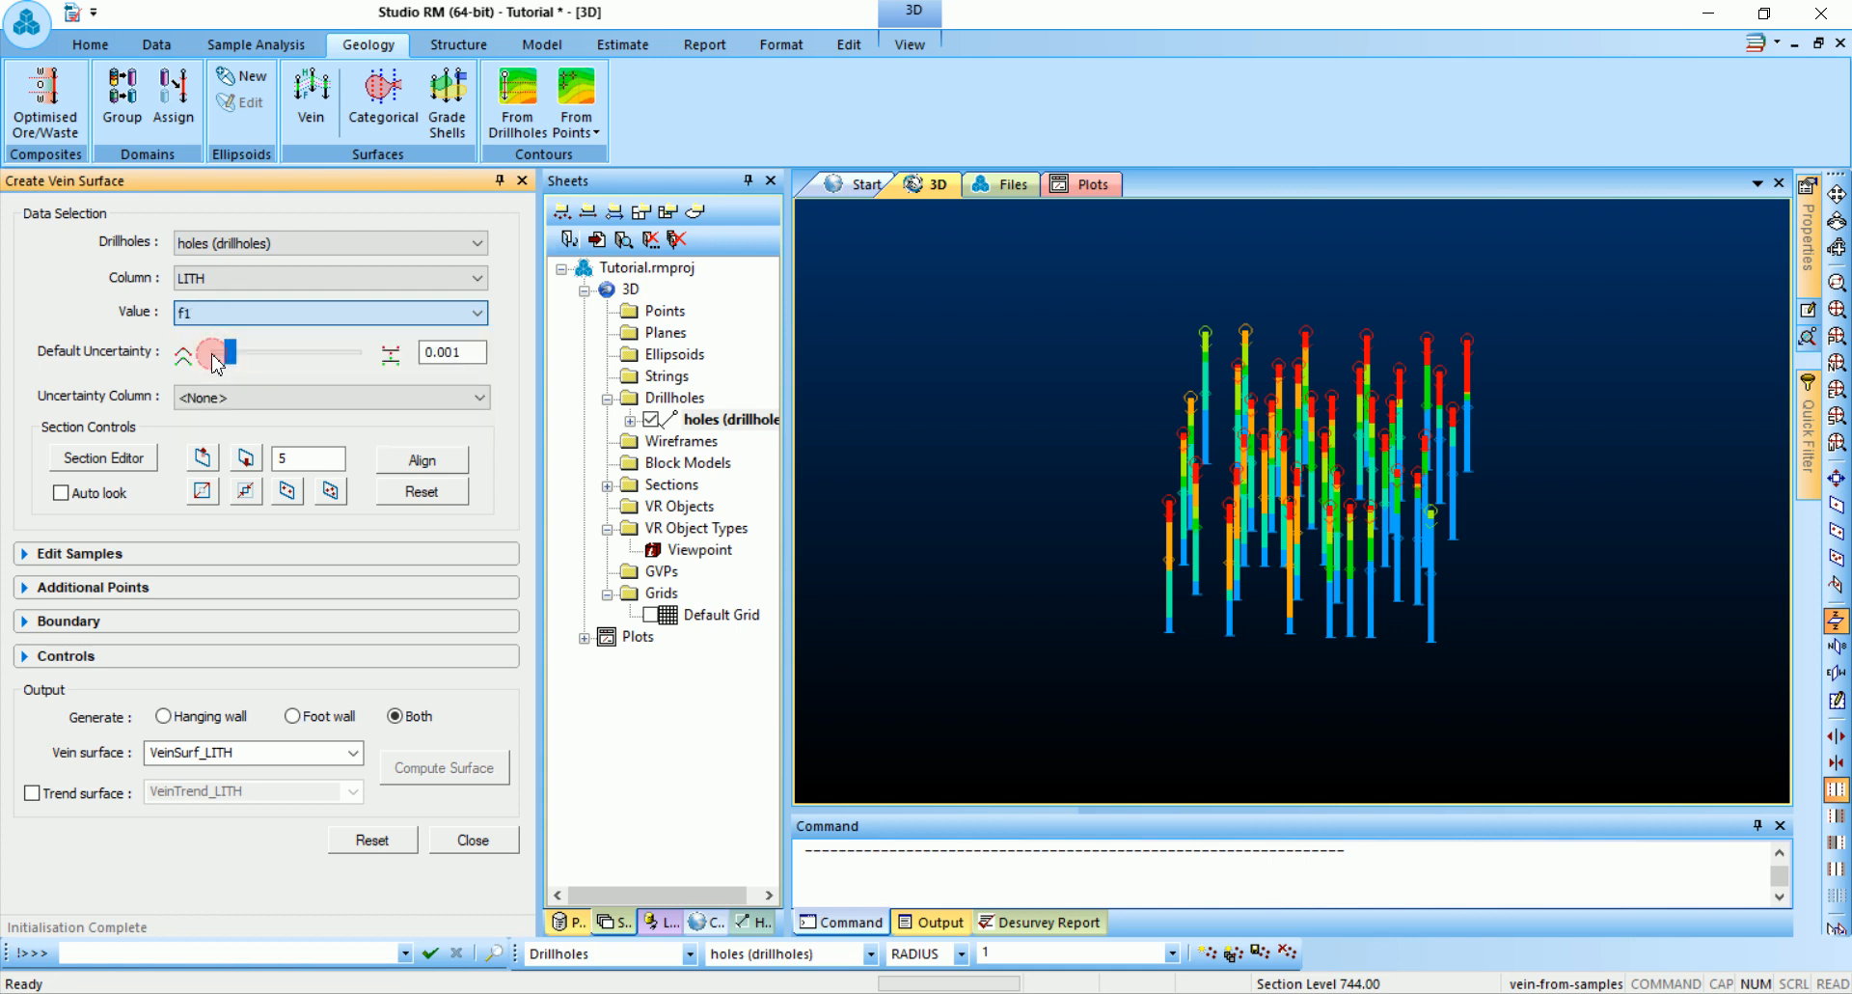
{"action": "left_click_drag", "start_coordinate": [1332, 629], "coordinate": [1253, 654]}
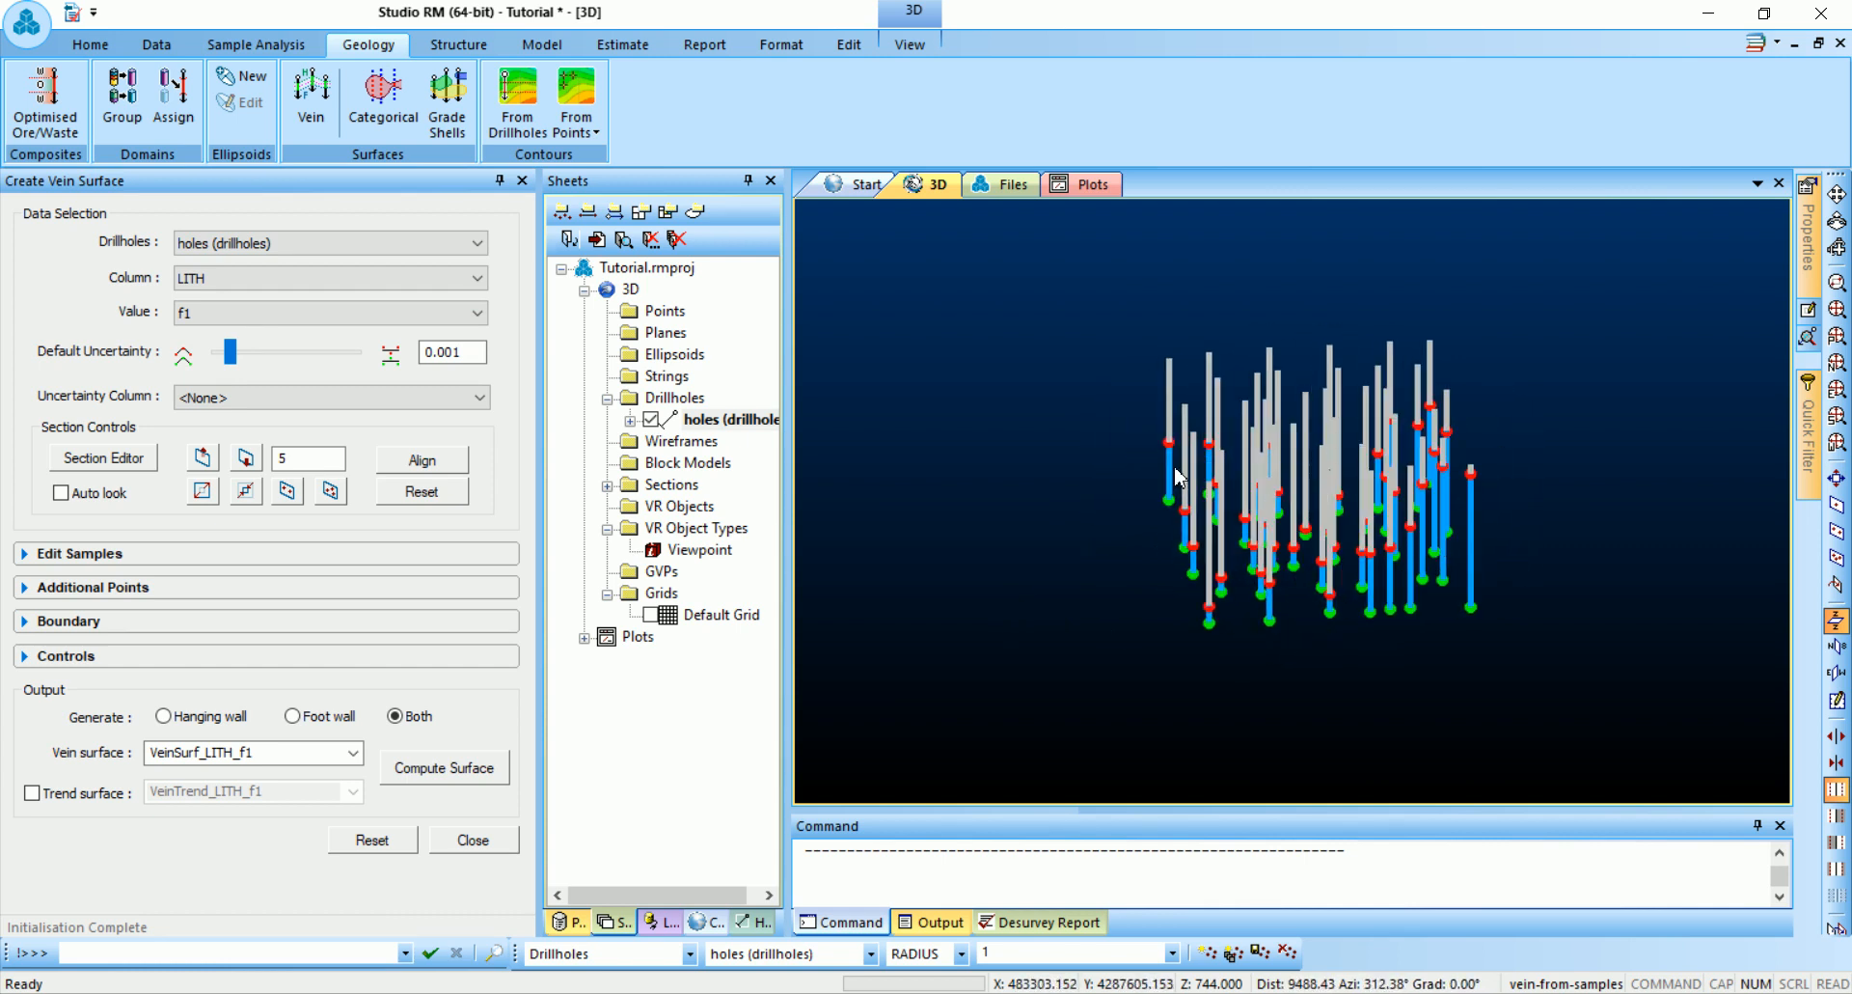
Compute the f1 vein surface with both hanging wall and foot wall, output as VeinSurf_LITH_f1
{"action": "left_click_drag", "start_coordinate": [1220, 540], "coordinate": [1206, 625]}
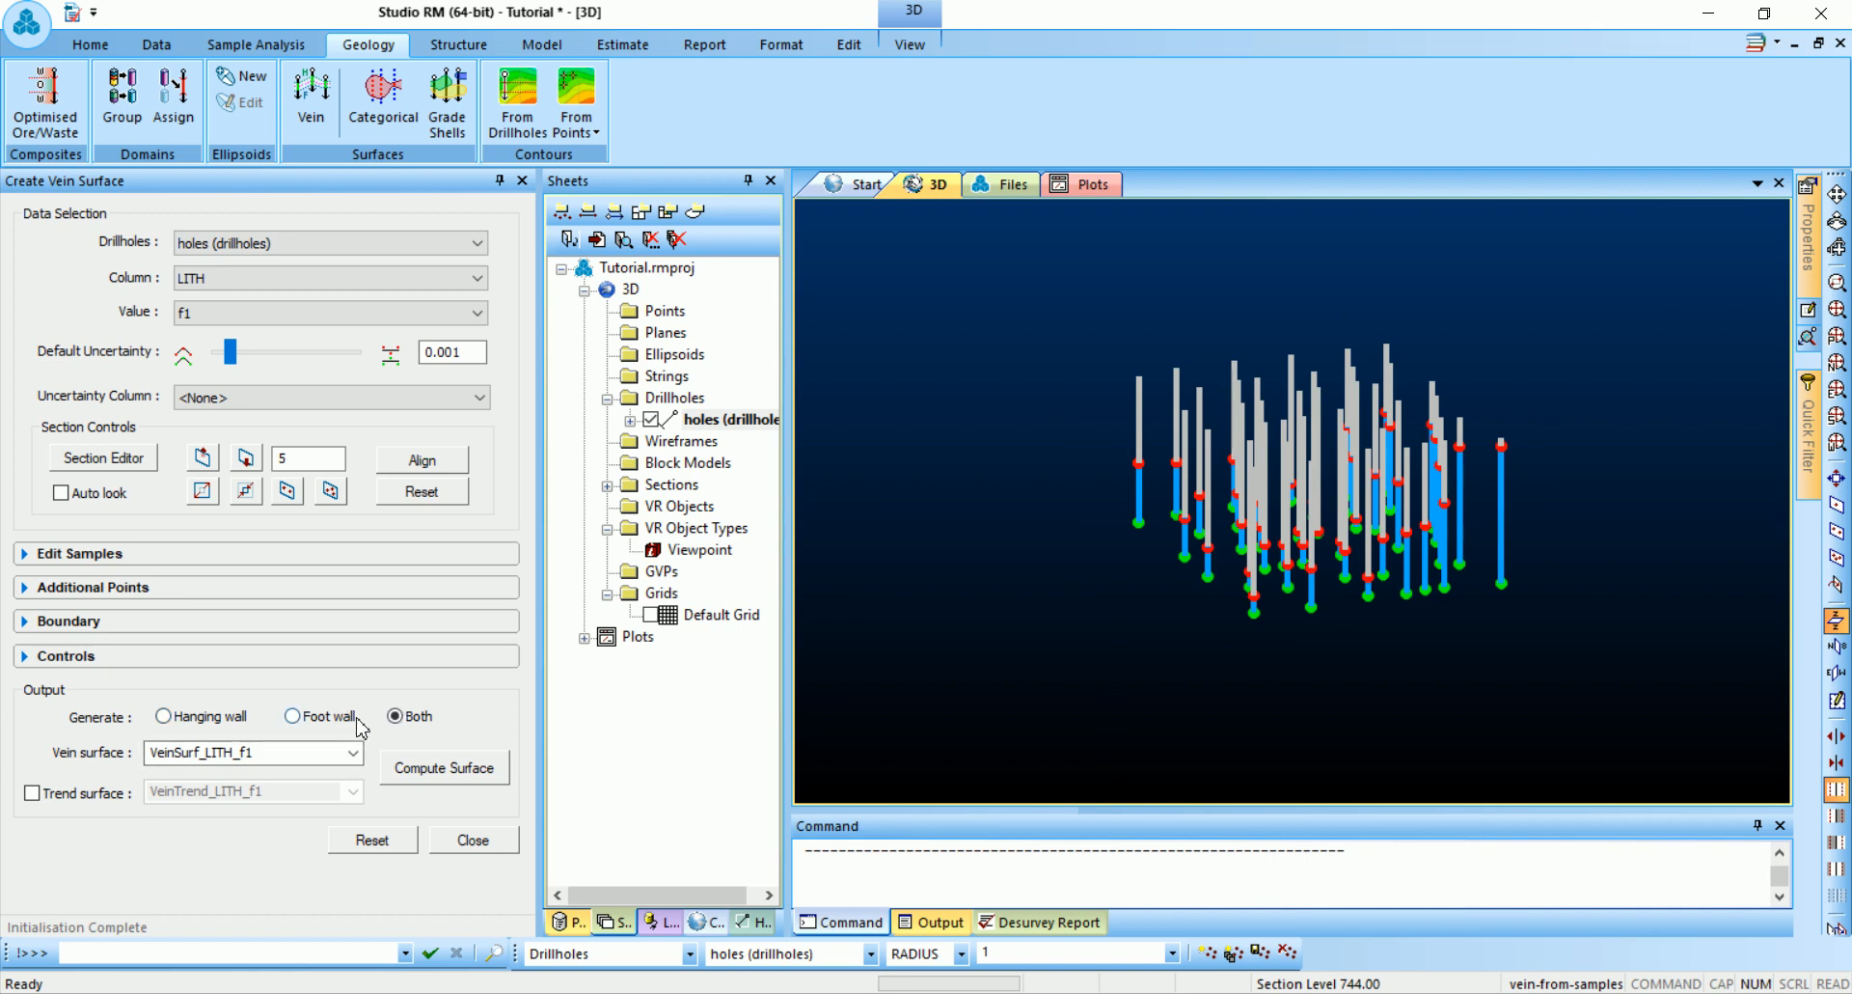
{"action": "left_click_drag", "start_coordinate": [1244, 588], "coordinate": [1259, 572]}
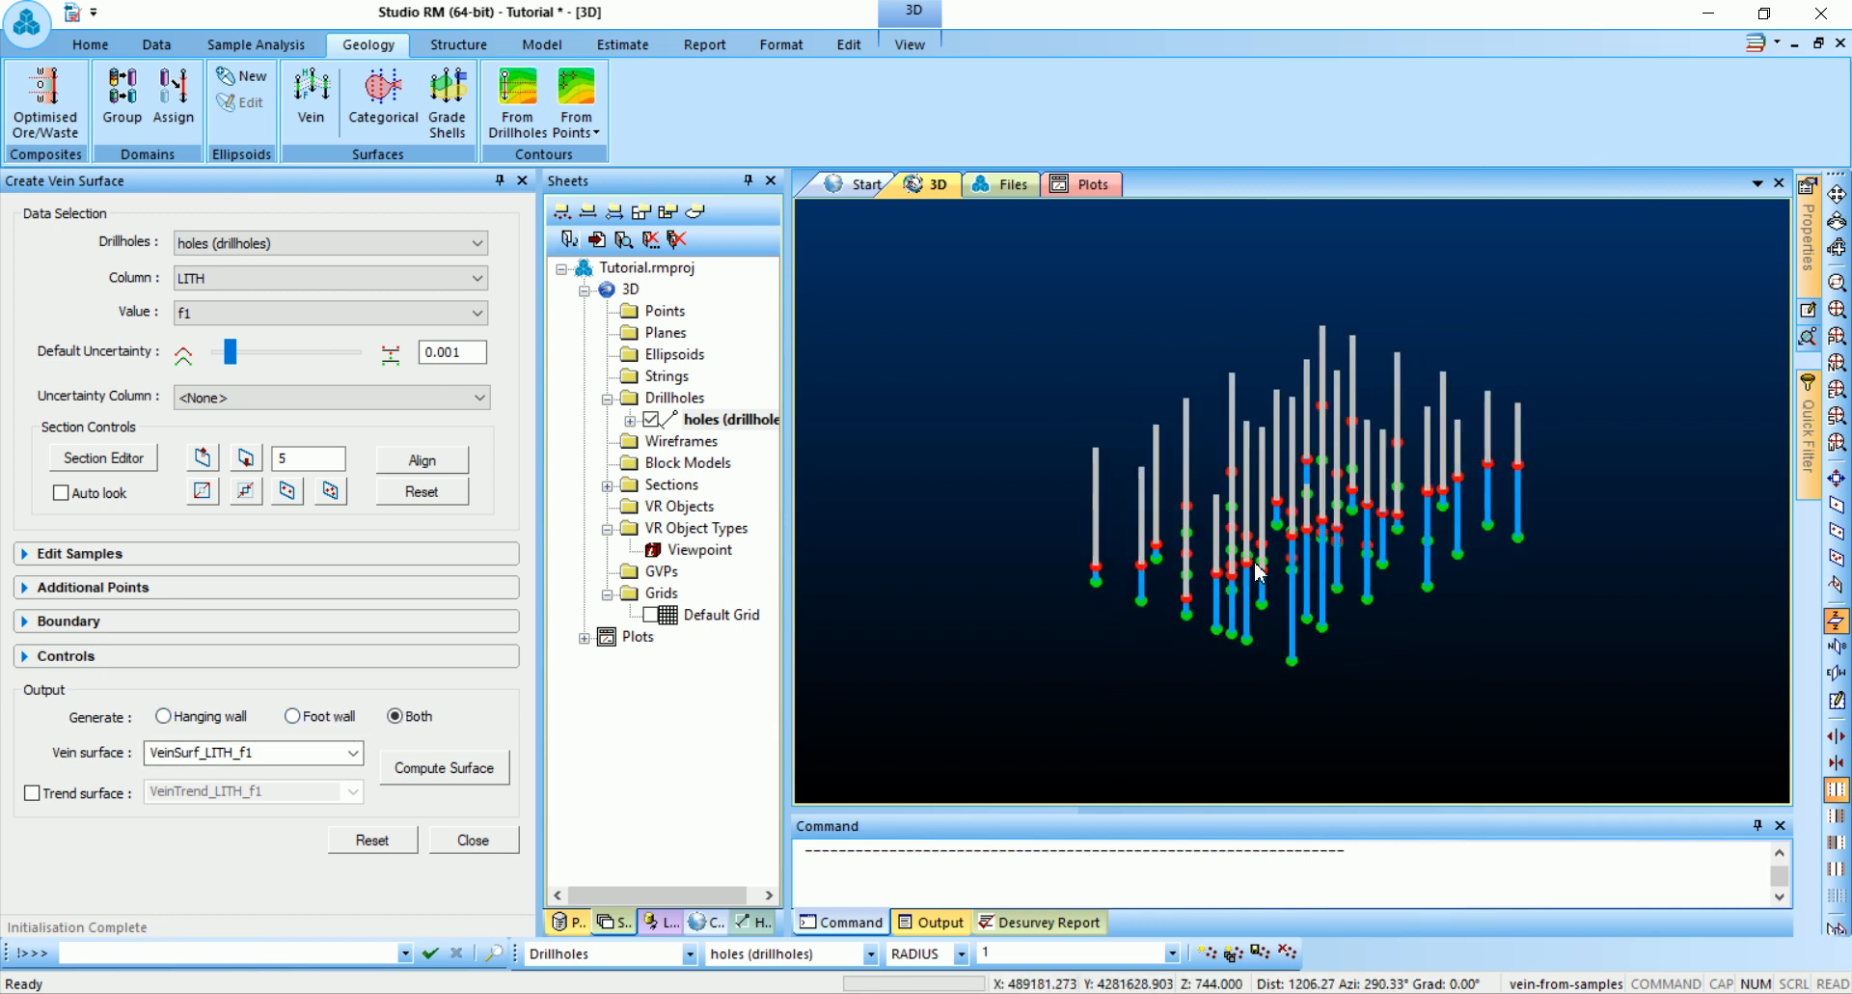
{"action": "left_click", "coordinate": [436, 777]}
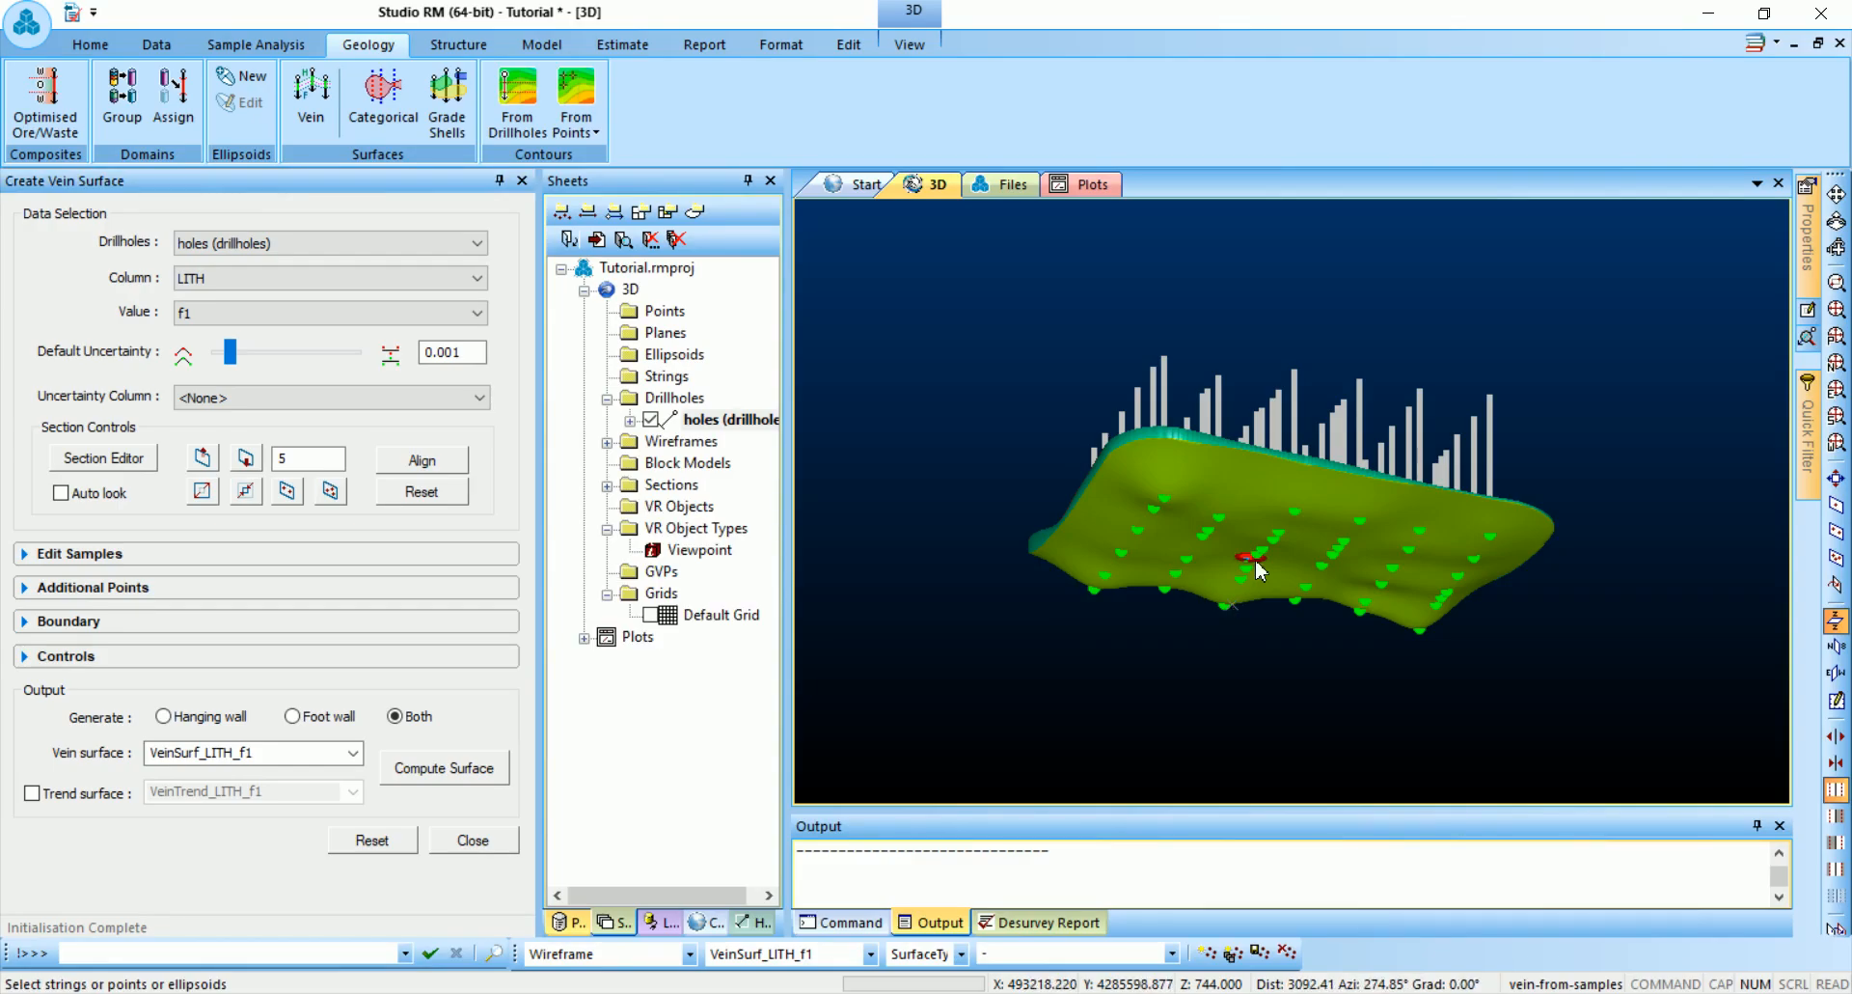
Expand the 3D Wireframes folder and set the VeinSurf_LITH_f1 overlay to a fixed green colour instead of the SurfaceType legend
{"action": "left_click_drag", "start_coordinate": [1256, 560], "coordinate": [1447, 533], "text": "shift"}
{"action": "mouse_move", "coordinate": [1323, 607]}
{"action": "left_mouse_down", "text": "shift"}
{"action": "mouse_move", "coordinate": [1286, 666]}
{"action": "mouse_move", "coordinate": [1300, 680]}
{"action": "mouse_move", "coordinate": [1277, 608]}
{"action": "mouse_move", "coordinate": [1331, 572]}
{"action": "mouse_move", "coordinate": [1331, 542]}
{"action": "mouse_move", "coordinate": [1319, 661]}
{"action": "mouse_move", "coordinate": [1339, 439]}
{"action": "left_mouse_up", "text": "shift"}
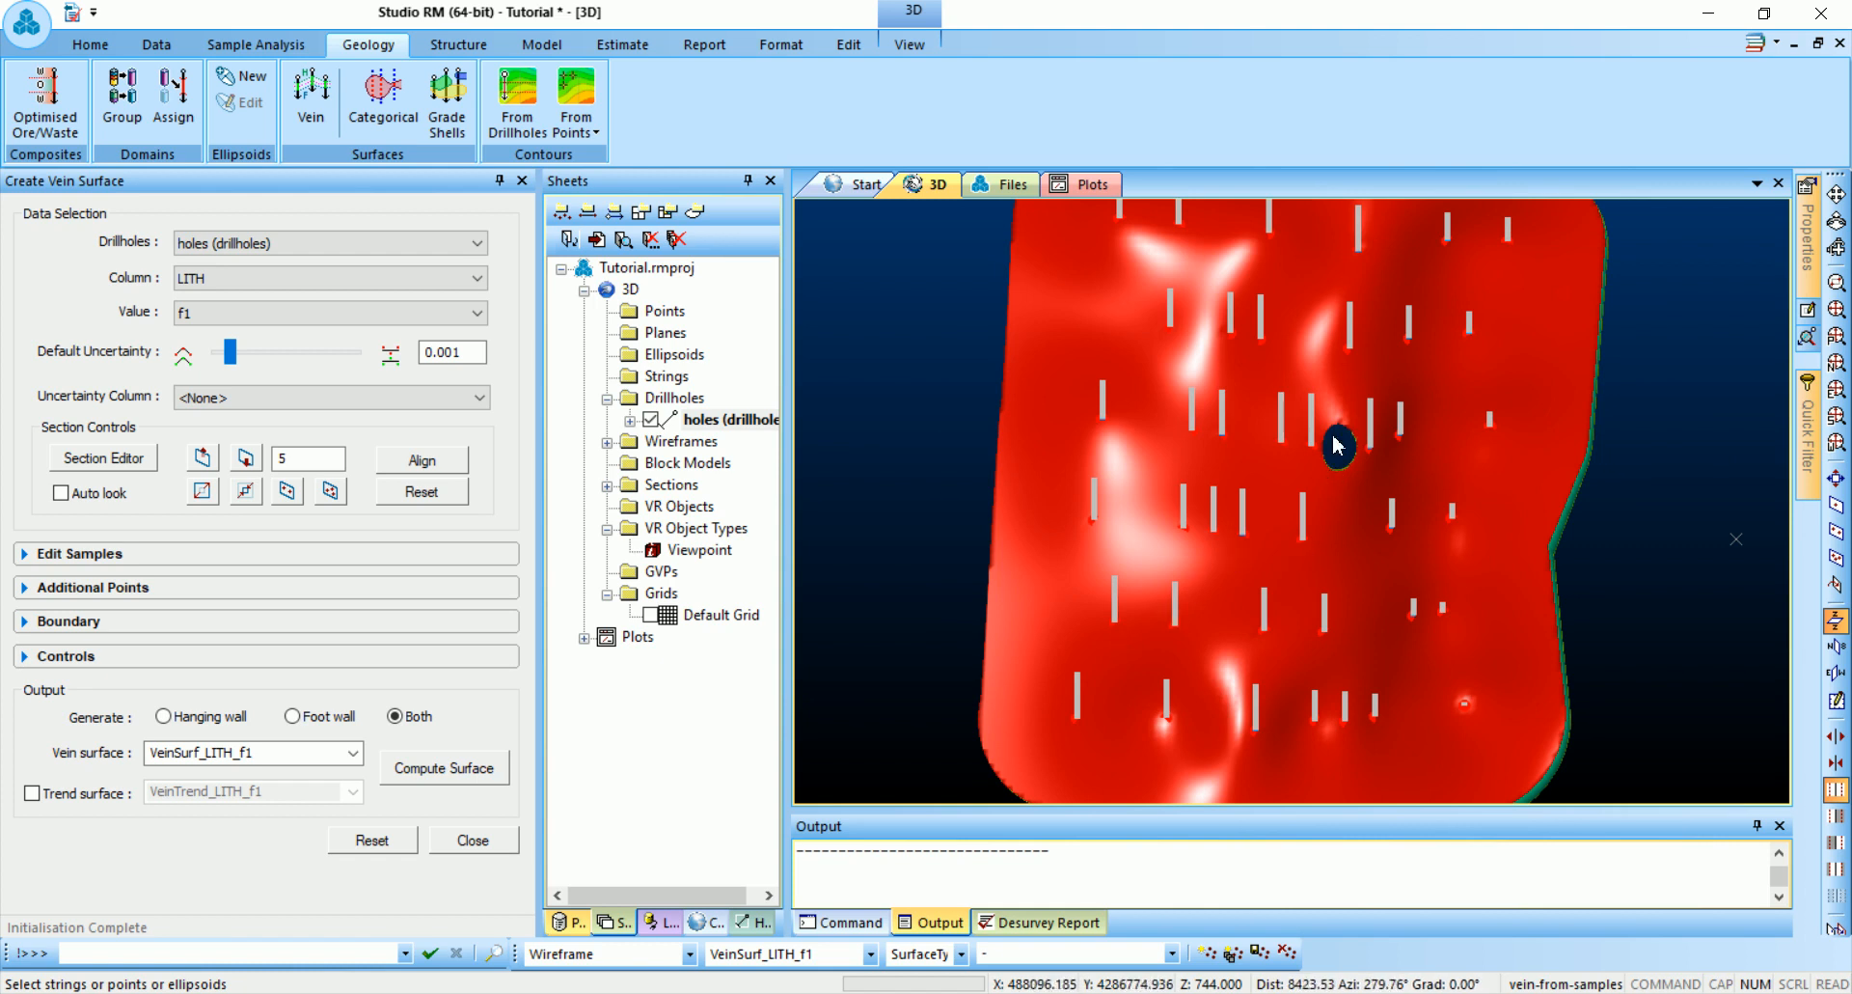
{"action": "scroll", "coordinate": [1342, 449], "scroll_direction": "up", "scroll_amount": 5}
{"action": "scroll", "coordinate": [1342, 450], "scroll_direction": "down", "scroll_amount": 6}
{"action": "left_click_drag", "start_coordinate": [1345, 455], "coordinate": [1489, 501], "text": "shift"}
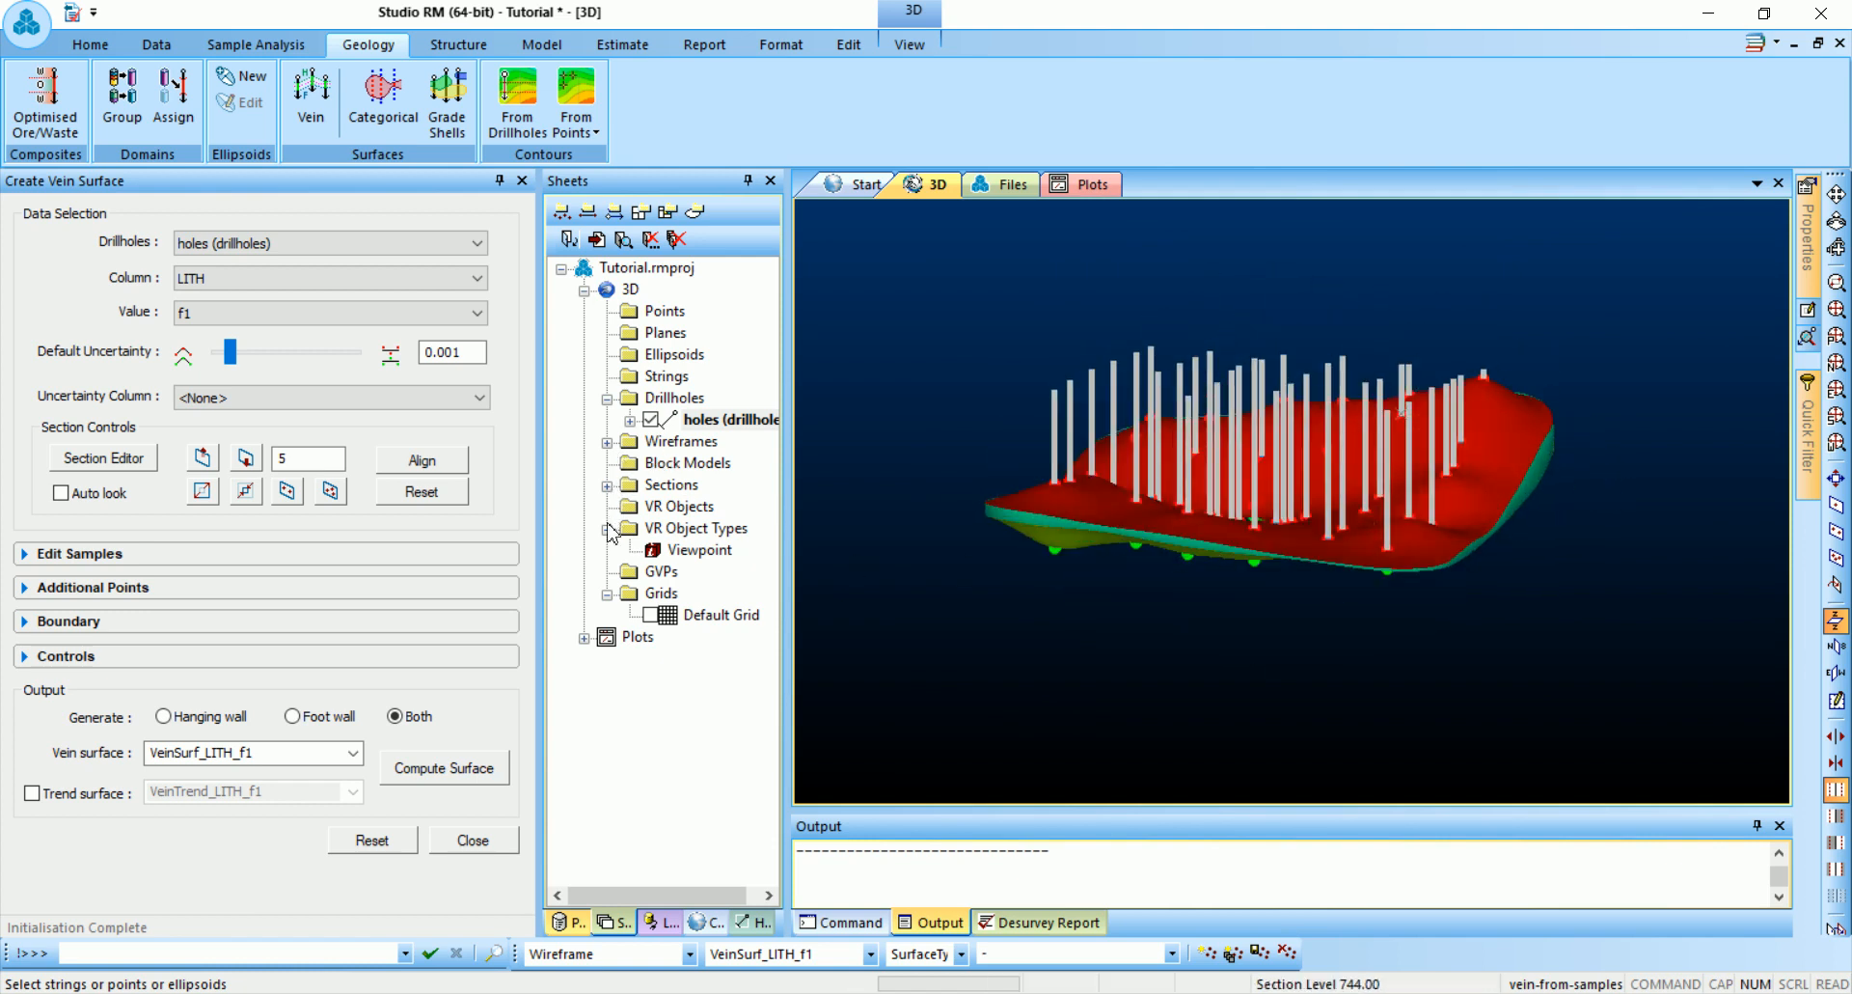
{"action": "left_click", "coordinate": [606, 441]}
{"action": "double_click", "coordinate": [680, 462]}
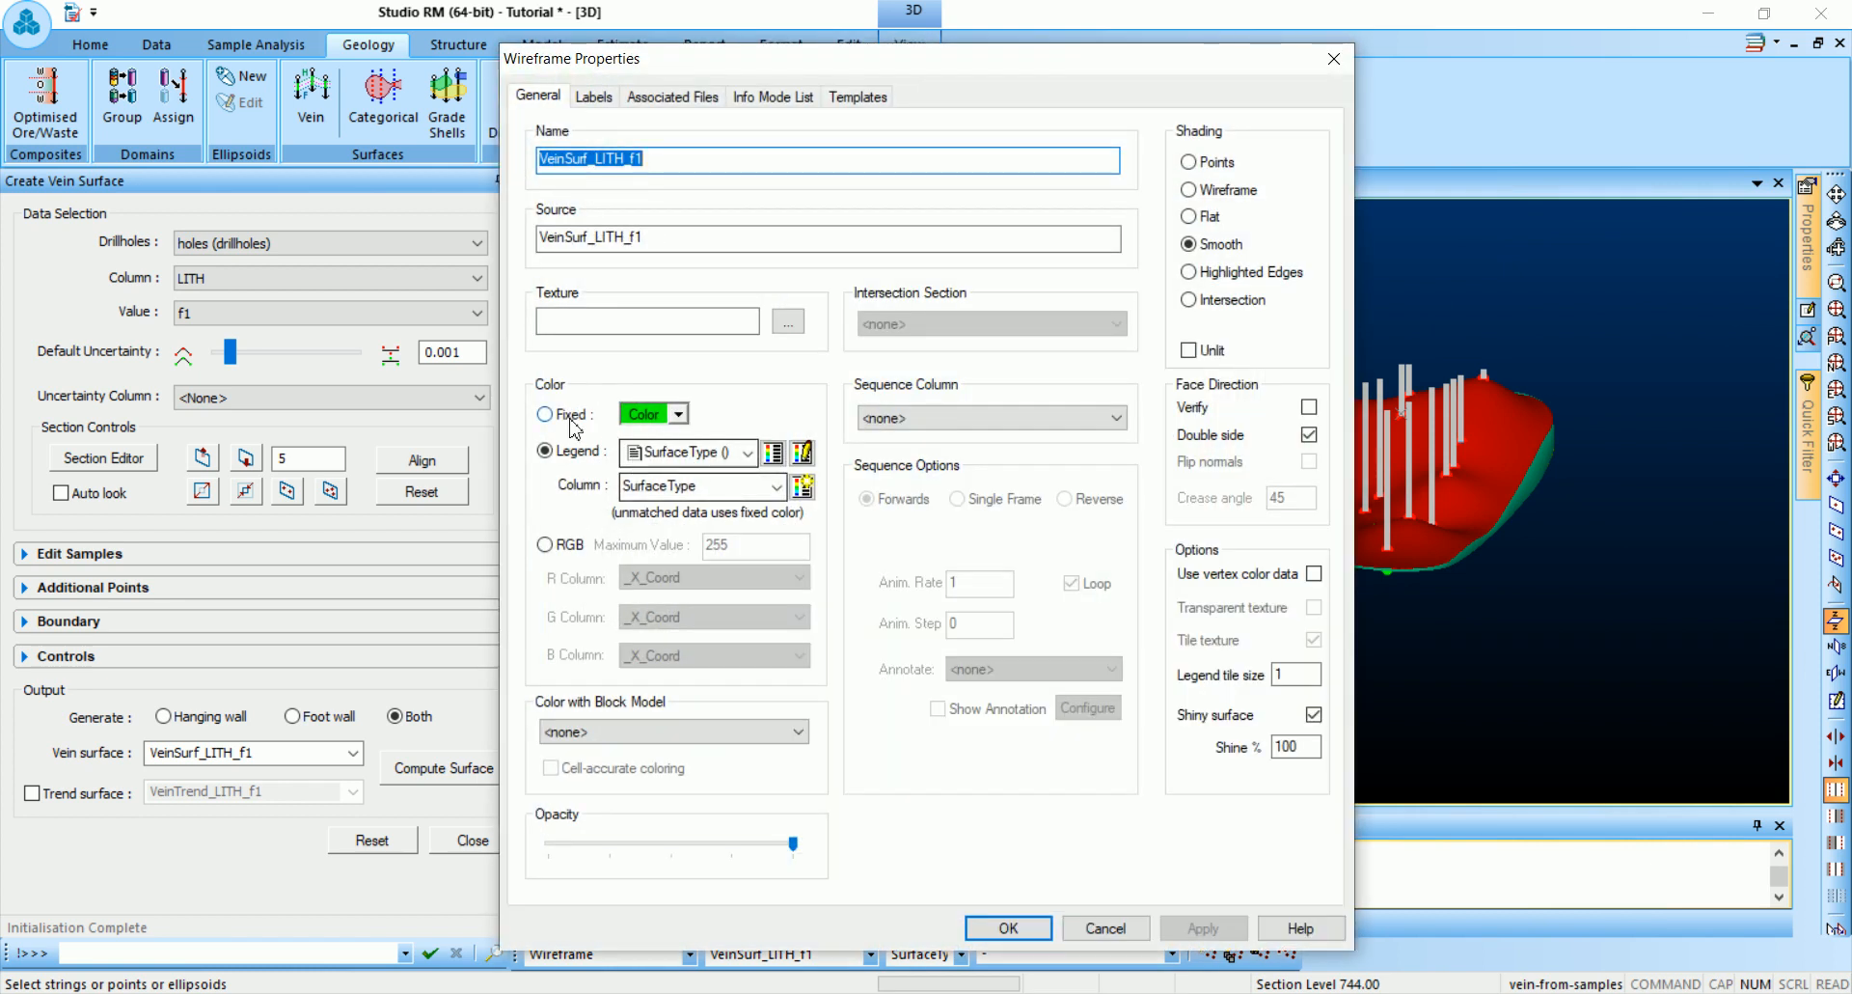
{"action": "left_click", "coordinate": [564, 414]}
{"action": "left_click", "coordinate": [1203, 927]}
{"action": "left_click", "coordinate": [1008, 927]}
Examine the shape of the vein surface and its fit to the drillhole intervals from side-on and oblique angles
{"action": "left_click_drag", "start_coordinate": [1425, 633], "coordinate": [1336, 582]}
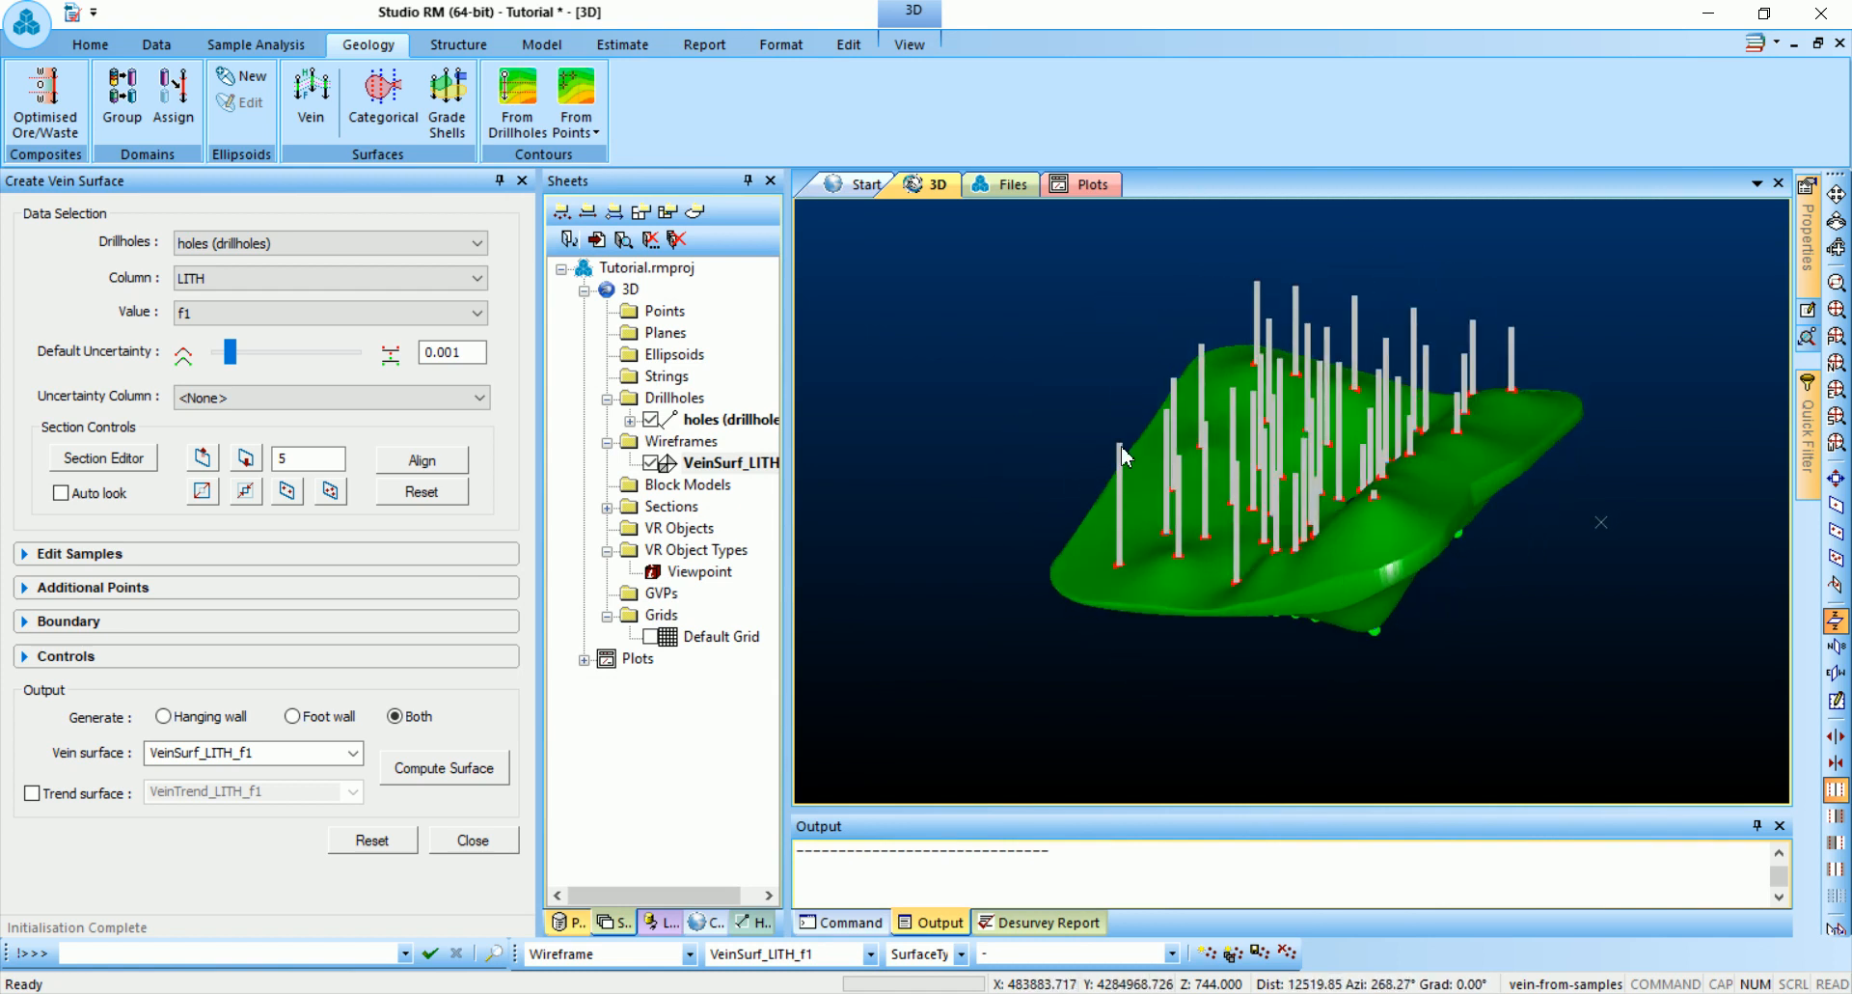
{"action": "left_click", "coordinate": [546, 46]}
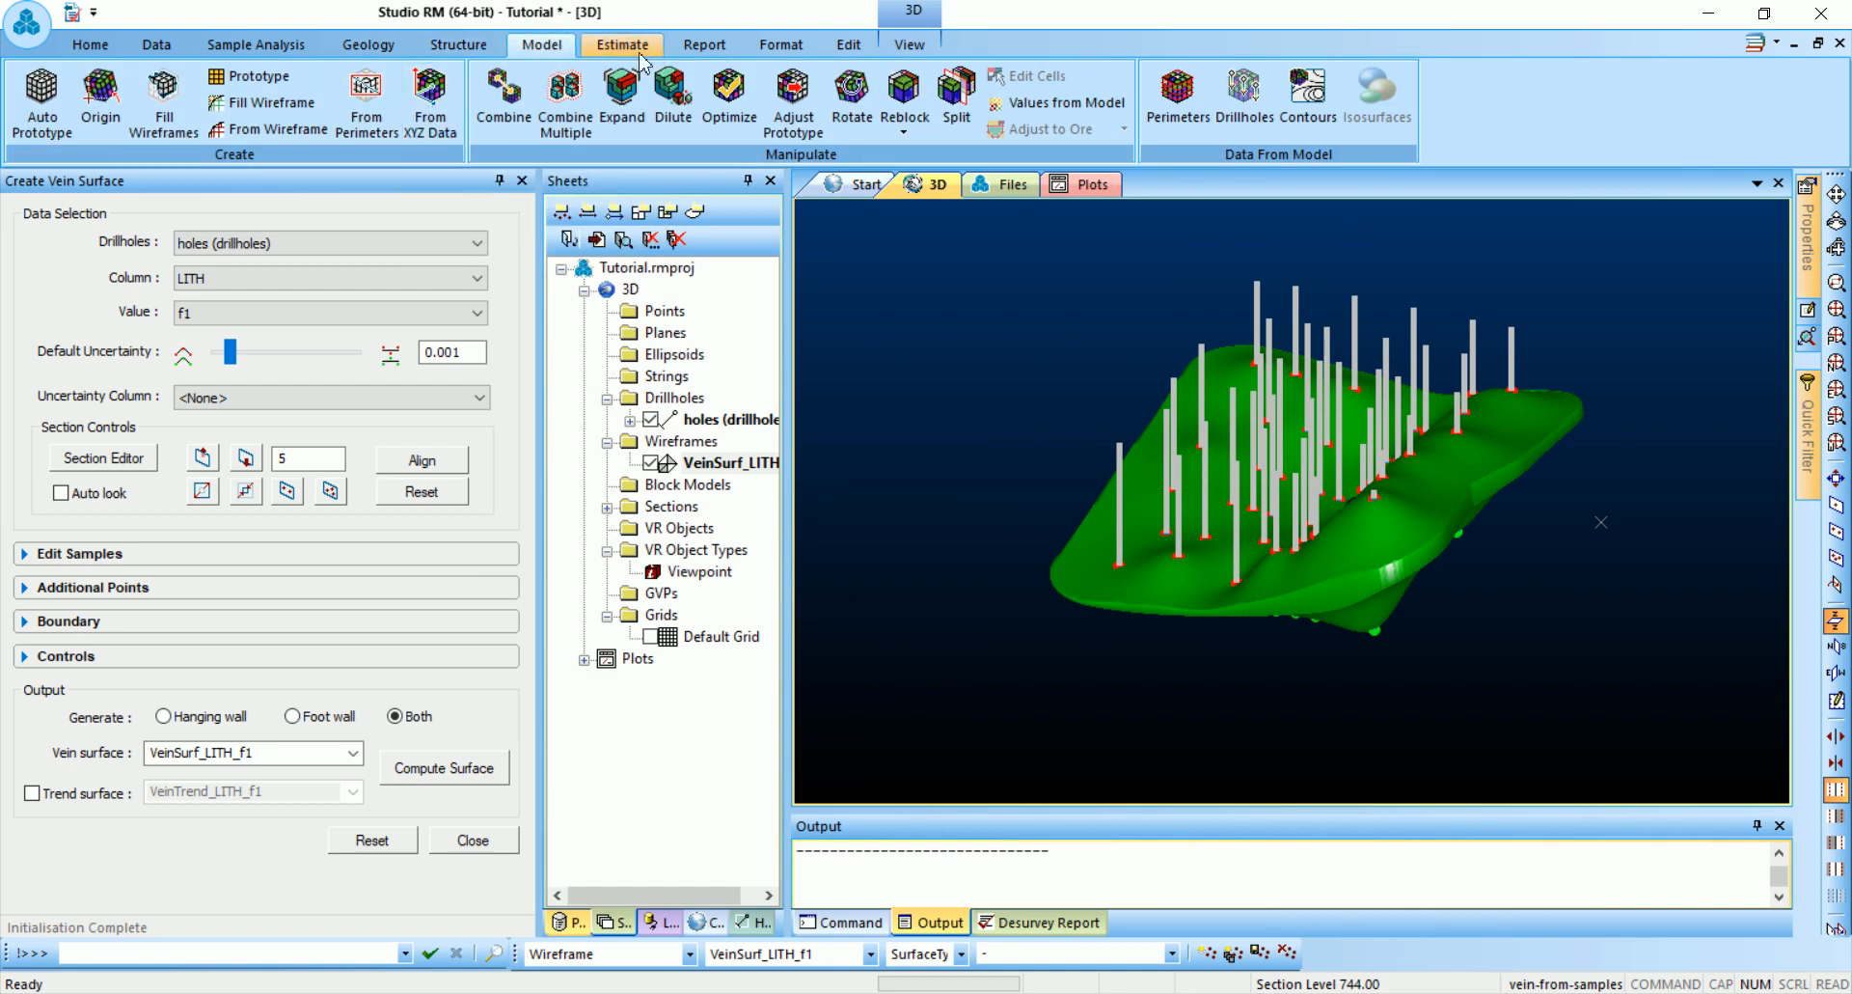
{"action": "left_click_drag", "start_coordinate": [1079, 644], "coordinate": [1343, 602]}
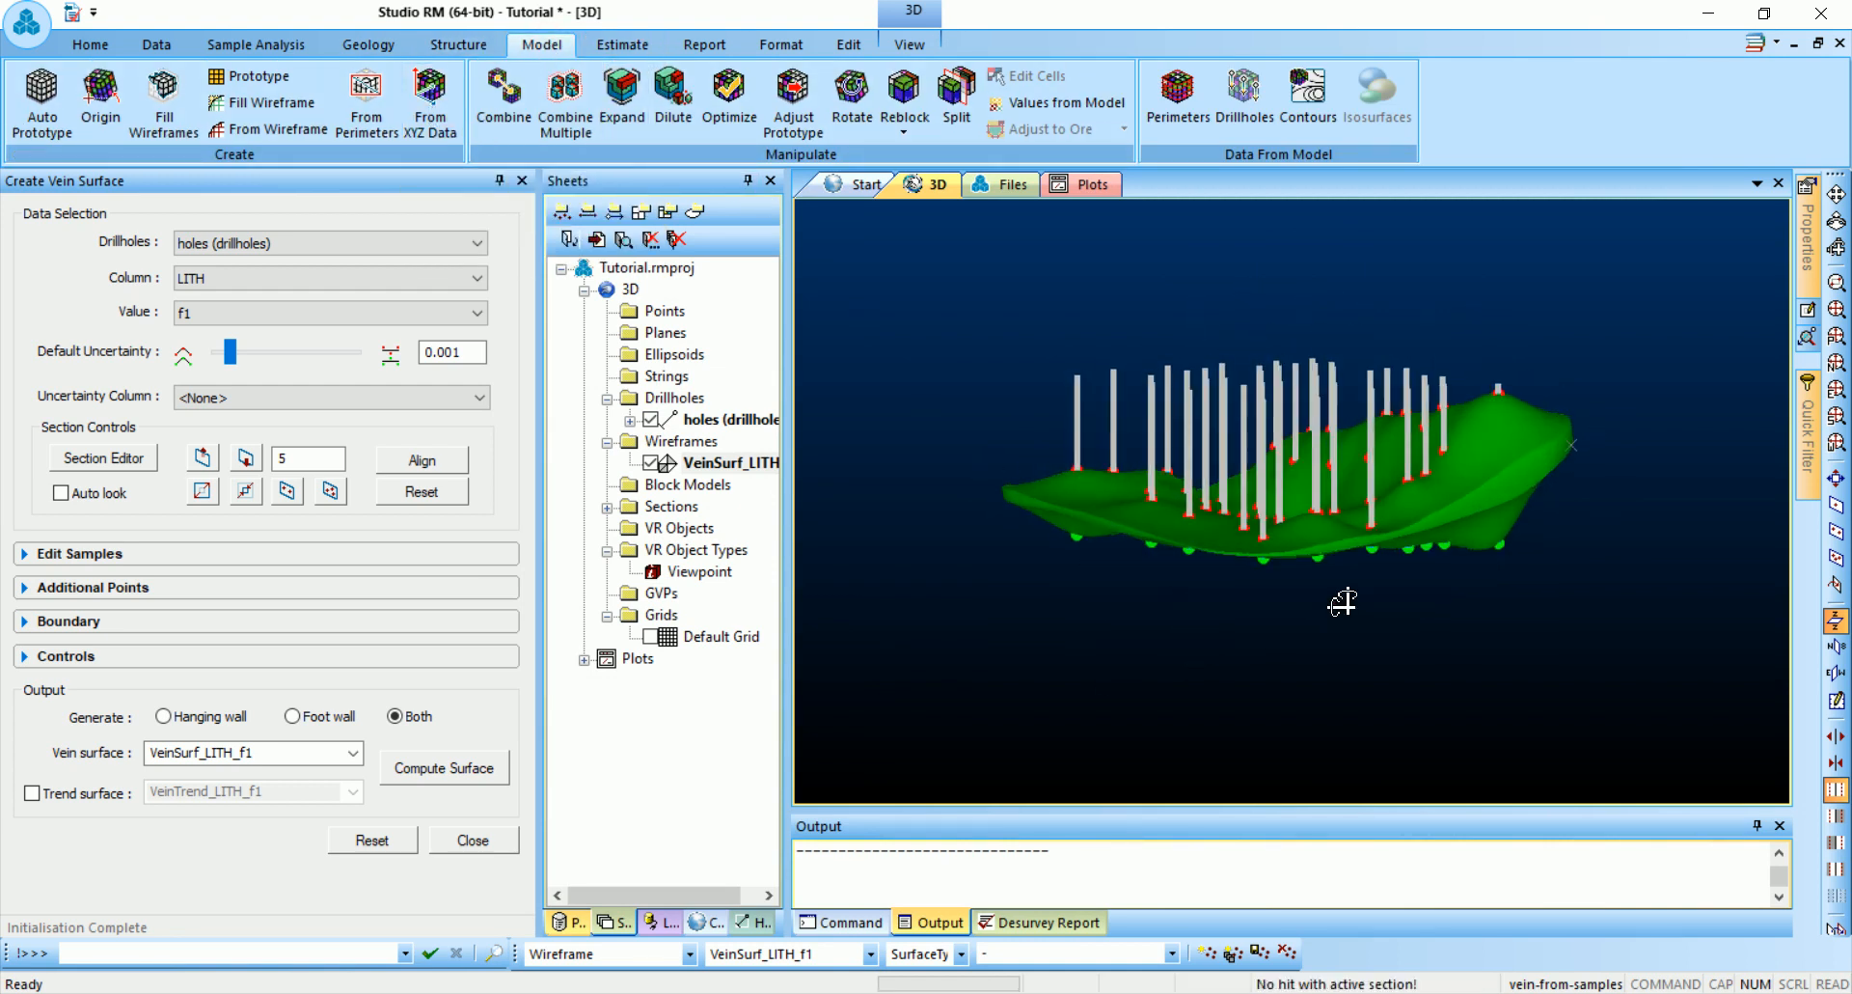
{"action": "left_click_drag", "start_coordinate": [1240, 532], "coordinate": [1158, 592]}
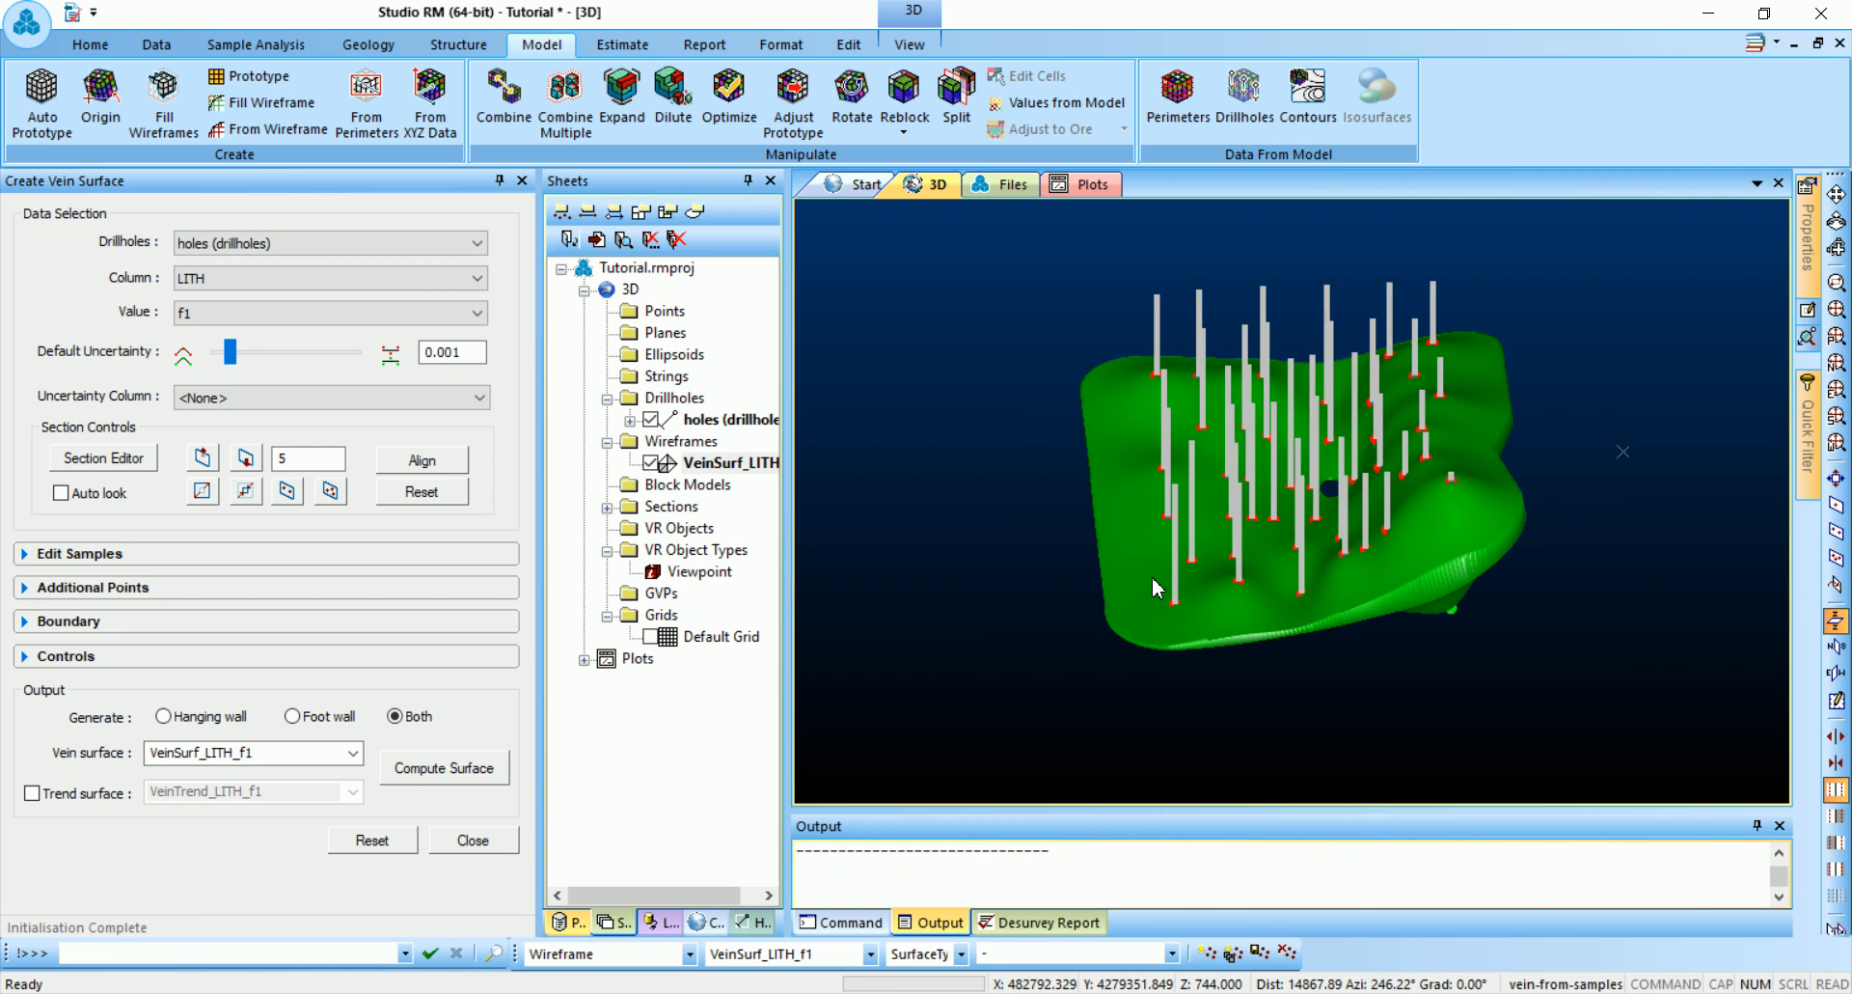
{"action": "left_click_drag", "start_coordinate": [1156, 588], "coordinate": [1389, 625]}
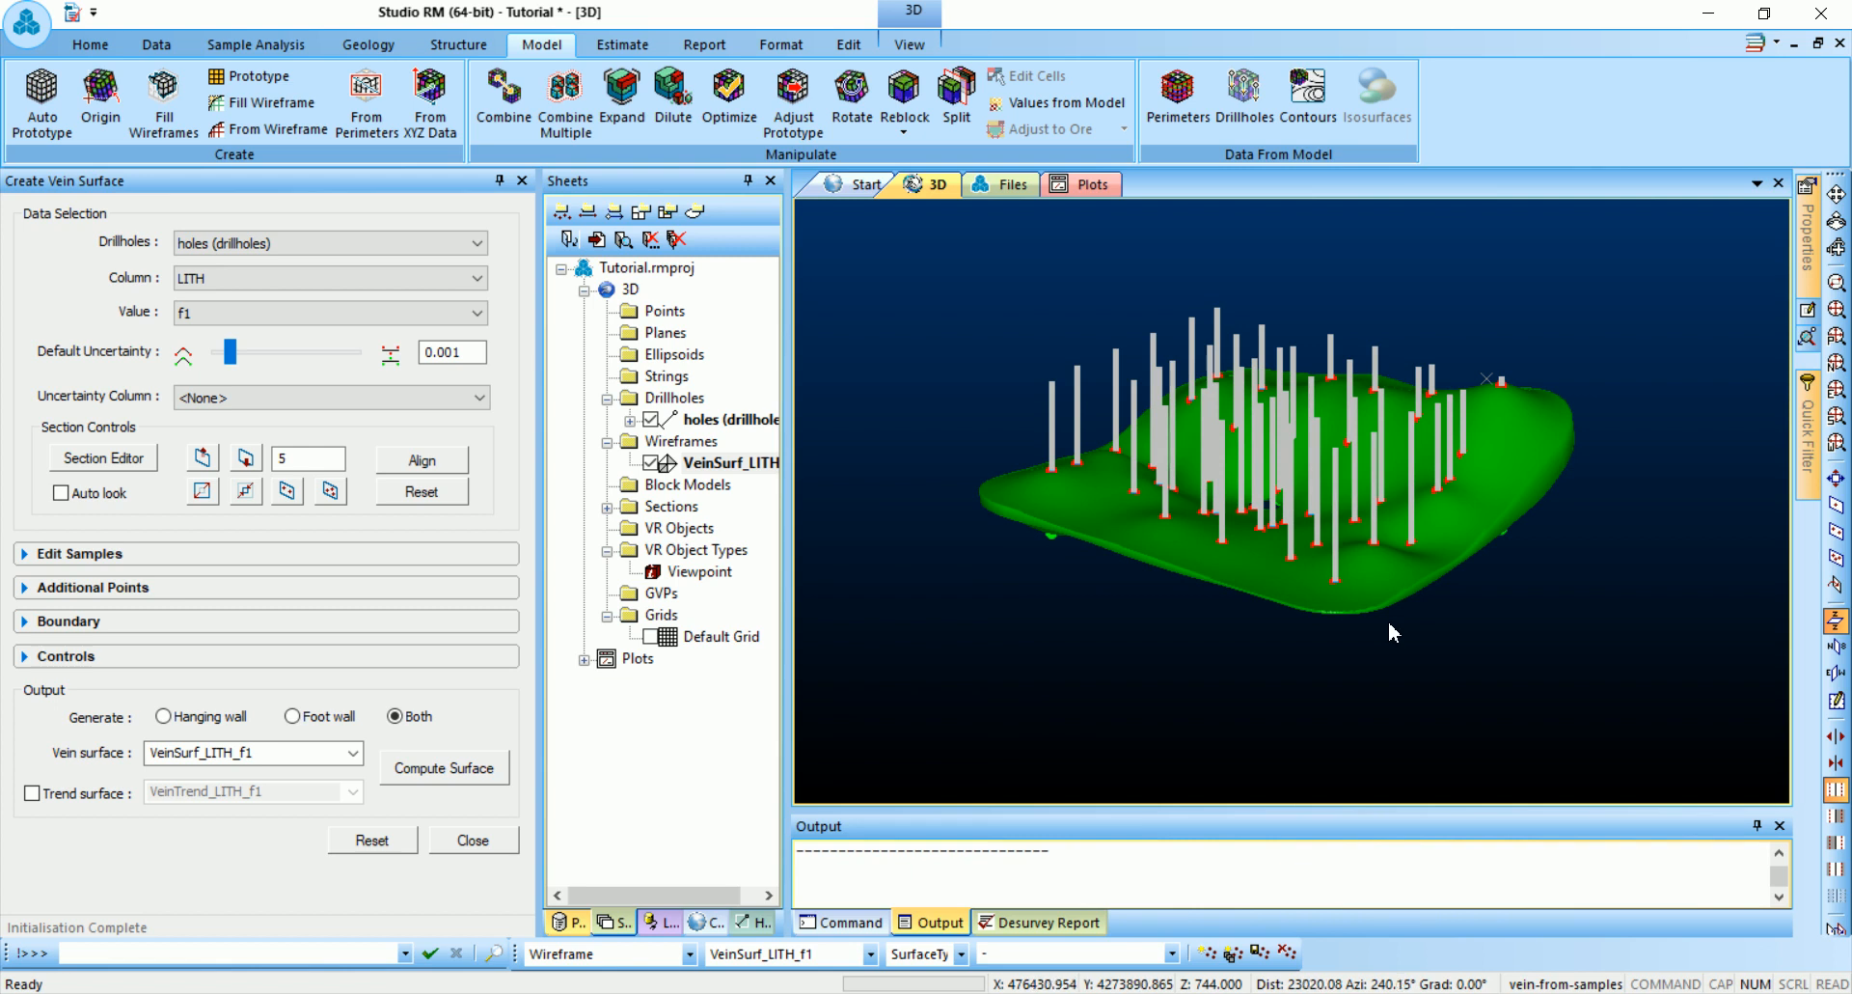
{"action": "left_click_drag", "start_coordinate": [1447, 588], "coordinate": [1420, 615]}
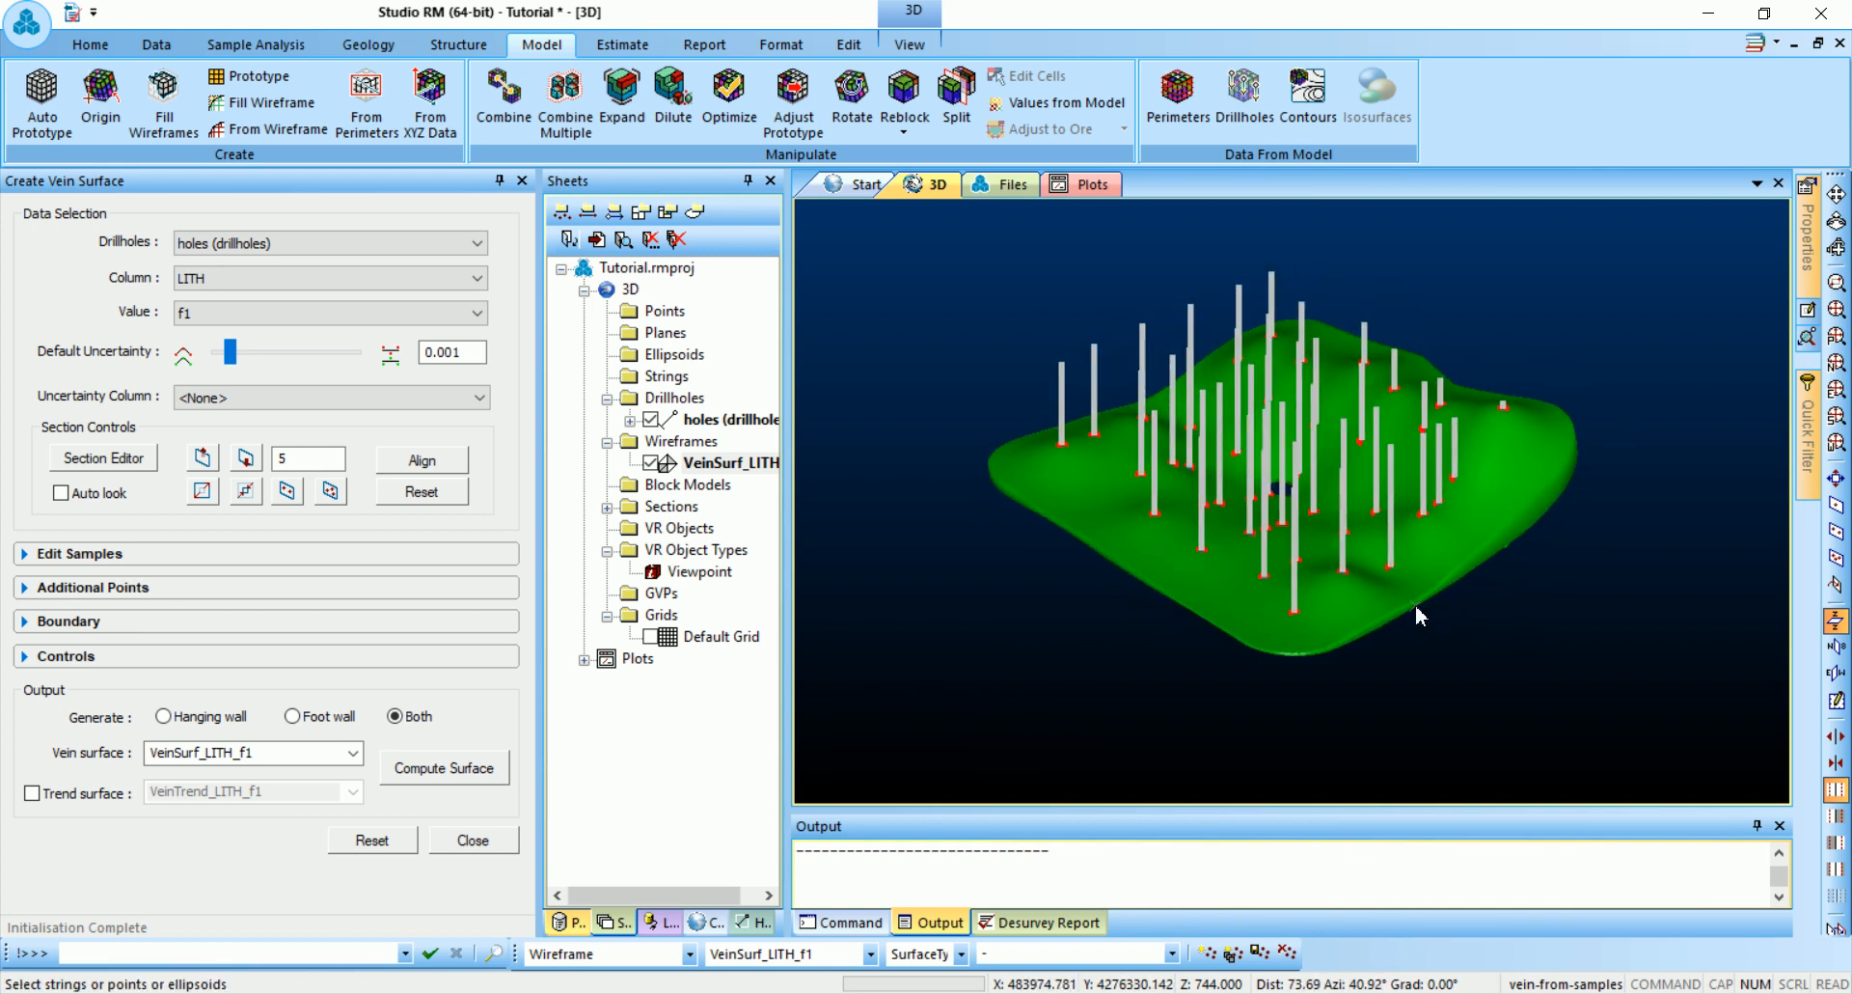
{"action": "left_click_drag", "start_coordinate": [1480, 633], "coordinate": [1442, 614]}
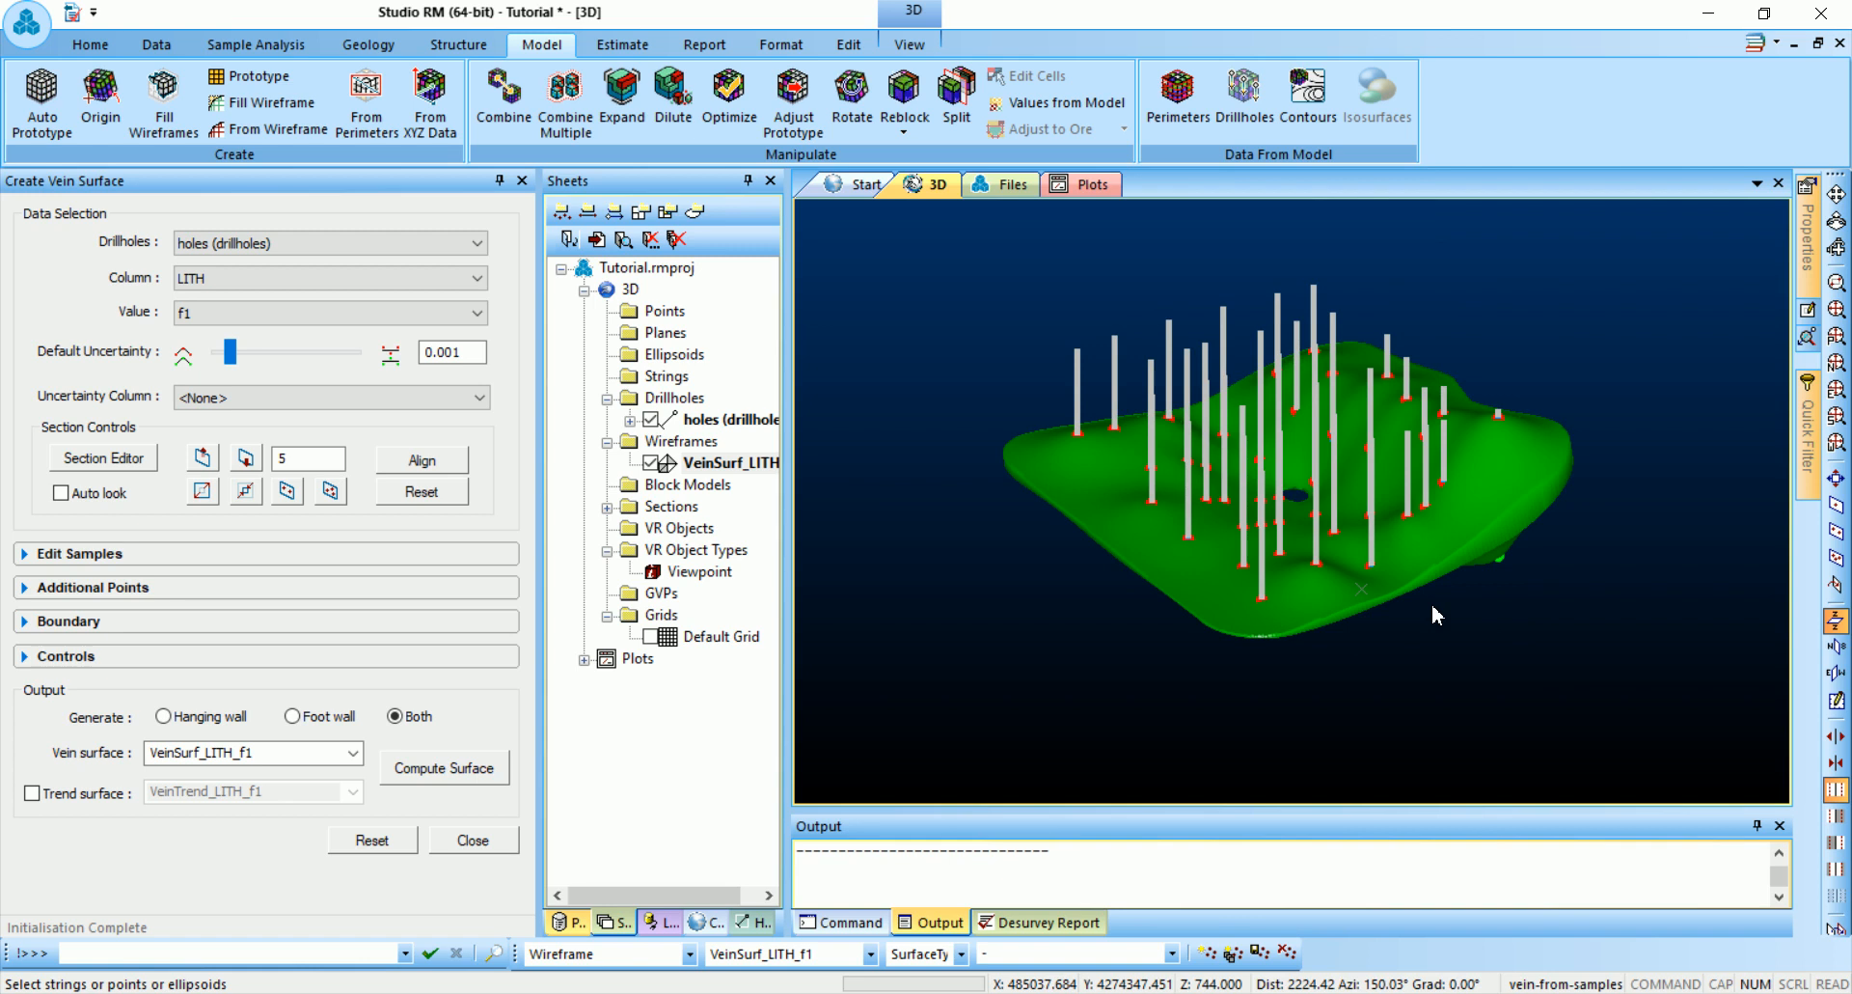
{"action": "left_click_drag", "start_coordinate": [1437, 588], "coordinate": [1216, 527]}
{"action": "left_click_drag", "start_coordinate": [1247, 593], "coordinate": [1505, 549]}
{"action": "left_click_drag", "start_coordinate": [1384, 526], "coordinate": [1332, 541]}
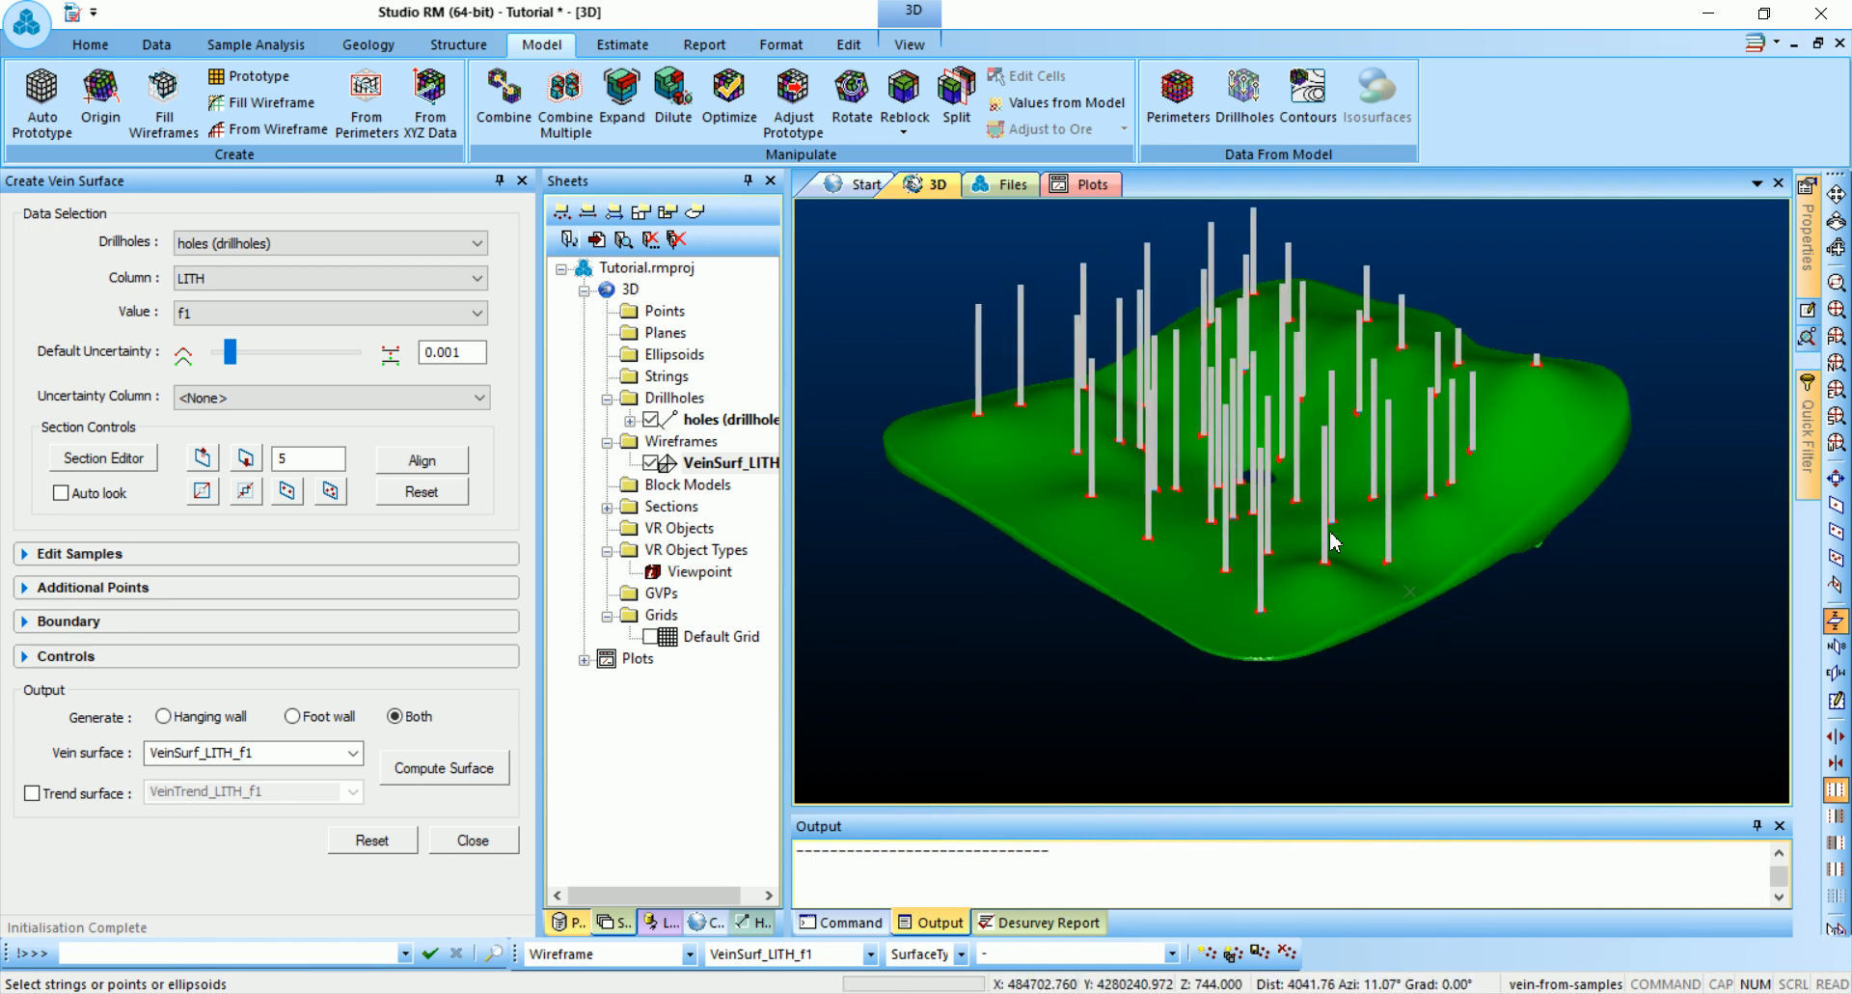